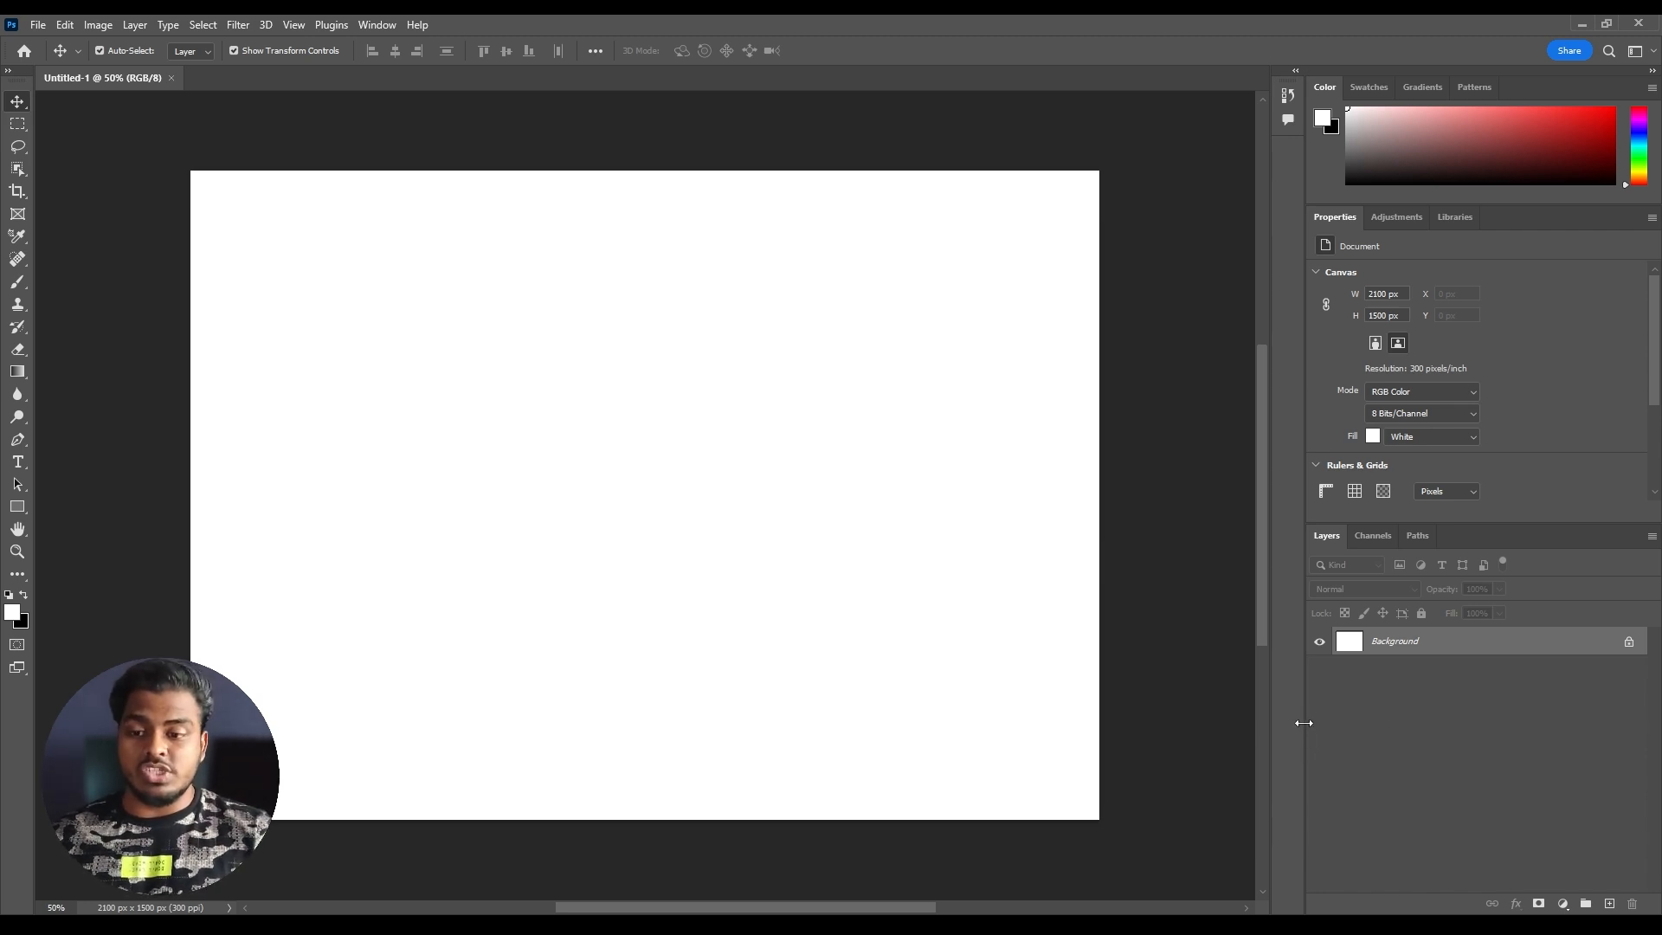
Widen the panel column beside the canvas
{"action": "left_click_drag", "start_coordinate": [1303, 723], "coordinate": [1363, 719]}
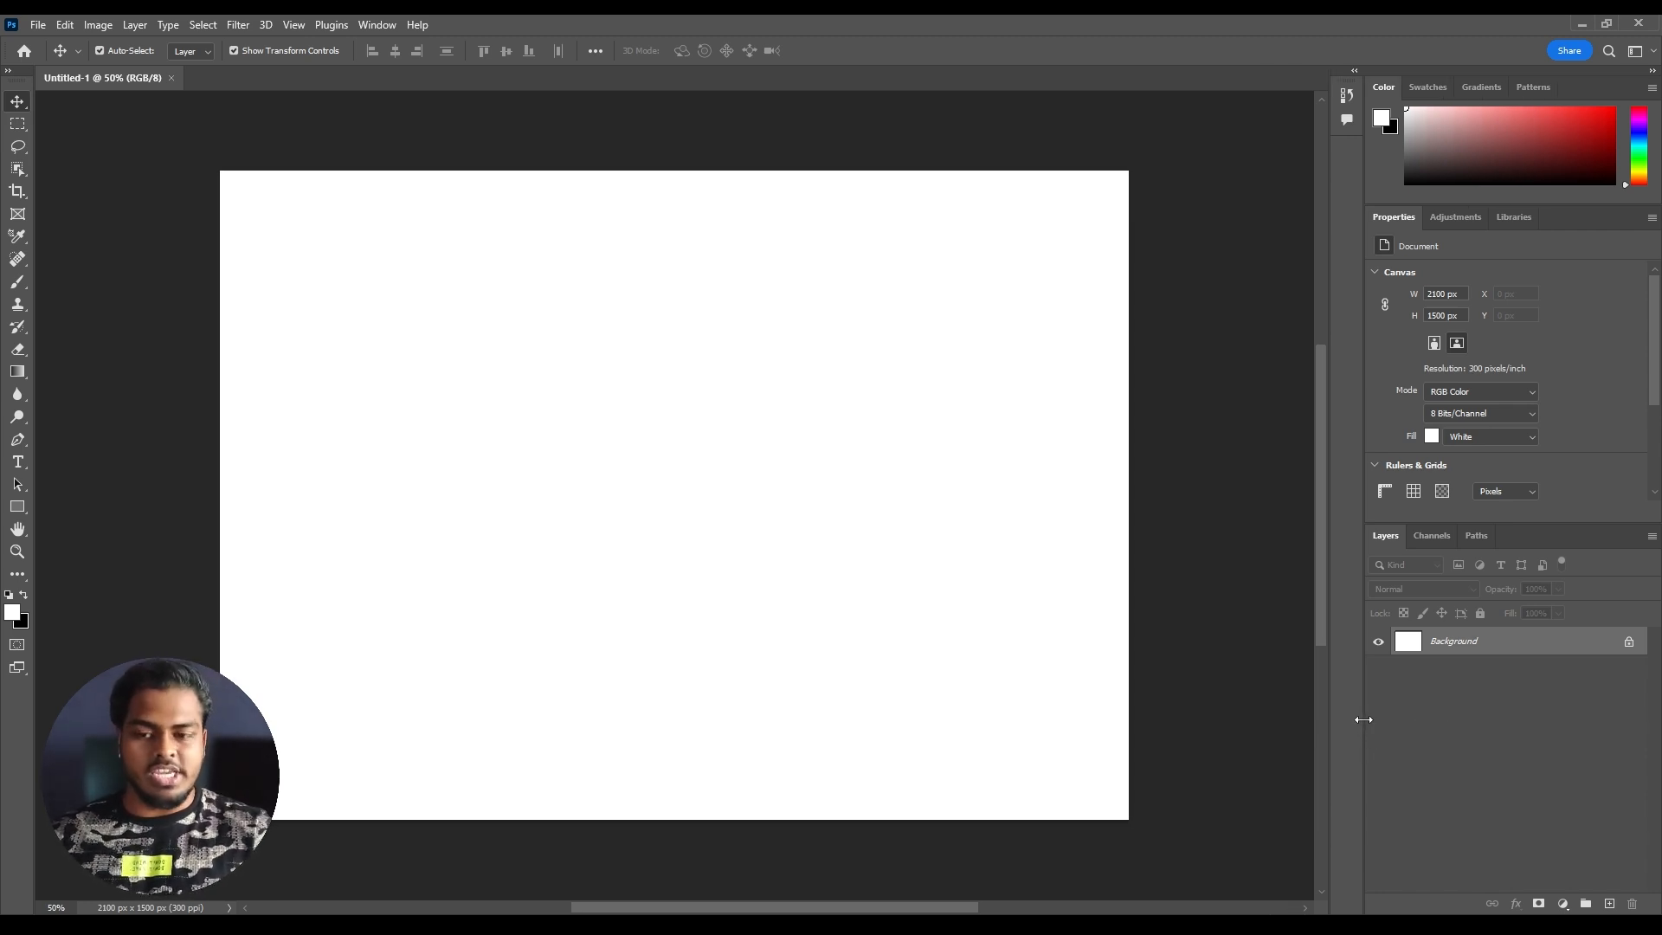
{"action": "left_click_drag", "start_coordinate": [1363, 719], "coordinate": [1252, 754]}
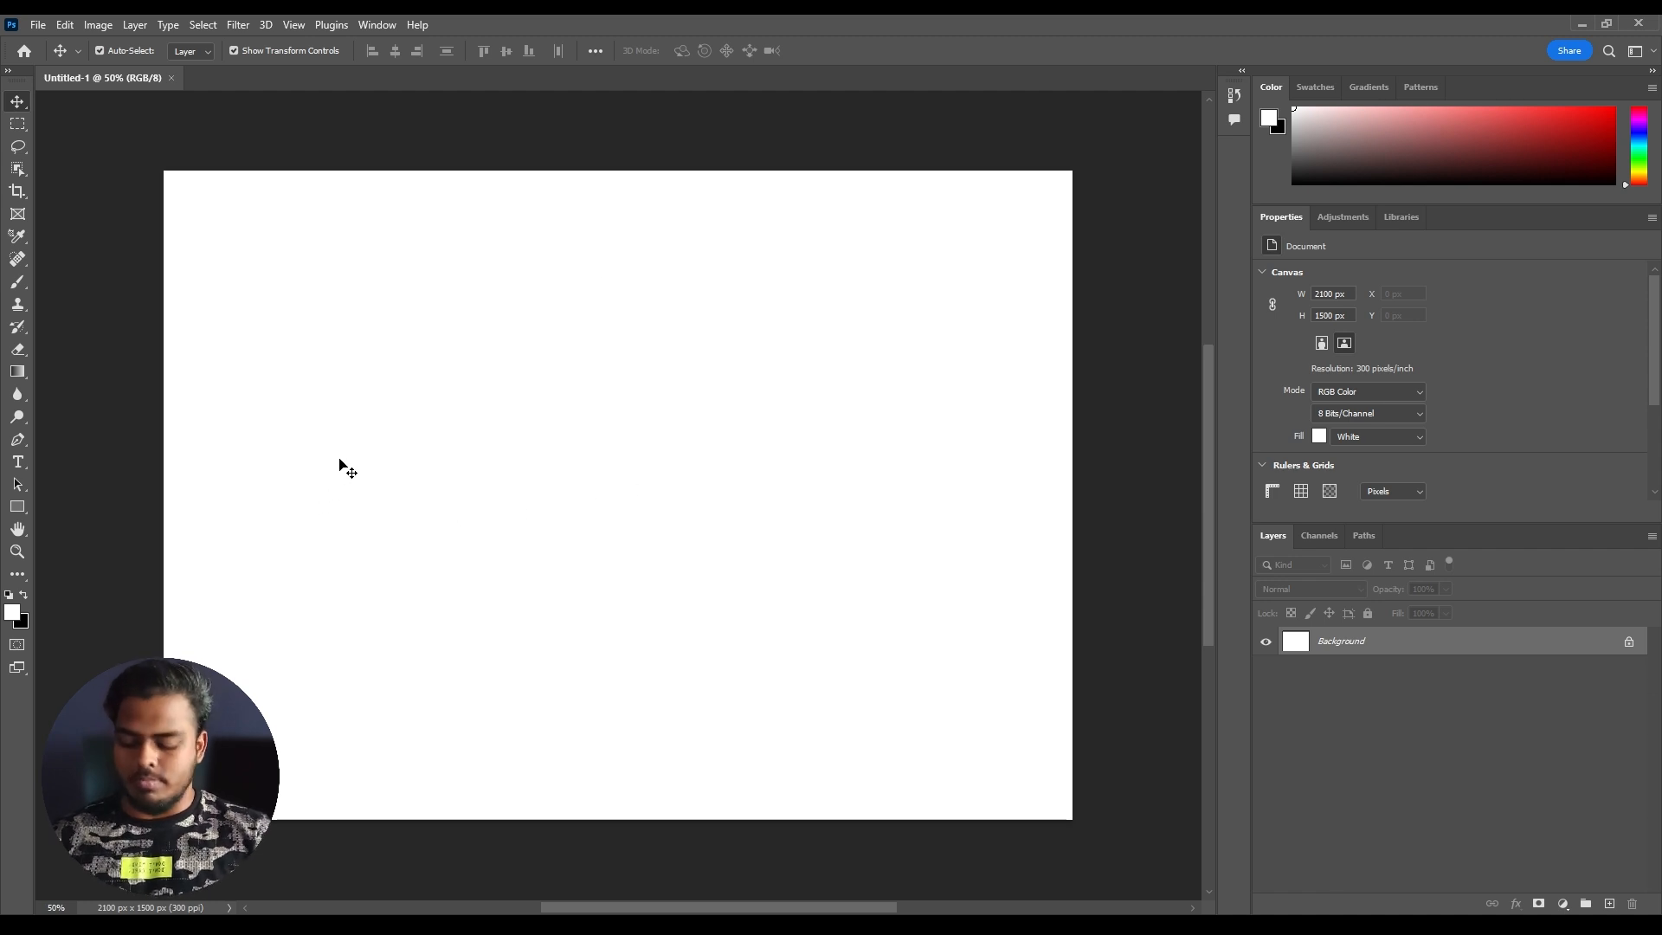
Paint a short white stroke on the canvas with the Brush tool
{"action": "left_click", "coordinate": [18, 282]}
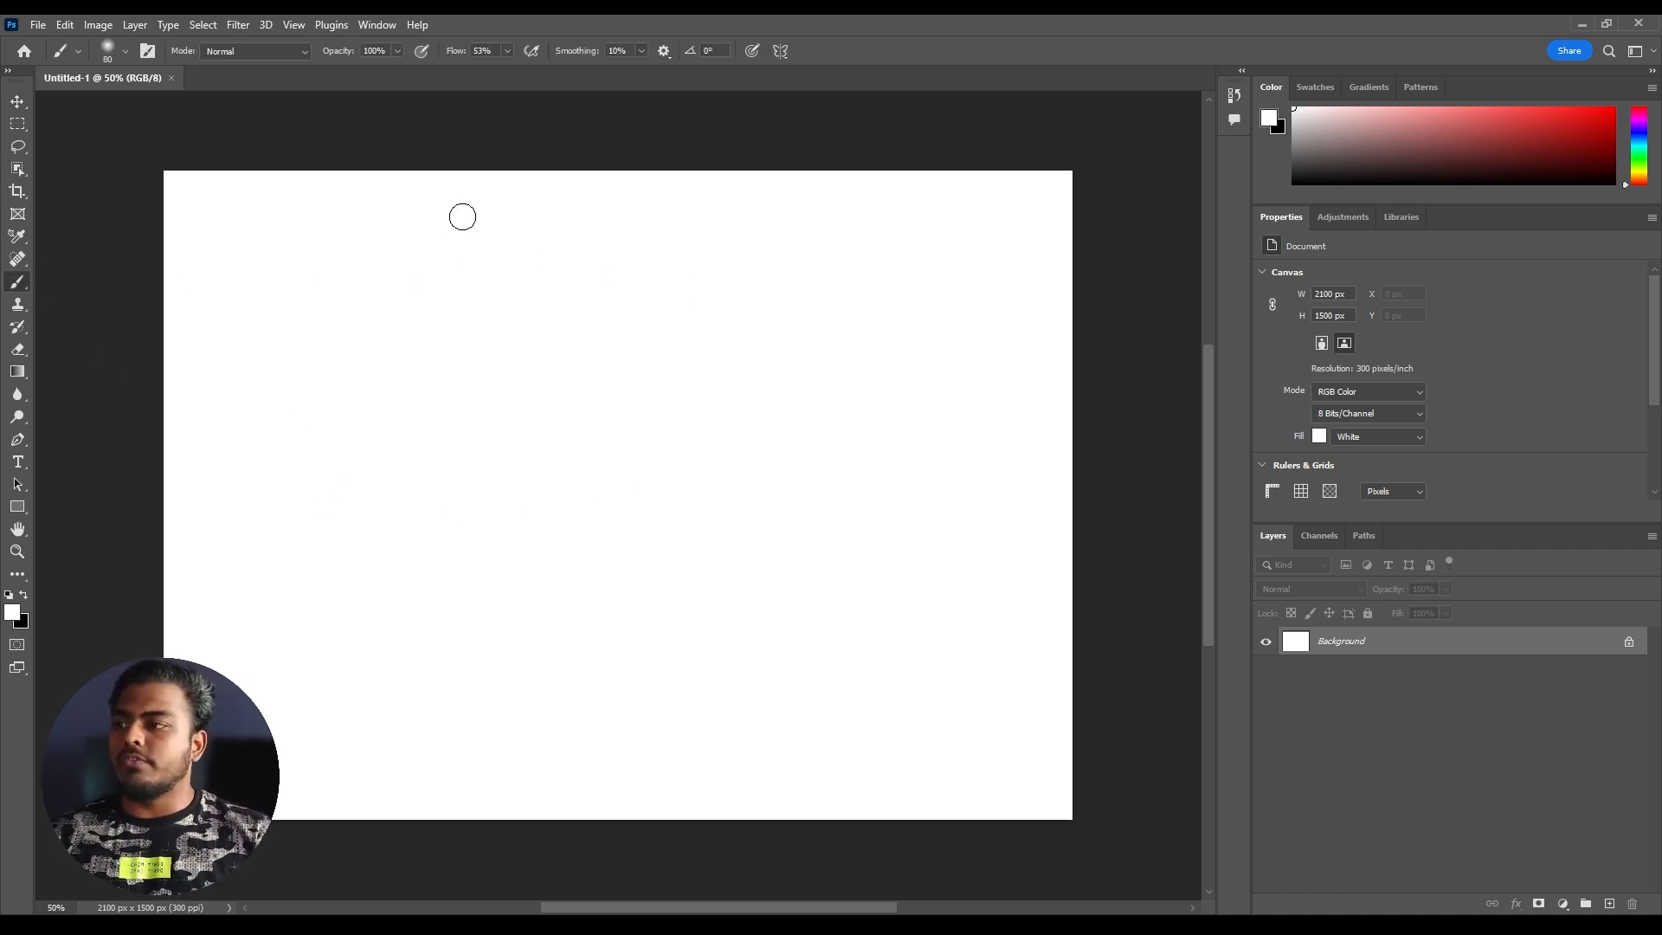
{"action": "left_click_drag", "start_coordinate": [544, 395], "coordinate": [511, 368]}
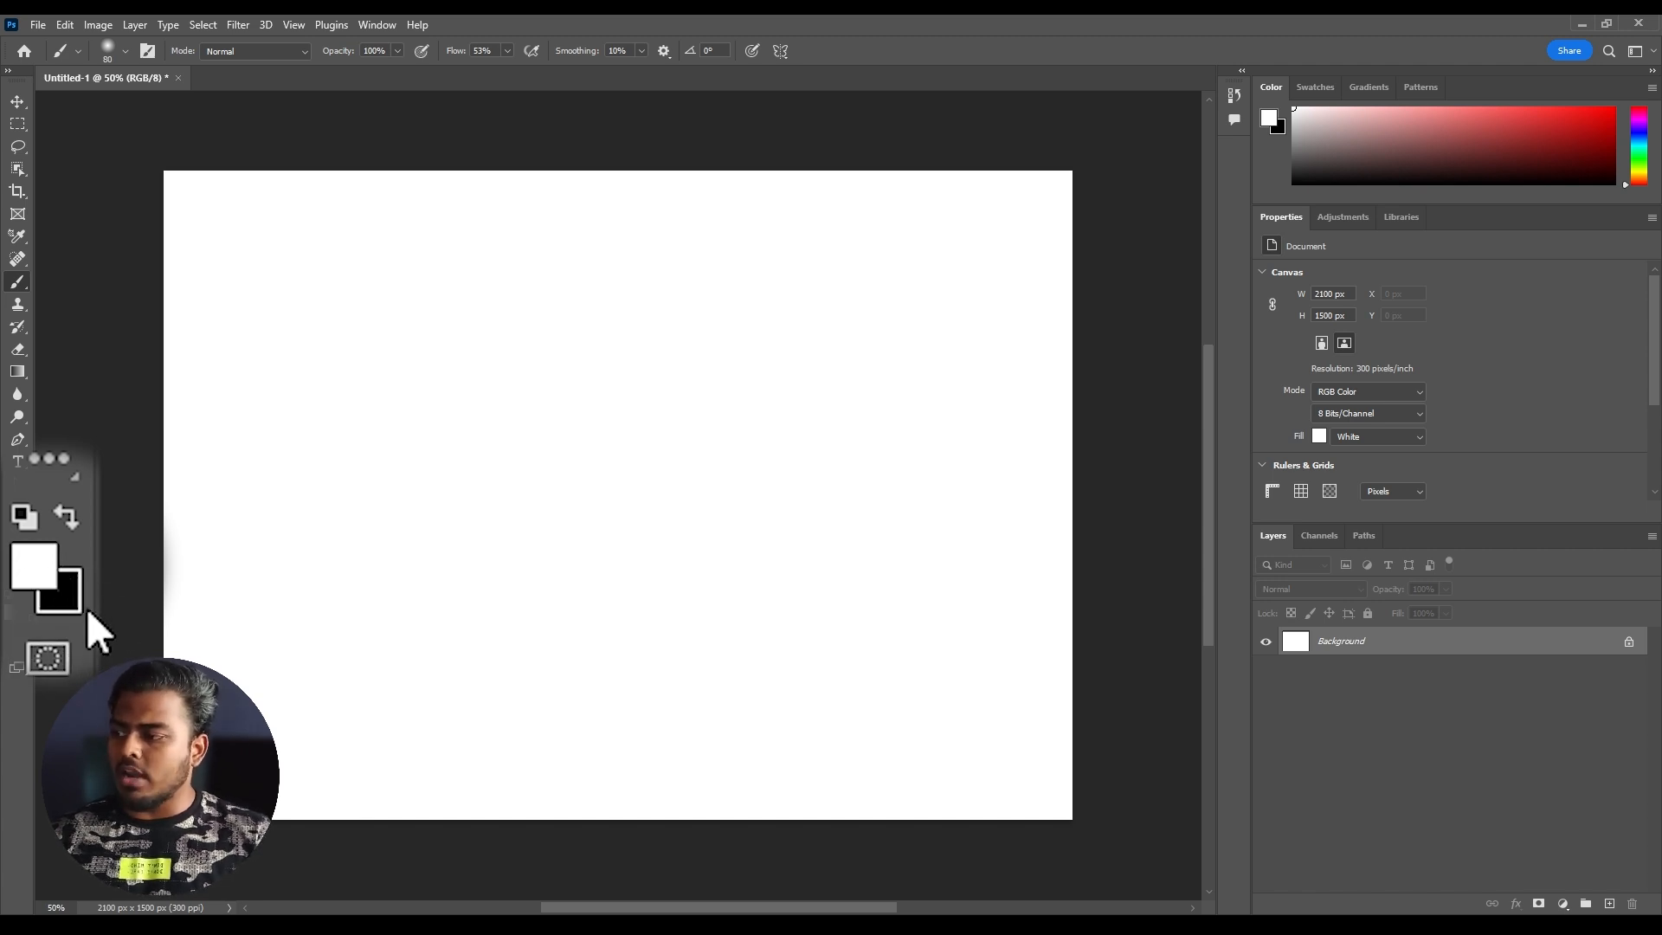
Swap the foreground and background colors repeatedly, ending with black as the foreground
{"action": "key", "text": "x"}
{"action": "key", "text": "x"}
{"action": "key", "text": "x"}
{"action": "key", "text": "x"}
{"action": "key", "text": "x"}
{"action": "key", "text": "x"}
{"action": "key", "text": "x"}
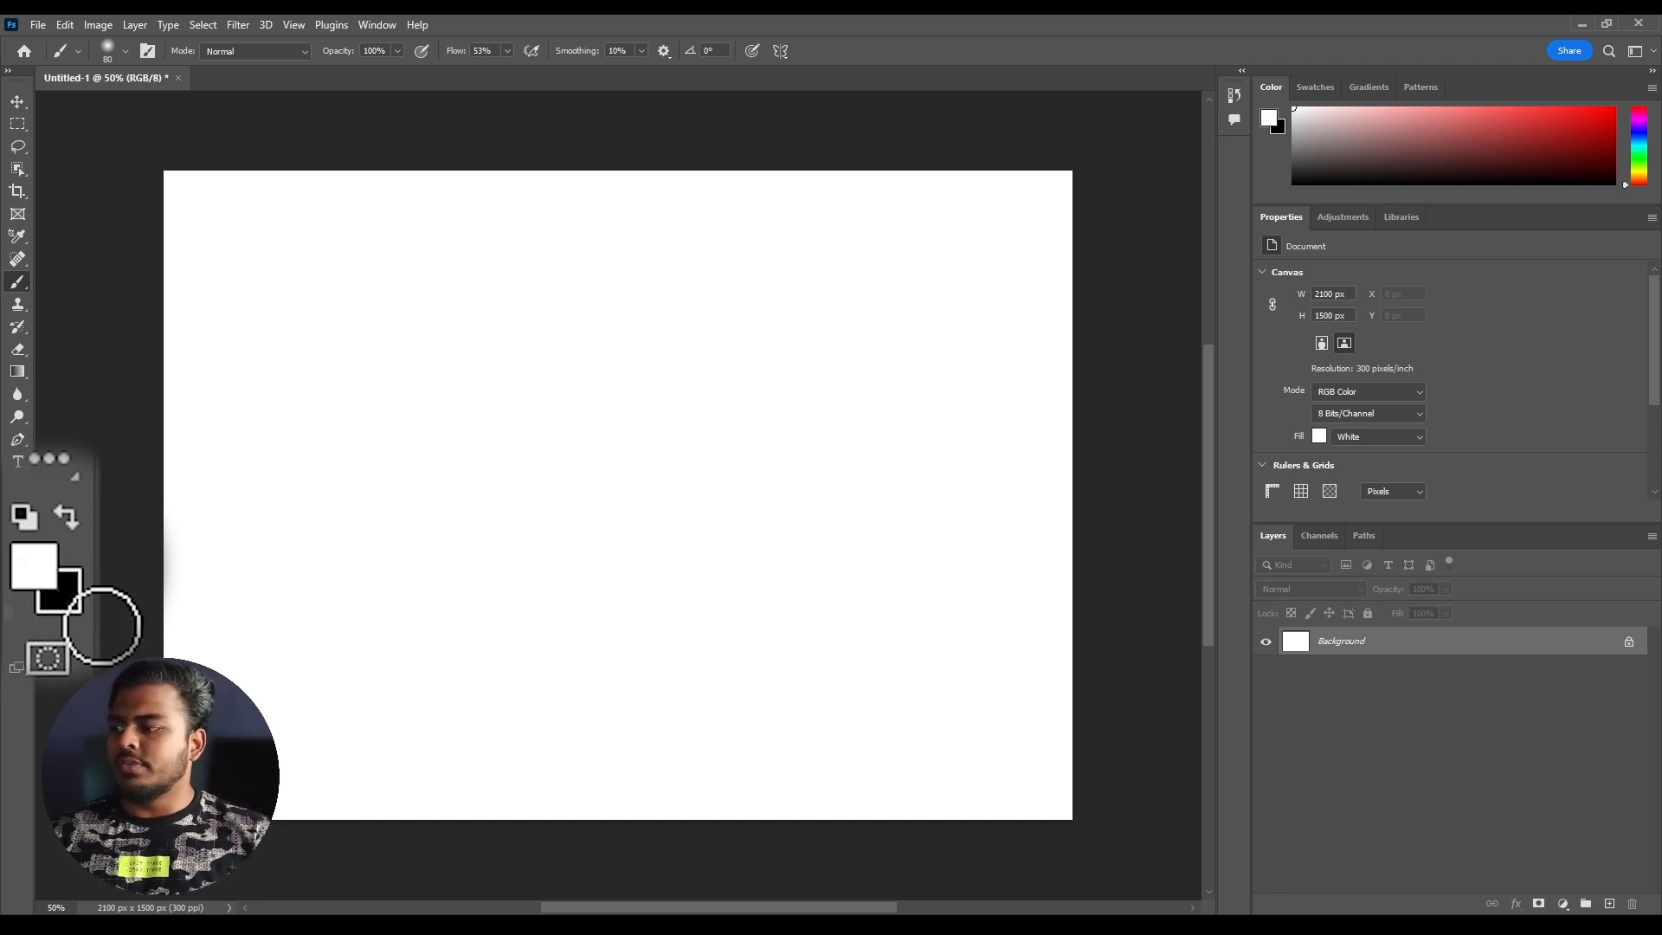
{"action": "key", "text": "x"}
{"action": "key", "text": "x"}
{"action": "key", "text": "x"}
{"action": "key", "text": "x"}
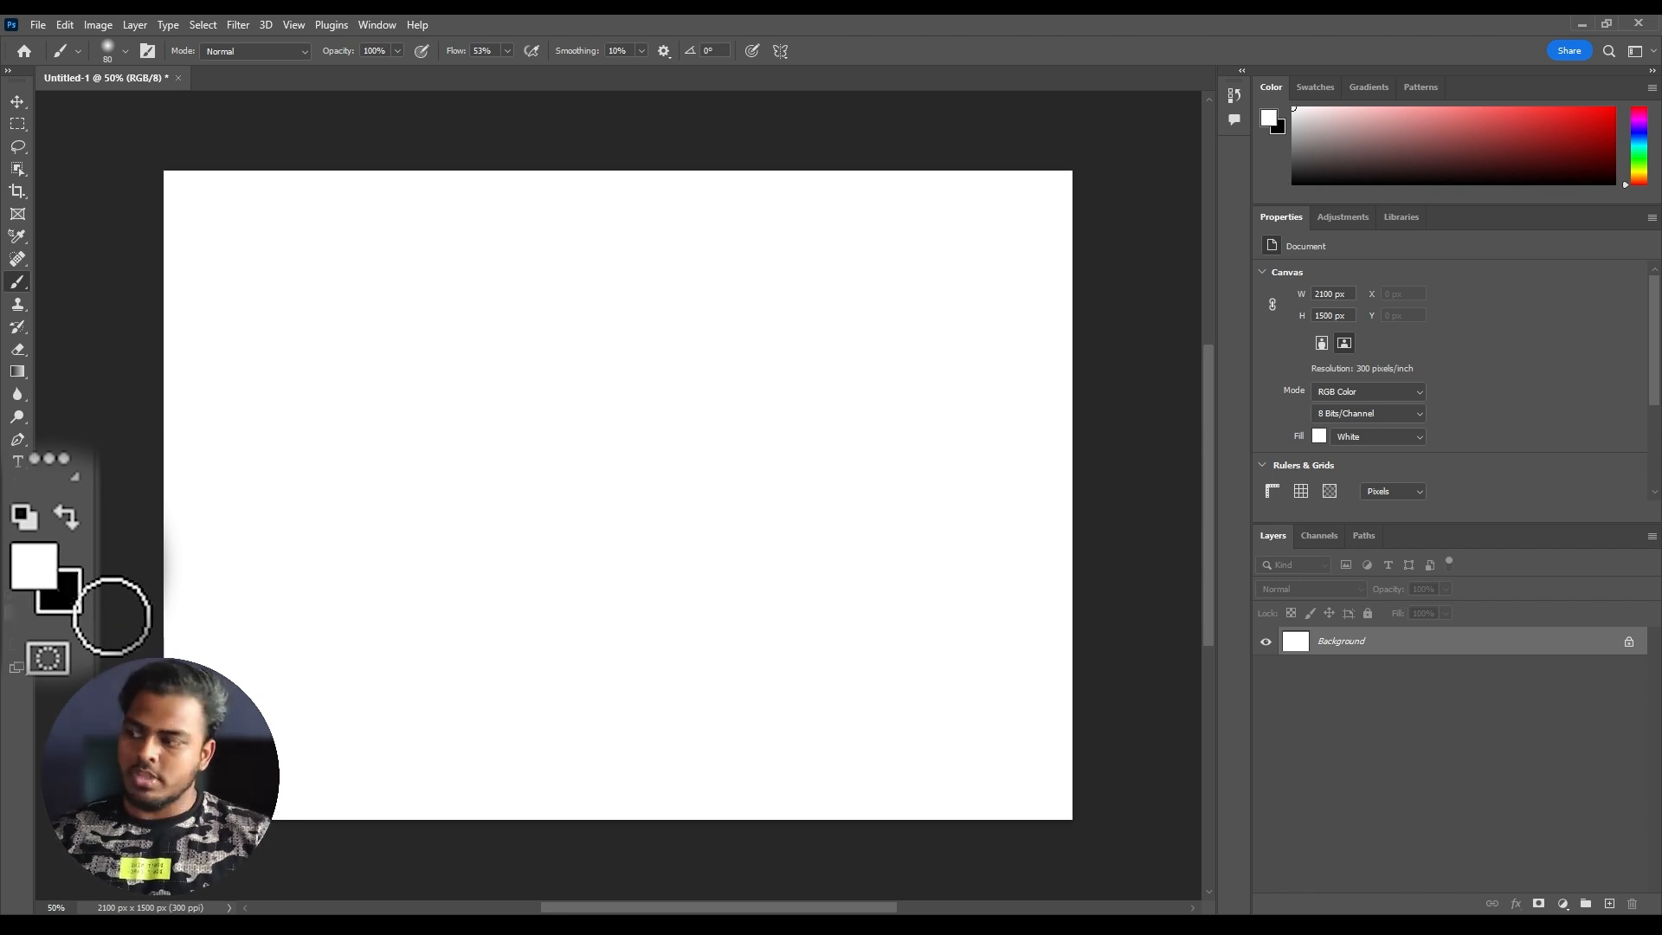
Set the foreground color to red ff0000, and restore the default black and white colors
{"action": "left_click", "coordinate": [35, 563]}
{"action": "type", "text": "ff0000"}
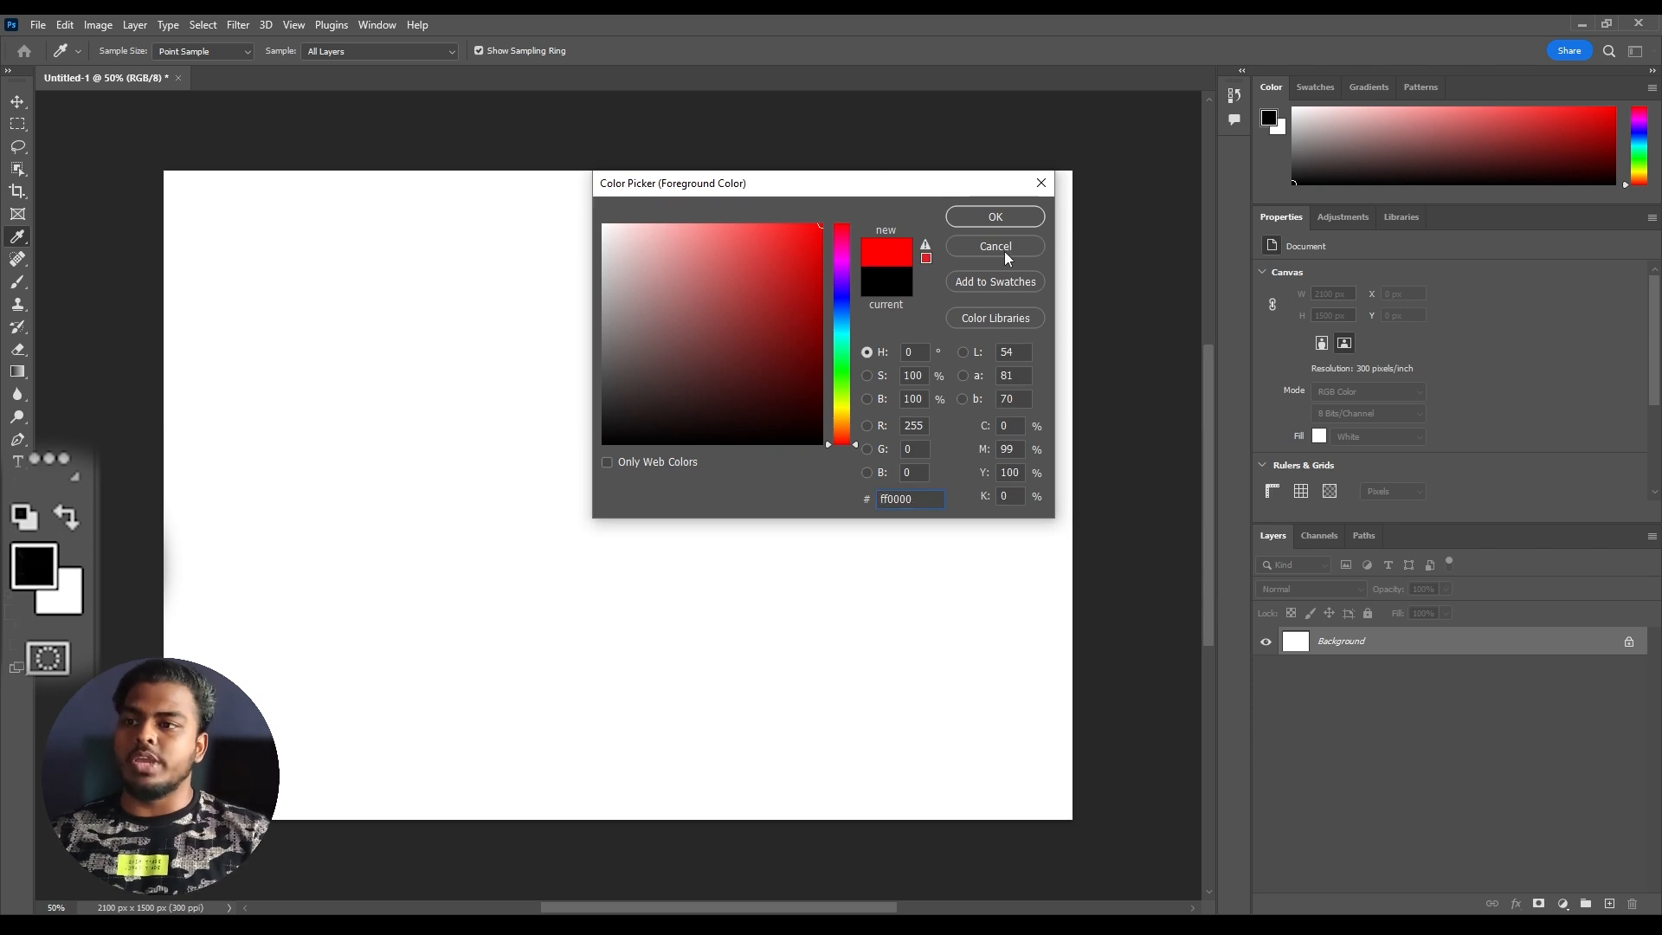
{"action": "left_click", "coordinate": [983, 220]}
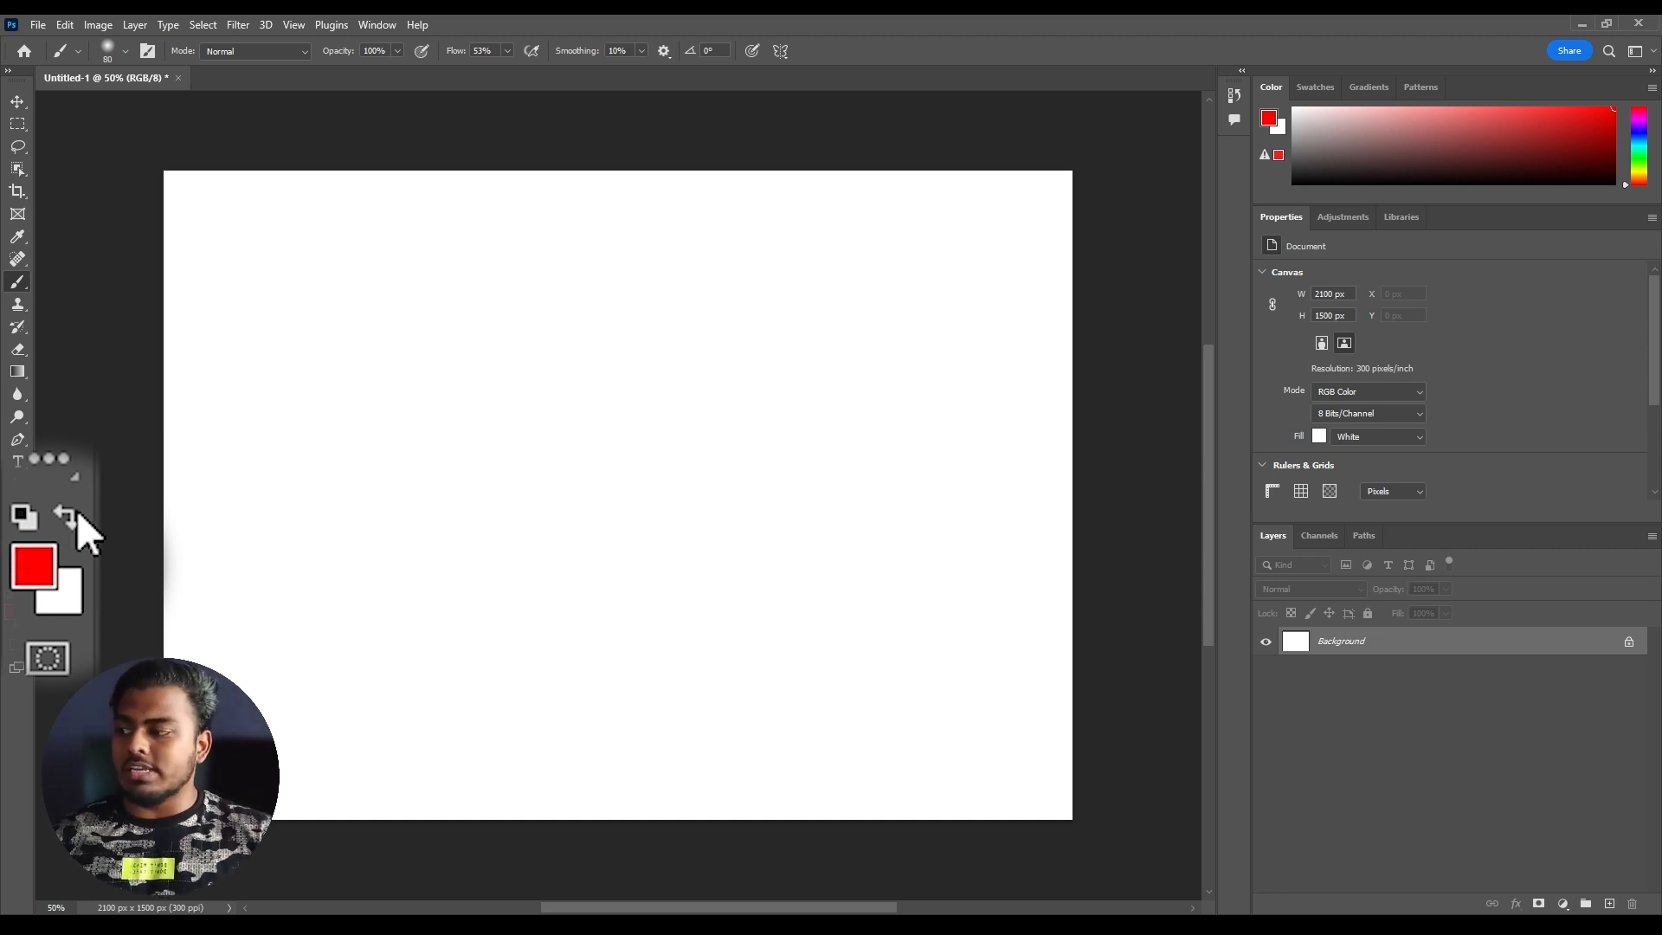
{"action": "left_click", "coordinate": [21, 520]}
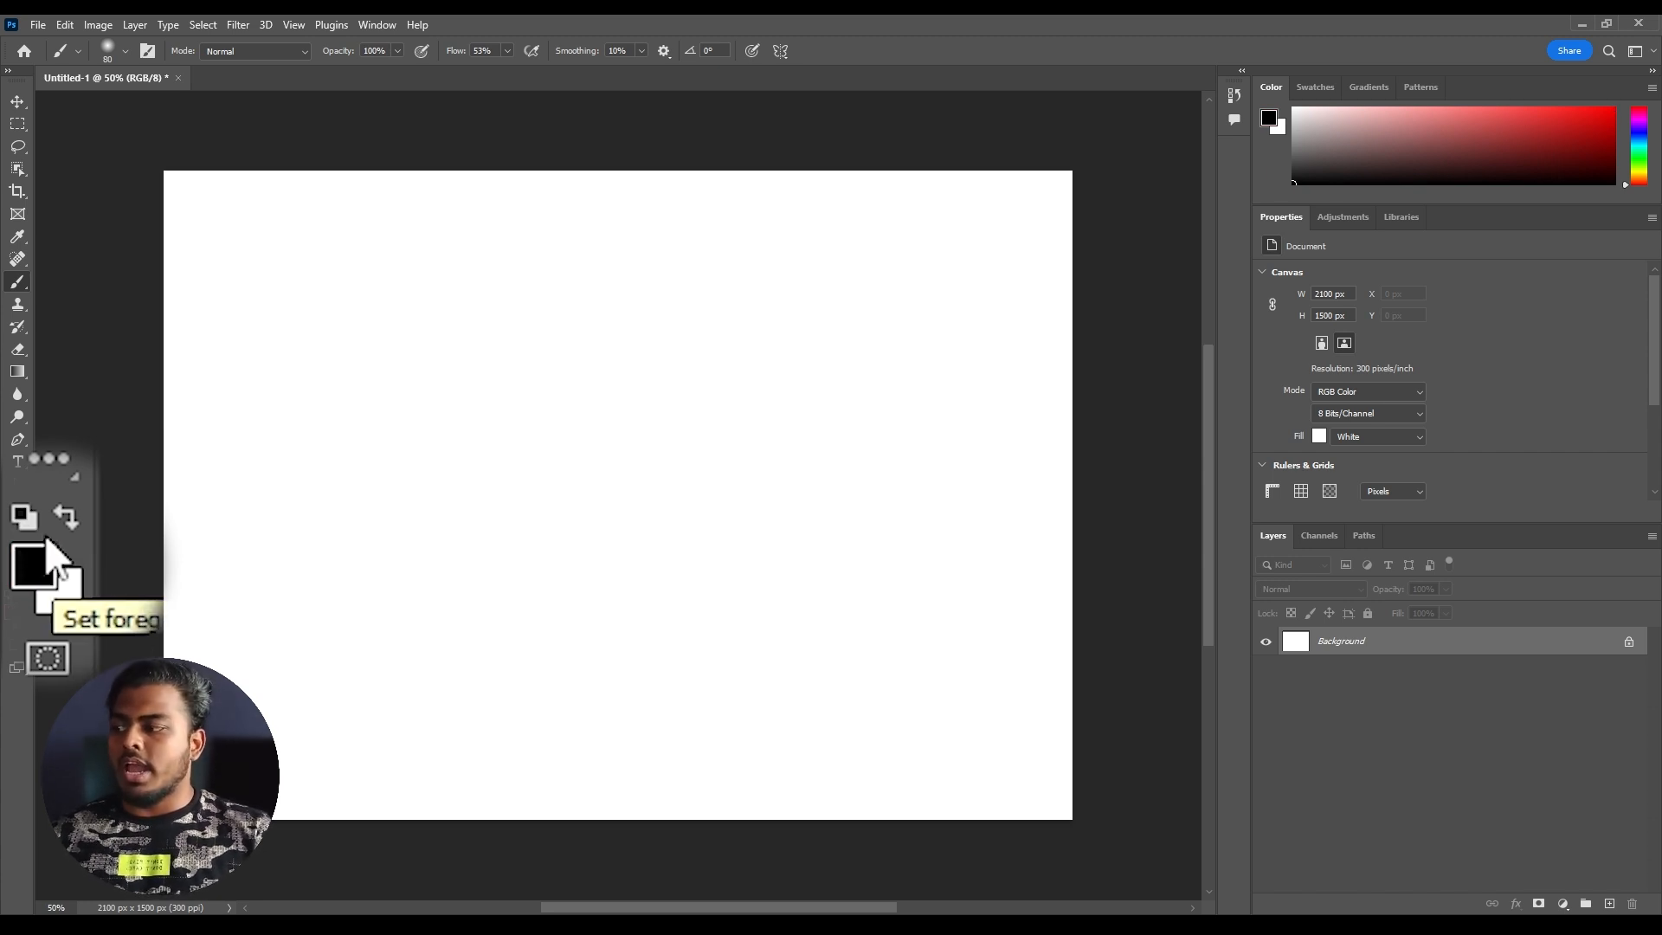
Set the foreground color to a bright blue
{"action": "left_click", "coordinate": [35, 565]}
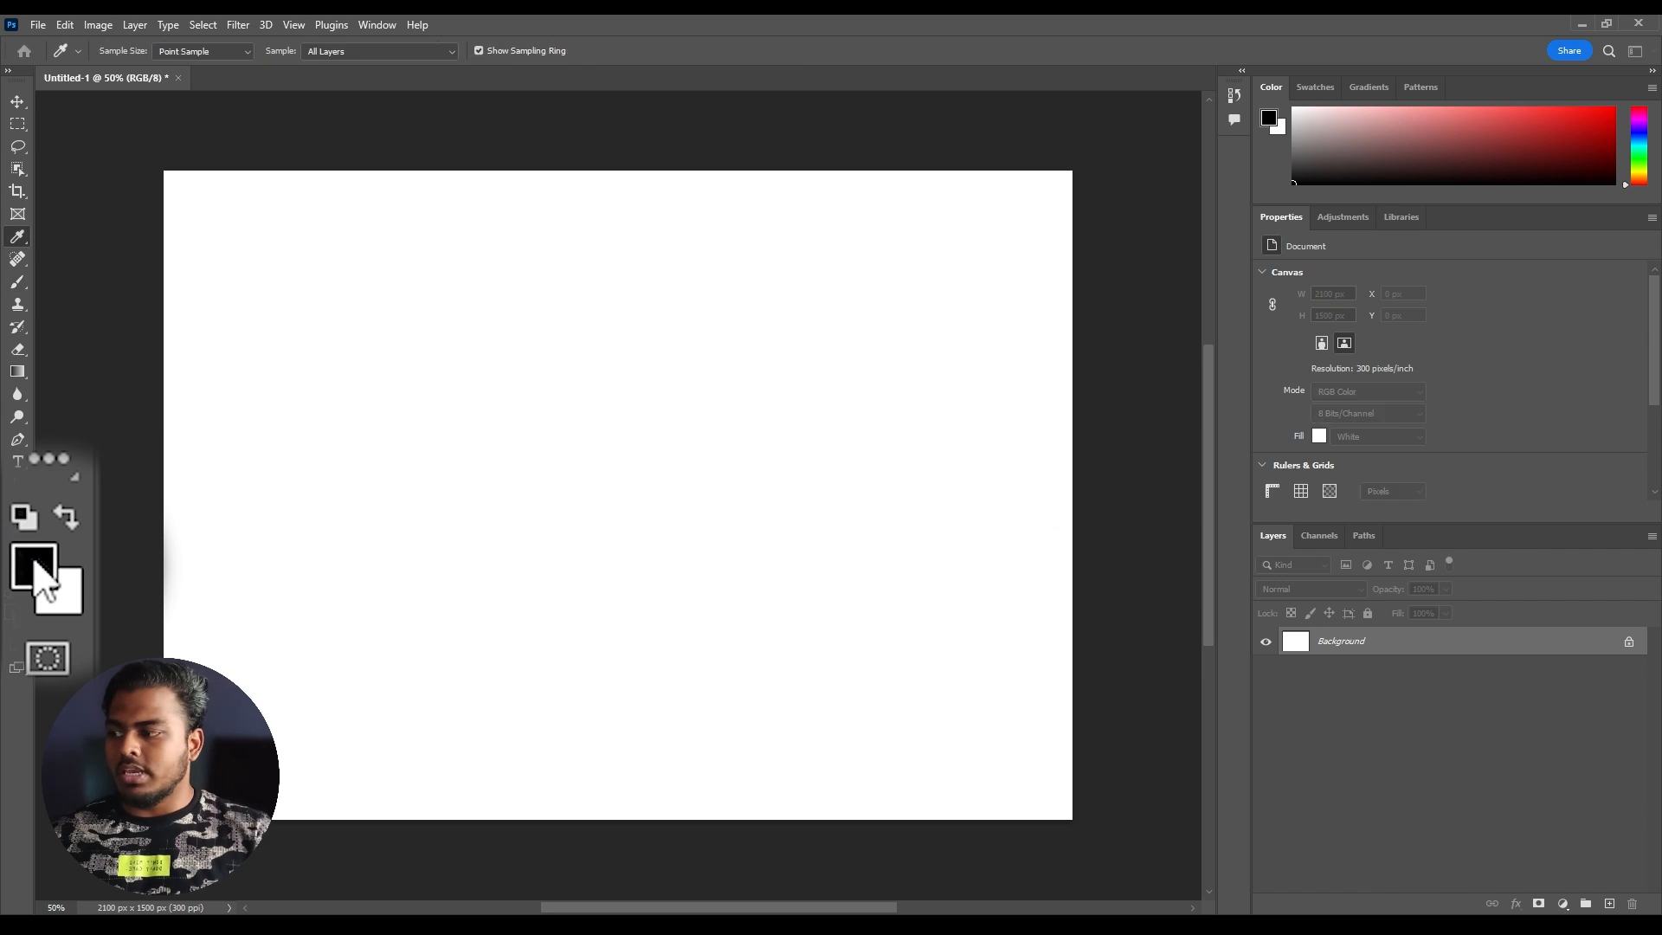
{"action": "left_click", "coordinate": [838, 293]}
{"action": "left_click", "coordinate": [817, 227]}
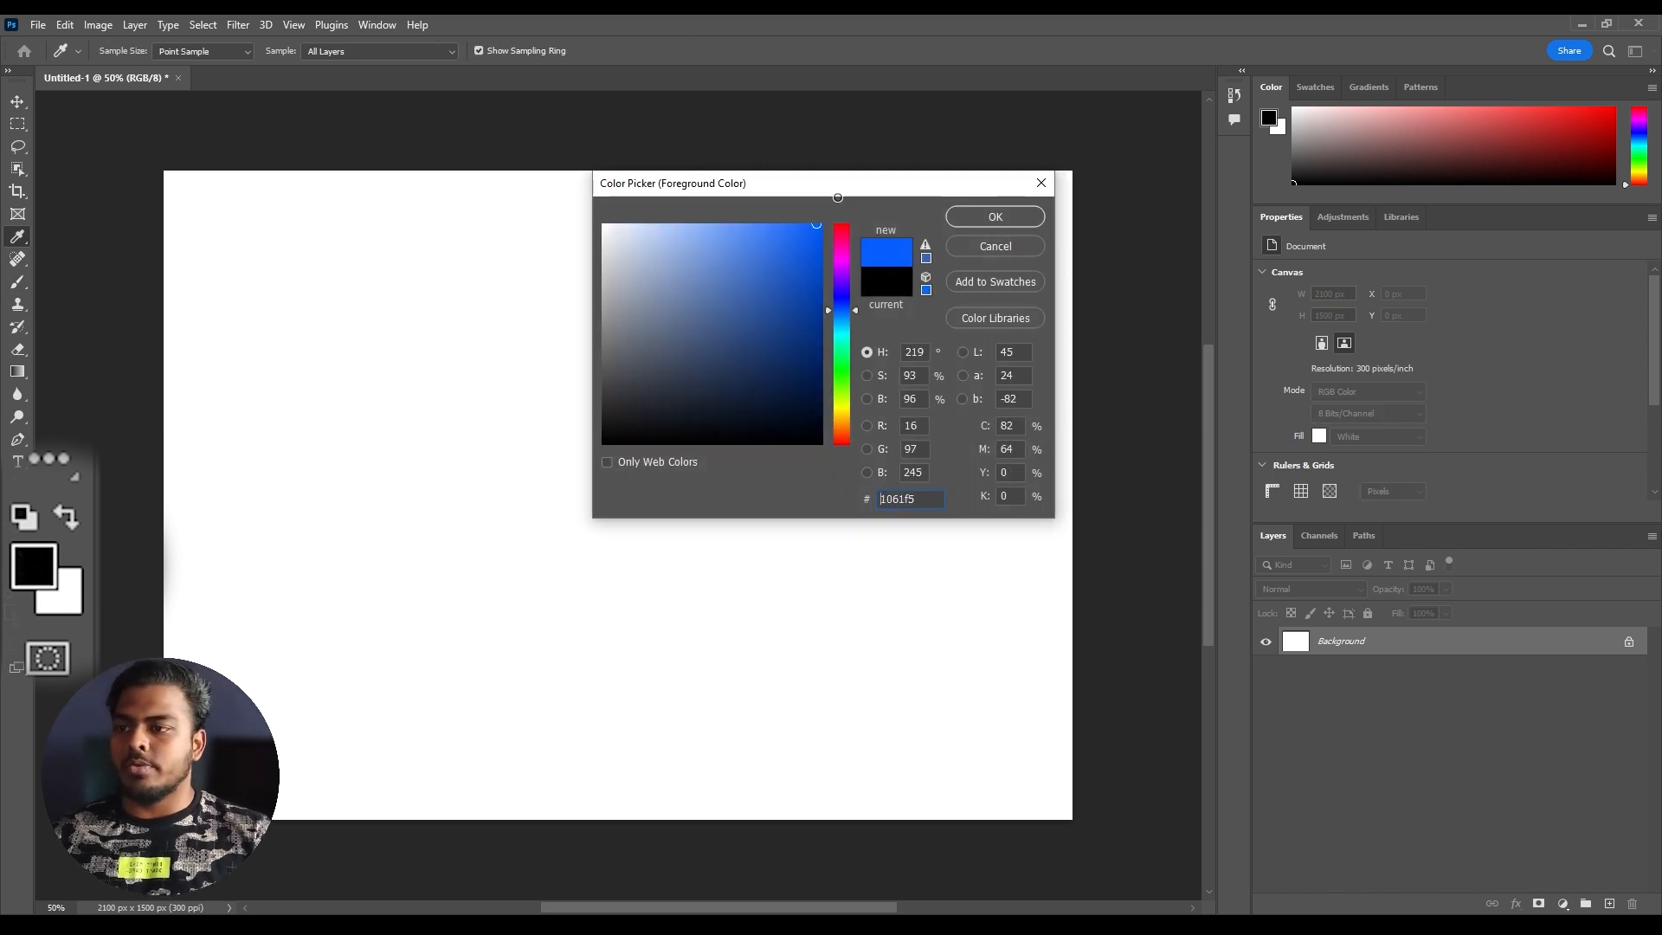
{"action": "left_click", "coordinate": [995, 216]}
Set the background color to bright red, and restore the default black foreground and white background
{"action": "left_click", "coordinate": [75, 606]}
{"action": "left_click", "coordinate": [664, 382]}
{"action": "left_click", "coordinate": [820, 225]}
{"action": "left_click", "coordinate": [972, 221]}
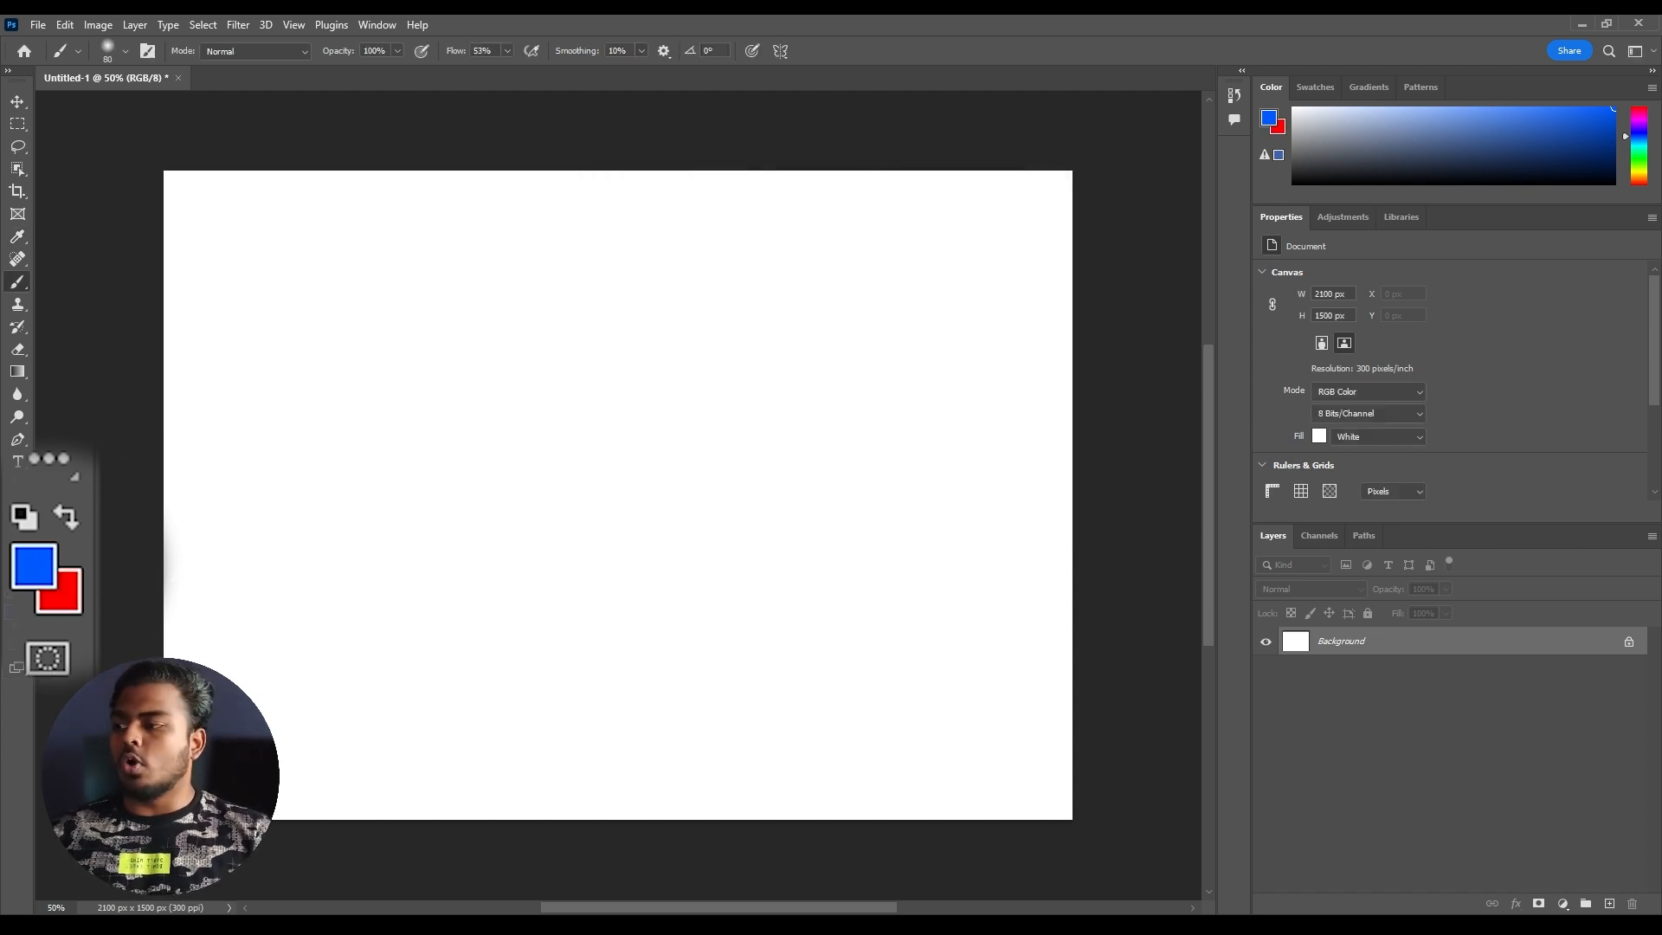
{"action": "key", "text": "d"}
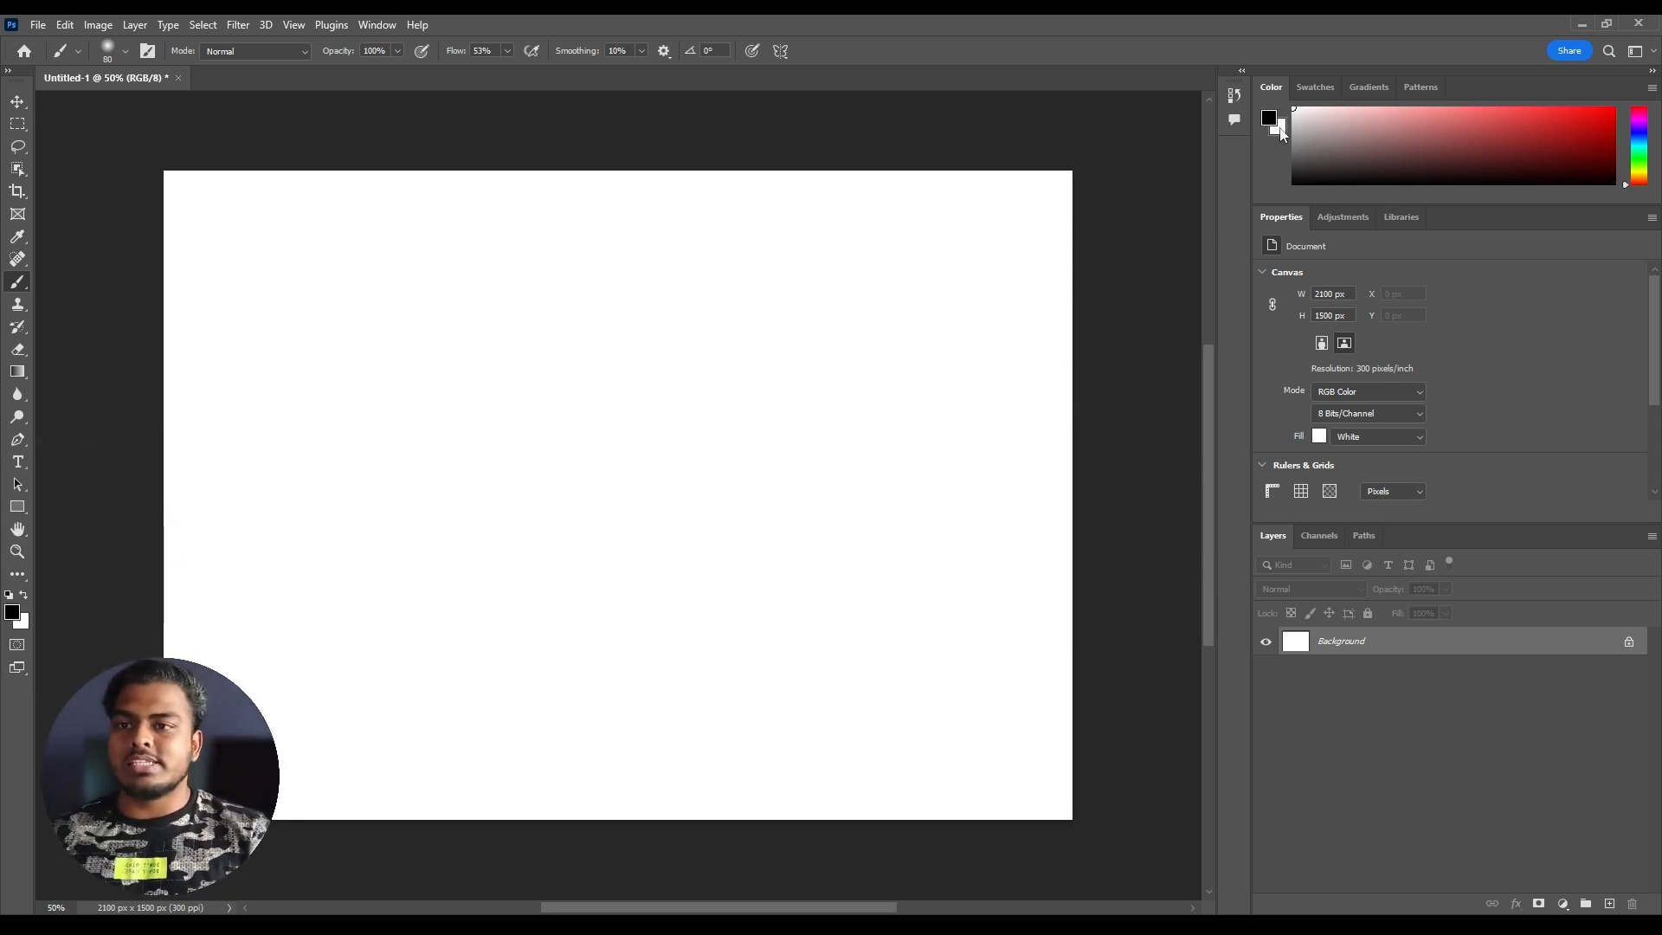
{"action": "left_click", "coordinate": [1269, 118]}
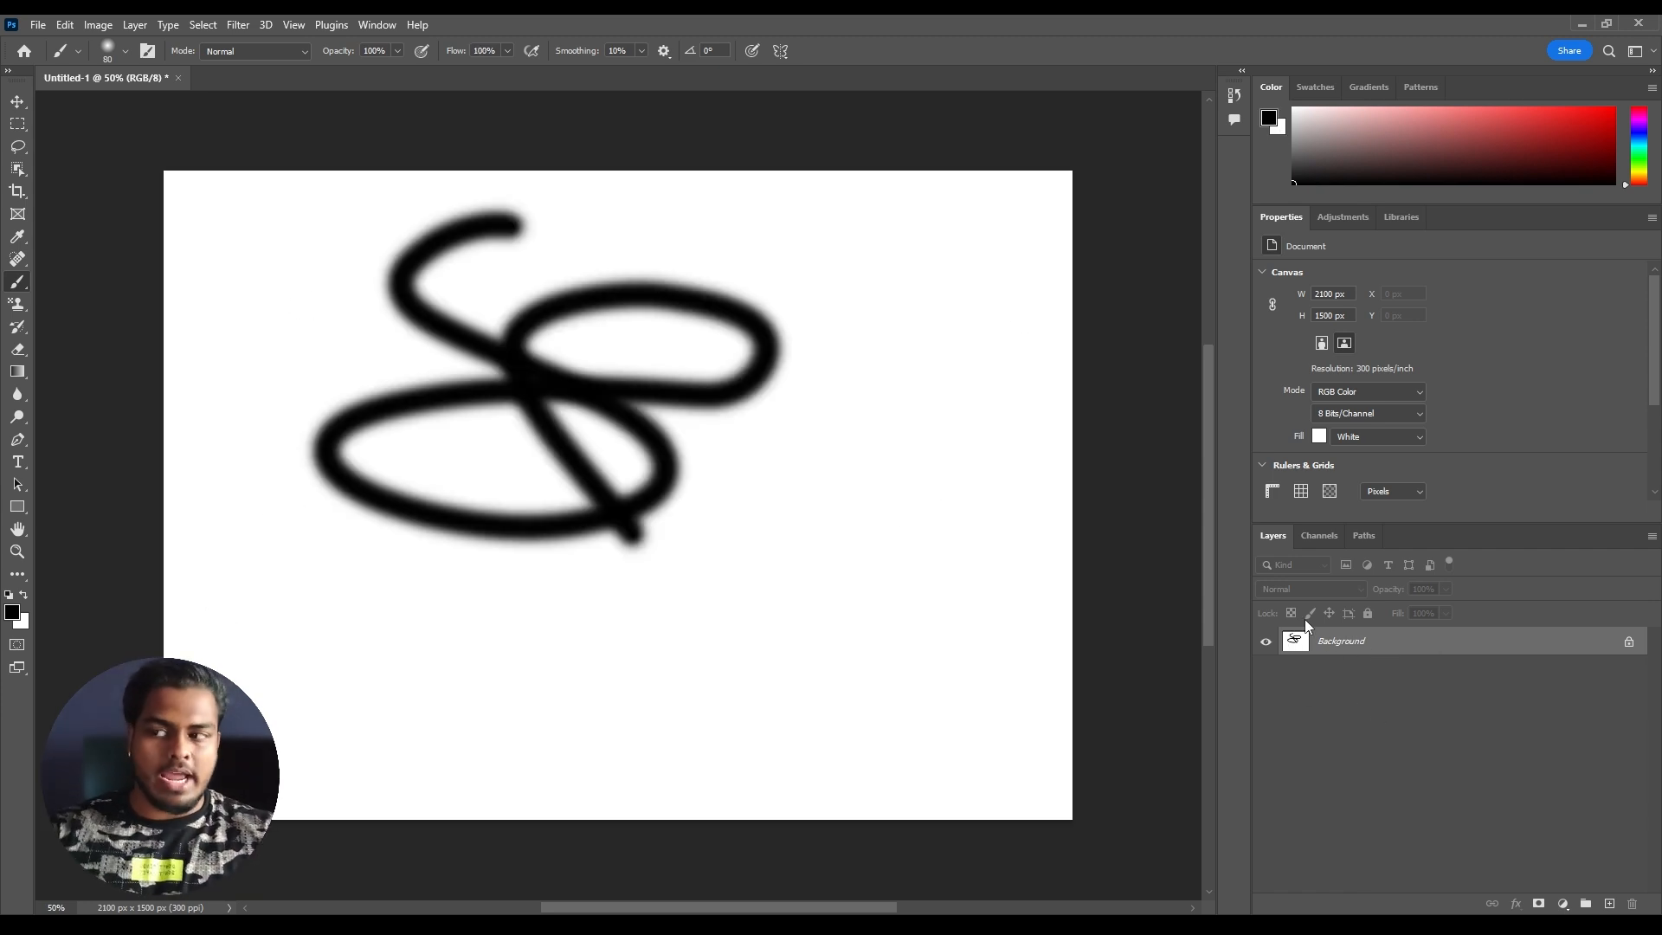
Try to move the Background with the Move tool, convert it to a normal layer and shift it diagonally downward
{"action": "left_click", "coordinate": [17, 102]}
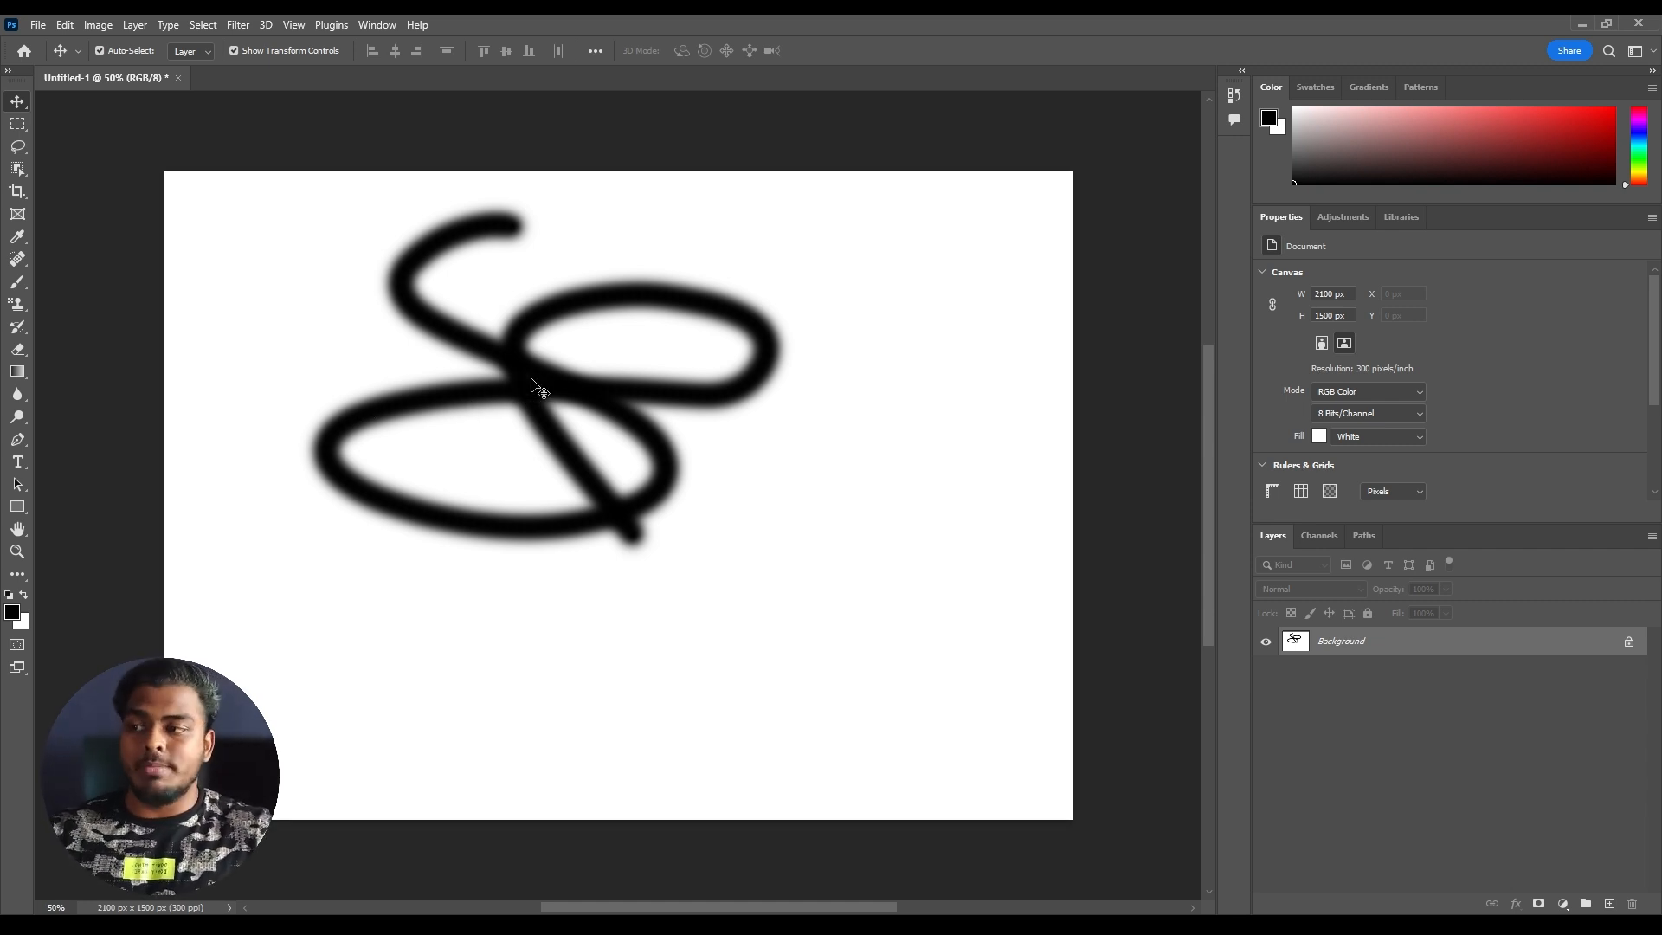
{"action": "mouse_move", "coordinate": [519, 374]}
{"action": "left_mouse_down"}
{"action": "mouse_move", "coordinate": [394, 428]}
{"action": "mouse_move", "coordinate": [649, 445]}
{"action": "left_mouse_up"}
{"action": "key", "text": "Escape"}
{"action": "left_click_drag", "start_coordinate": [519, 370], "coordinate": [748, 374]}
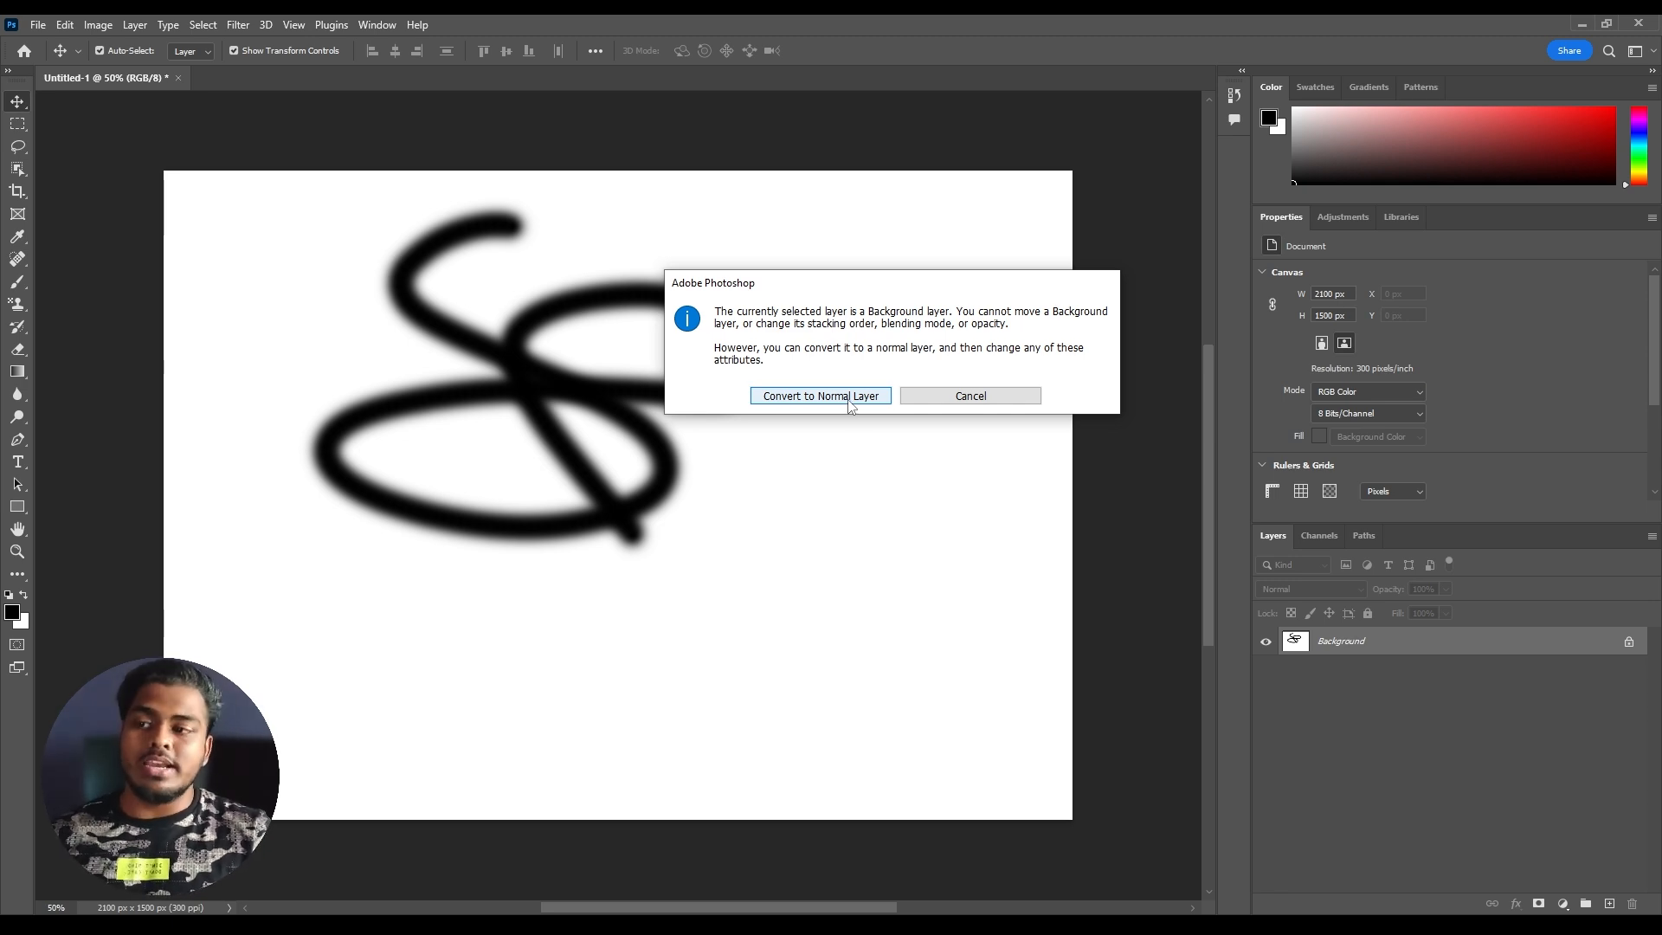
{"action": "left_click", "coordinate": [820, 396]}
{"action": "left_click_drag", "start_coordinate": [407, 424], "coordinate": [340, 514]}
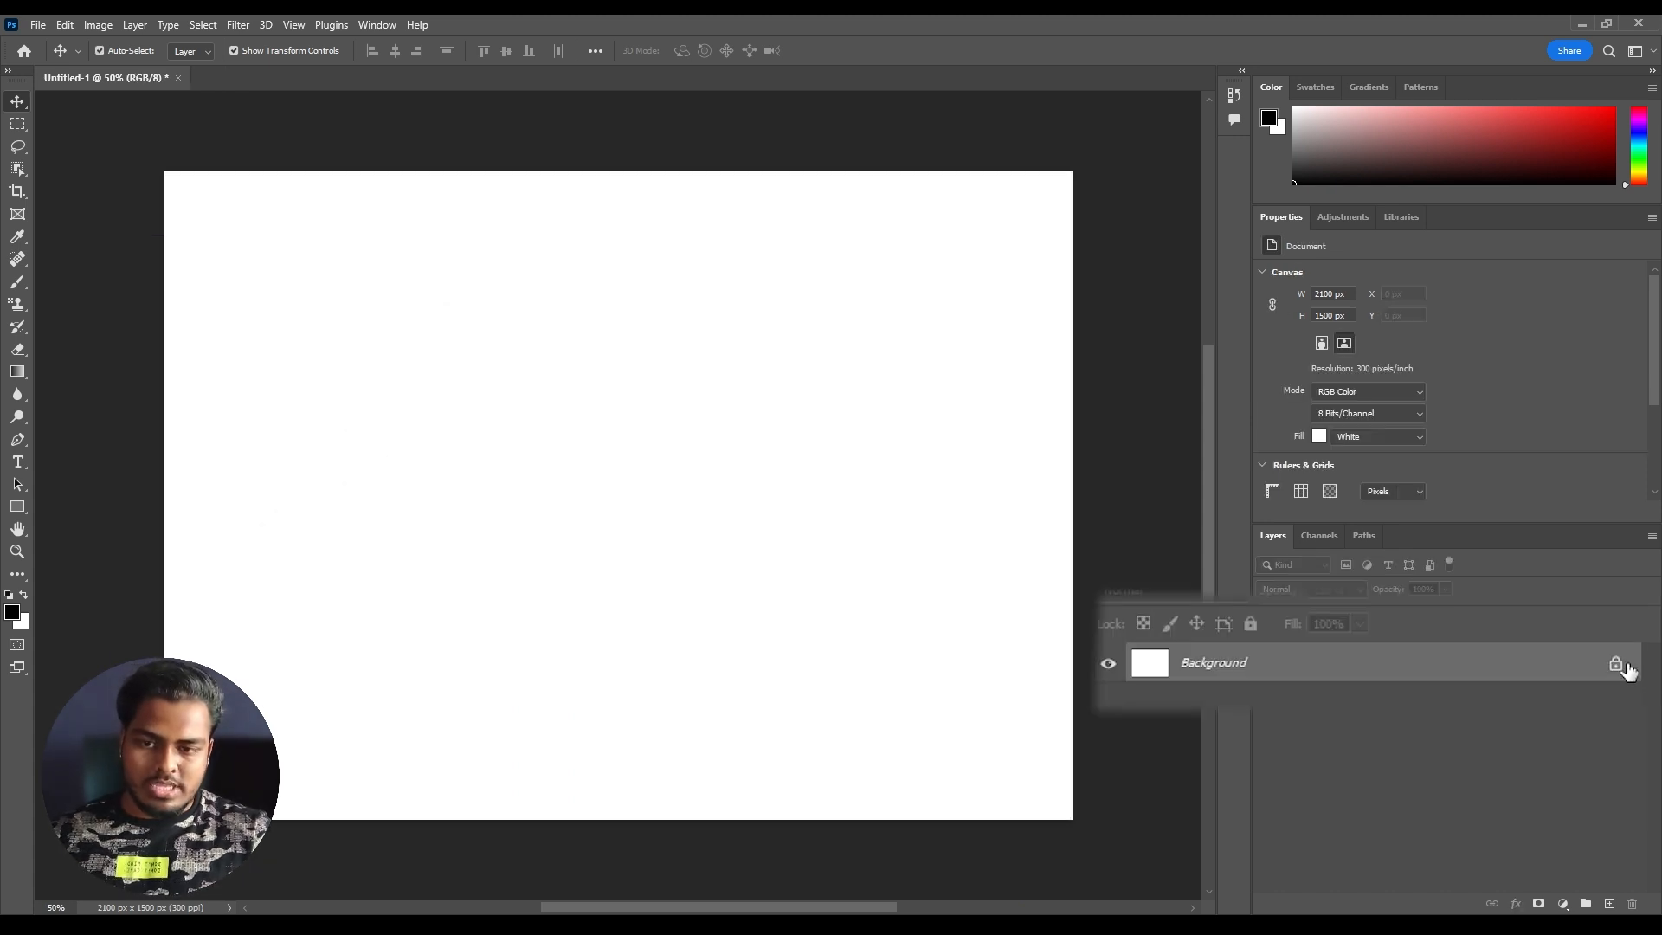
Unlock the Background layer, and undo the unlocking
{"action": "left_click", "coordinate": [1615, 666]}
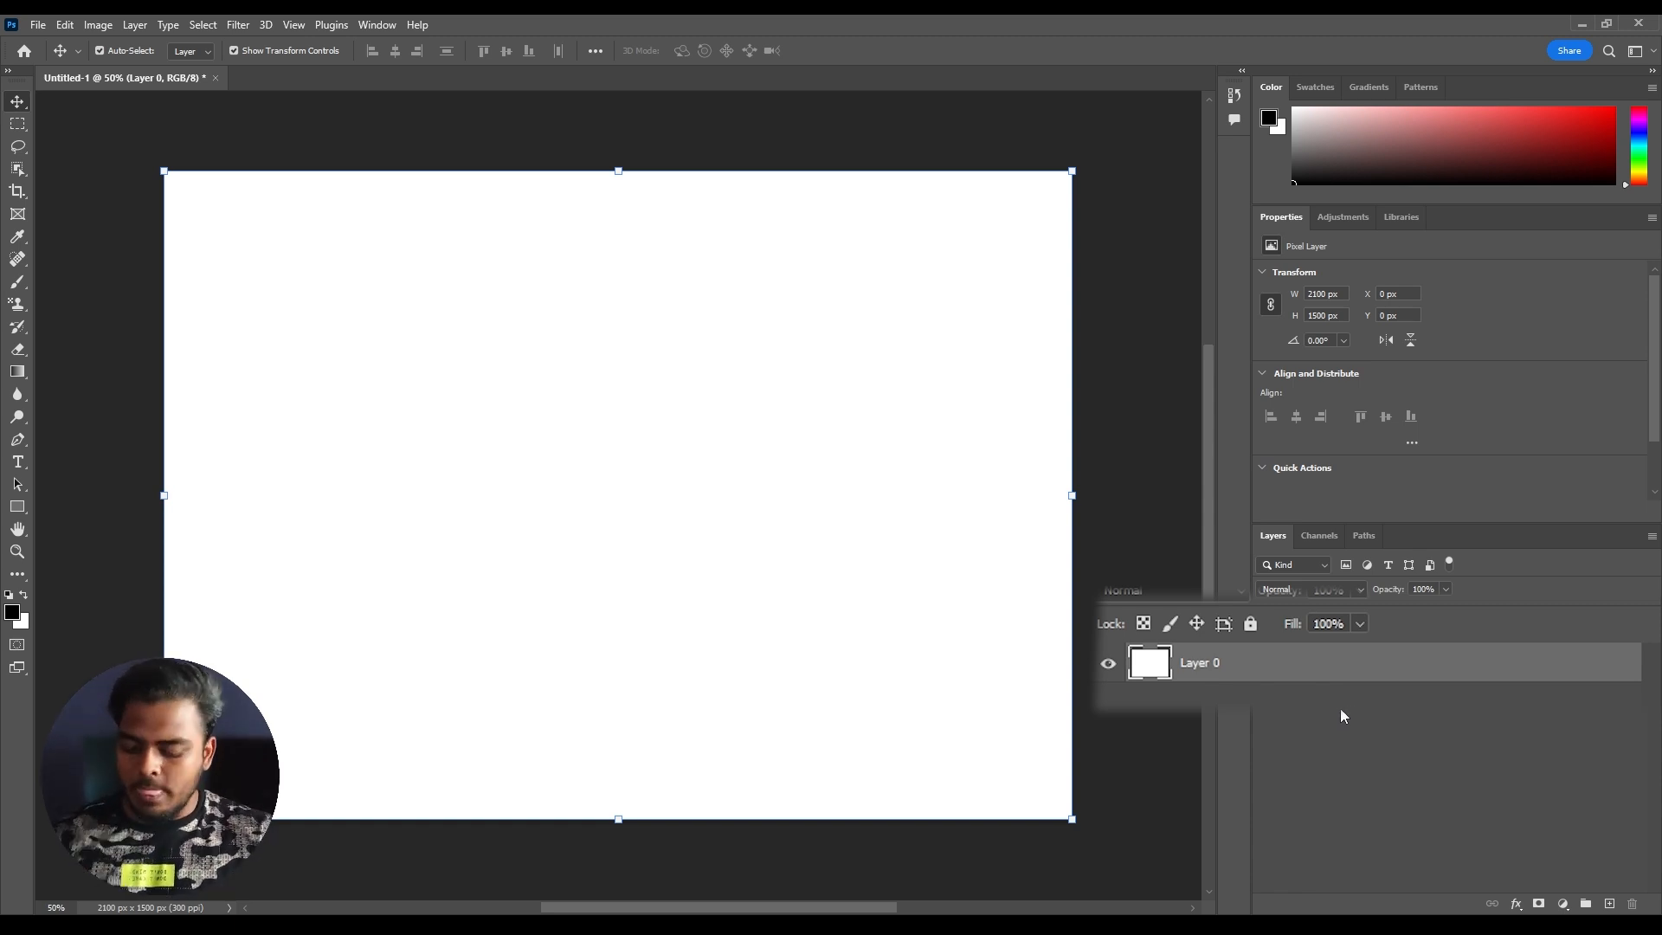
{"action": "key", "text": "ctrl+z"}
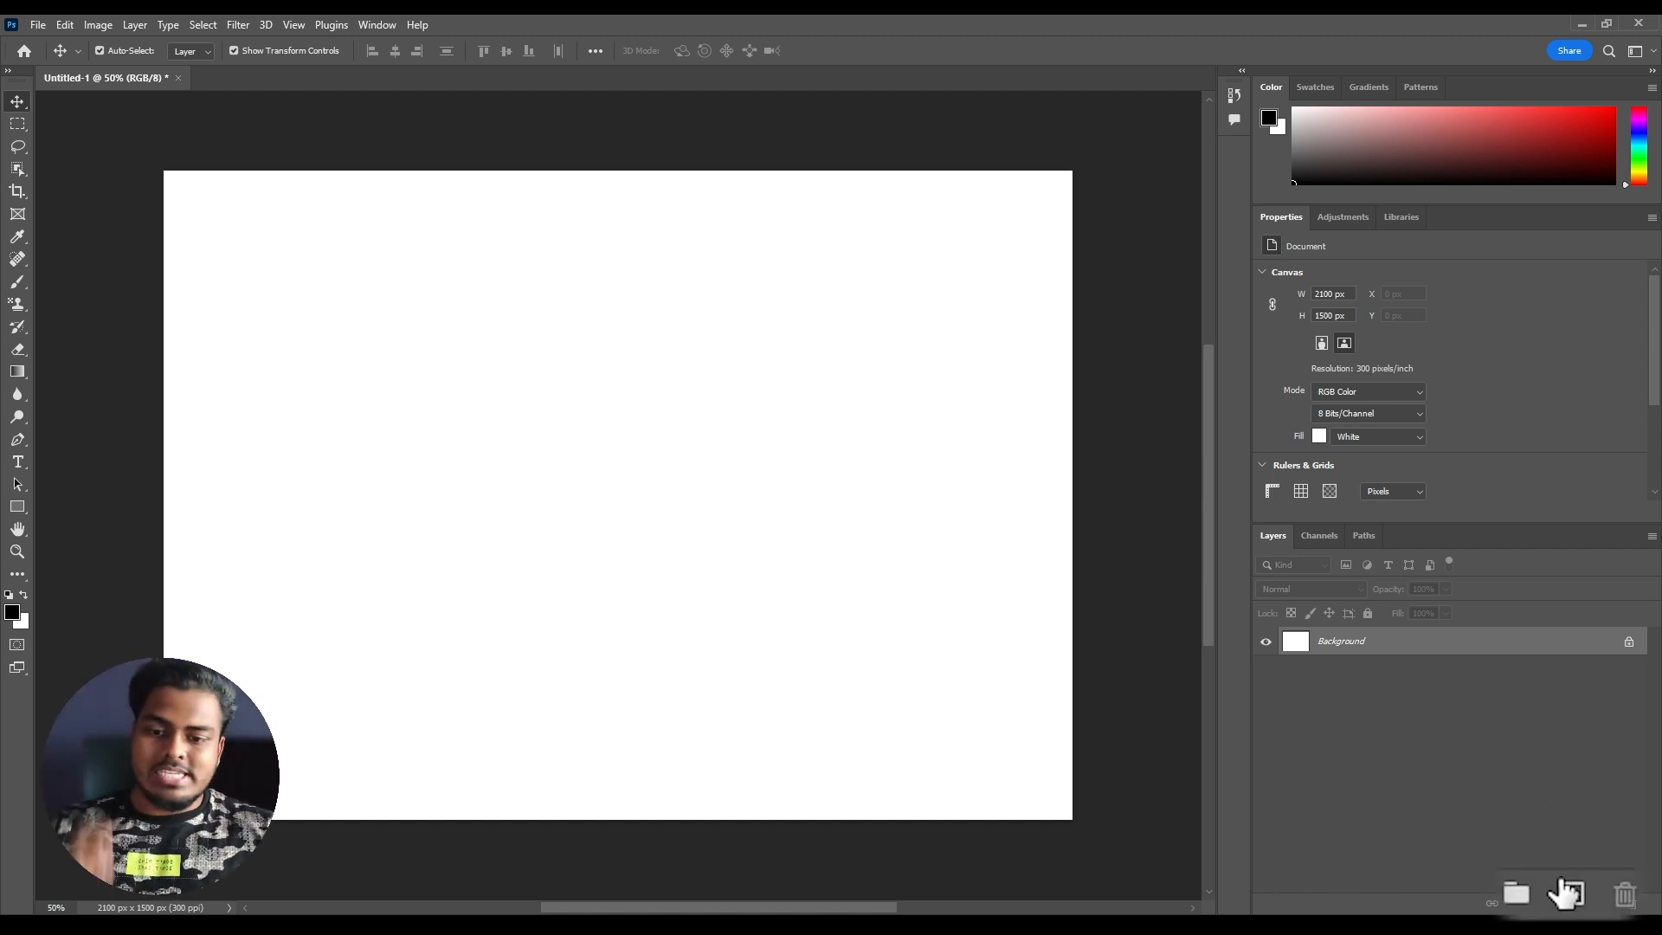
Add twelve empty layers above the Background
{"action": "left_click", "coordinate": [1573, 902]}
{"action": "left_click", "coordinate": [1572, 902]}
{"action": "left_click", "coordinate": [1573, 901]}
{"action": "left_click", "coordinate": [1573, 902]}
{"action": "left_click", "coordinate": [1572, 902]}
{"action": "left_click", "coordinate": [1573, 902]}
{"action": "left_click", "coordinate": [1573, 902]}
{"action": "left_click", "coordinate": [1573, 902]}
{"action": "left_click", "coordinate": [1572, 902]}
{"action": "left_click", "coordinate": [1572, 902]}
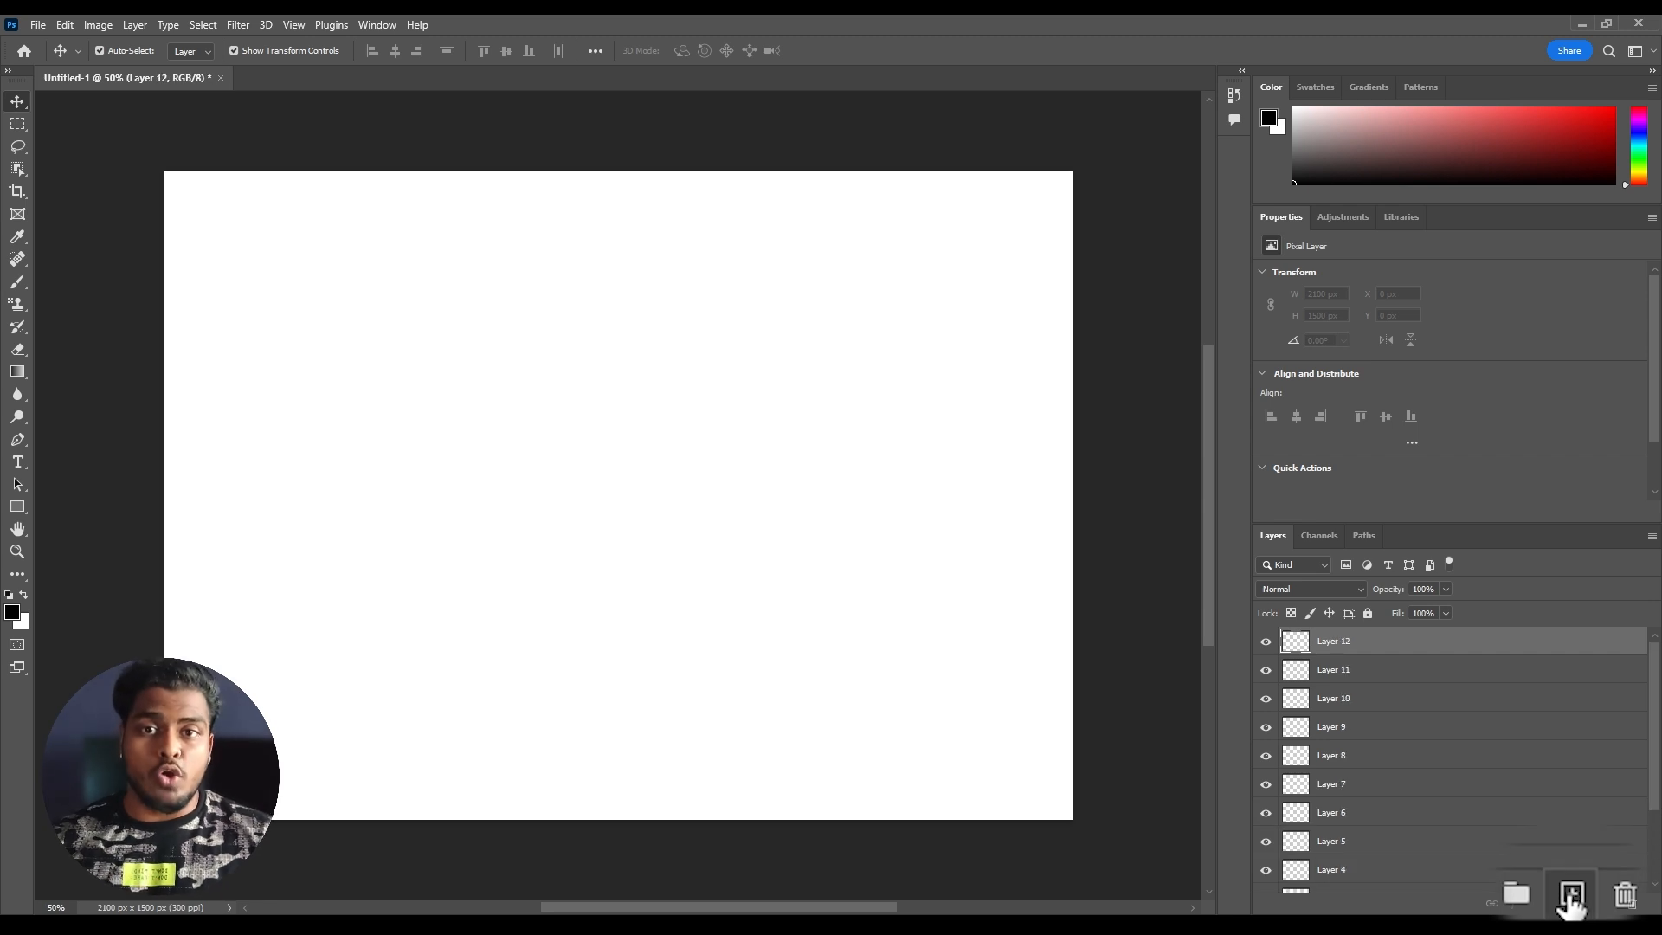
Undo all the added layers until only the Background is left
{"action": "key", "text": "ctrl+z"}
{"action": "key", "text": "ctrl+z"}
{"action": "key", "text": "ctrl+z"}
{"action": "key", "text": "ctrl+z"}
{"action": "key", "text": "ctrl+z"}
{"action": "key", "text": "ctrl+z"}
{"action": "key", "text": "ctrl+z"}
{"action": "key", "text": "ctrl+z"}
{"action": "key", "text": "ctrl+z"}
{"action": "key", "text": "ctrl+z"}
{"action": "key", "text": "ctrl+z"}
{"action": "key", "text": "ctrl+z"}
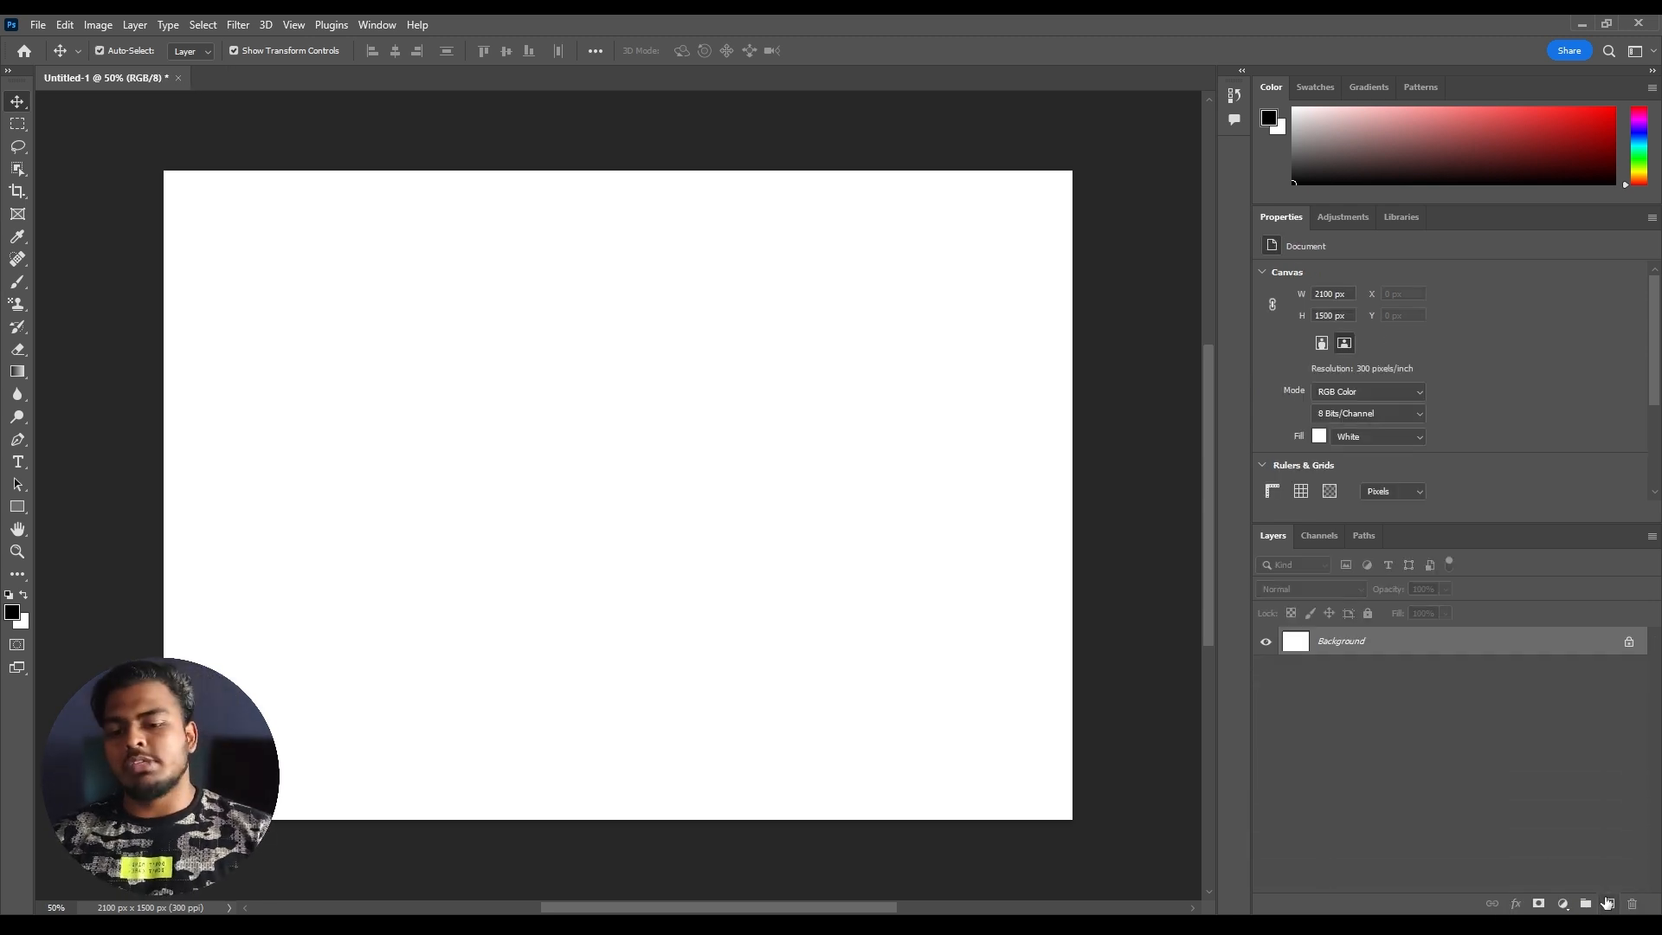
Add four empty layers above the Background, and undo the last three
{"action": "left_click", "coordinate": [1607, 903]}
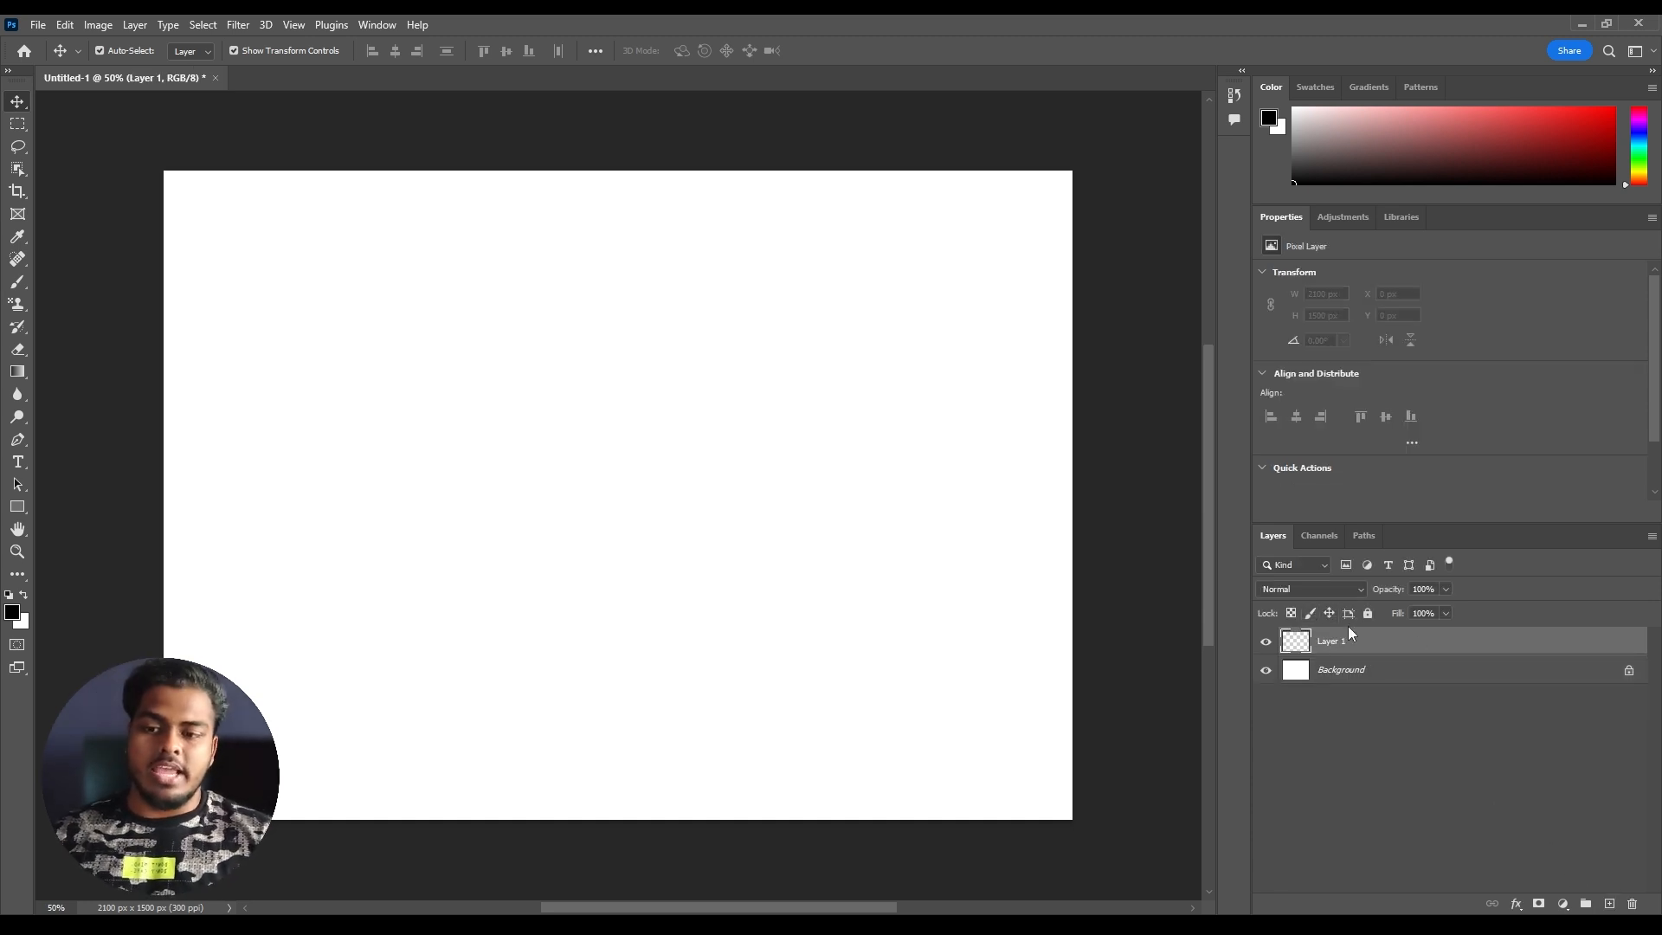
{"action": "left_click", "coordinate": [1607, 903]}
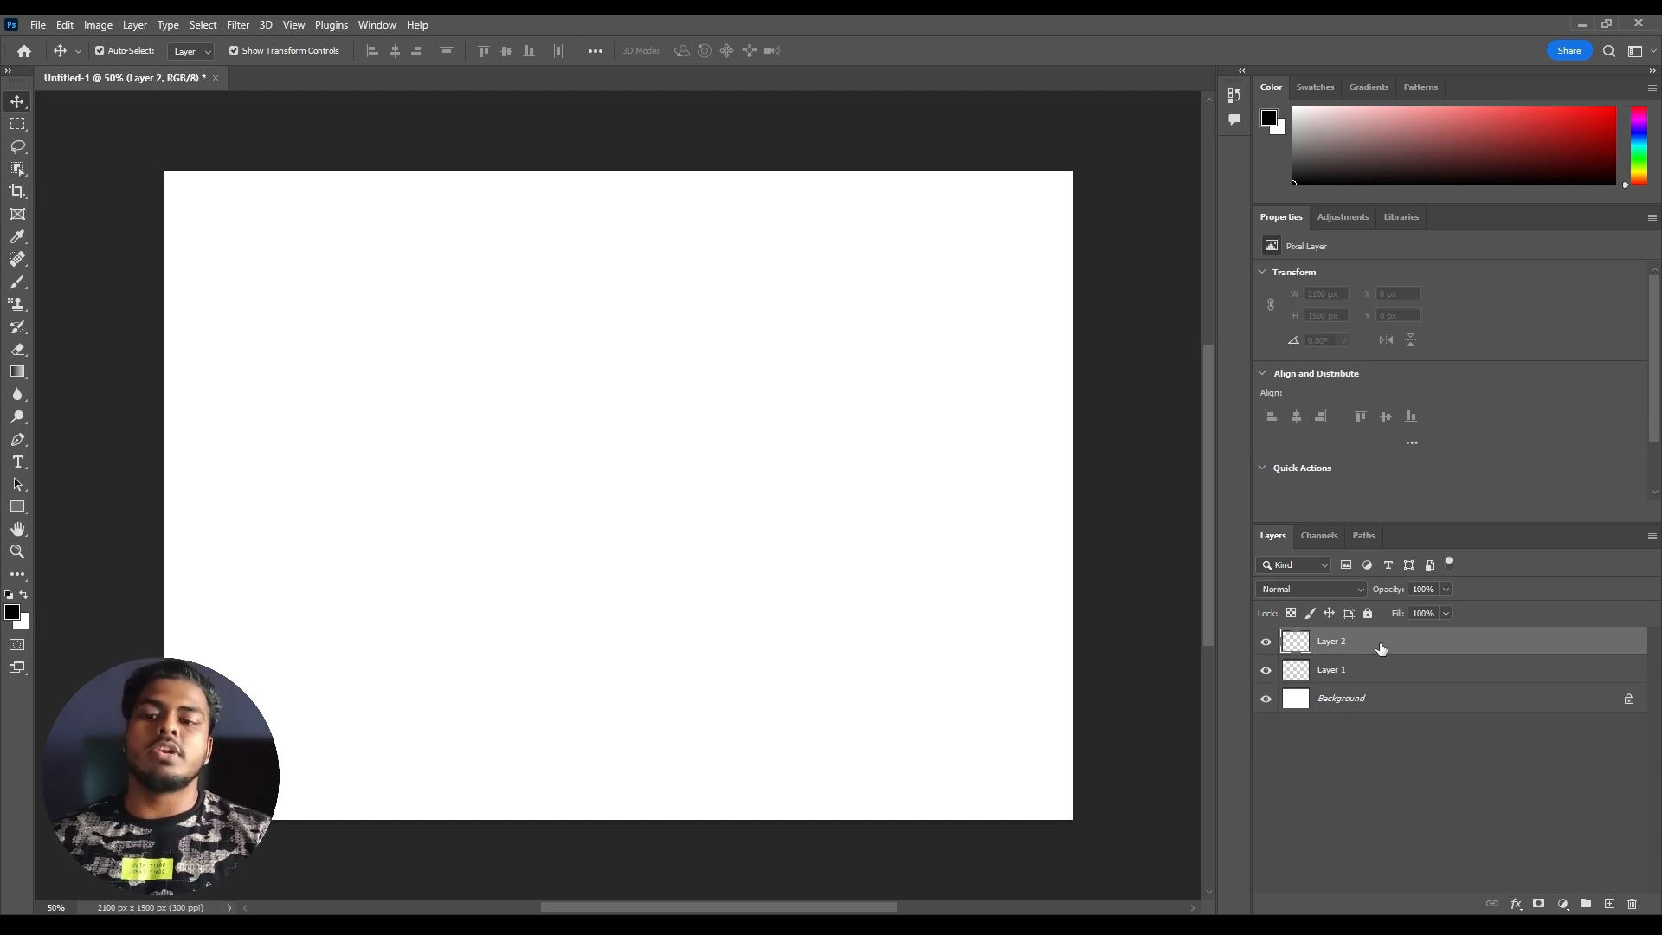
{"action": "left_click", "coordinate": [1609, 903]}
{"action": "left_click", "coordinate": [1609, 904]}
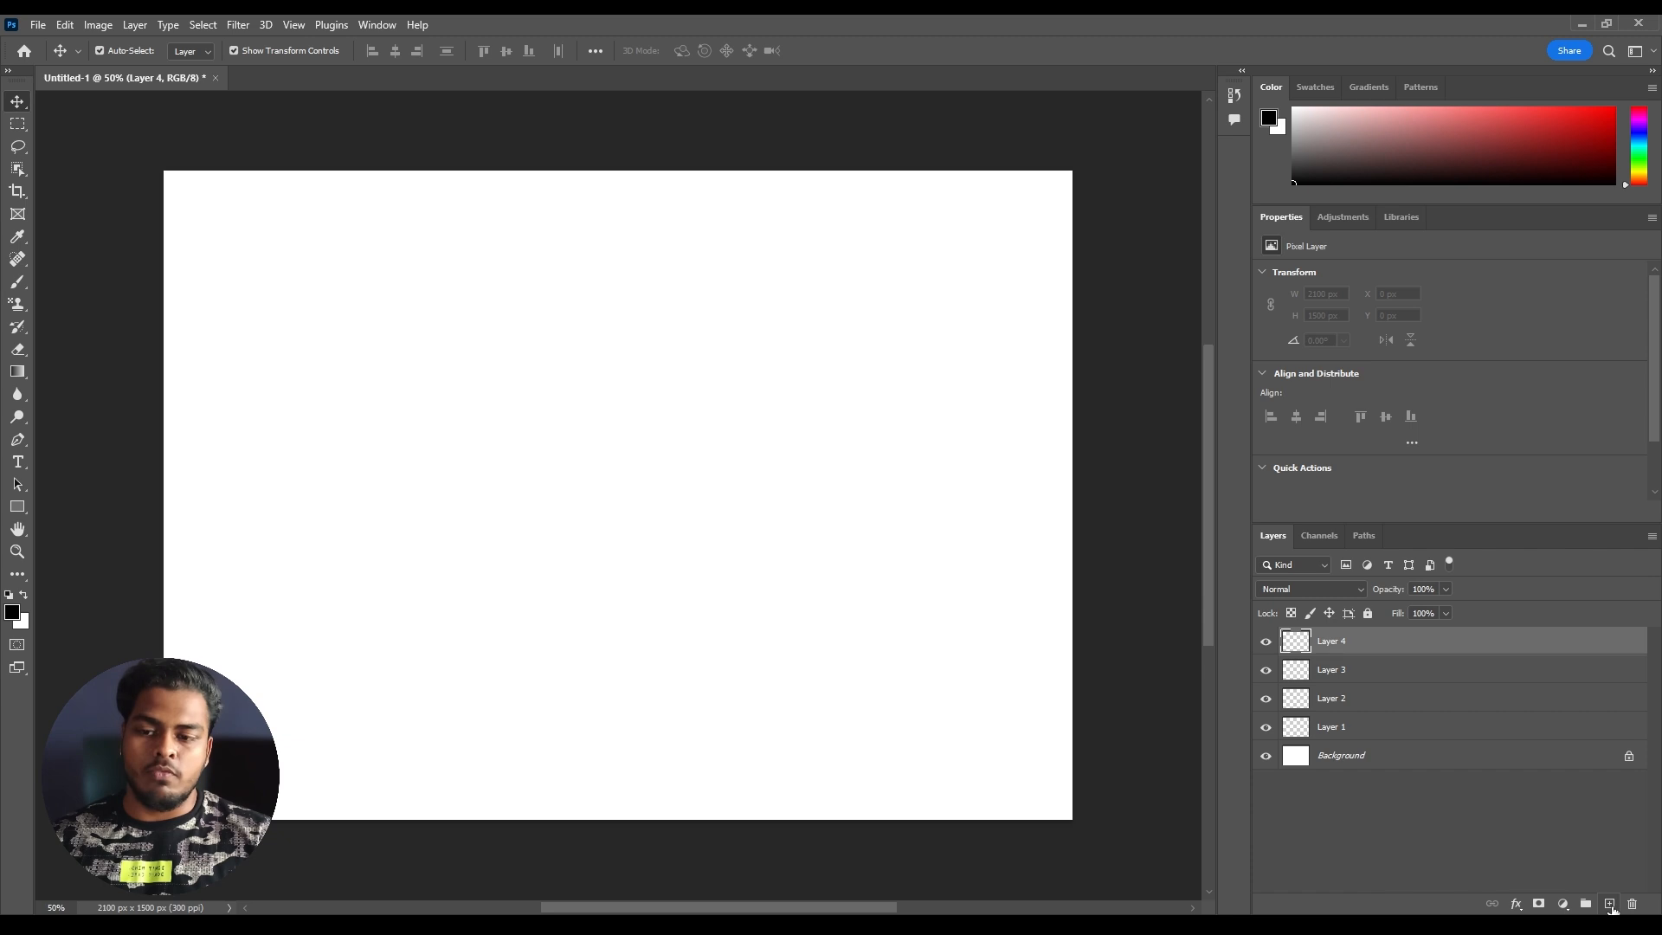
{"action": "key", "text": "ctrl+z"}
{"action": "key", "text": "ctrl+z"}
{"action": "key", "text": "ctrl+z"}
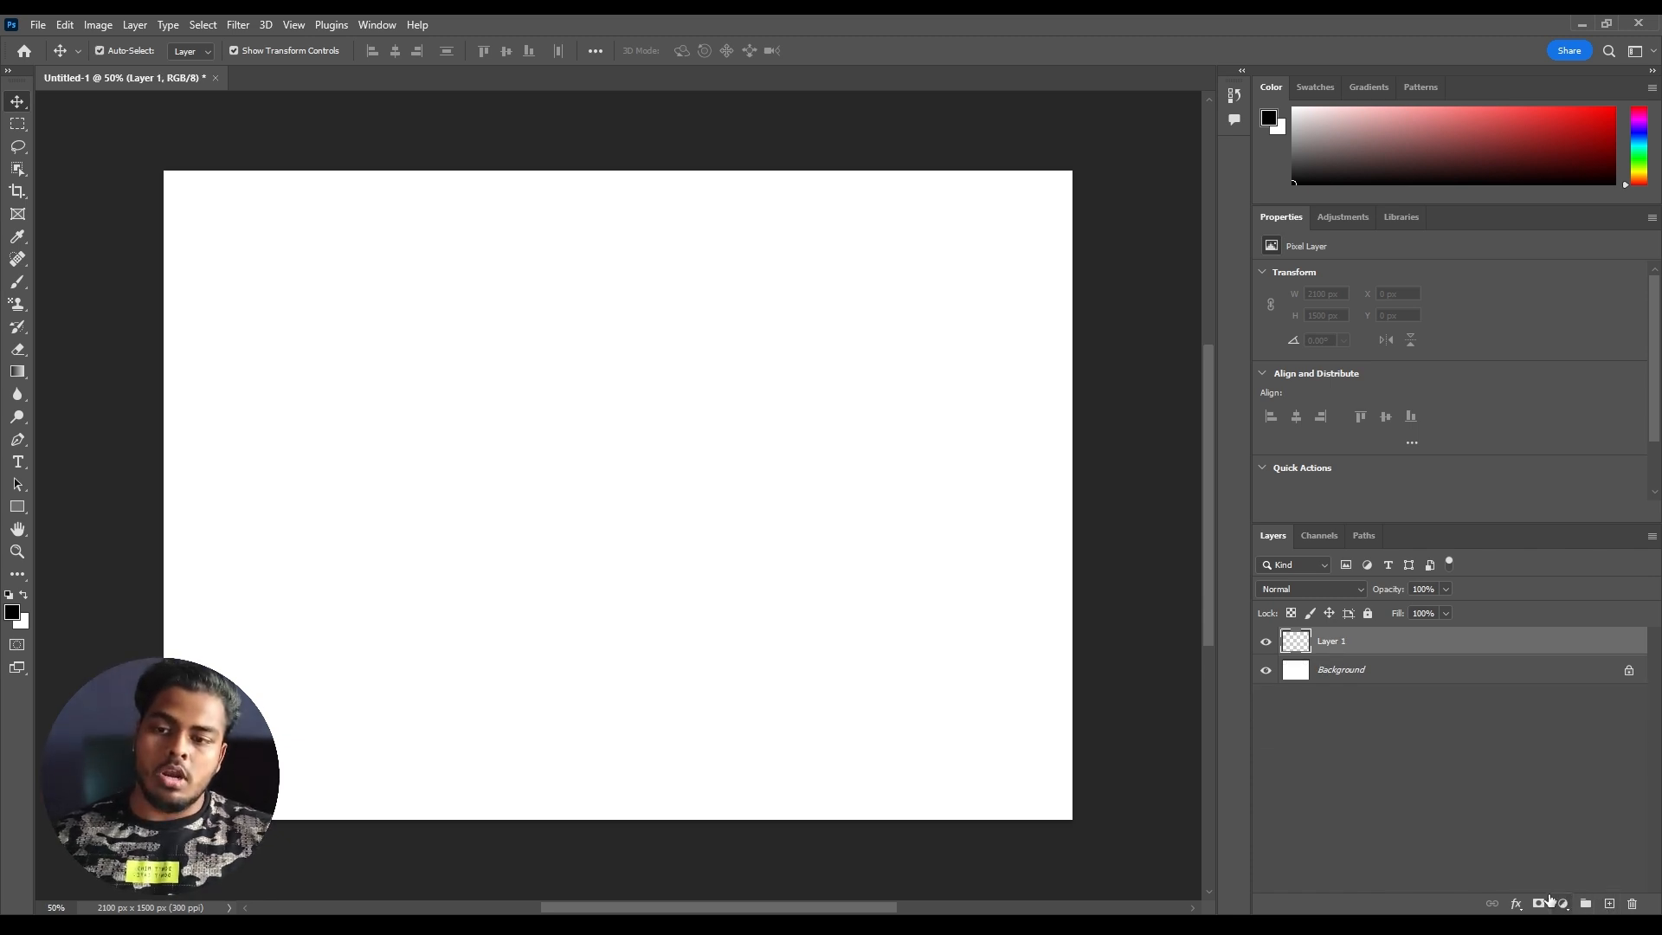
Rename Layer 1 to SKILLVOLUTION
{"action": "double_click", "coordinate": [1328, 645]}
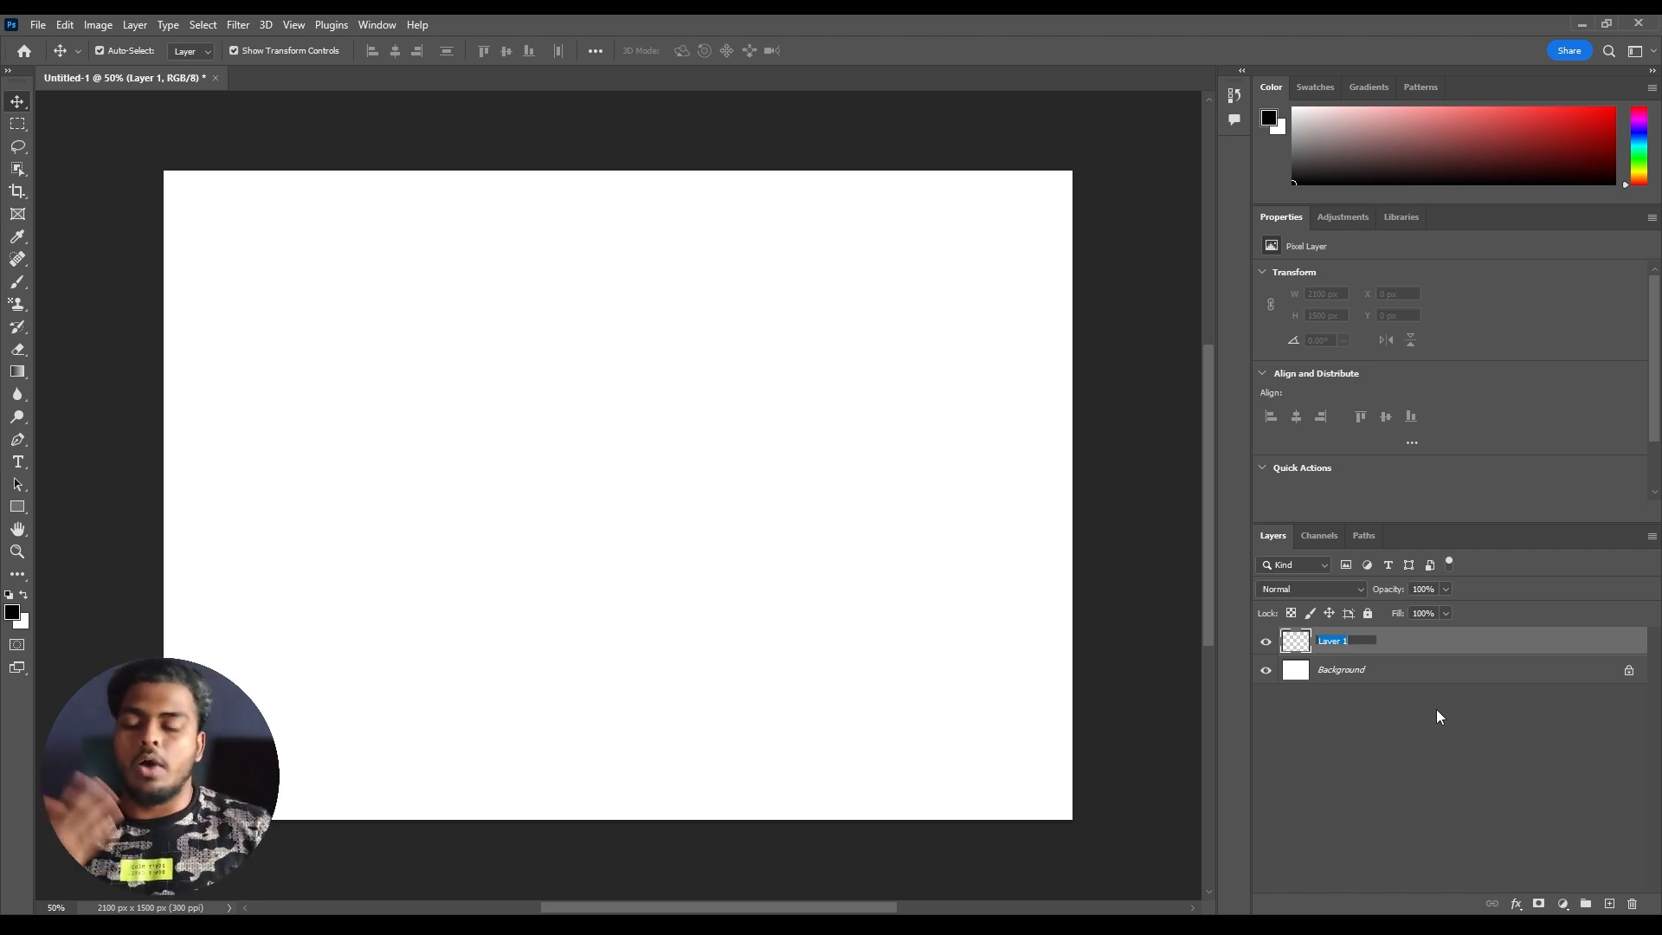
{"action": "type", "text": "SKILLVOLUTION"}
{"action": "key", "text": "Return"}
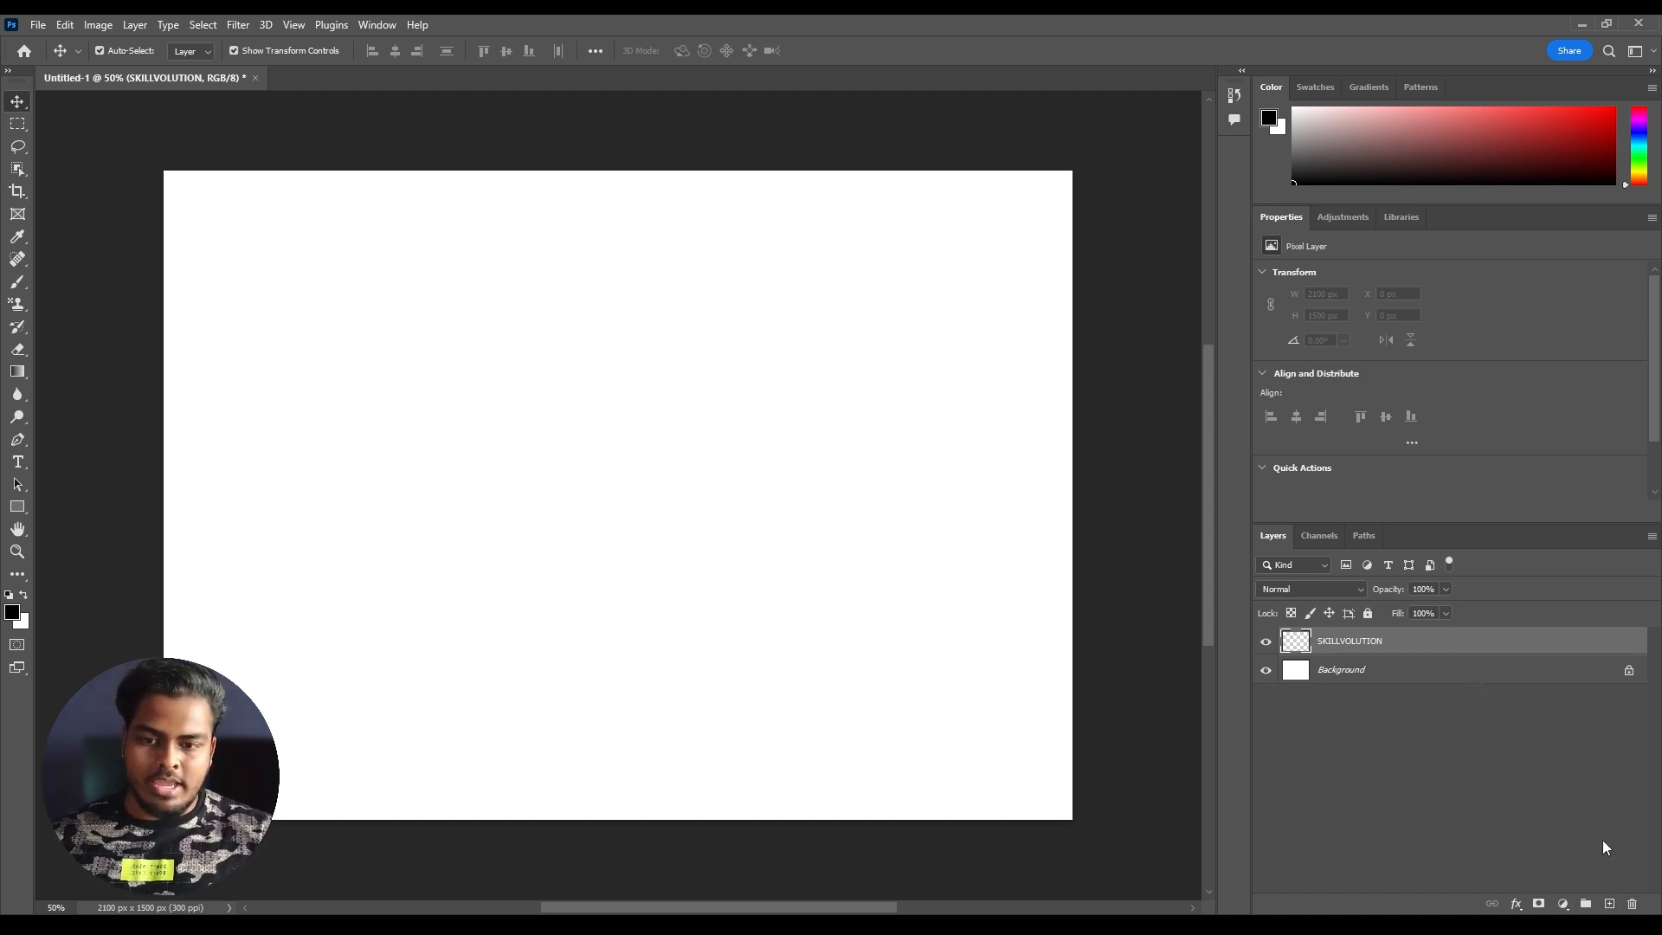
Add an empty layer above SKILLVOLUTION, and delete it
{"action": "left_click", "coordinate": [1609, 904]}
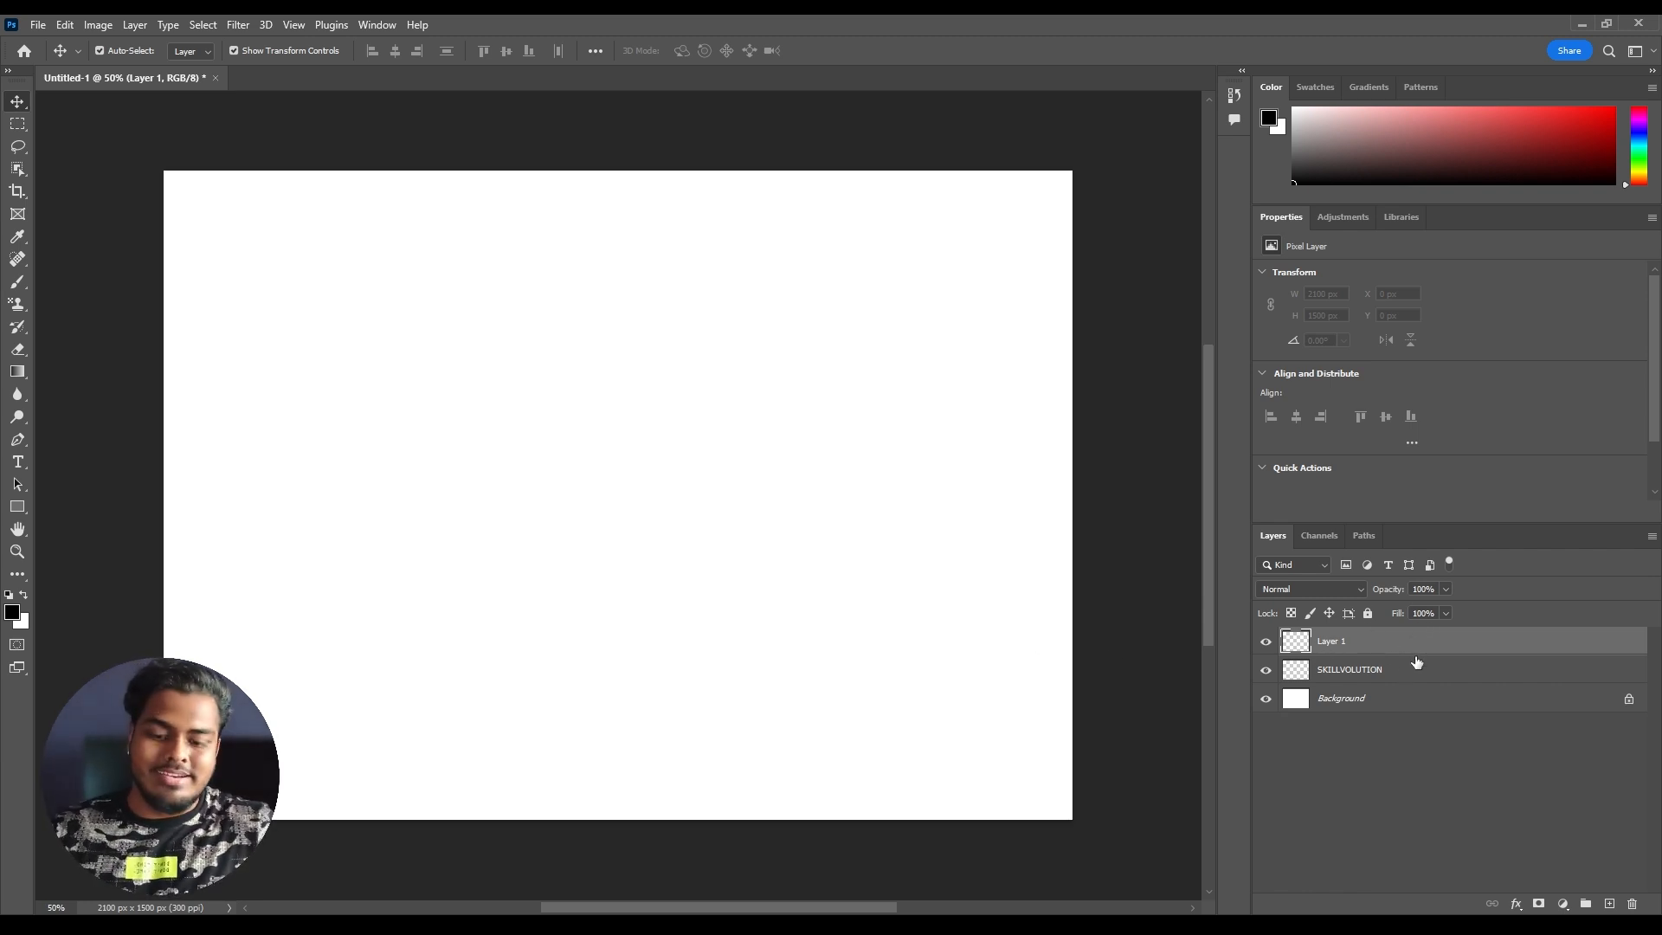
{"action": "left_click", "coordinate": [1416, 656]}
{"action": "left_click", "coordinate": [1385, 646]}
{"action": "left_click", "coordinate": [1384, 673]}
{"action": "left_click", "coordinate": [1378, 641]}
{"action": "key", "text": "Delete"}
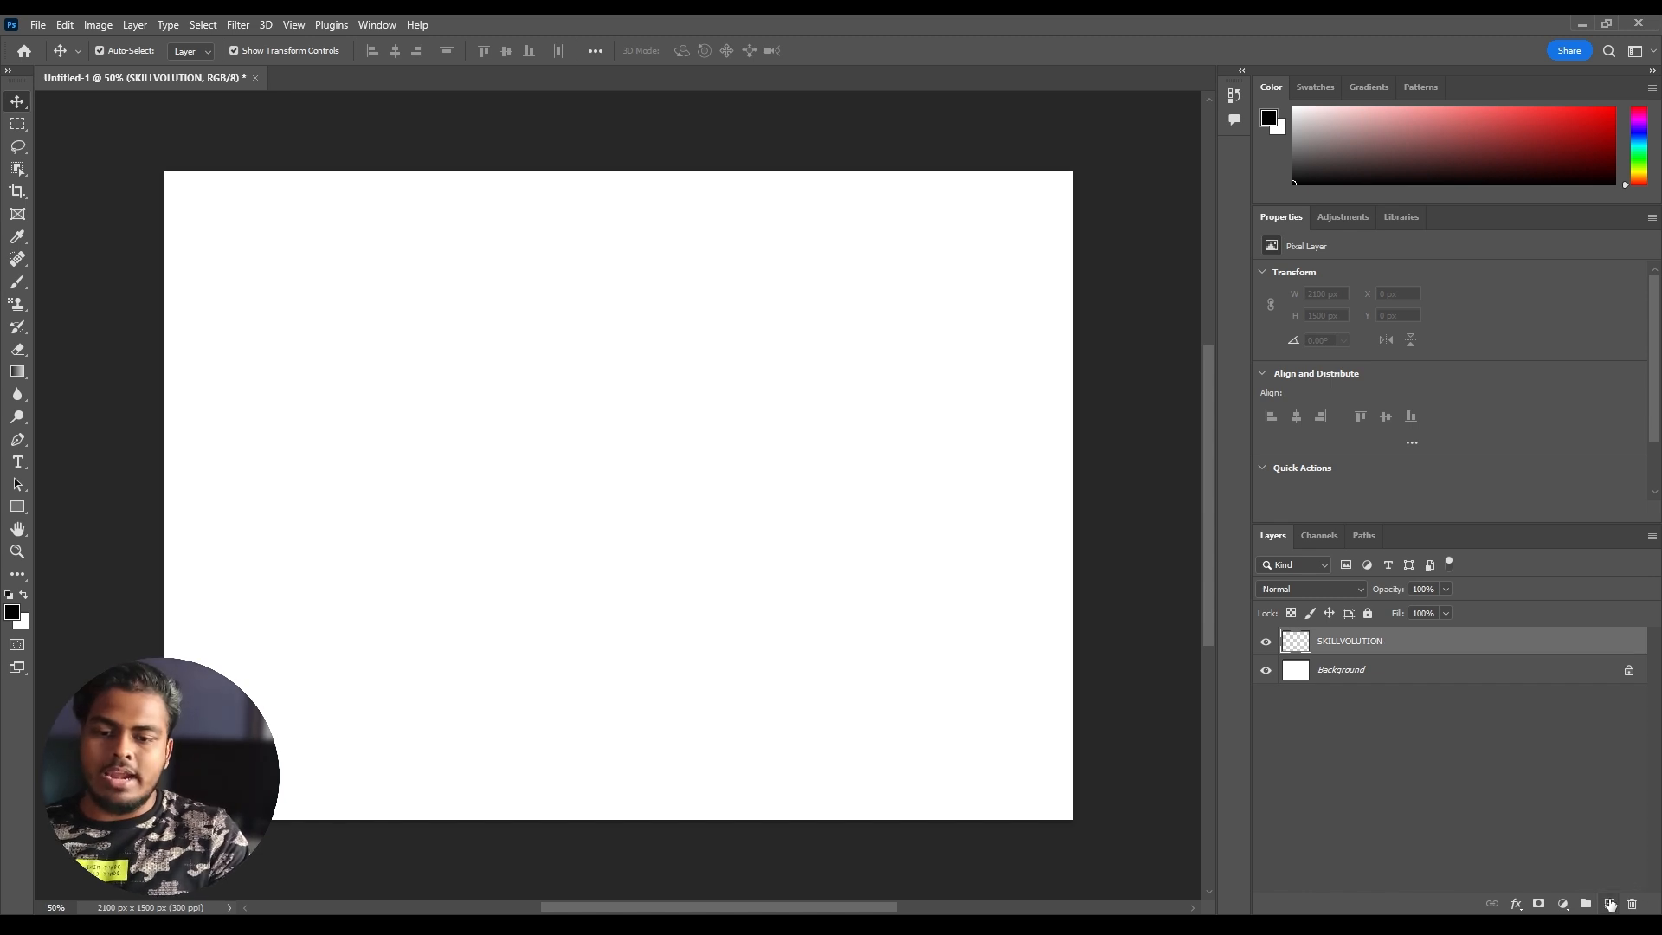
Add another empty layer, and undo its creation
{"action": "left_click", "coordinate": [1610, 904]}
{"action": "key", "text": "ctrl+z"}
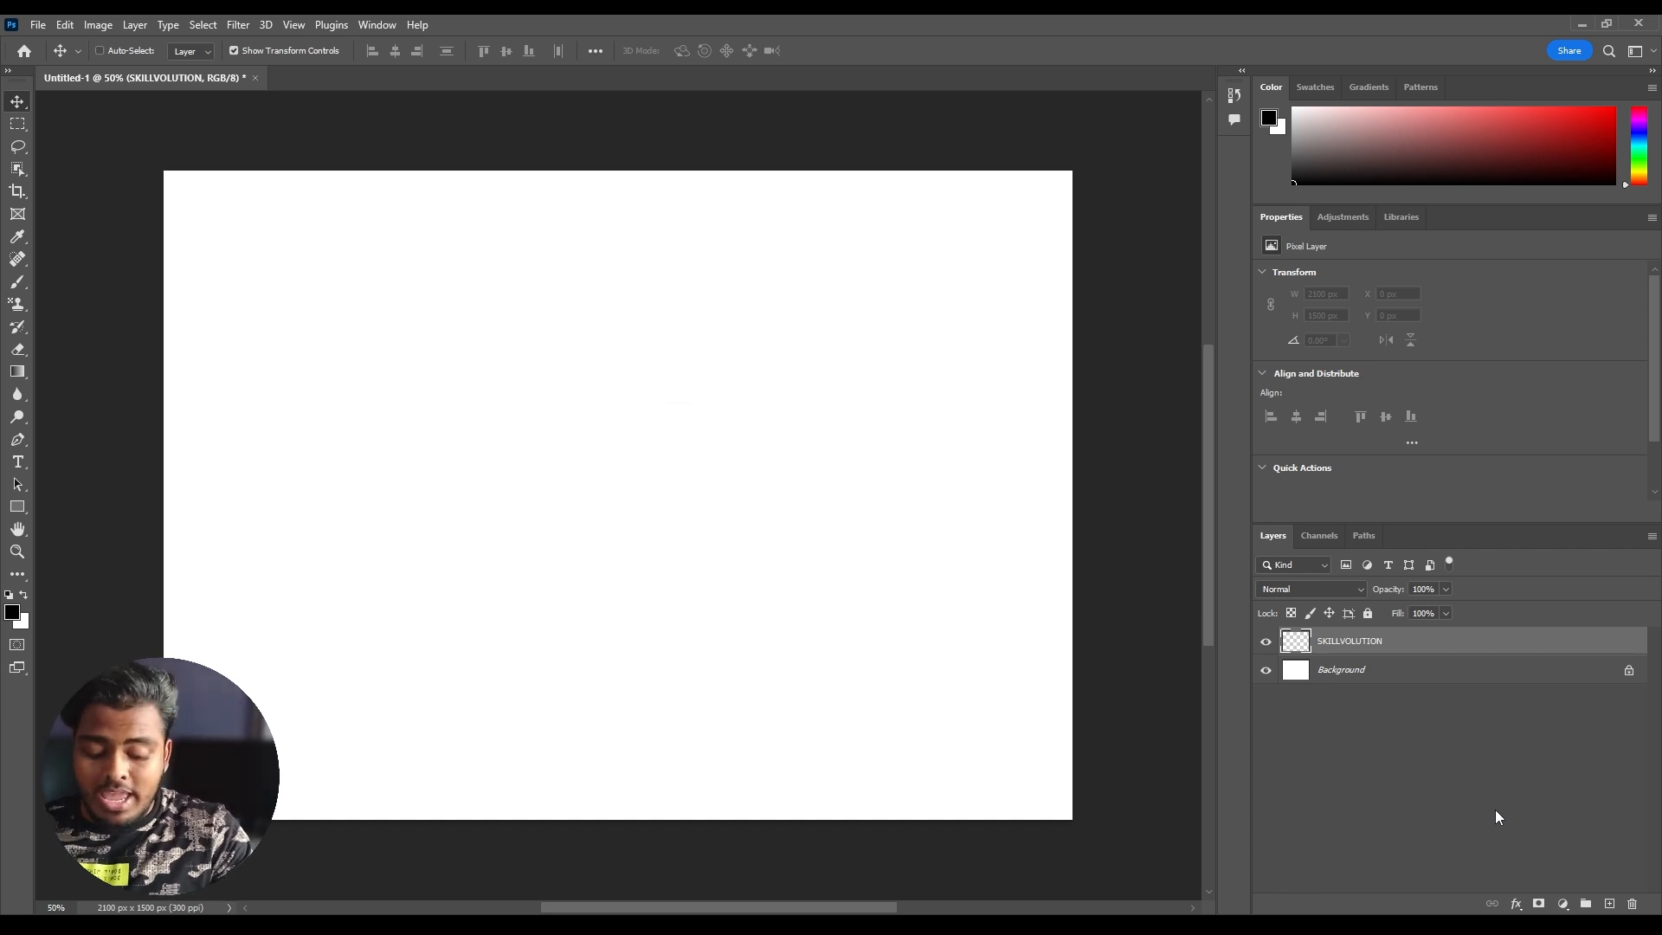
Create a new layer named Creative Culture above SKILLVOLUTION, with the Blue label color and Normal mode
{"action": "key", "text": "ctrl+shift+n"}
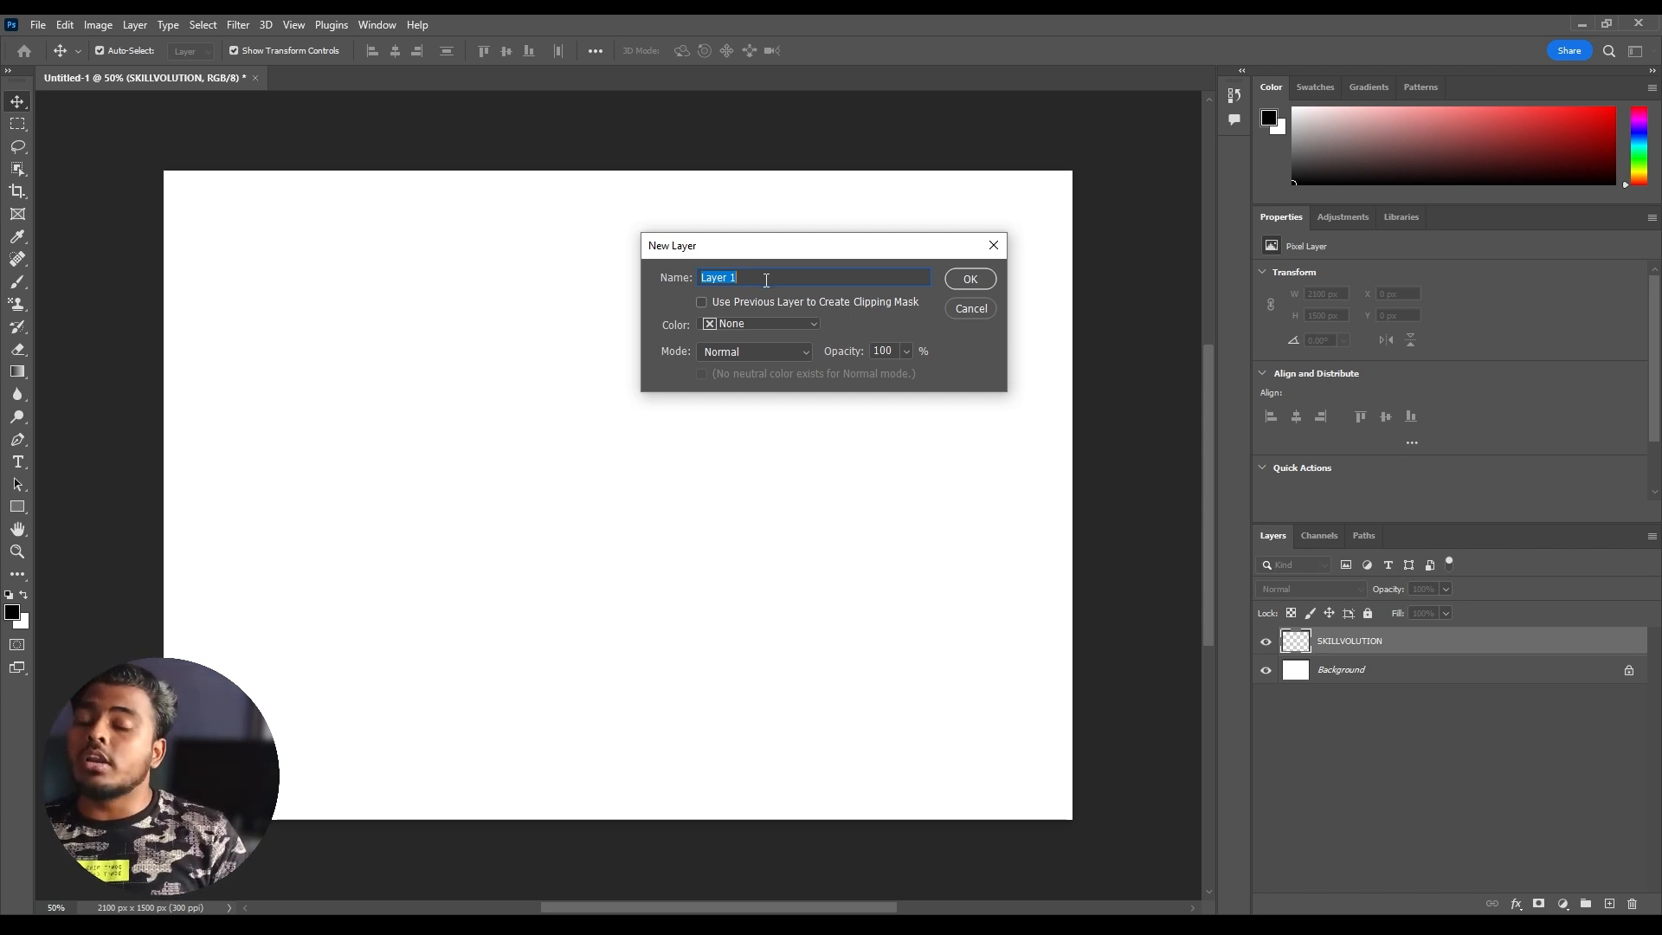
{"action": "type", "text": "Creative Culture"}
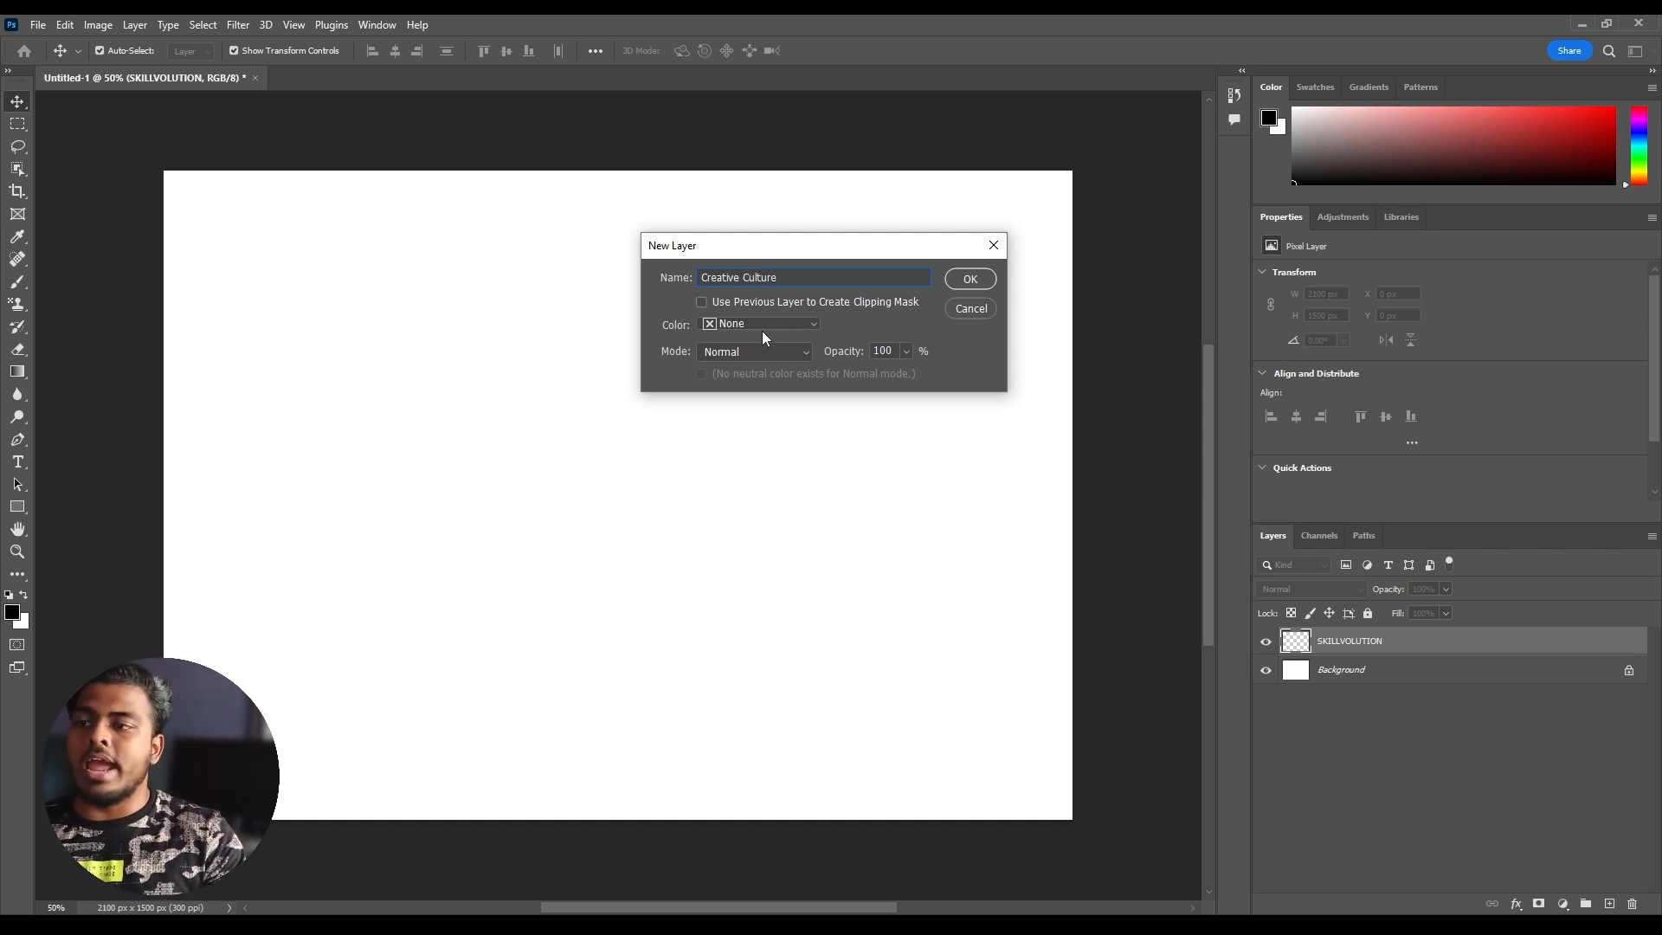
{"action": "left_click", "coordinate": [782, 320]}
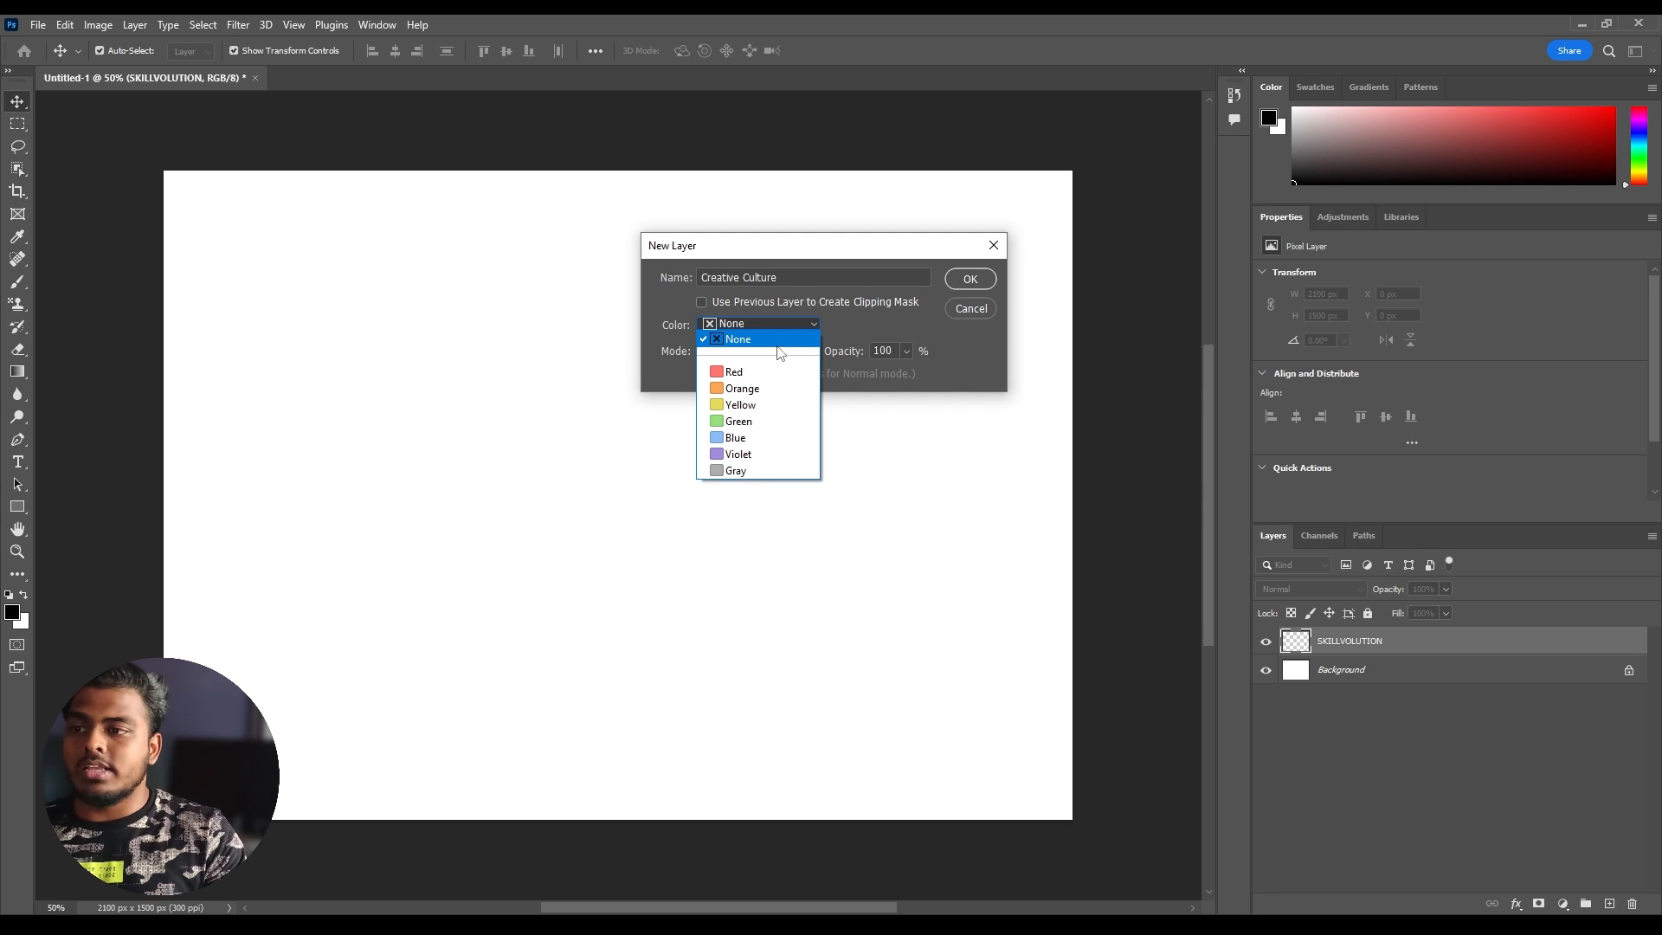
{"action": "left_click", "coordinate": [740, 369]}
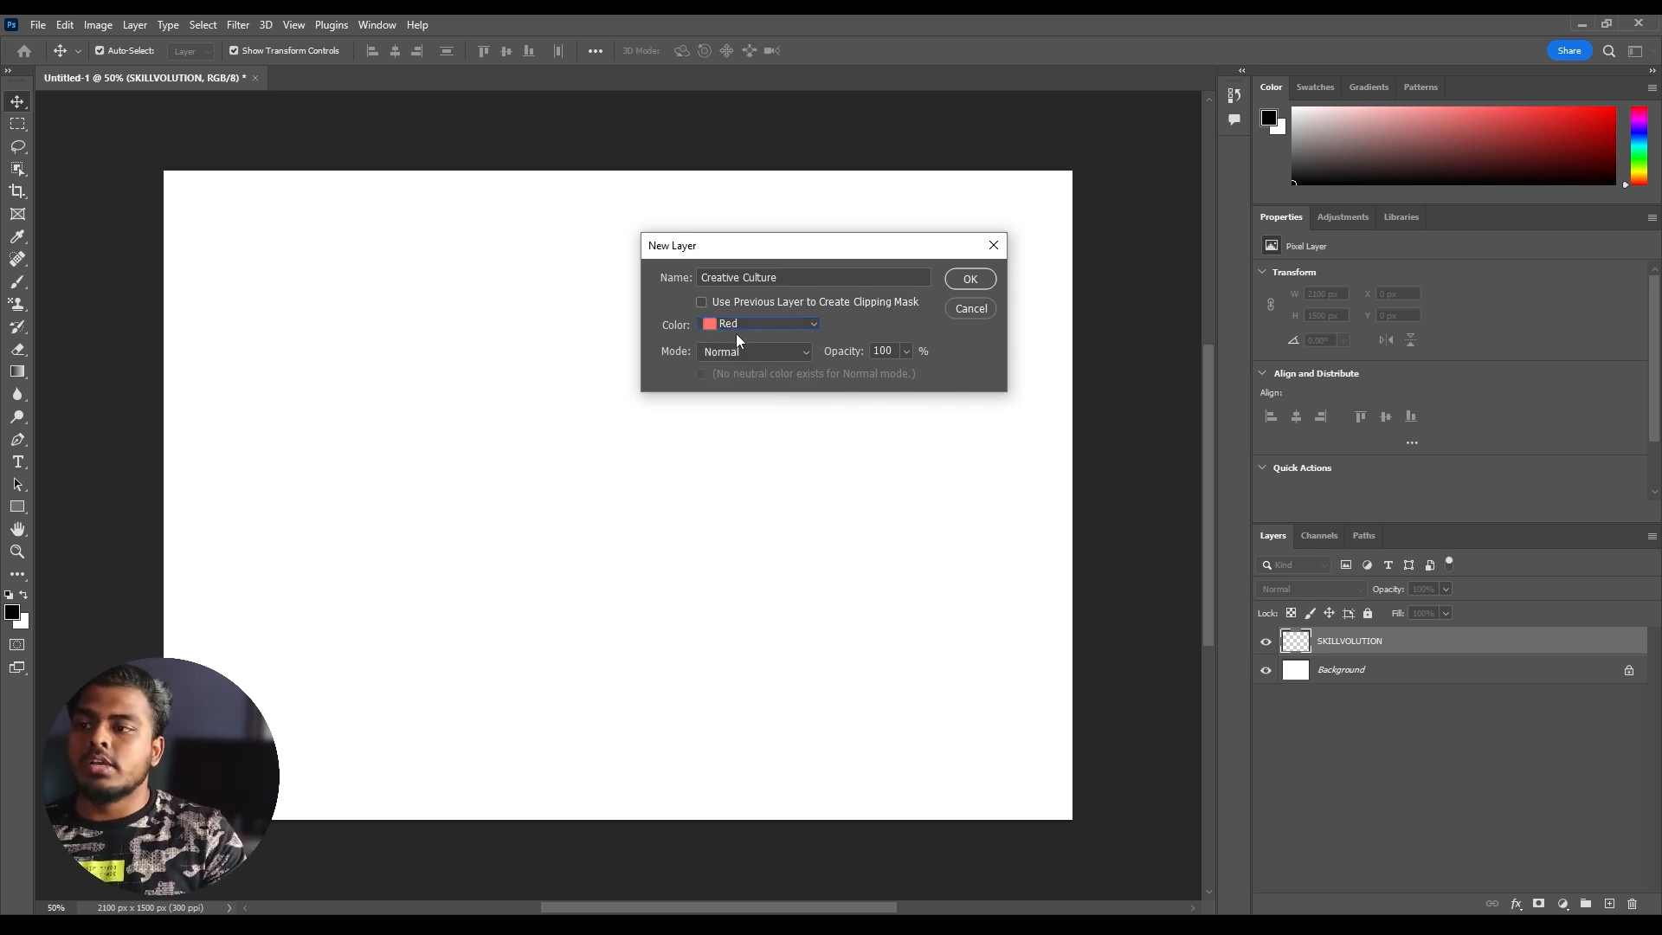
{"action": "left_click", "coordinate": [779, 320]}
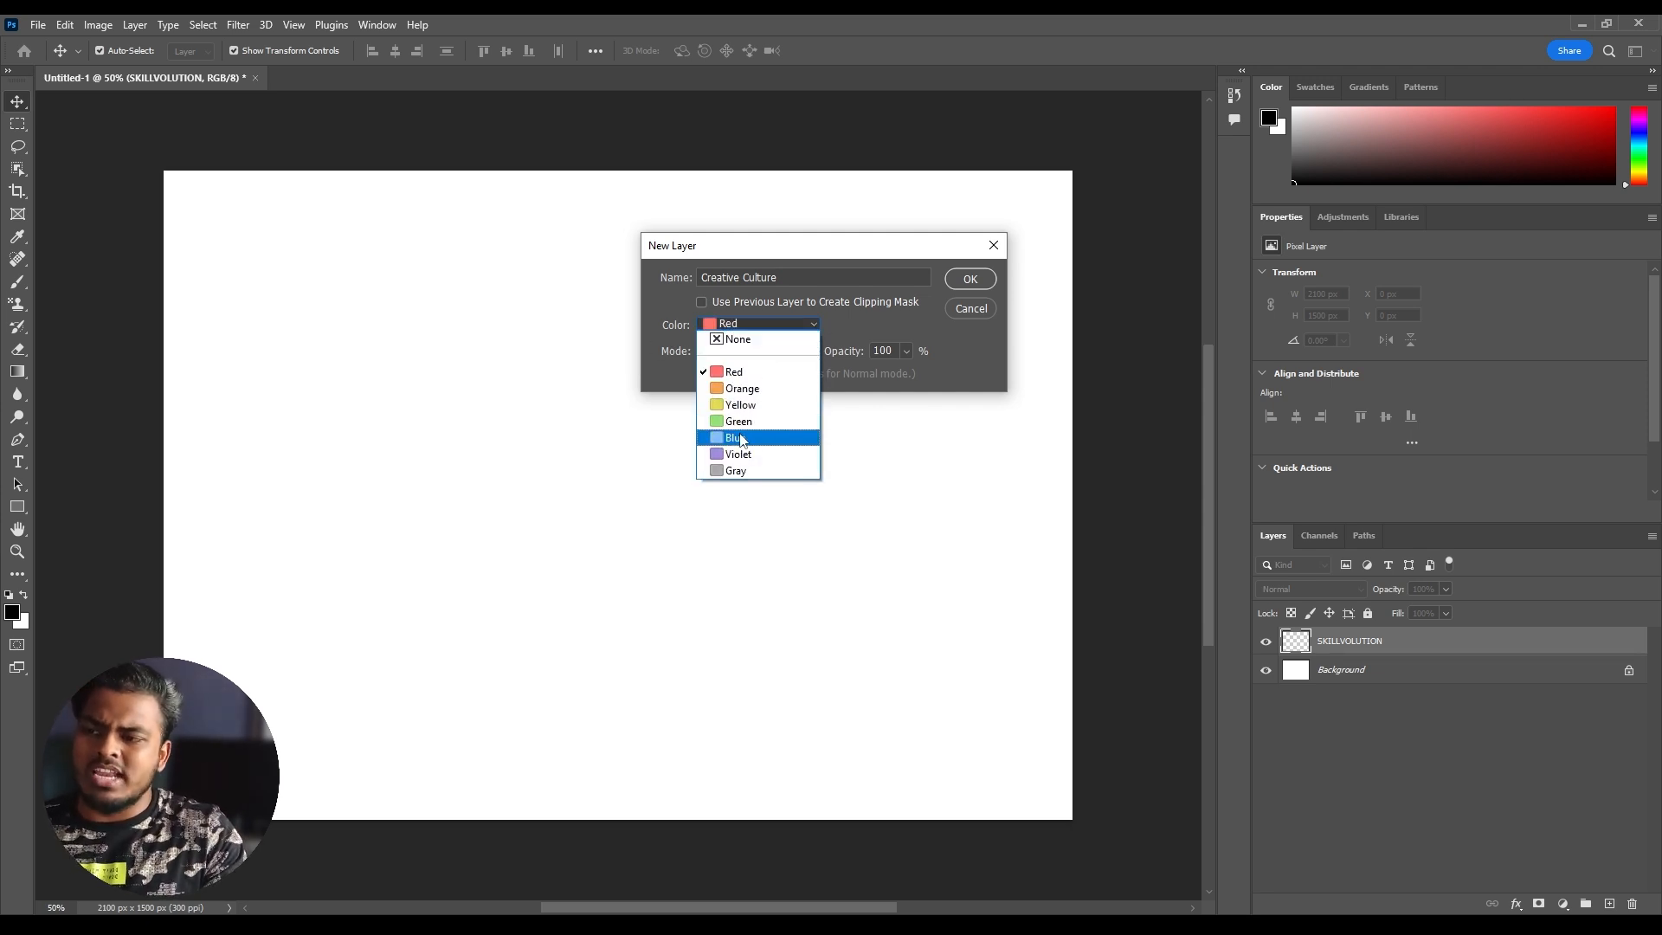
{"action": "left_click", "coordinate": [741, 437]}
{"action": "left_click", "coordinate": [748, 353]}
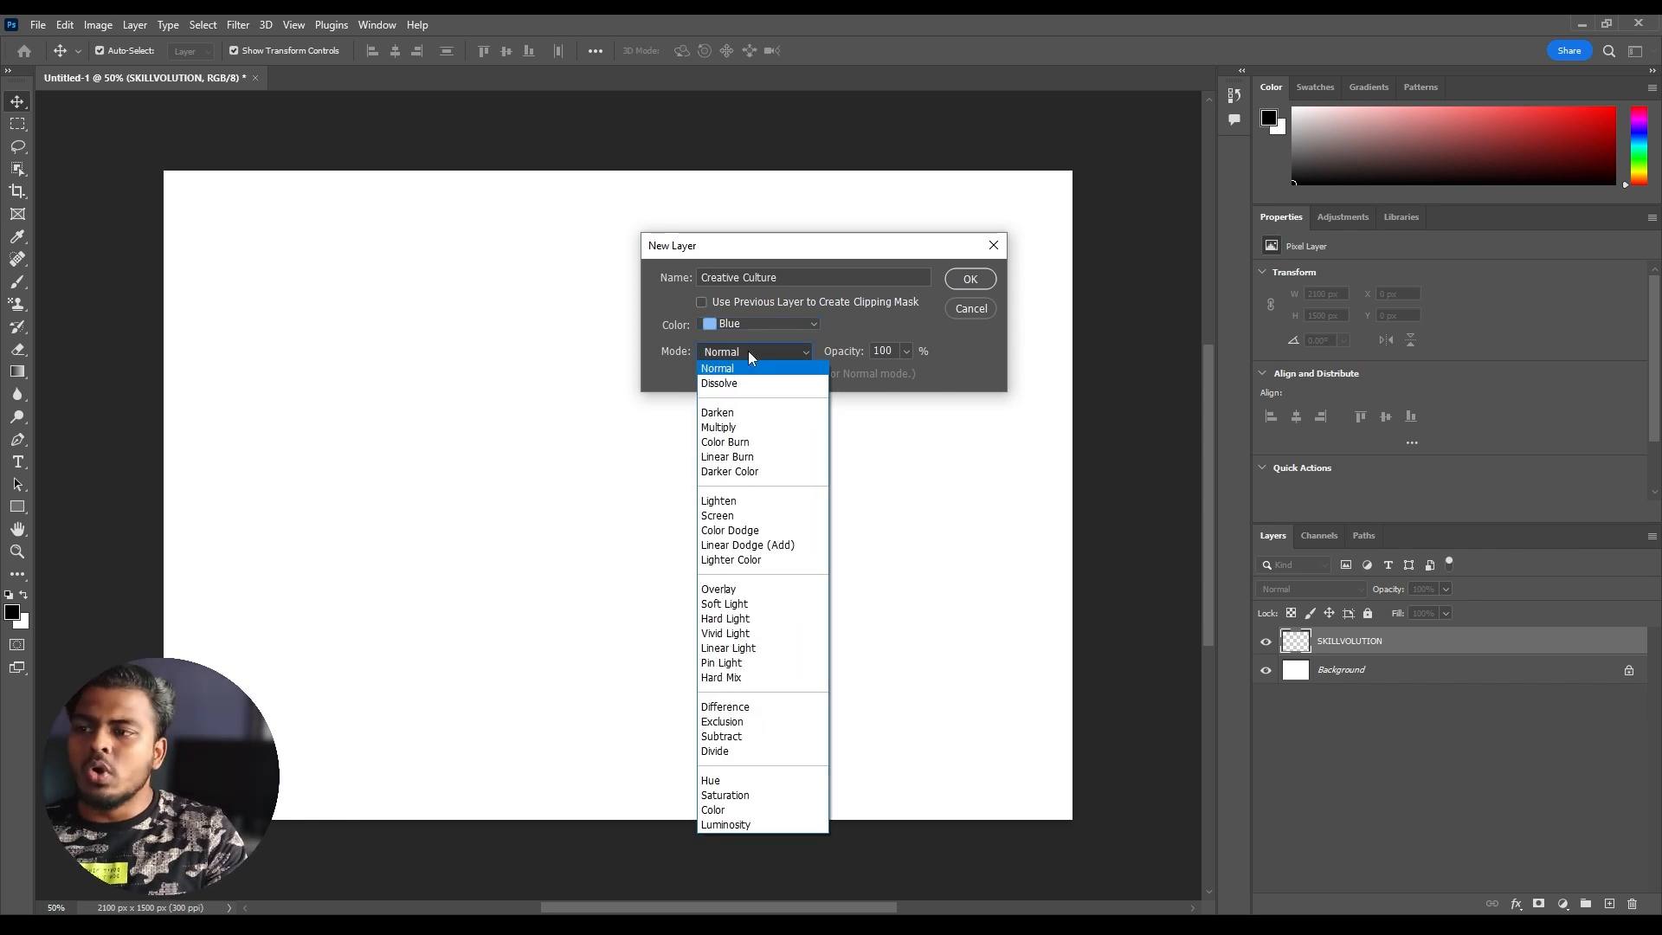
{"action": "left_click", "coordinate": [718, 357]}
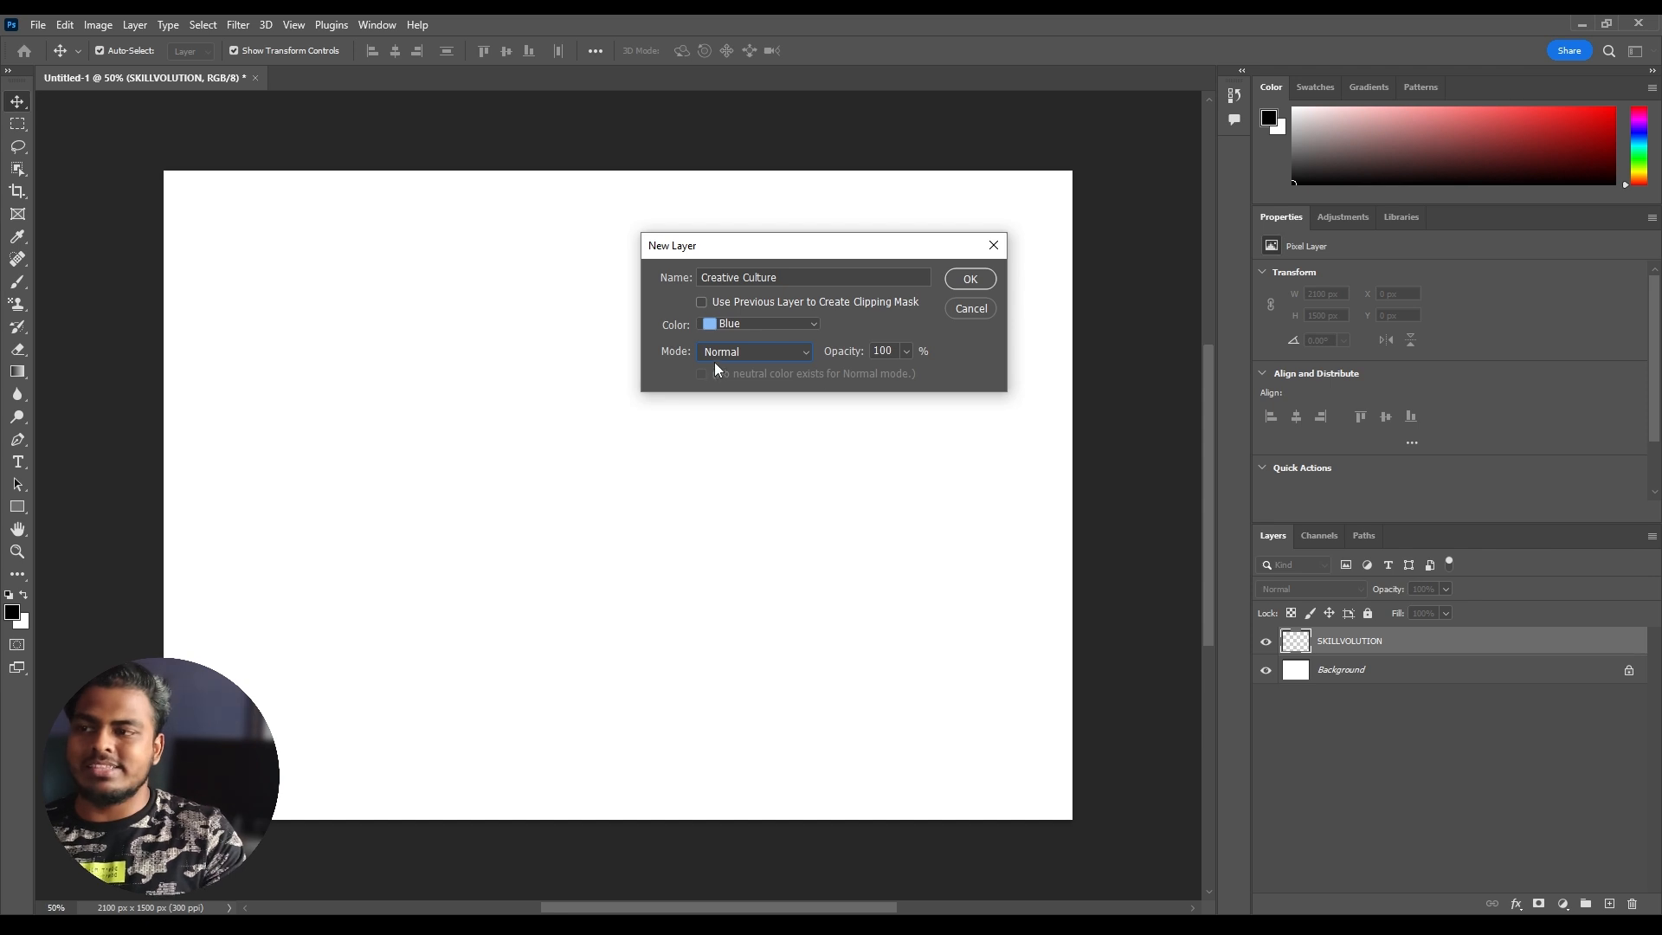
{"action": "left_click", "coordinate": [750, 350]}
{"action": "left_click", "coordinate": [750, 350]}
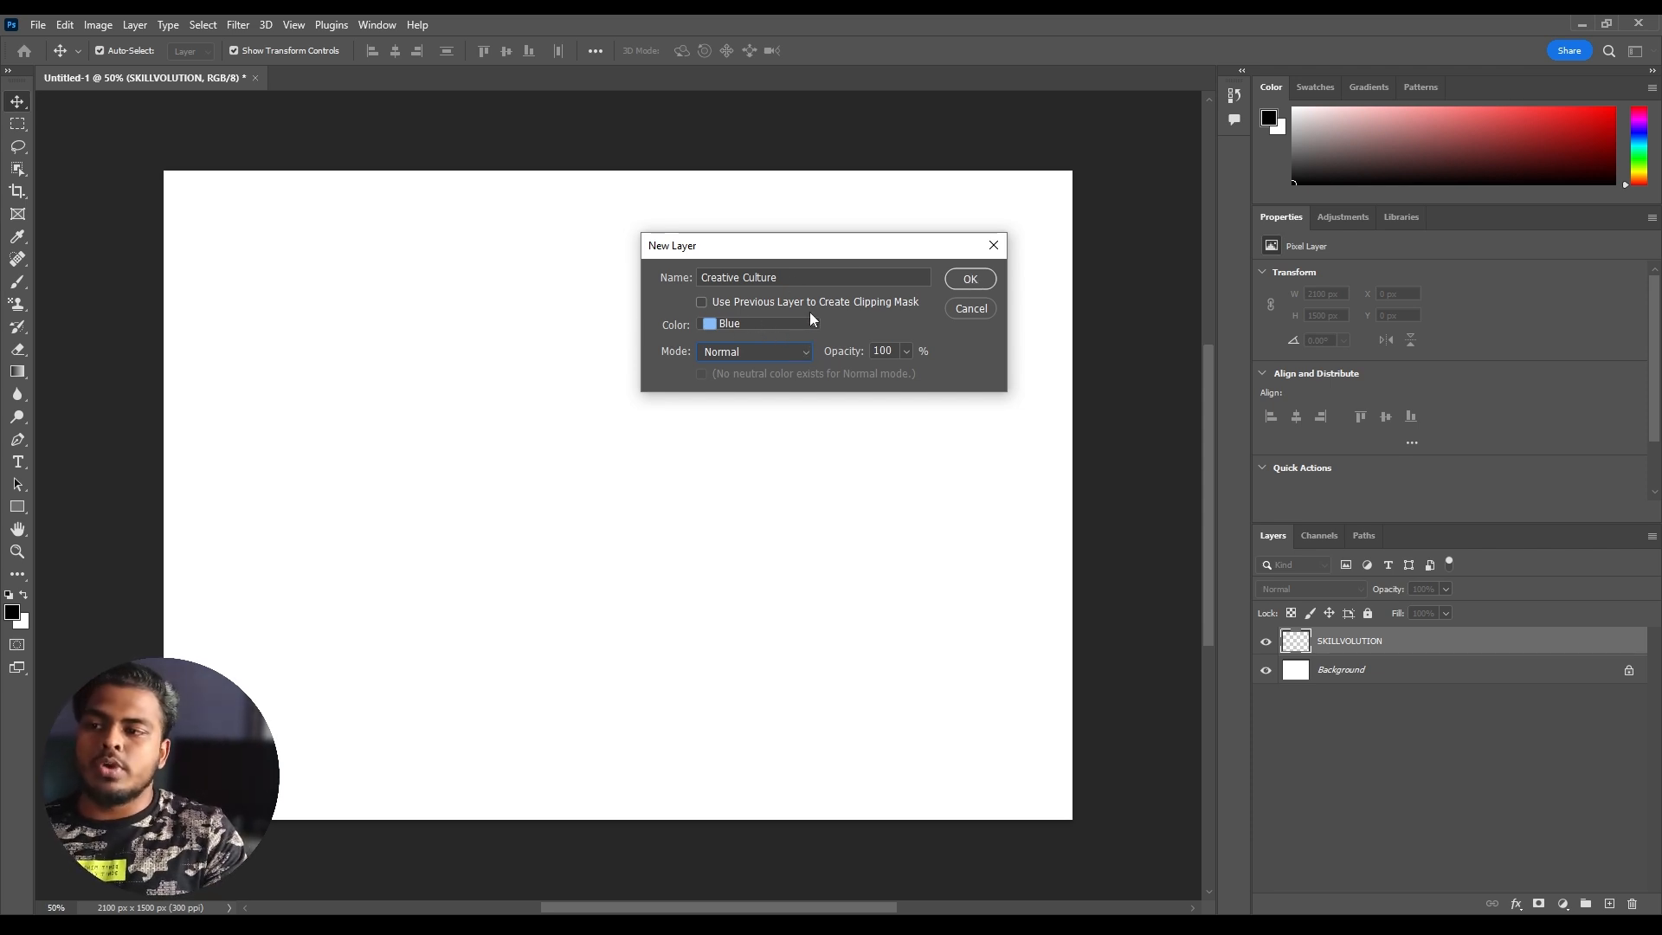
{"action": "left_click", "coordinate": [971, 278]}
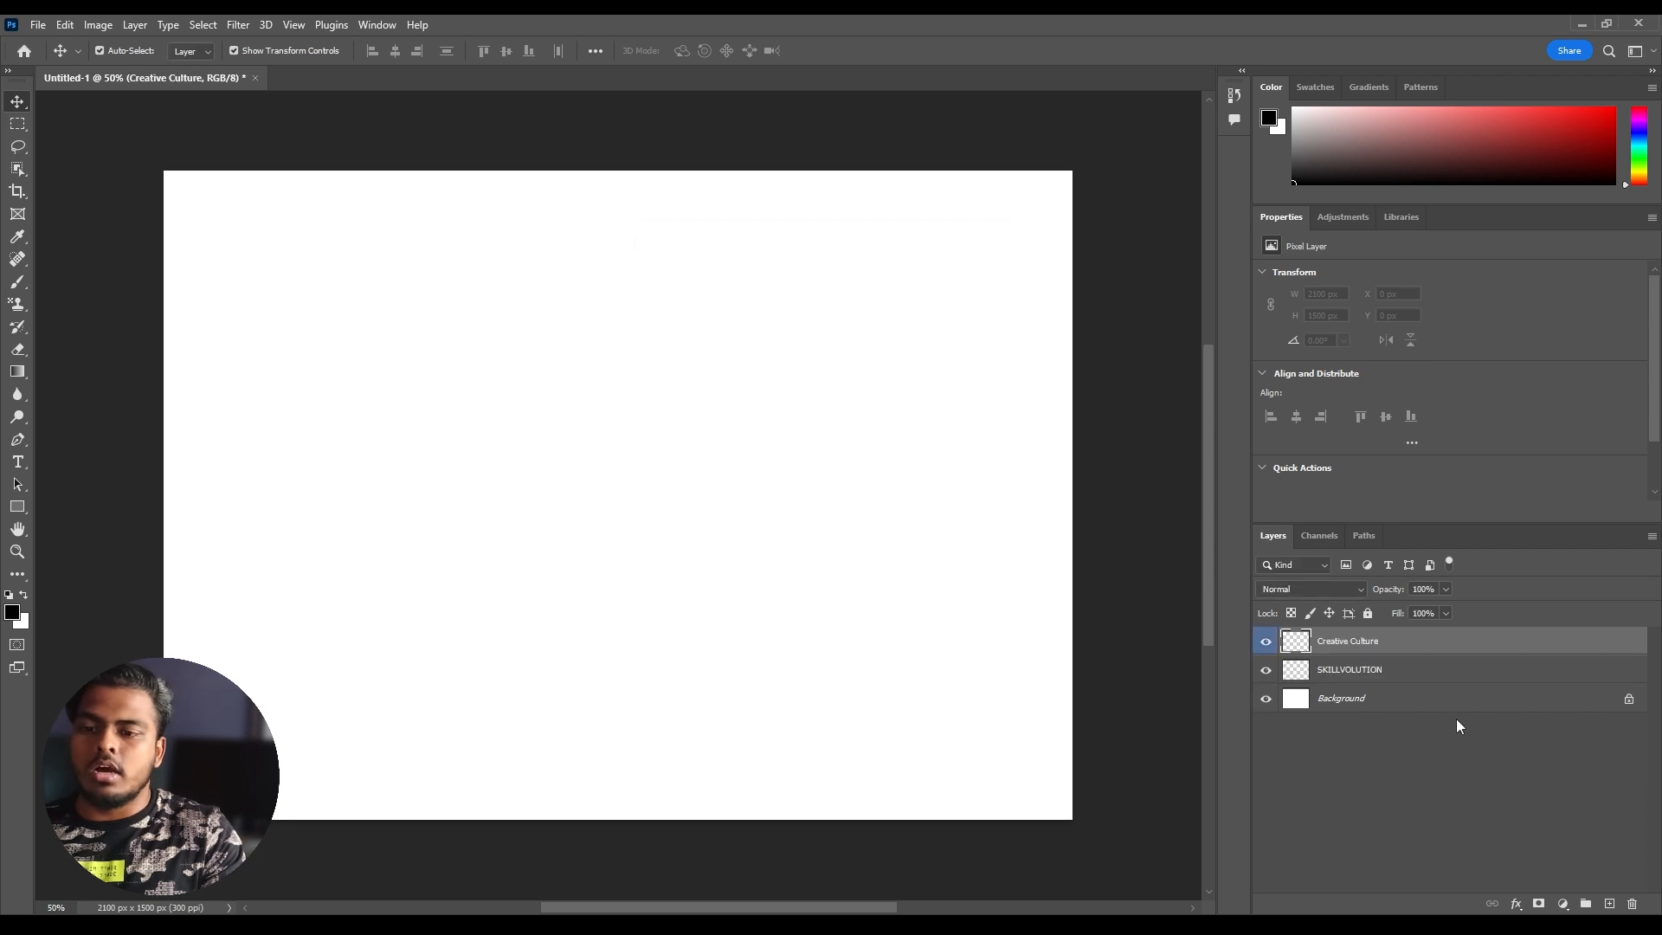
Label the SKILLVOLUTION layer with the color Red
{"action": "left_click", "coordinate": [1296, 672]}
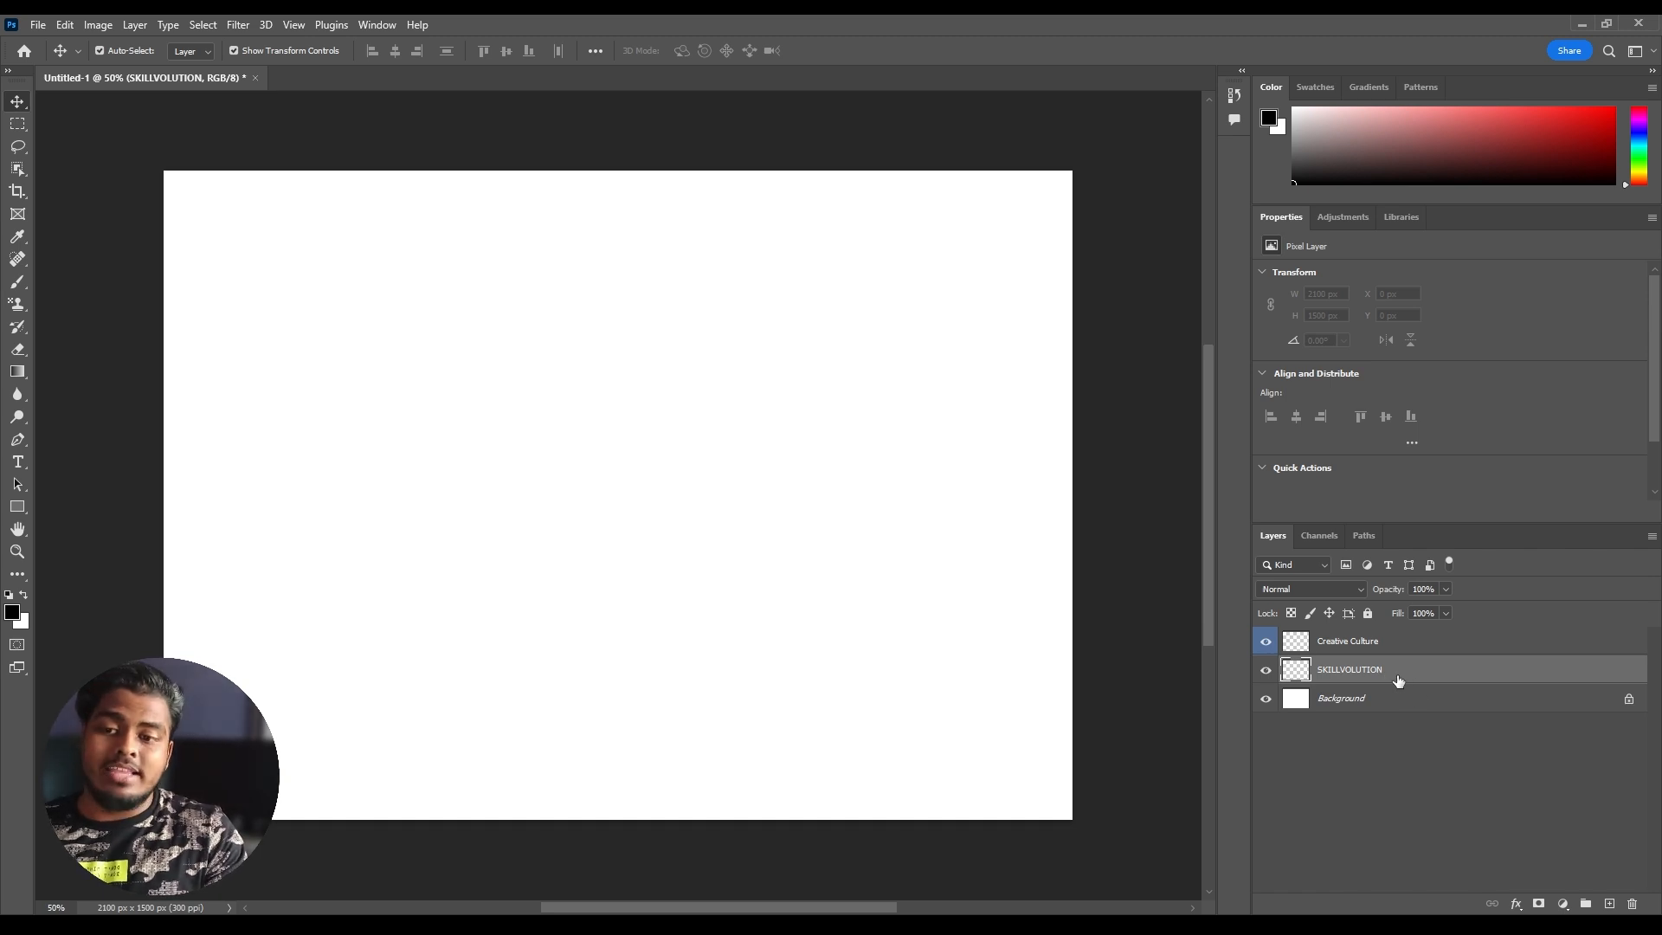
{"action": "right_click", "coordinate": [1418, 675]}
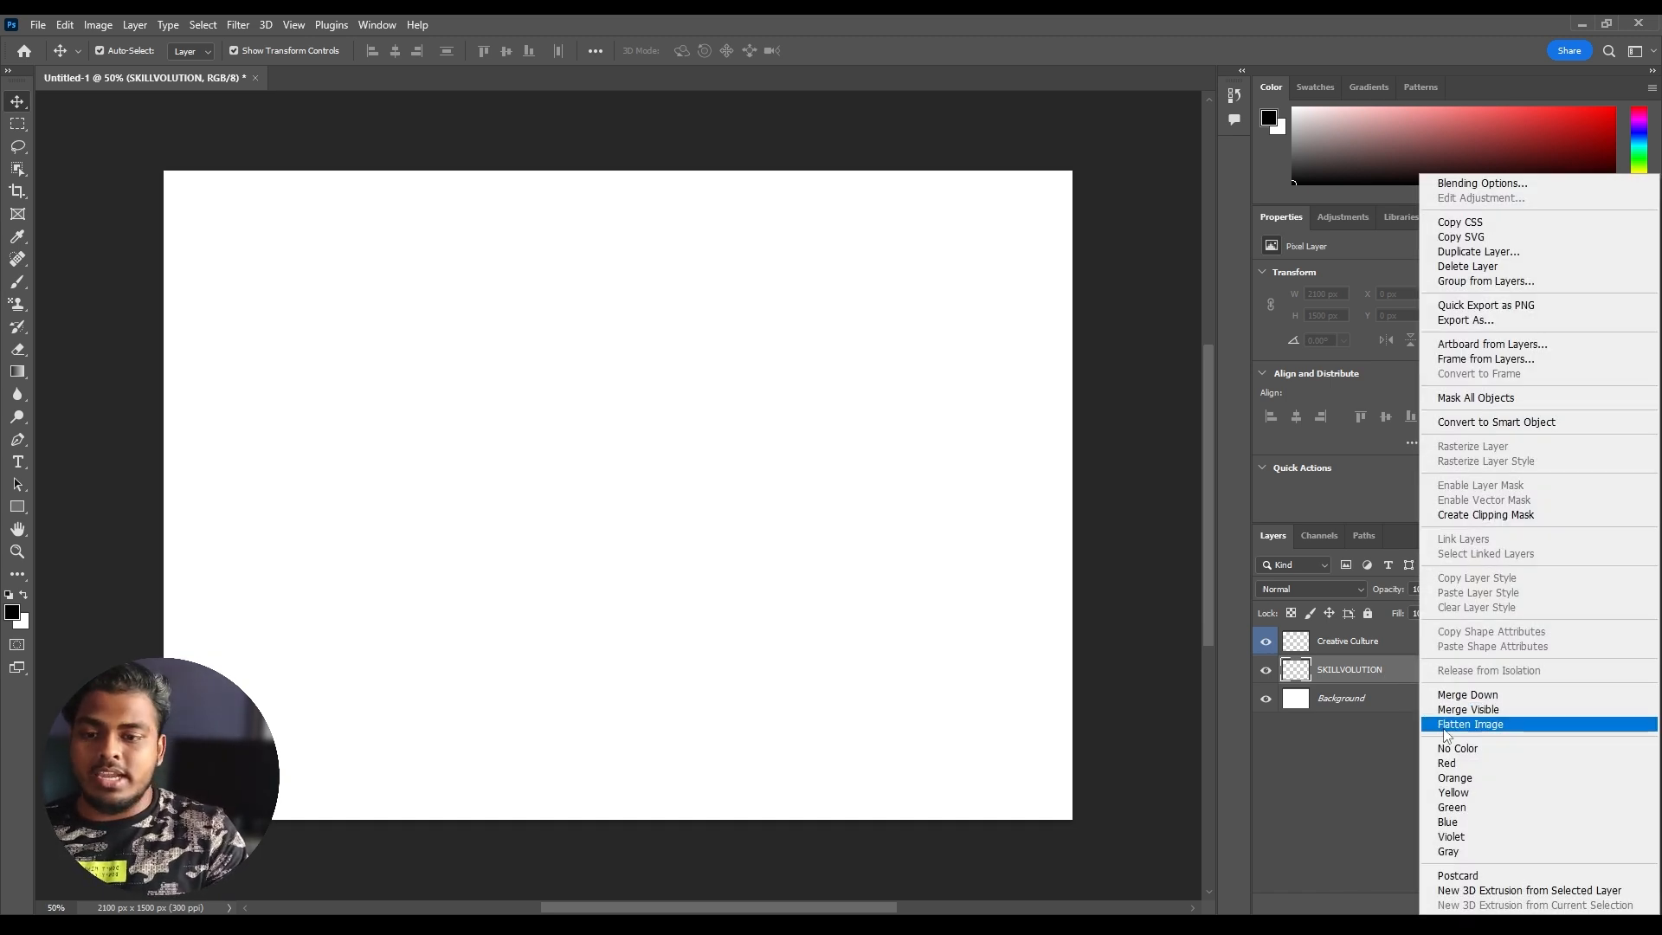
{"action": "left_click", "coordinate": [1460, 764]}
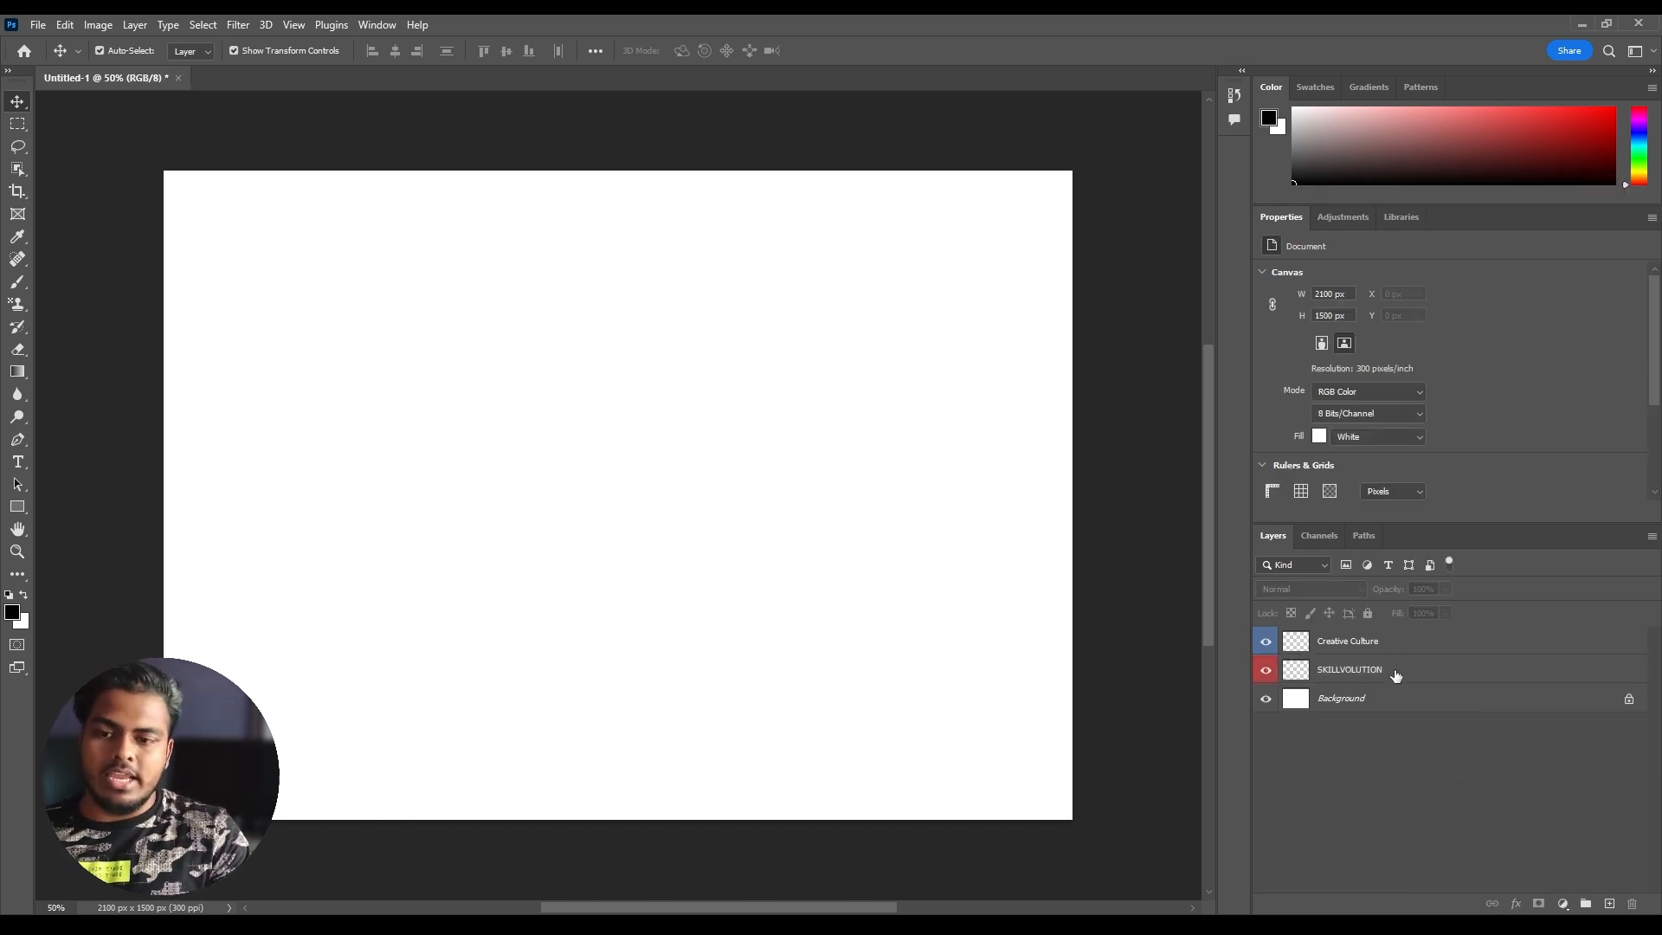
Paint a looping black brush stroke across the left half of the canvas on the SKILLVOLUTION layer
{"action": "left_click", "coordinate": [1395, 675]}
{"action": "key", "text": "b"}
{"action": "mouse_move", "coordinate": [435, 250]}
{"action": "left_mouse_down"}
{"action": "mouse_move", "coordinate": [241, 542]}
{"action": "mouse_move", "coordinate": [516, 311]}
{"action": "mouse_move", "coordinate": [520, 430]}
{"action": "left_mouse_up"}
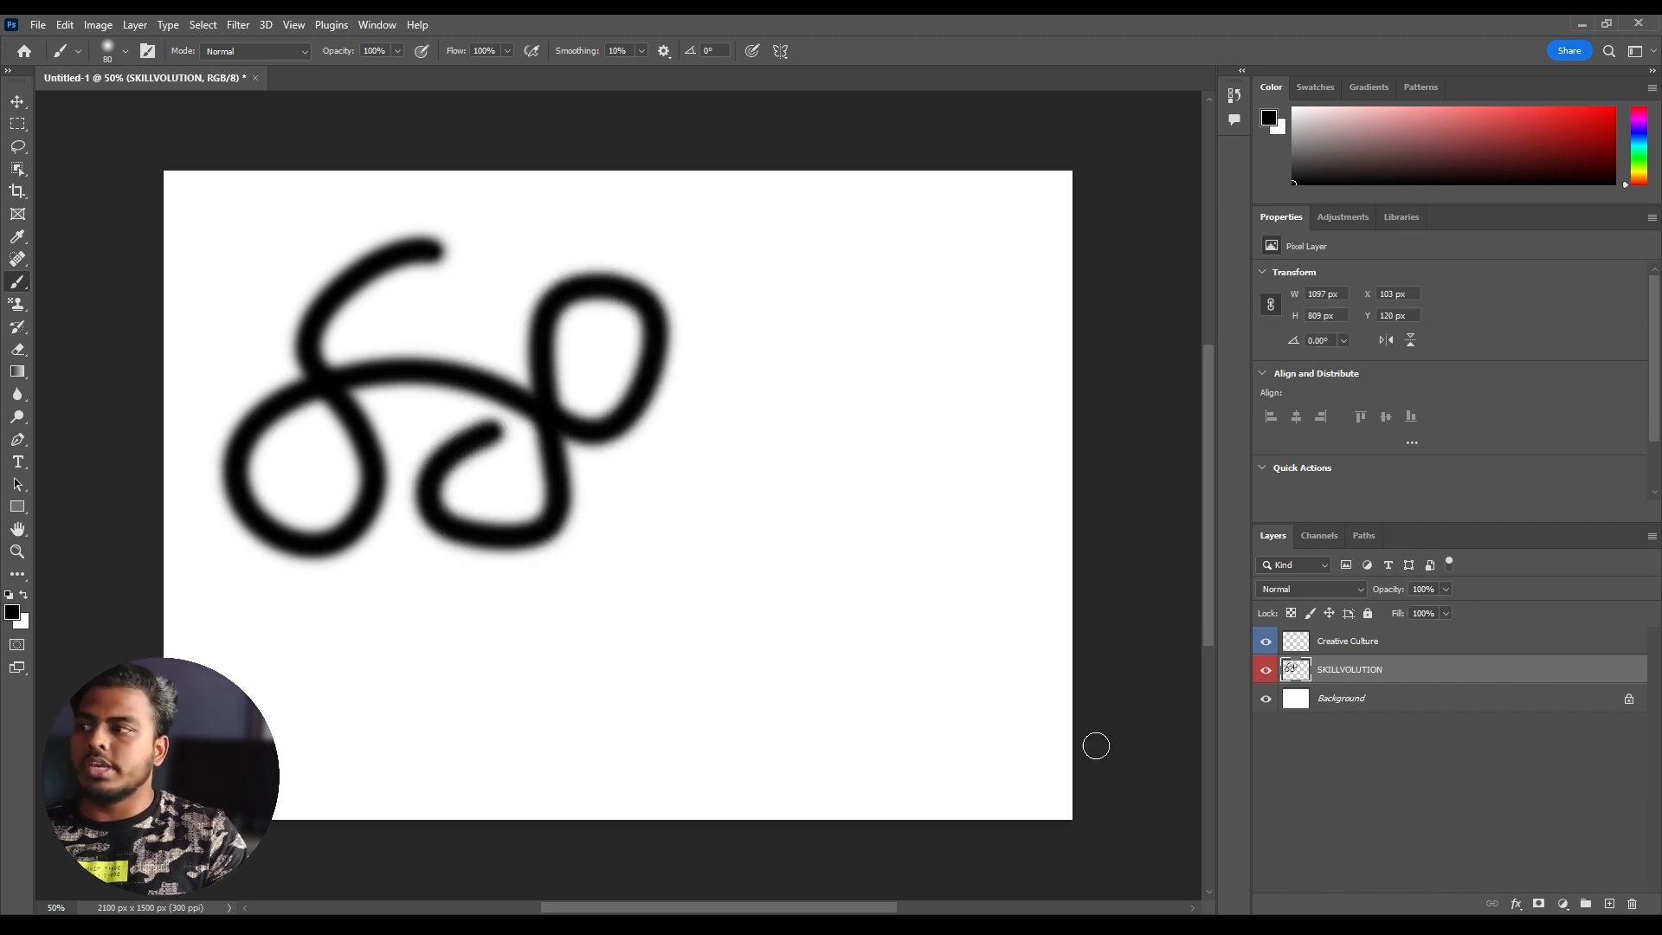
Set the foreground color to red and paint a figure-eight stroke beside the black one on the Creative Culture layer
{"action": "key", "text": "alt+bracketright"}
{"action": "left_click", "coordinate": [15, 616]}
{"action": "left_click_drag", "start_coordinate": [785, 296], "coordinate": [852, 185]}
{"action": "left_click", "coordinate": [960, 217]}
{"action": "mouse_move", "coordinate": [874, 252]}
{"action": "left_mouse_down"}
{"action": "mouse_move", "coordinate": [770, 403]}
{"action": "mouse_move", "coordinate": [712, 545]}
{"action": "mouse_move", "coordinate": [902, 279]}
{"action": "left_mouse_up"}
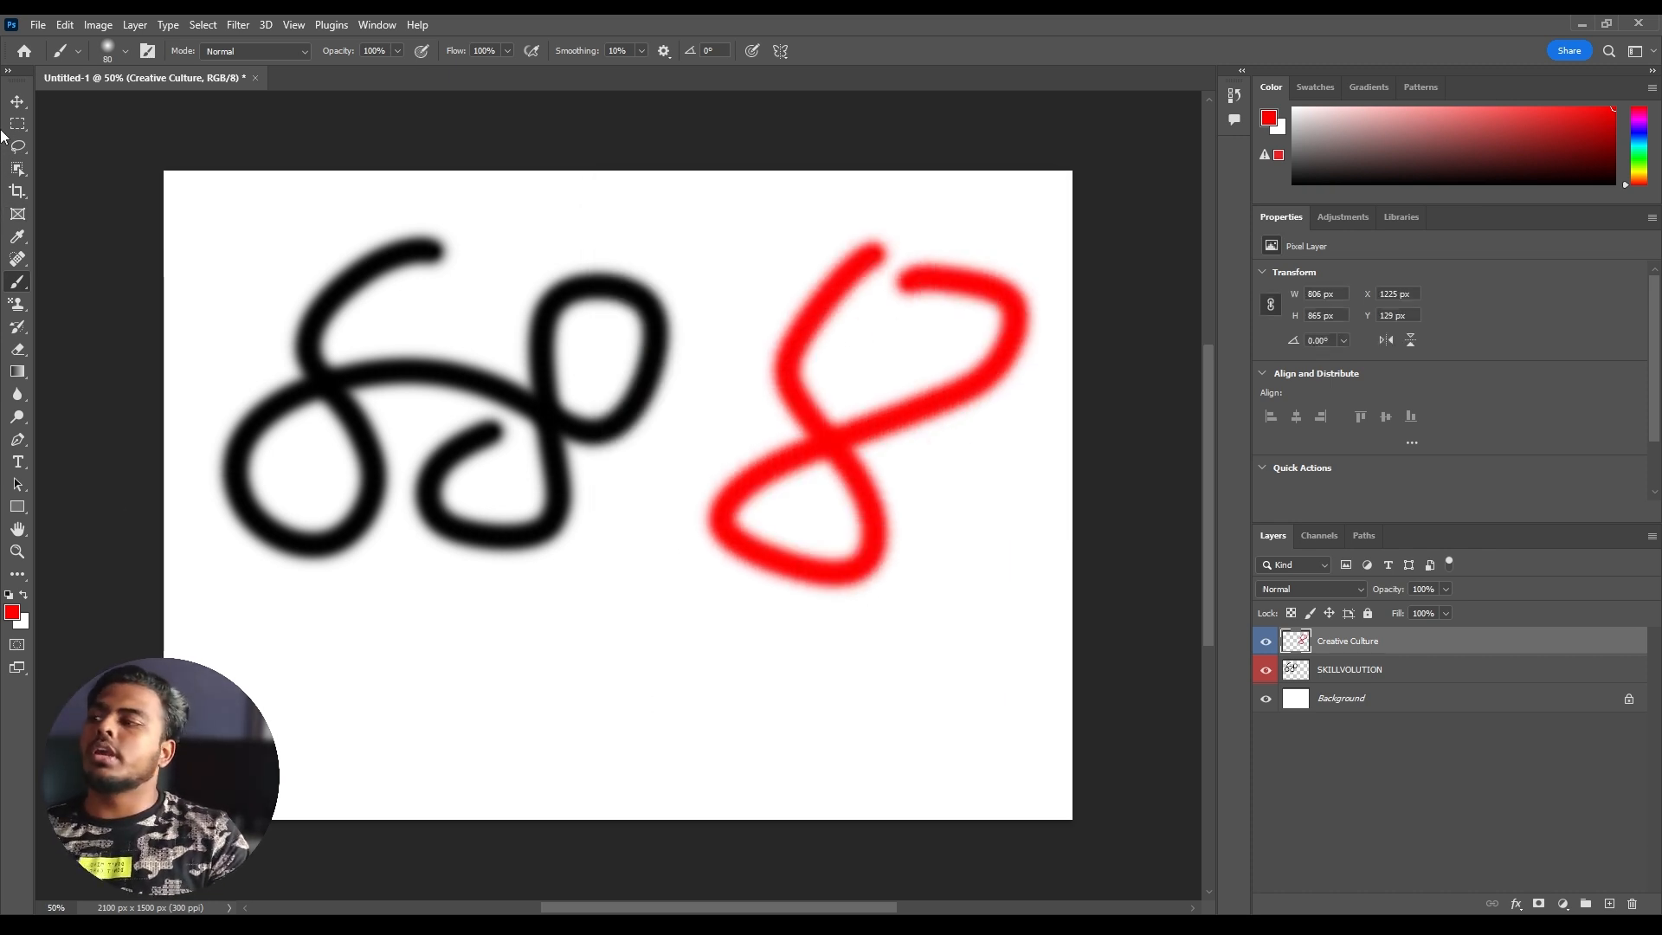
Move the black stroke slightly down to about Y 210 px, and shift the red stroke left and down beside it
{"action": "key", "text": "v"}
{"action": "left_click", "coordinate": [84, 260]}
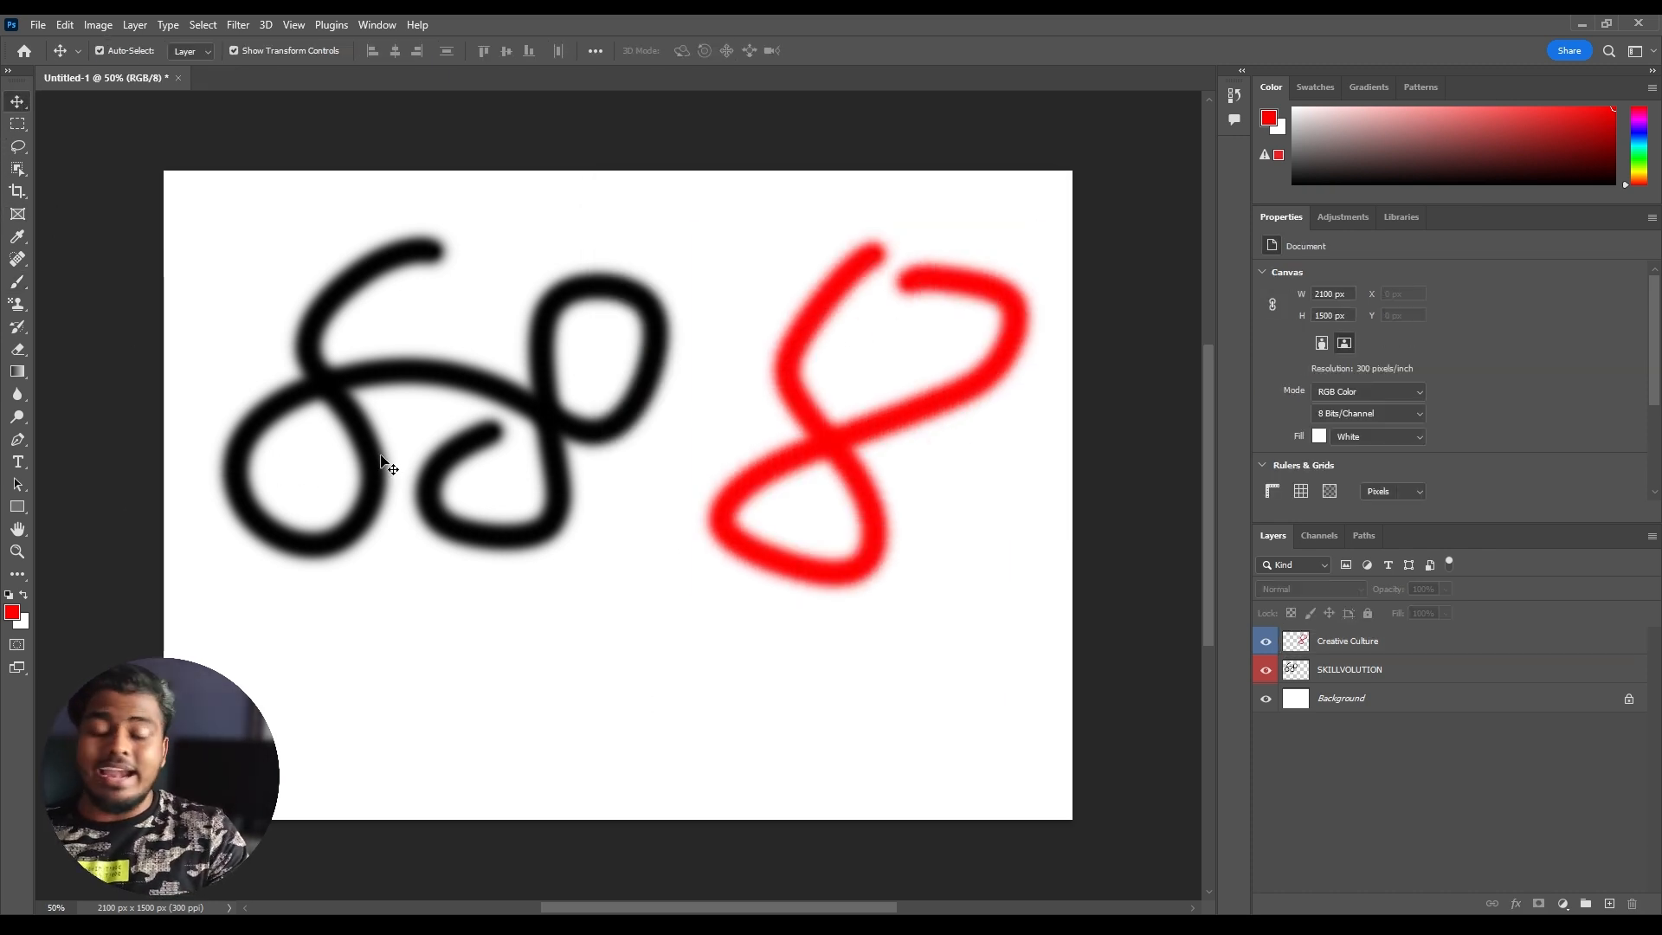
{"action": "left_click_drag", "start_coordinate": [529, 405], "coordinate": [523, 438]}
{"action": "left_click_drag", "start_coordinate": [838, 433], "coordinate": [746, 475]}
{"action": "left_click", "coordinate": [546, 448]}
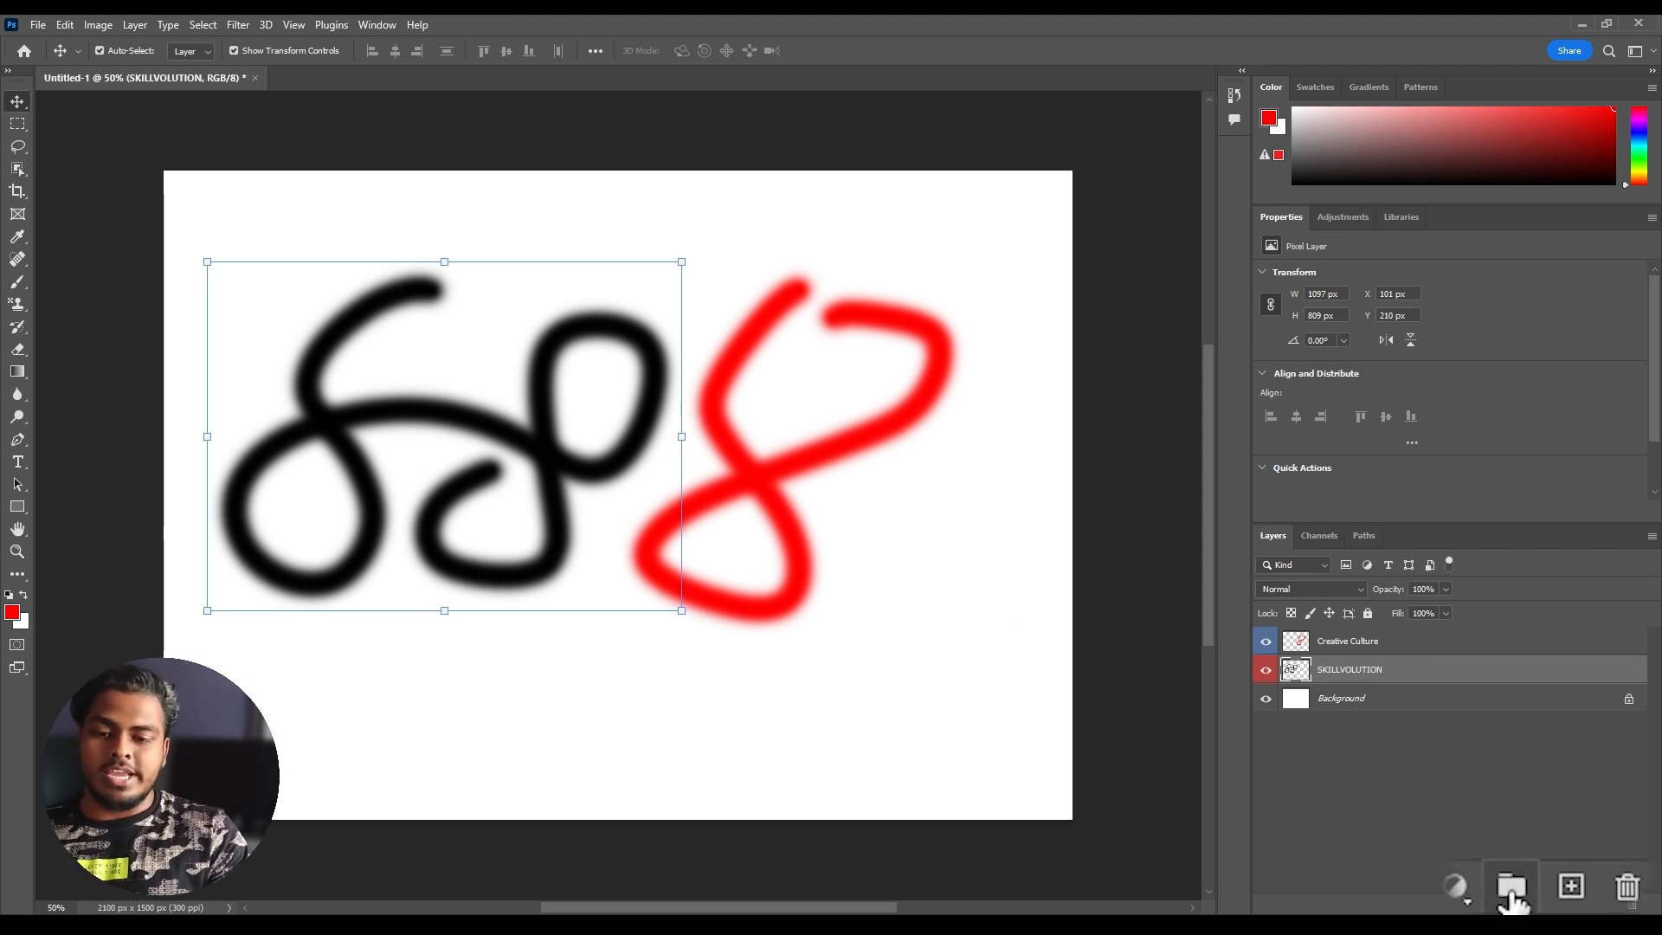
Create an empty group above SKILLVOLUTION, then move the SKILLVOLUTION layer into it and back out above the group
{"action": "left_click", "coordinate": [1519, 904]}
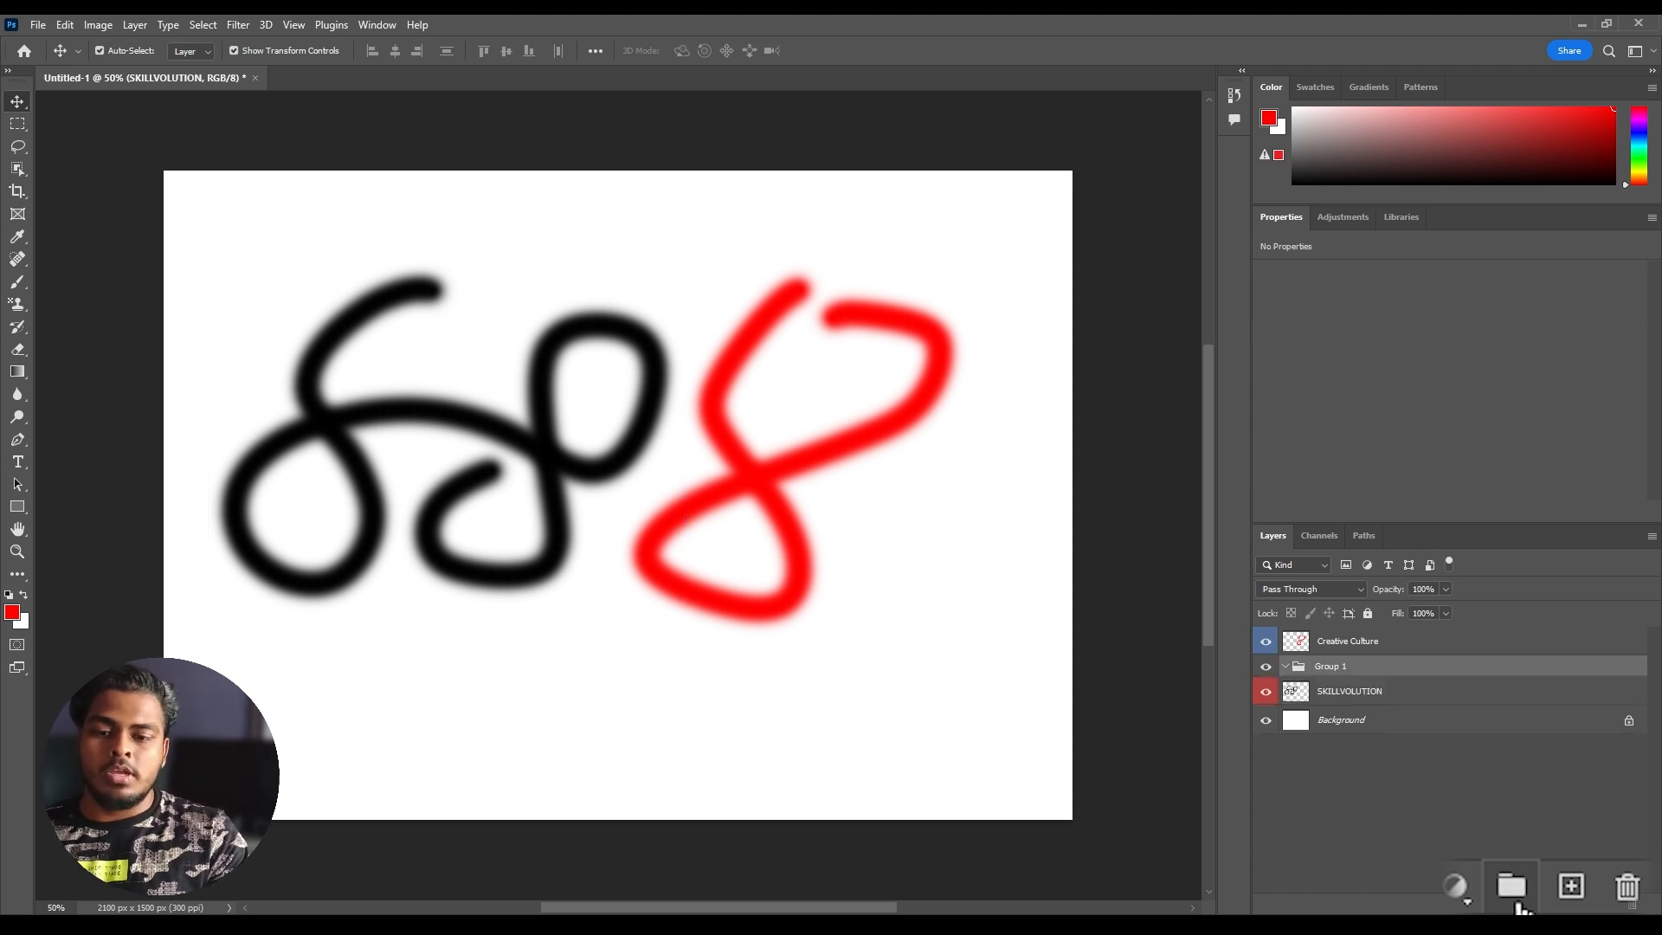
{"action": "left_click_drag", "start_coordinate": [1363, 672], "coordinate": [1367, 613]}
{"action": "left_click_drag", "start_coordinate": [1375, 692], "coordinate": [1374, 682]}
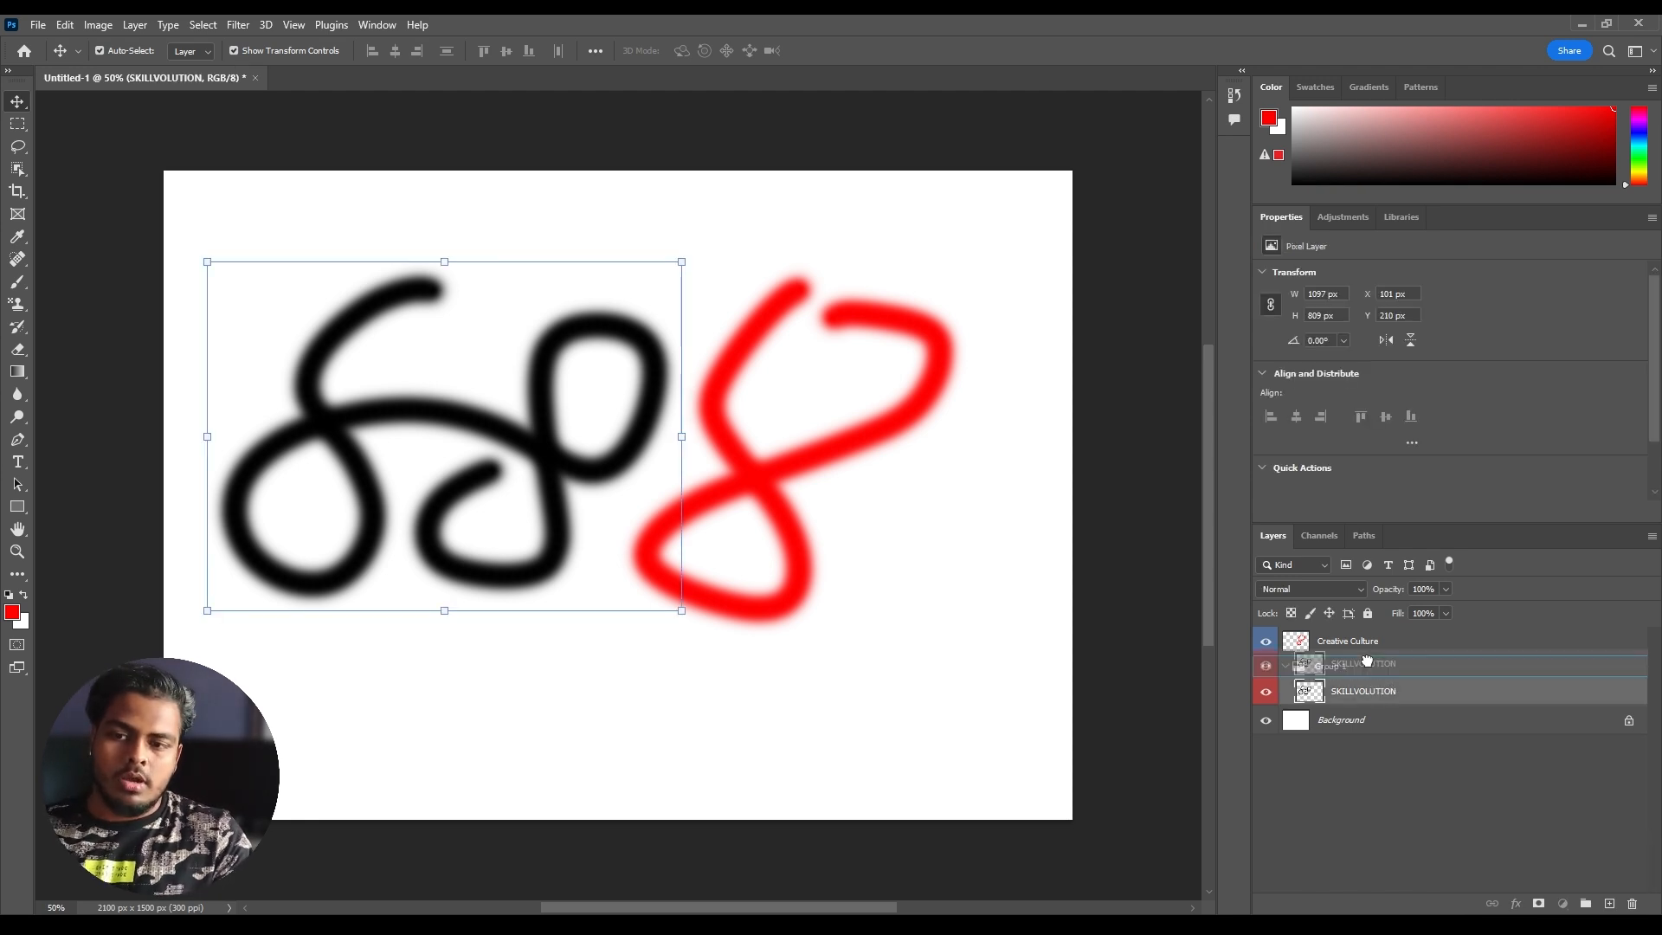
{"action": "left_click_drag", "start_coordinate": [1370, 695], "coordinate": [1353, 651]}
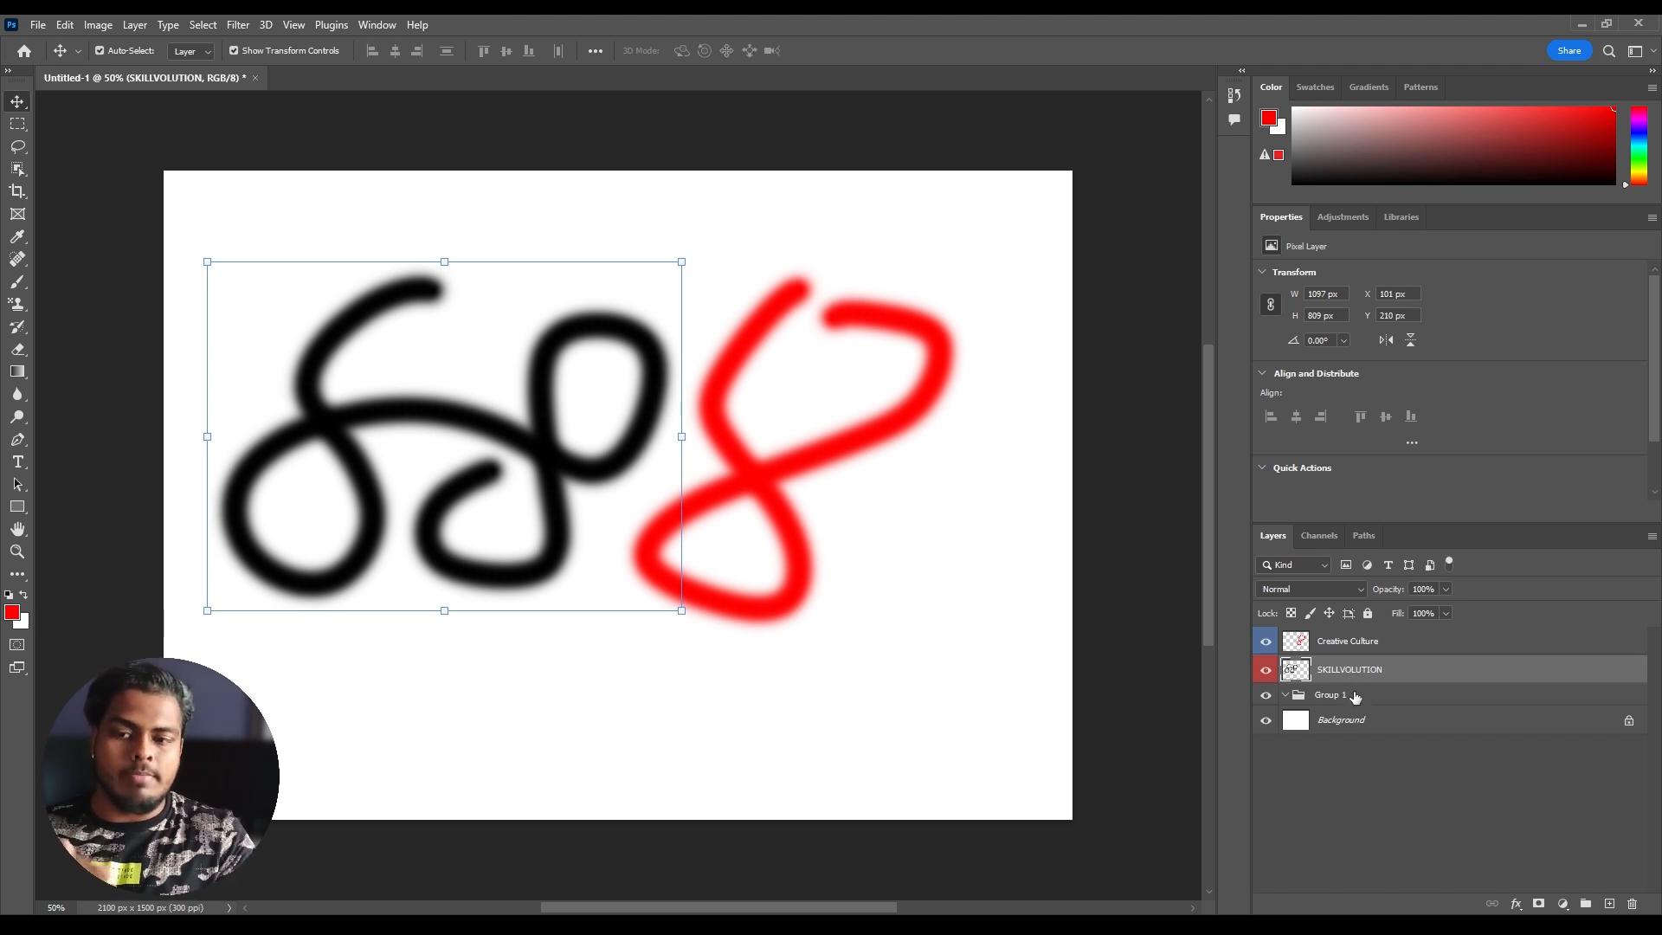
Move Group 1 above the Creative Culture layer, and undo the move
{"action": "left_click", "coordinate": [1380, 697]}
{"action": "left_click_drag", "start_coordinate": [1381, 697], "coordinate": [1356, 636]}
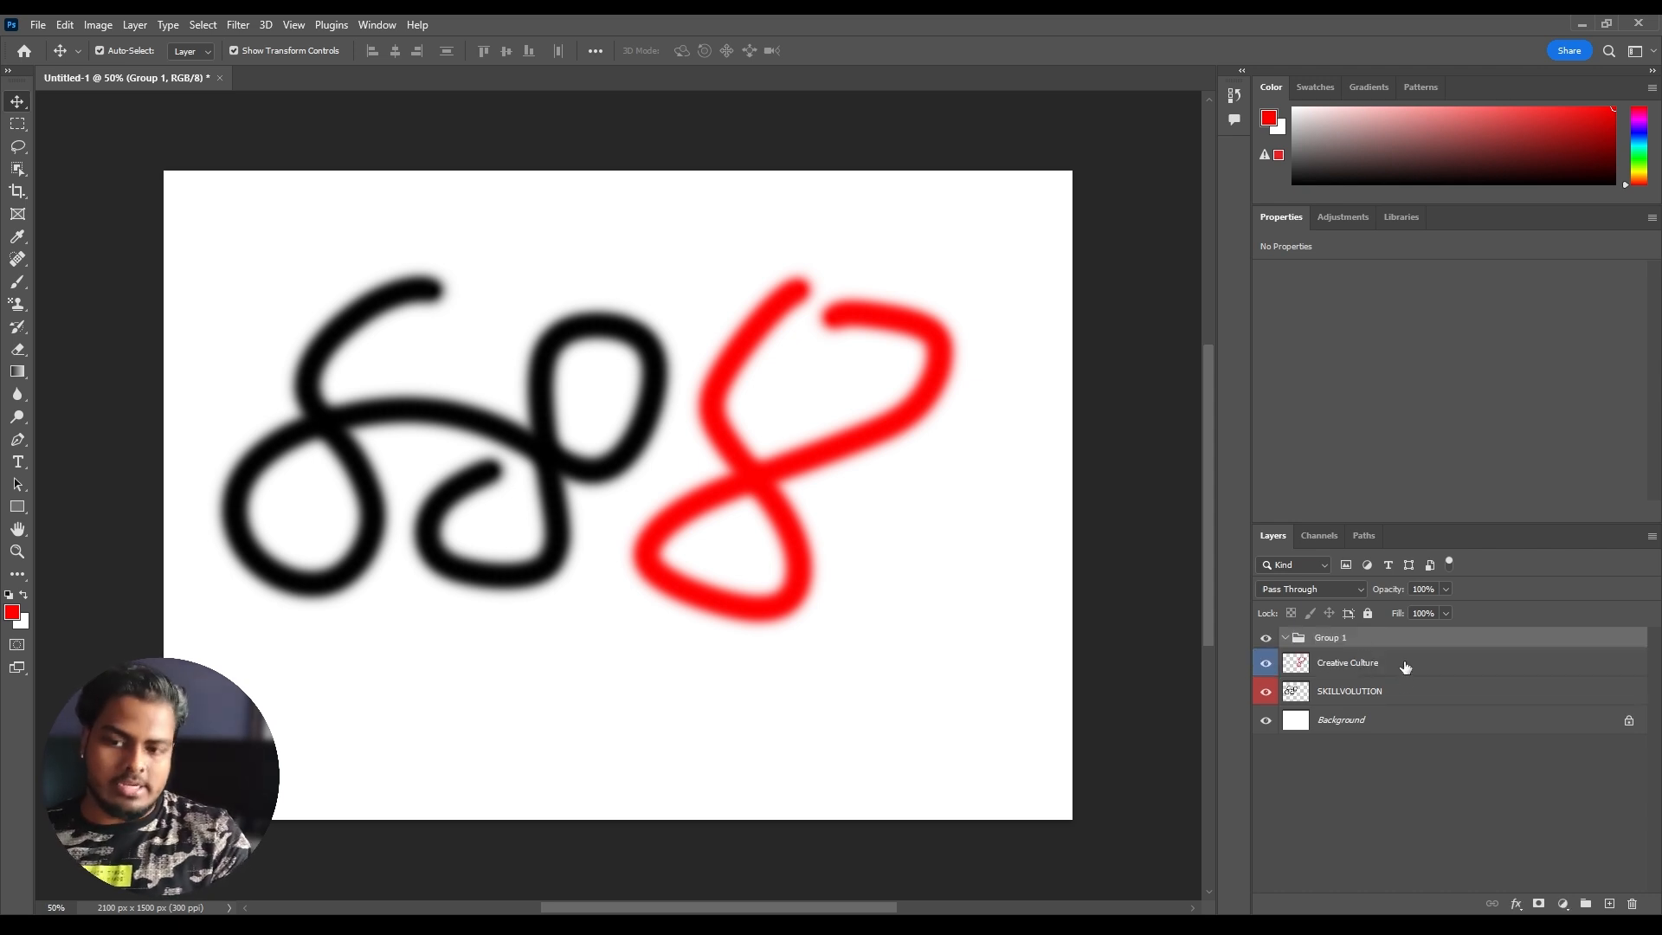
{"action": "key", "text": "ctrl+z"}
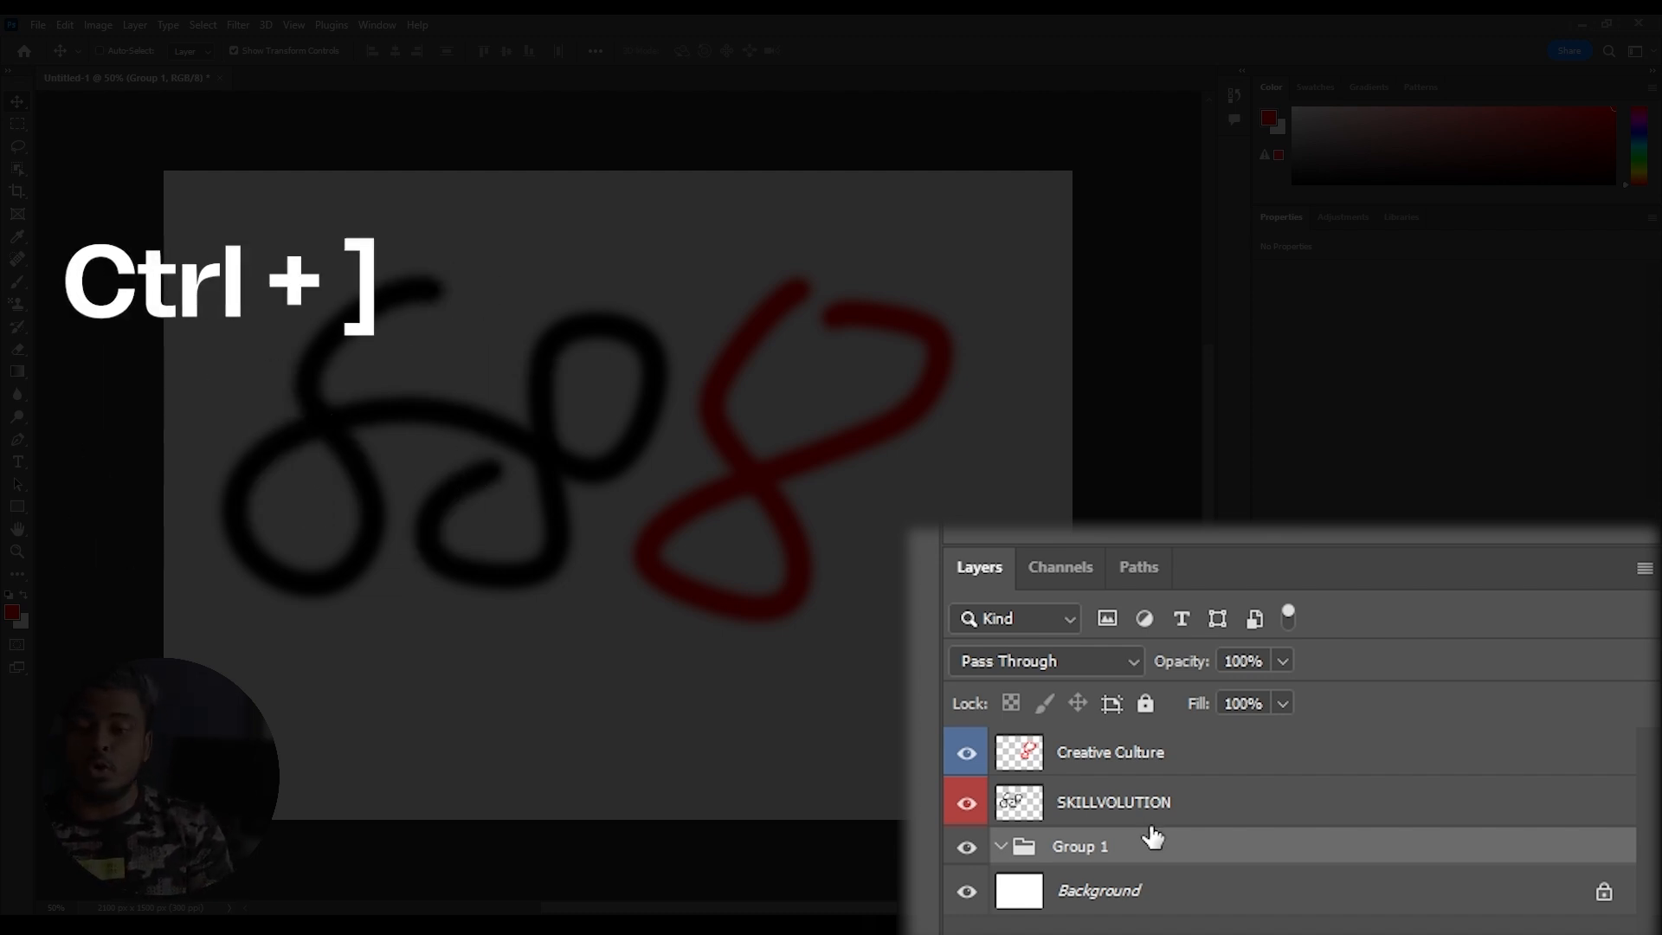
Move Group 1 one level at a time to the top of the layer stack and back down above the Background, repeatedly
{"action": "key", "text": "ctrl+bracketright"}
{"action": "key", "text": "ctrl+bracketright"}
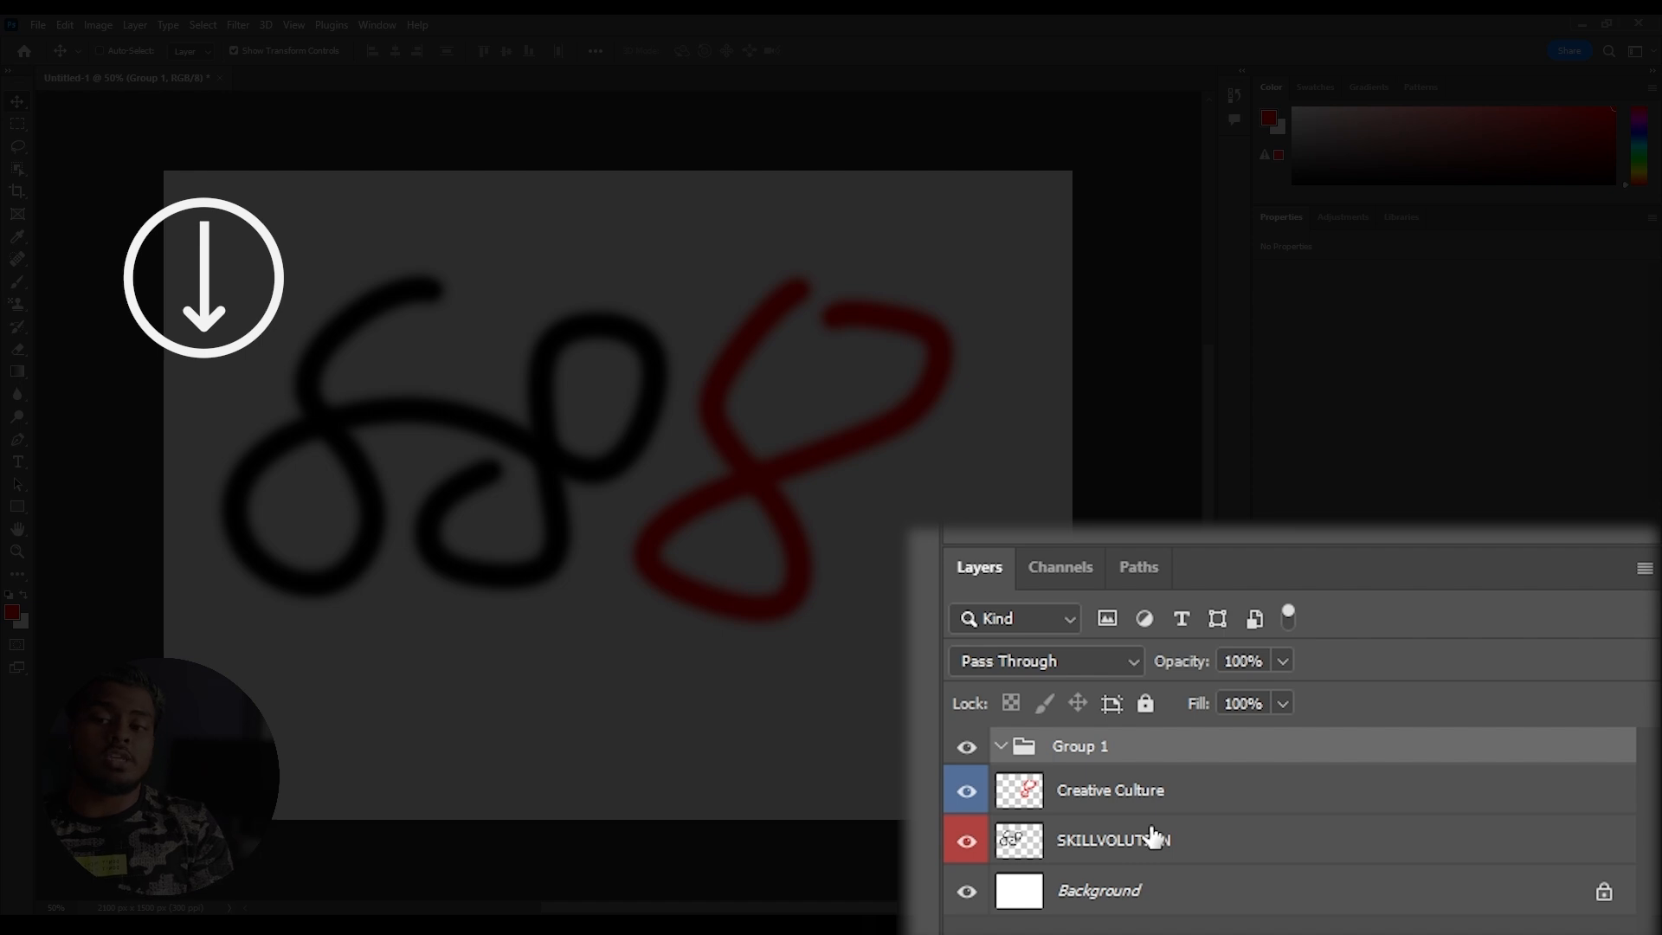
{"action": "key", "text": "ctrl+bracketleft"}
{"action": "key", "text": "ctrl+bracketleft"}
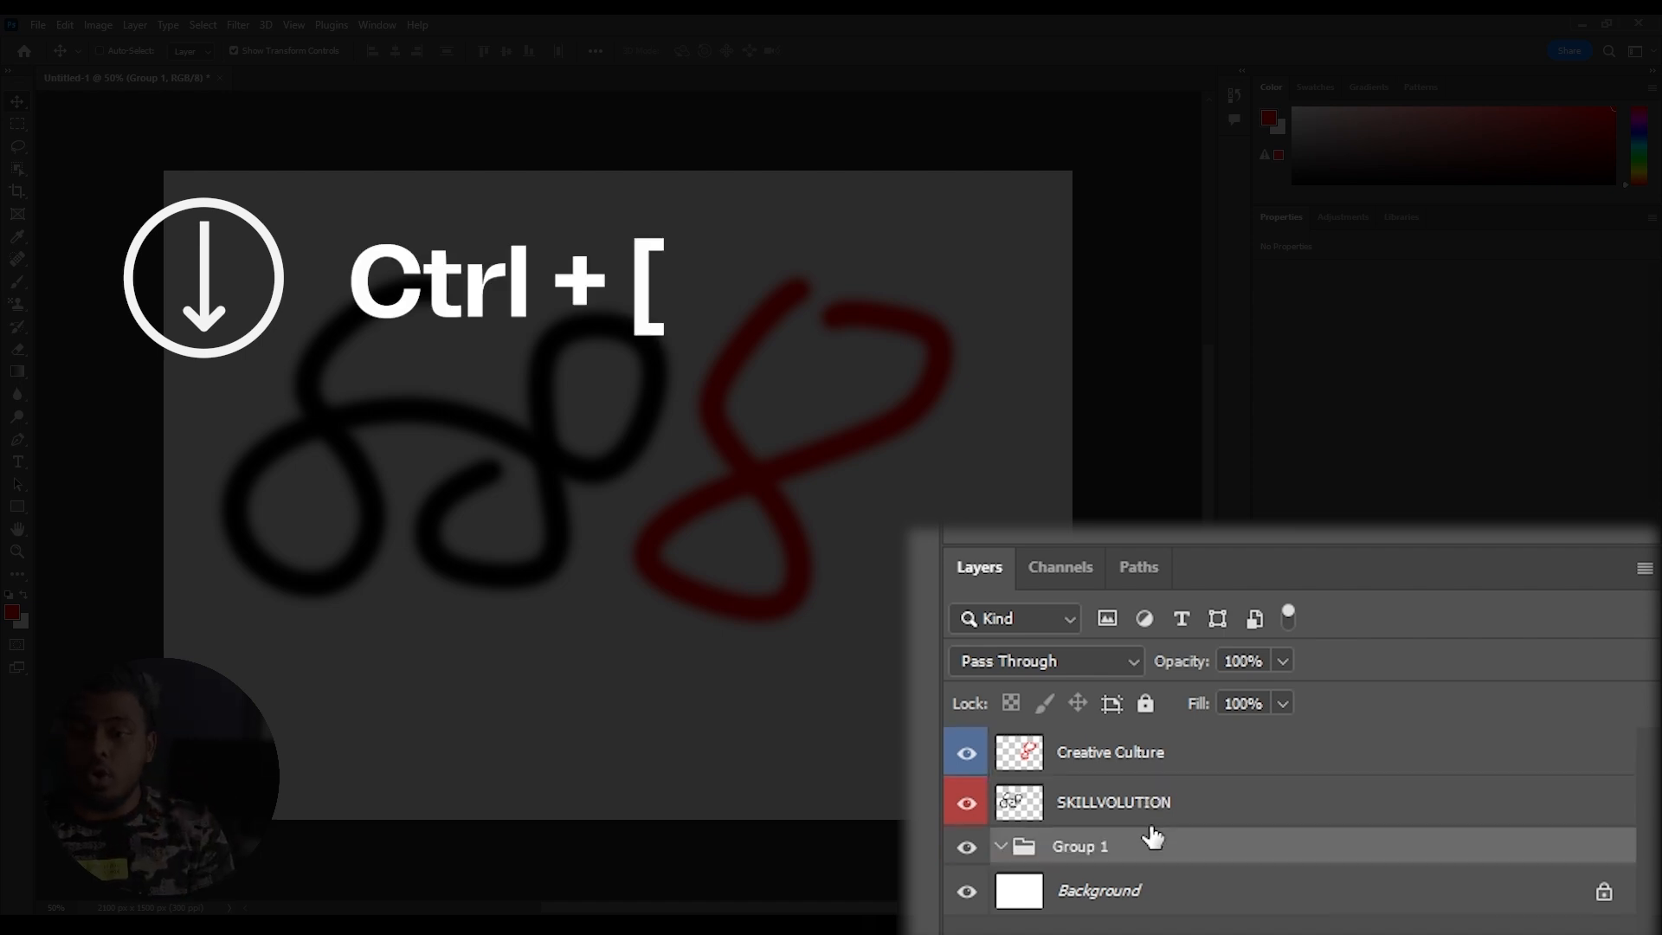
{"action": "key", "text": "ctrl+bracketright"}
{"action": "key", "text": "ctrl+bracketright"}
{"action": "key", "text": "ctrl+bracketleft"}
{"action": "key", "text": "ctrl+bracketleft"}
{"action": "key", "text": "ctrl+bracketright"}
{"action": "key", "text": "ctrl+bracketright"}
{"action": "key", "text": "ctrl+bracketleft"}
{"action": "key", "text": "ctrl+bracketleft"}
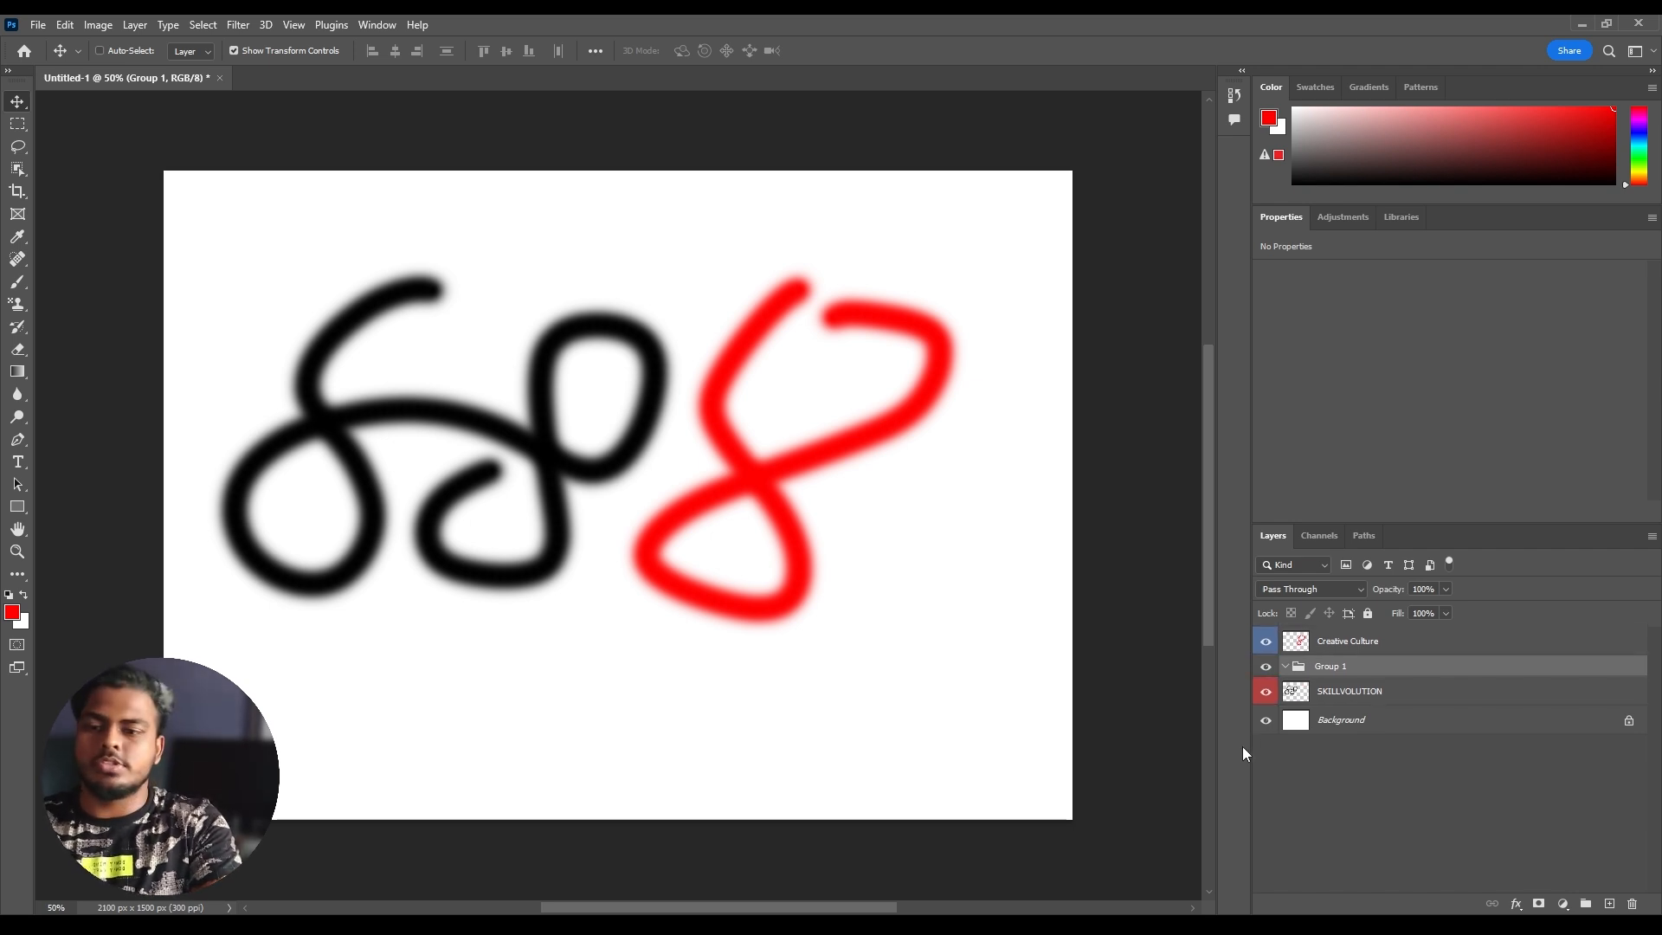
{"action": "key", "text": "ctrl+bracketright"}
{"action": "key", "text": "ctrl+bracketright"}
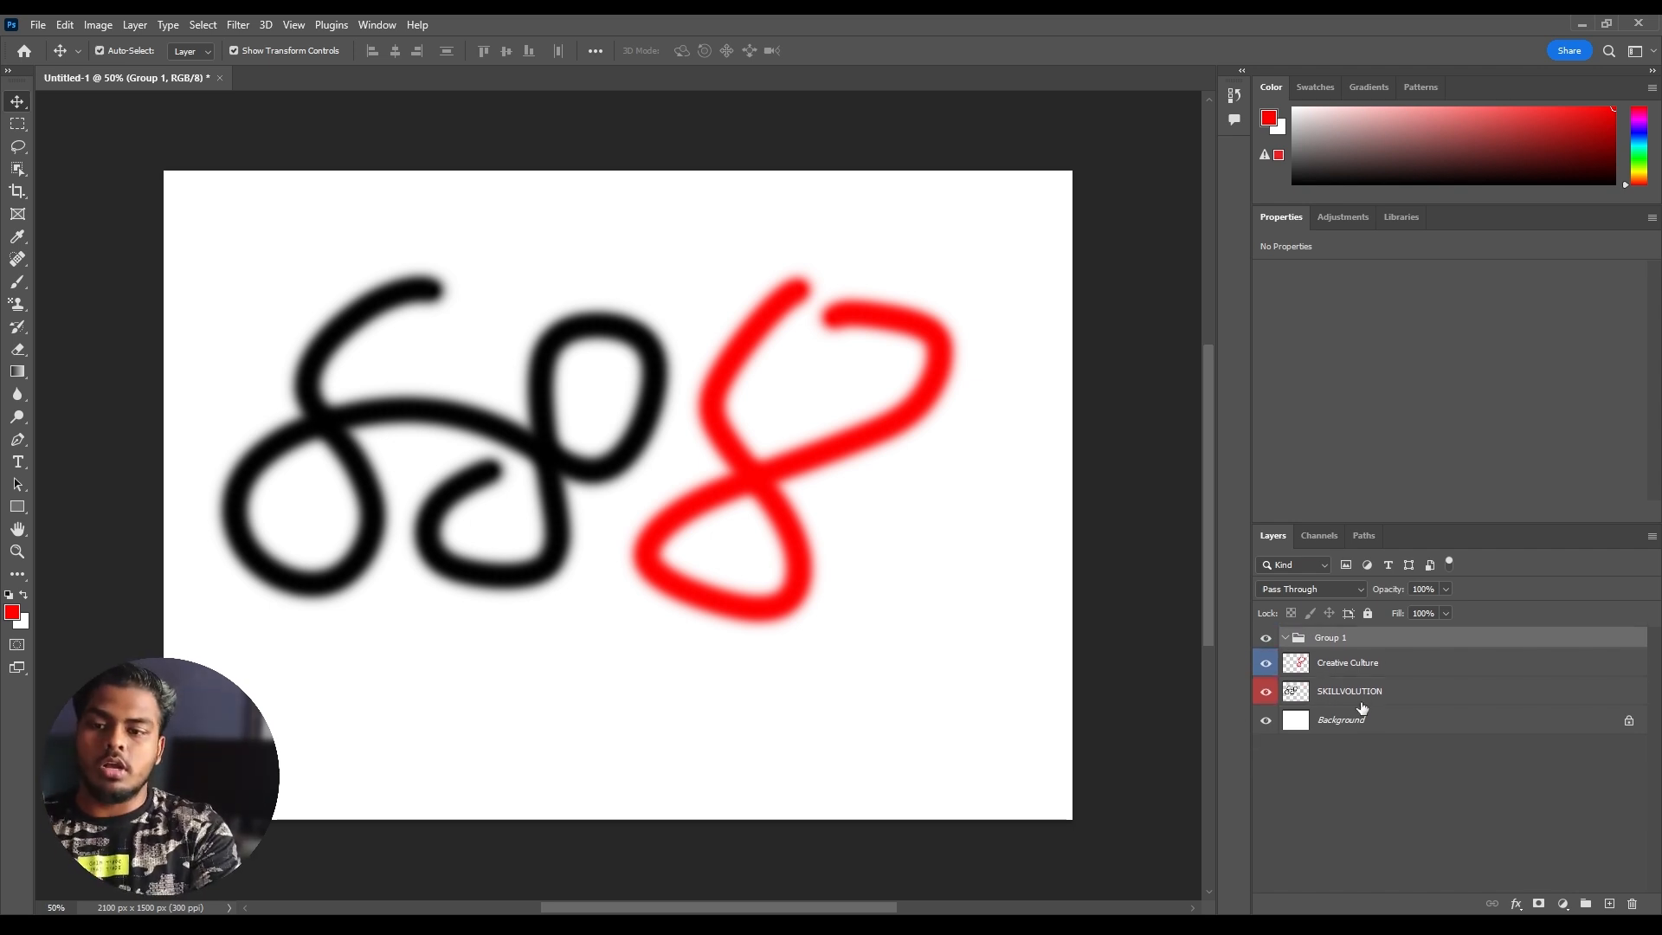
{"action": "key", "text": "ctrl+bracketleft"}
{"action": "key", "text": "ctrl+bracketleft"}
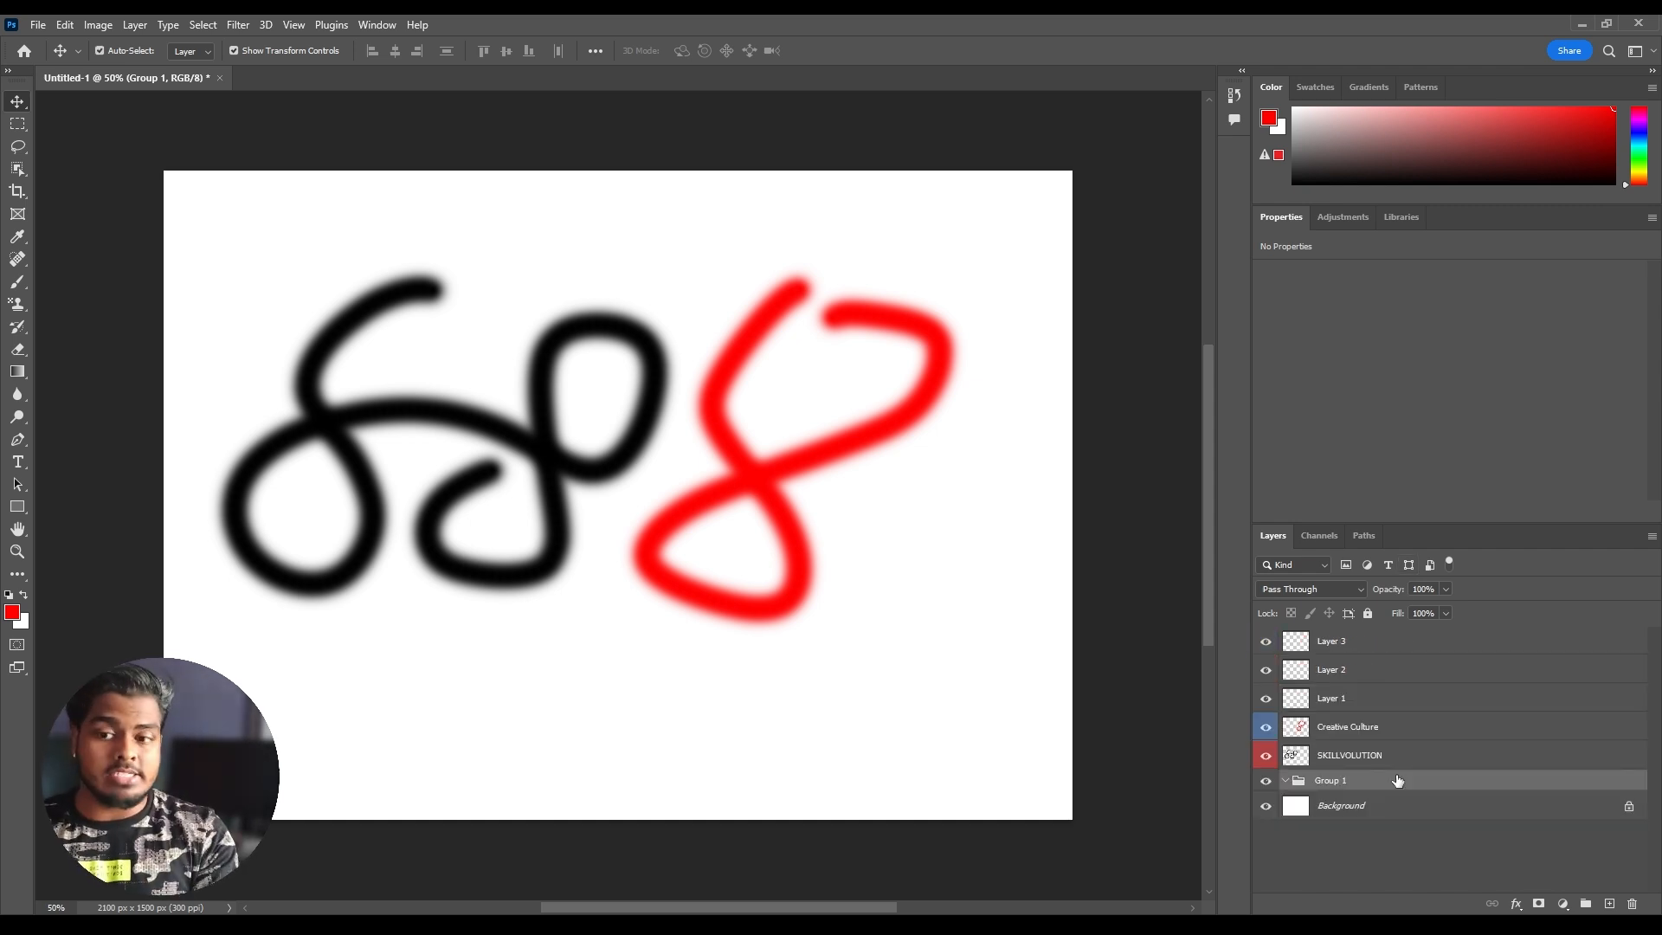
Bring Group 1 straight to the front of the layer stack, above Layer 3
{"action": "key", "text": "ctrl"}
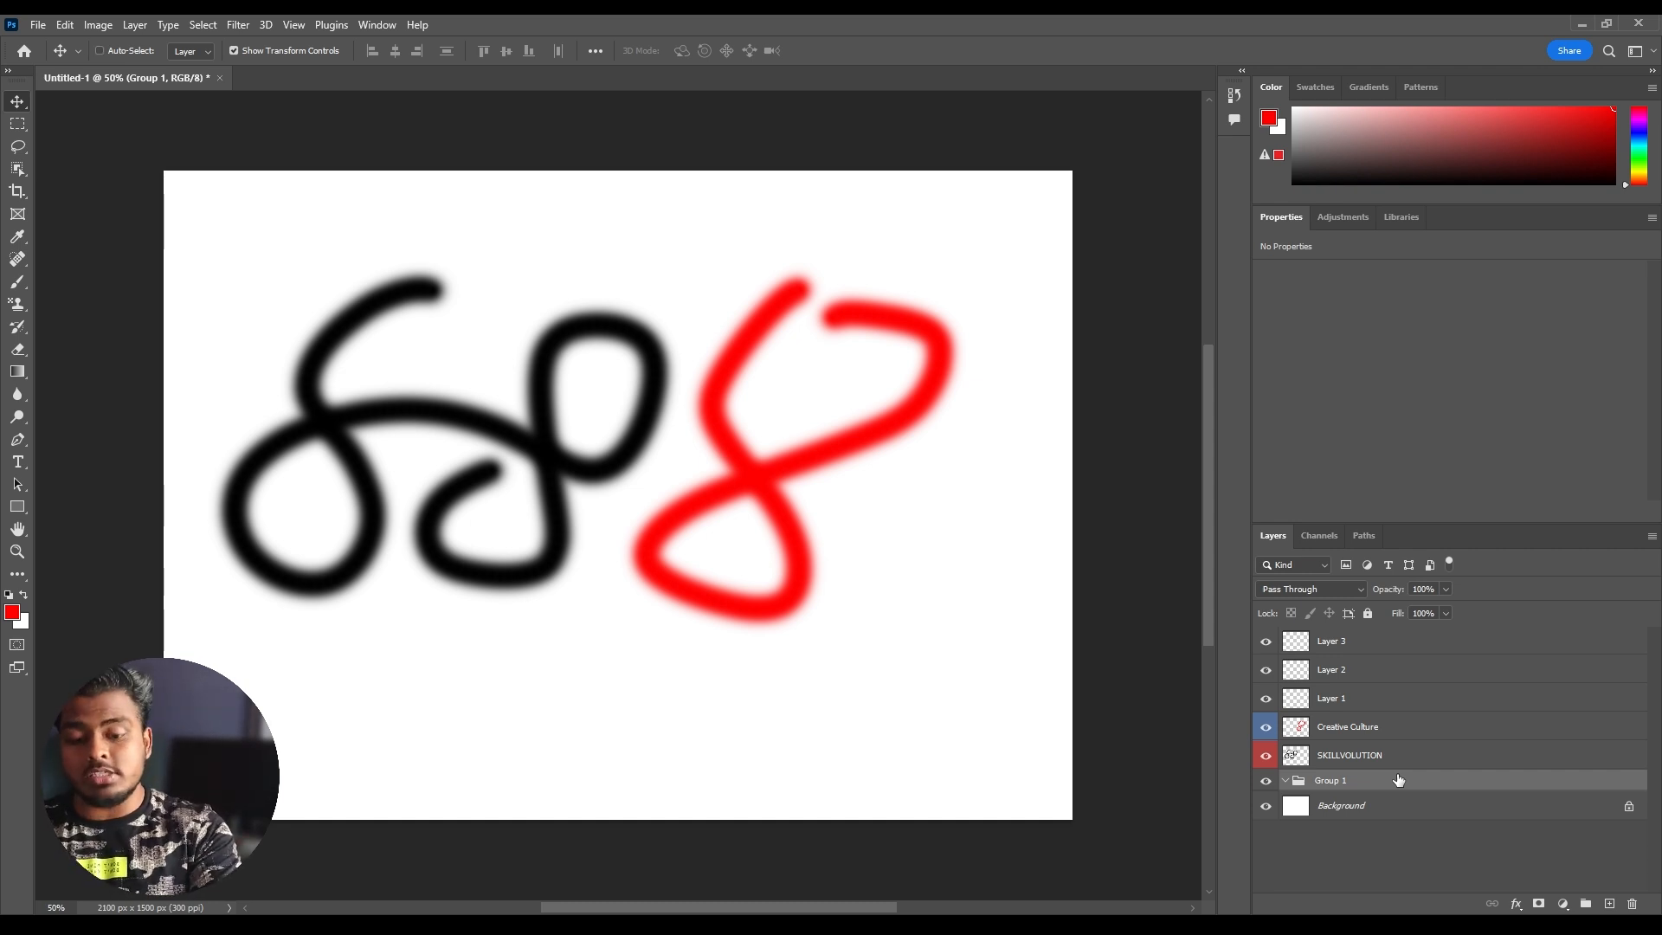
{"action": "key", "text": "ctrl+shift+bracketright"}
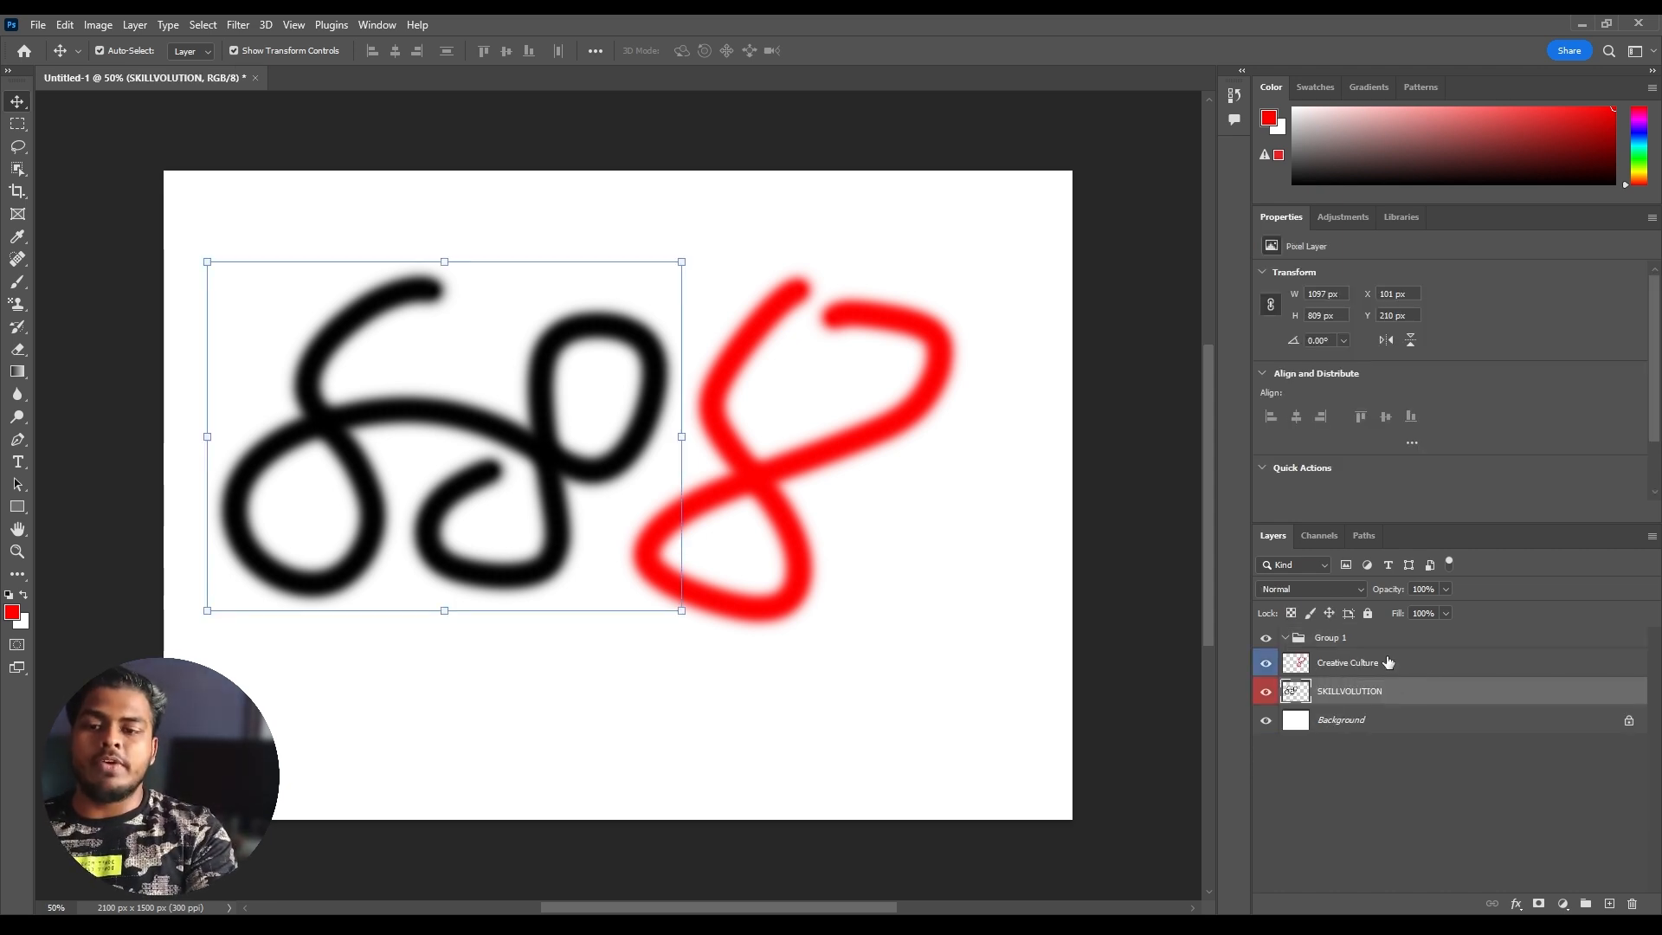
Select the Creative Culture and SKILLVOLUTION layers together, move them into Group 1, and collapse and expand the group
{"action": "left_click", "coordinate": [1388, 664]}
{"action": "left_click", "coordinate": [1392, 691]}
{"action": "left_click", "coordinate": [1391, 665], "text": "ctrl"}
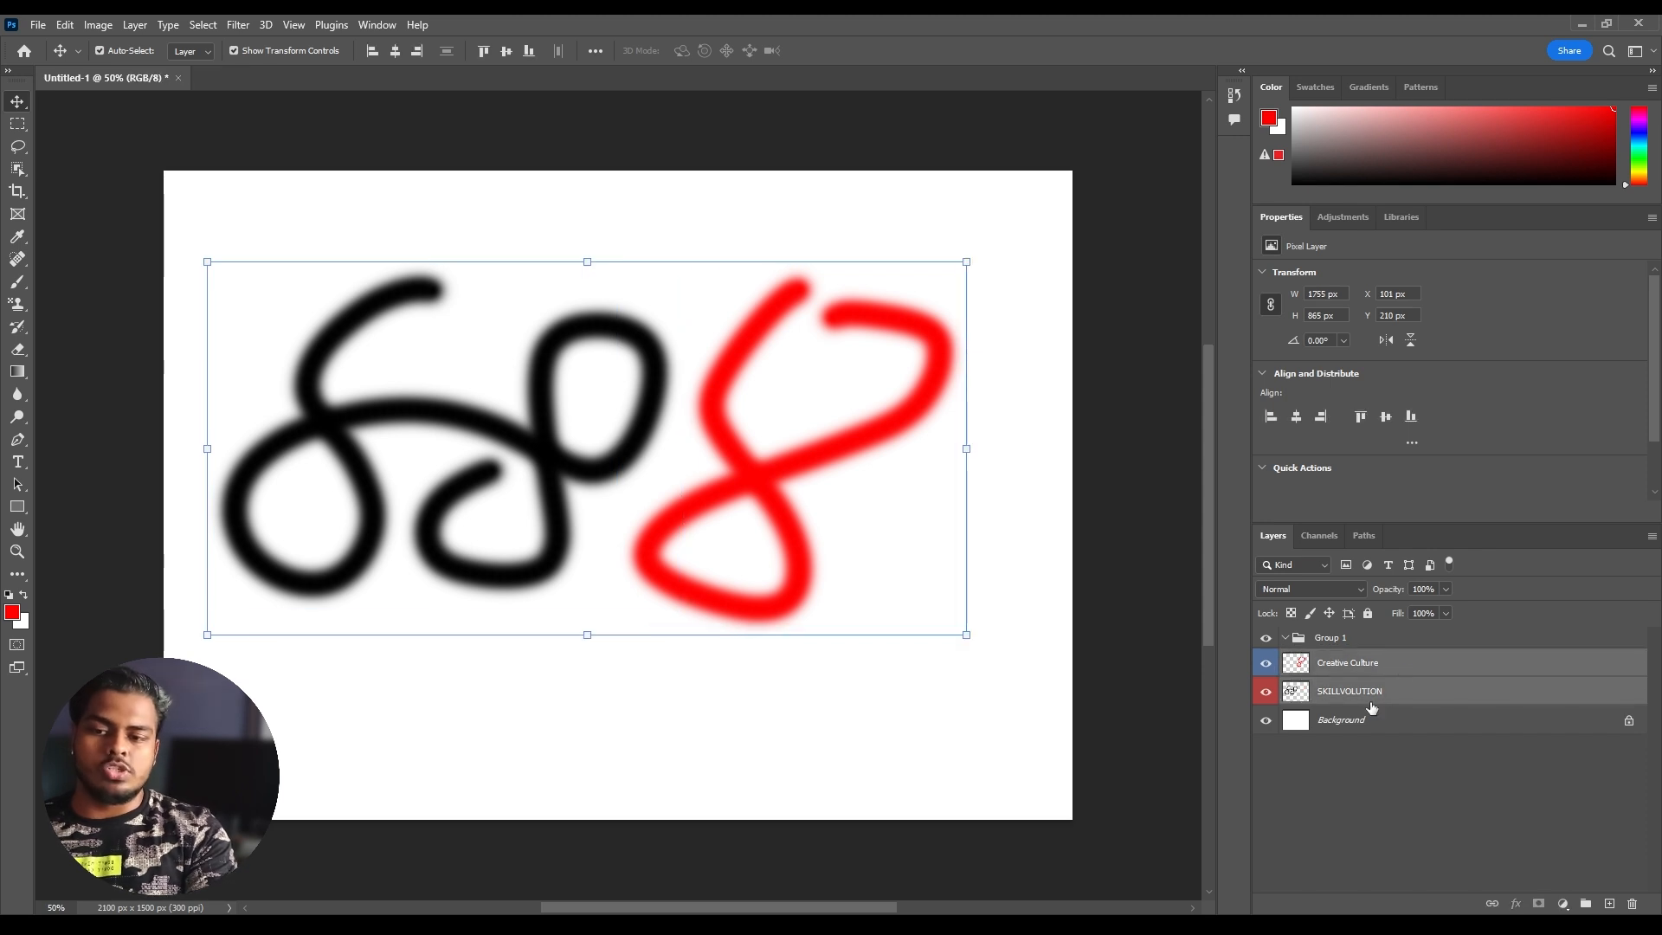
{"action": "left_click_drag", "start_coordinate": [1400, 671], "coordinate": [1372, 644]}
{"action": "left_click", "coordinate": [1286, 638]}
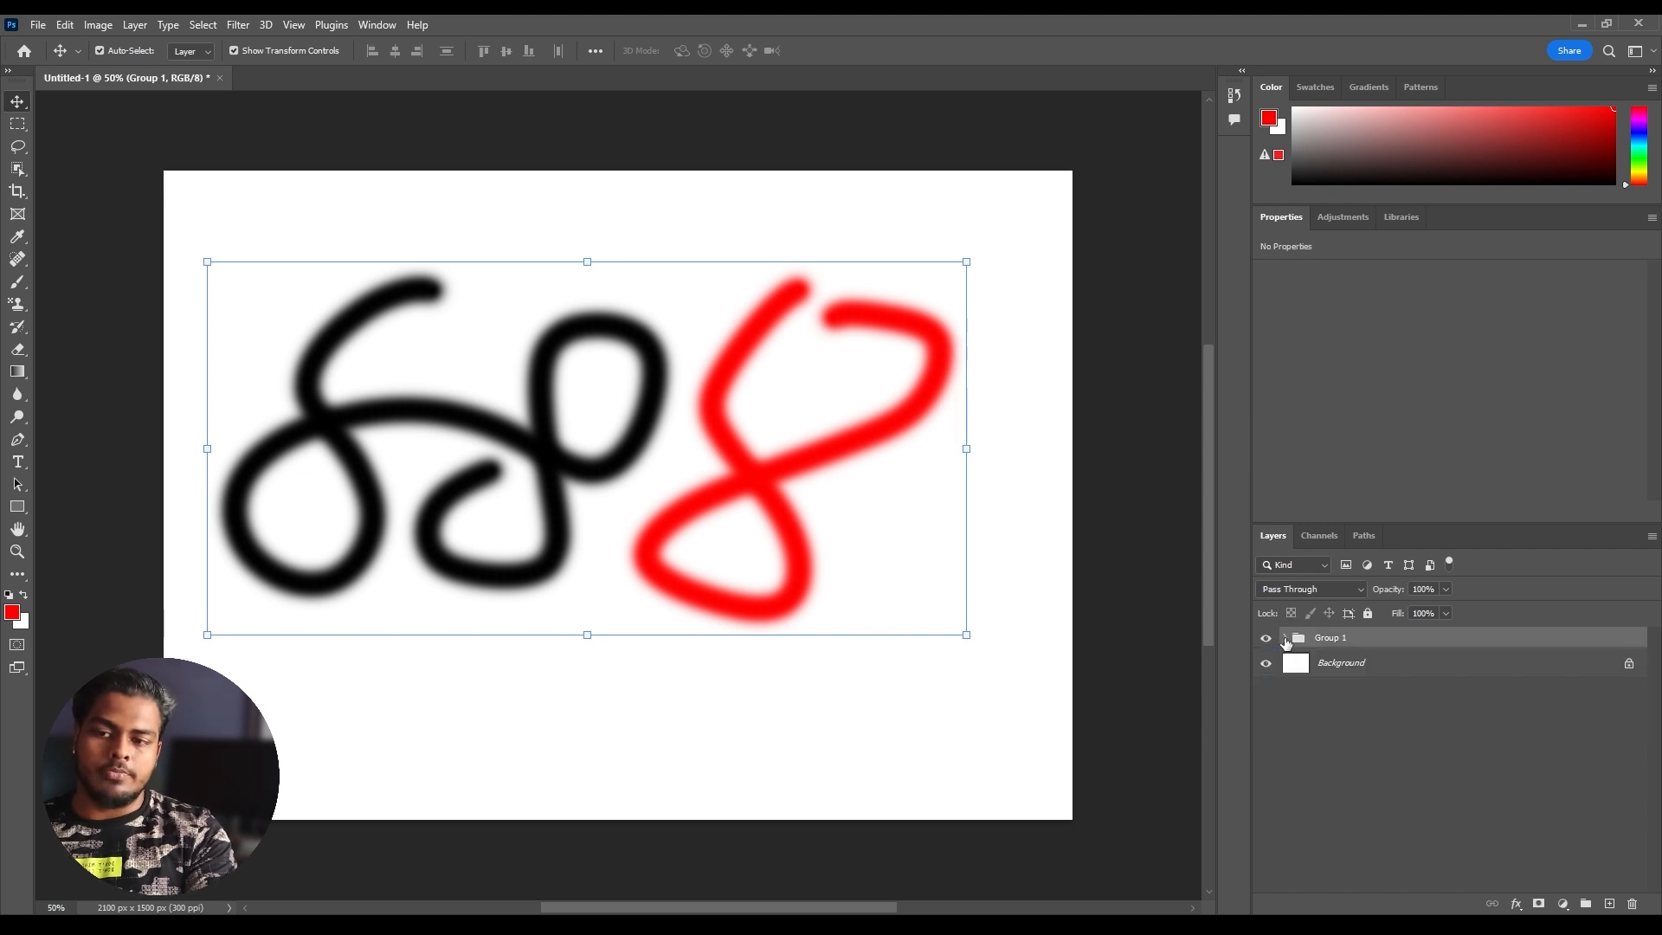
{"action": "left_click", "coordinate": [1285, 638]}
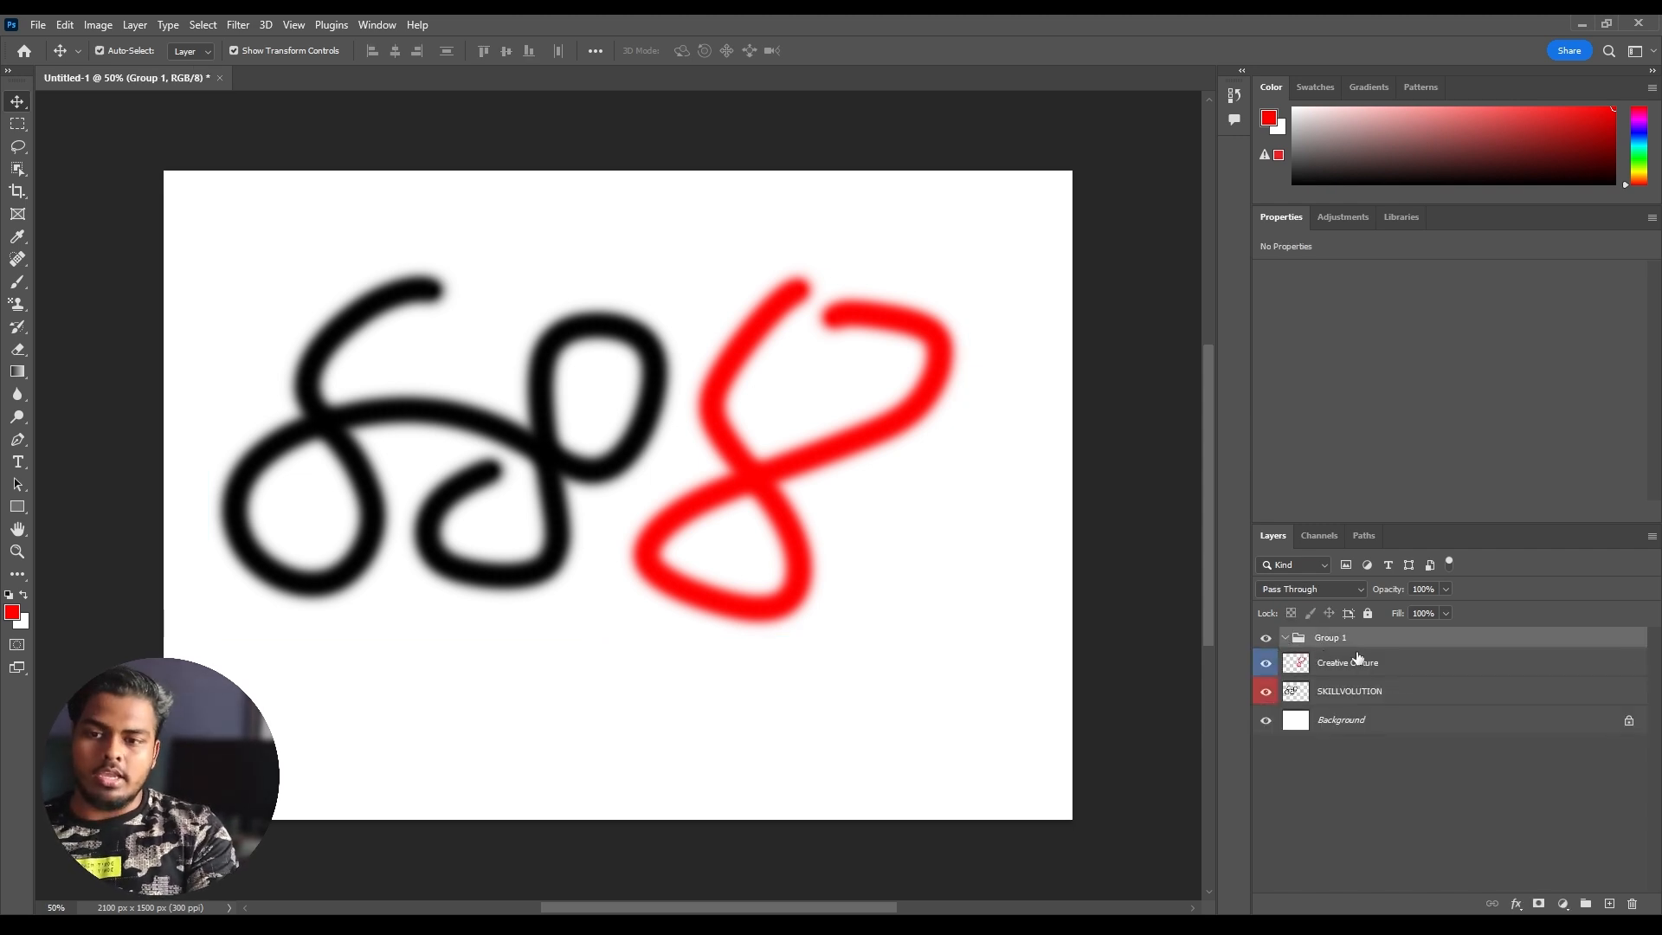
Remove Group 1, and put the selected Creative Culture and SKILLVOLUTION layers into a new group directly
{"action": "key", "text": "ctrl+shift+g"}
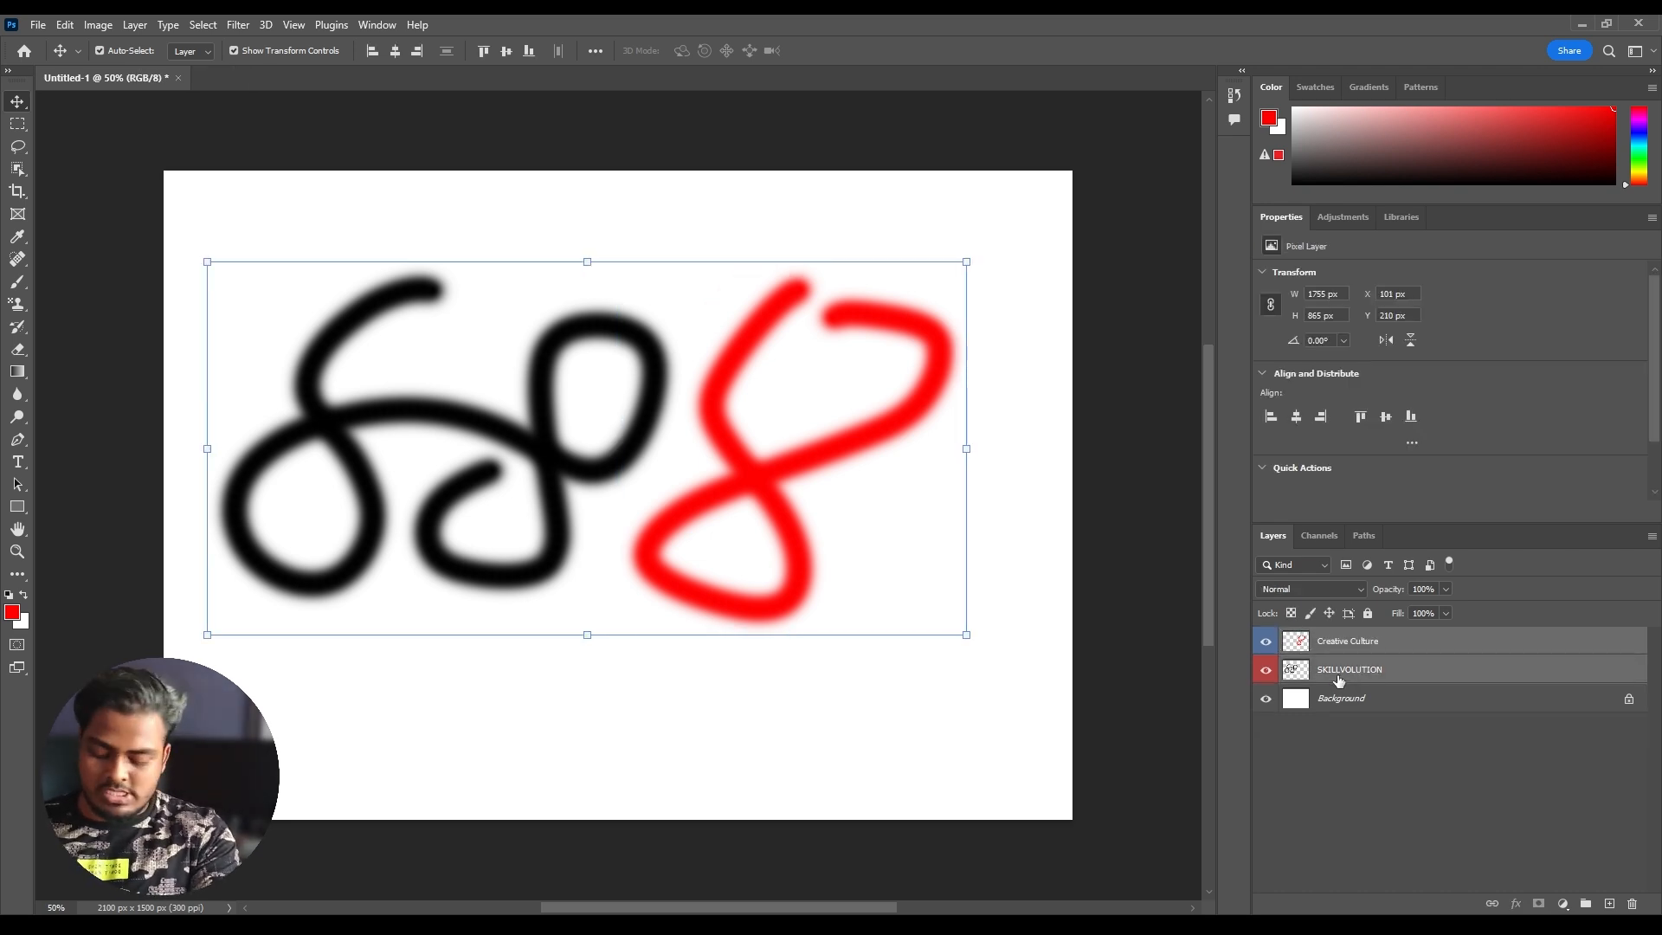
{"action": "key", "text": "ctrl"}
{"action": "key", "text": "ctrl+g"}
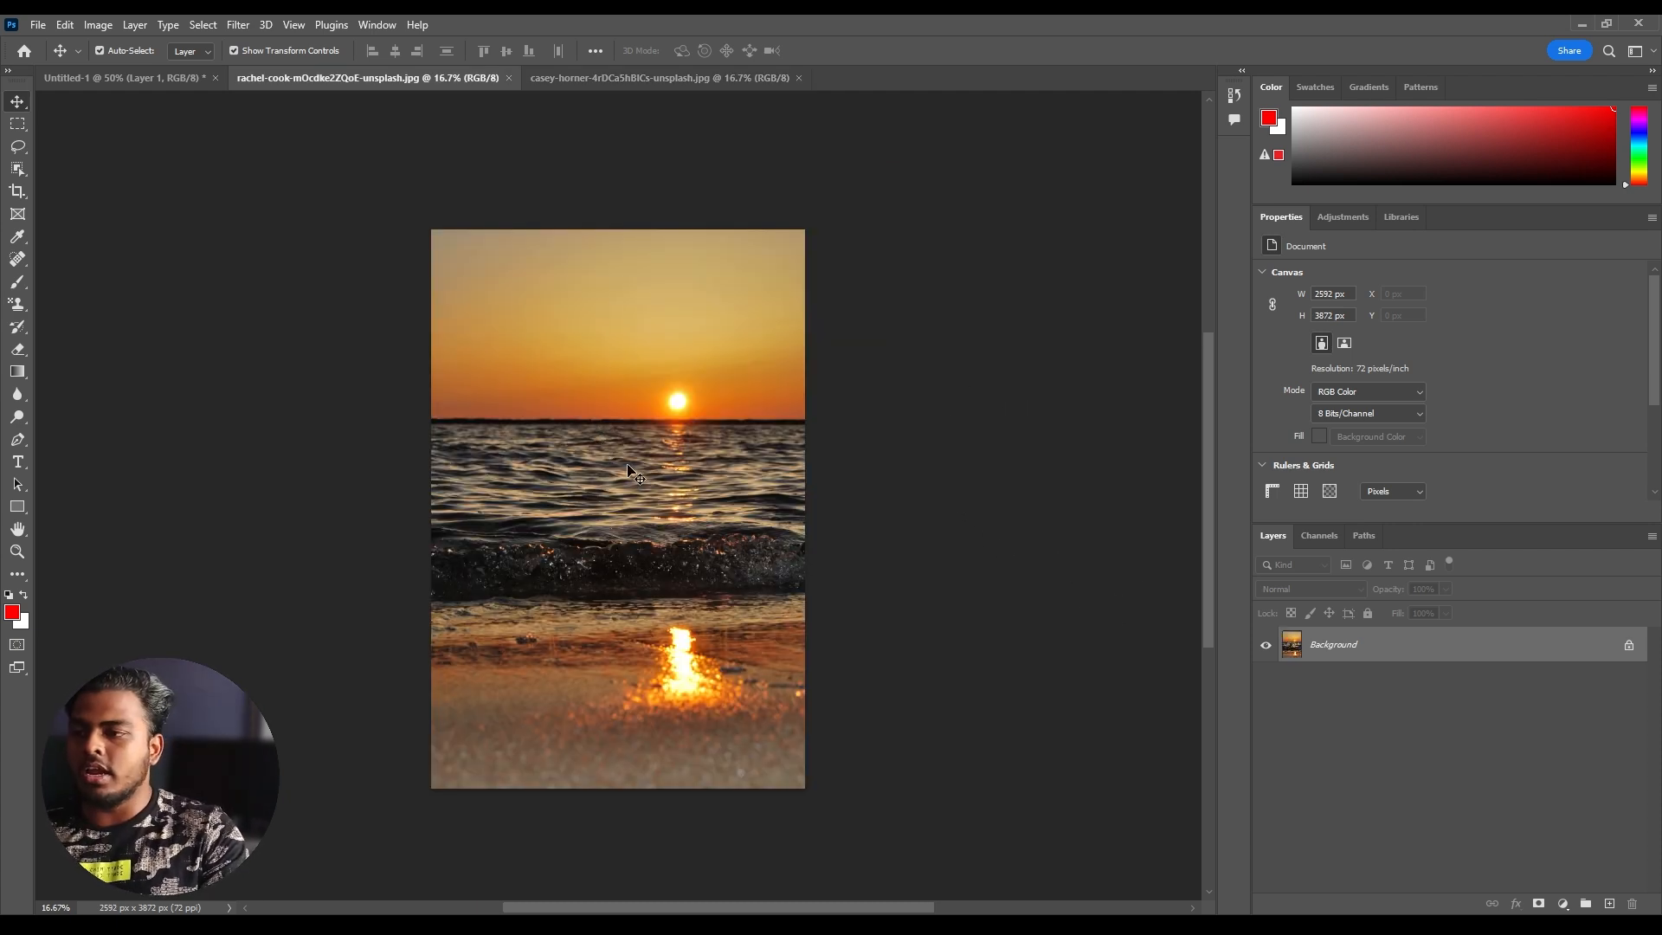
Place the sunset beach photo as a new layer over the forest photo in its document, and select the forest Background layer
{"action": "left_click_drag", "start_coordinate": [637, 536], "coordinate": [676, 548]}
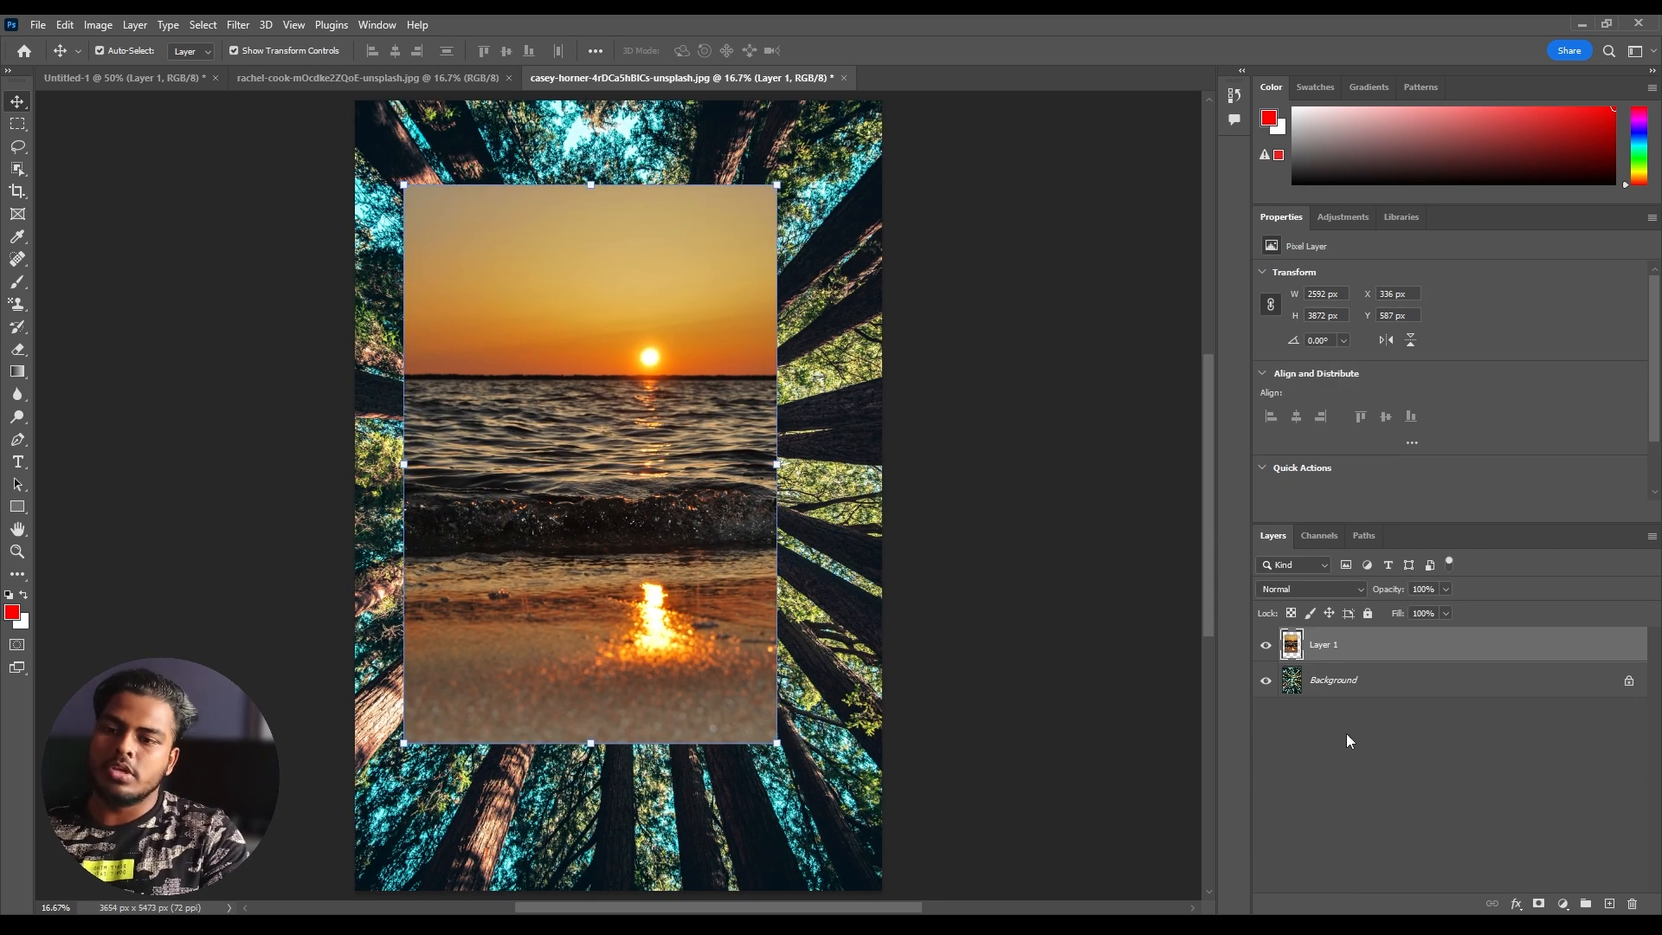
{"action": "left_click", "coordinate": [1355, 684]}
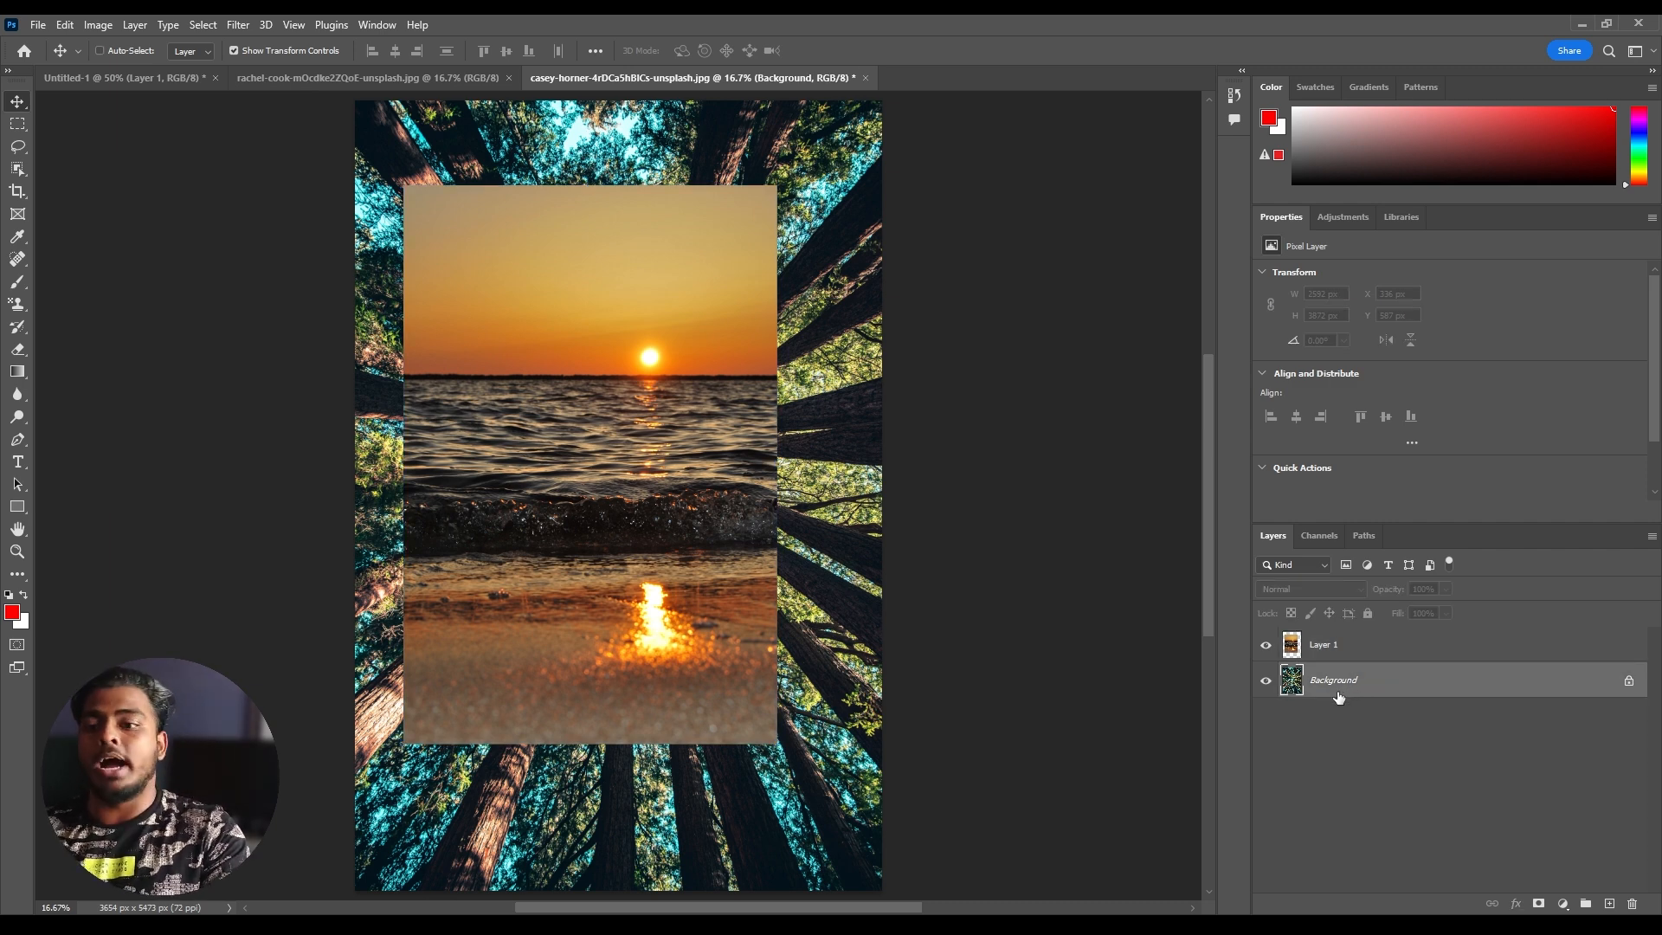
Duplicate the forest Background layer, delete that copy, and duplicate the layer again as Background copy
{"action": "key", "text": "ctrl+j"}
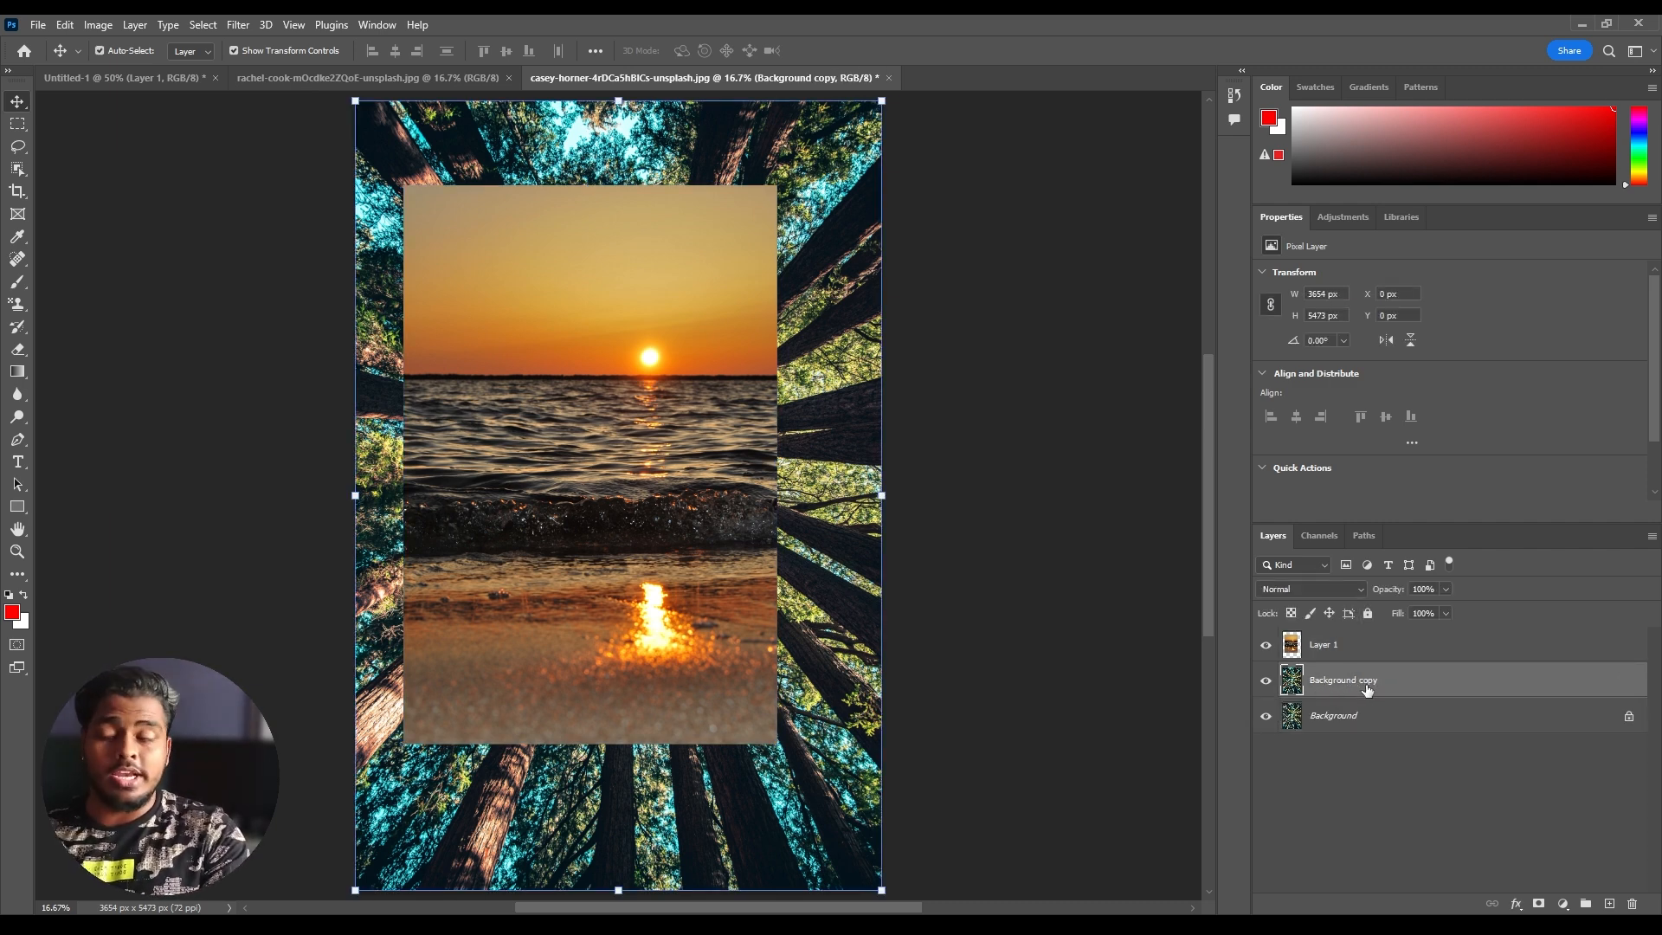
{"action": "key", "text": "Delete"}
{"action": "right_click", "coordinate": [1386, 690]}
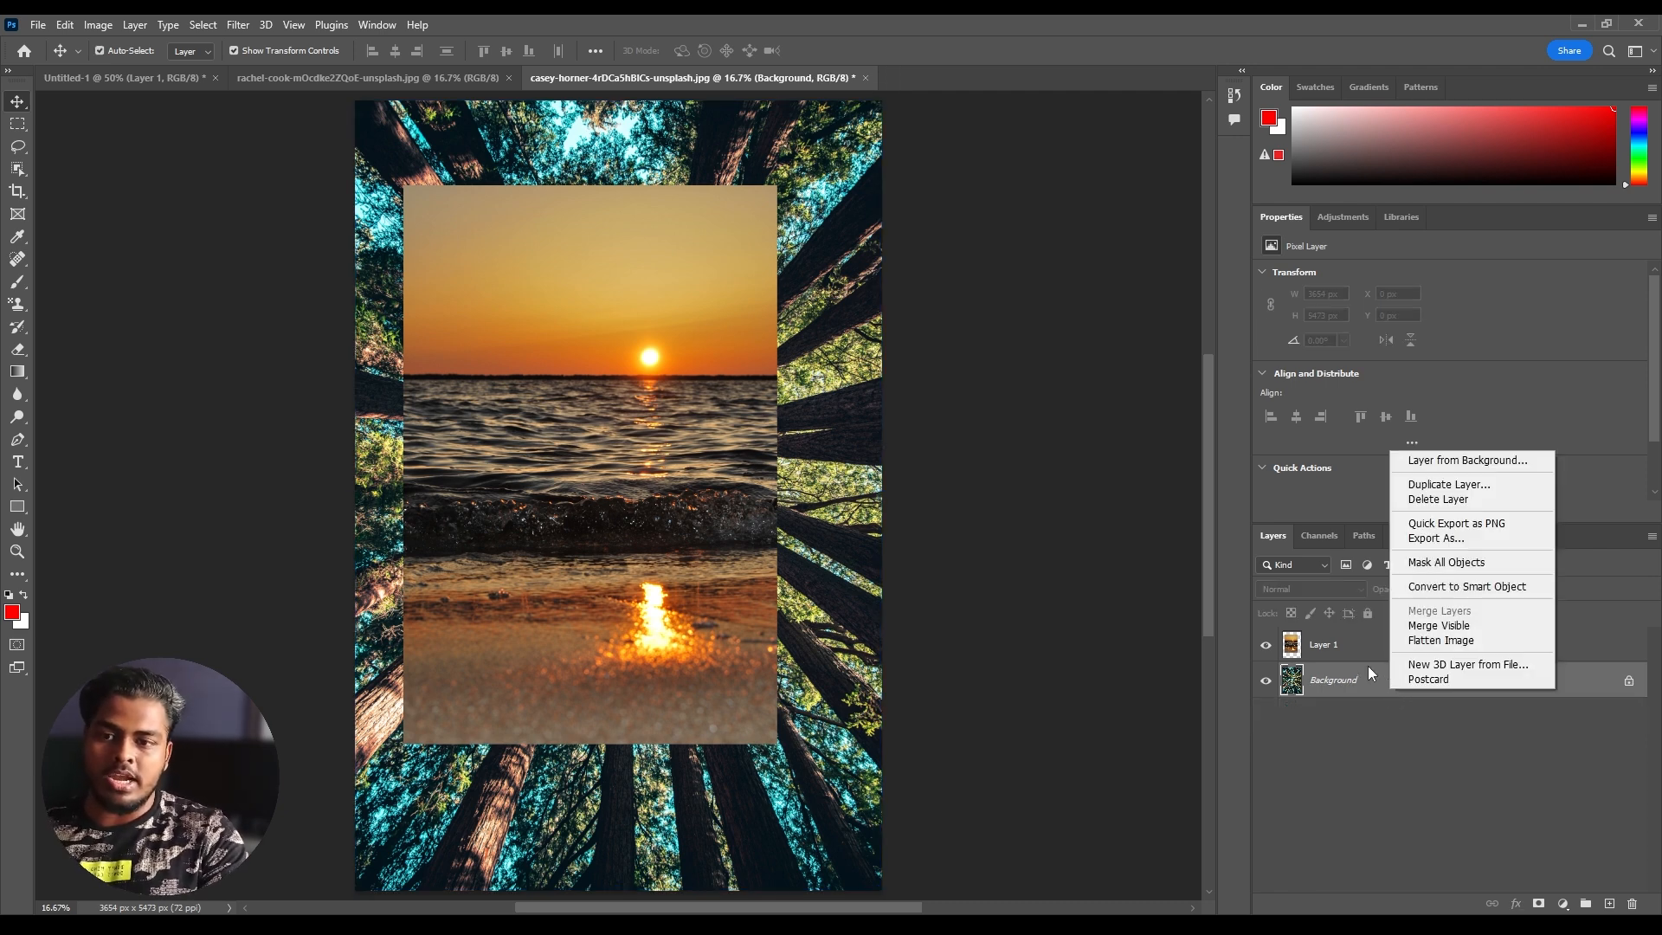
{"action": "left_click", "coordinate": [1455, 486]}
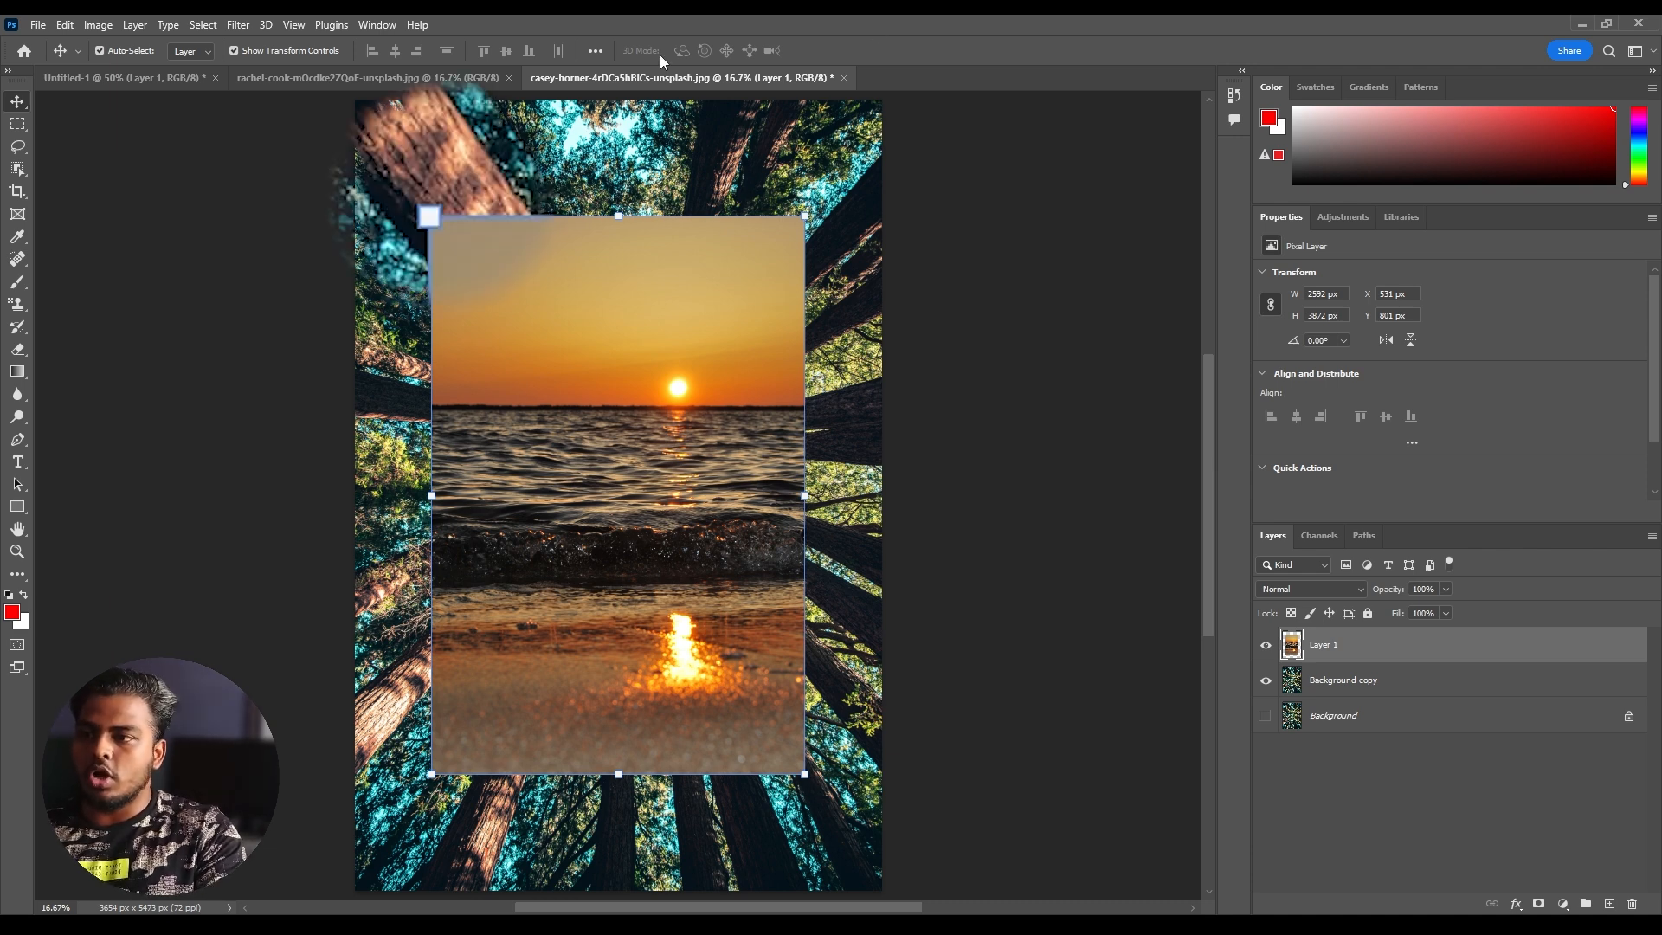
Try out moving and resizing the sunset photo on Layer 1 over the forest, ending with an enlargement towards the canvas corner
{"action": "left_click_drag", "start_coordinate": [432, 227], "coordinate": [558, 528]}
{"action": "left_click_drag", "start_coordinate": [715, 606], "coordinate": [642, 449]}
{"action": "left_click_drag", "start_coordinate": [642, 448], "coordinate": [642, 429]}
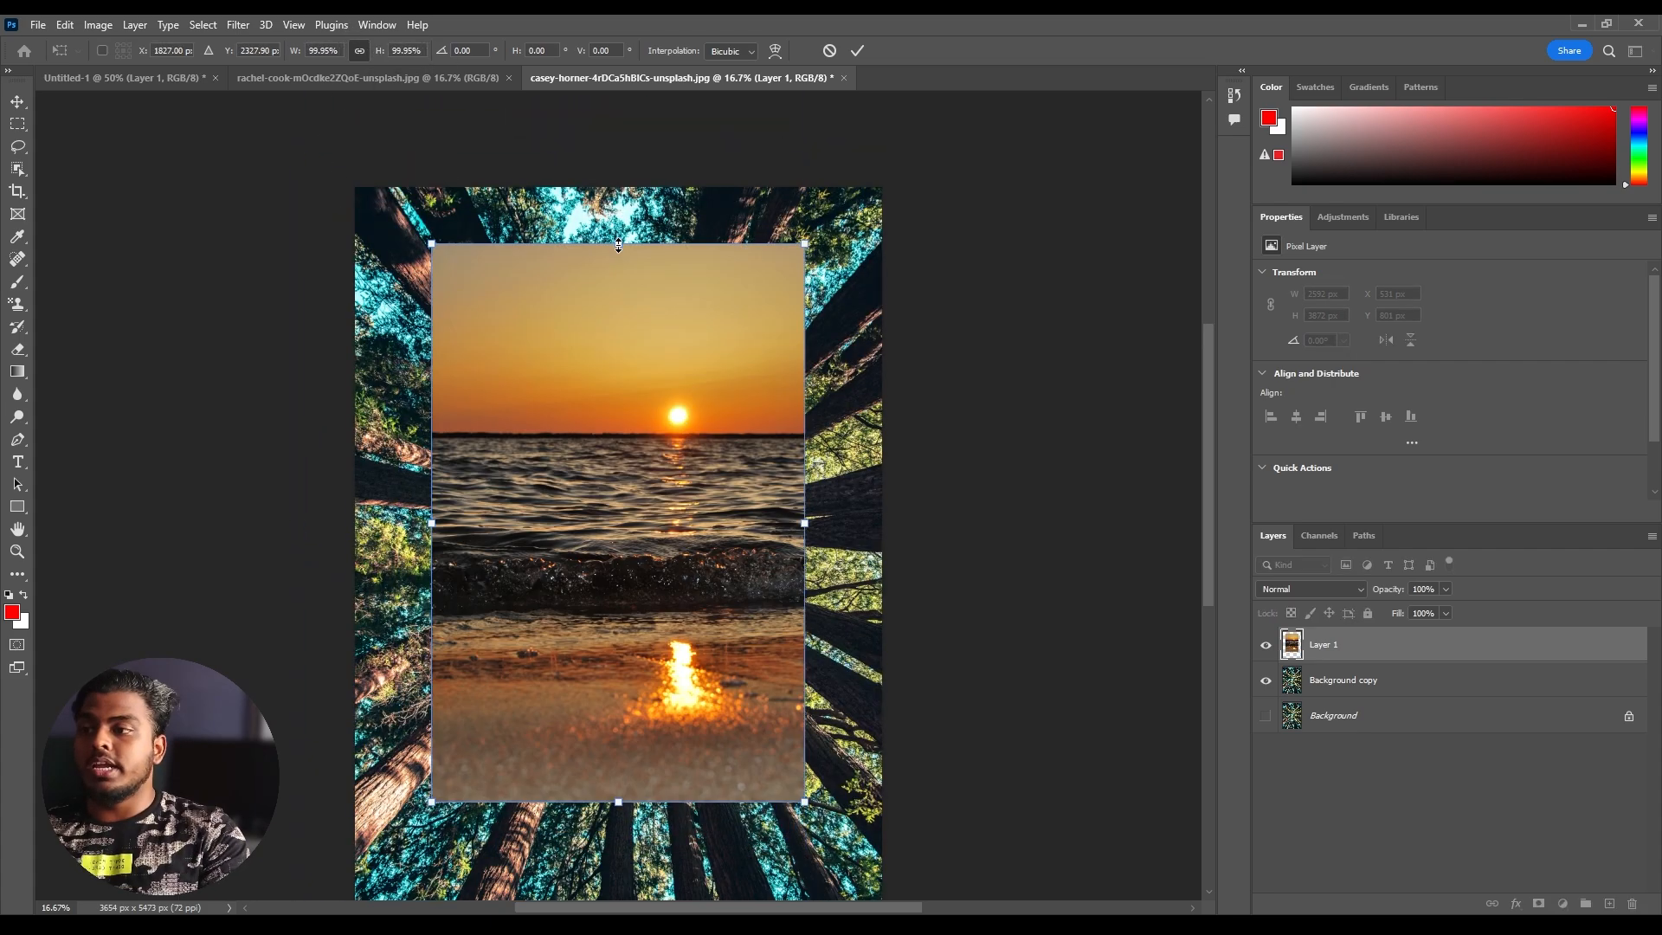
{"action": "mouse_move", "coordinate": [619, 244]}
{"action": "left_mouse_down"}
{"action": "mouse_move", "coordinate": [620, 564]}
{"action": "mouse_move", "coordinate": [621, 262]}
{"action": "left_mouse_up"}
{"action": "left_click_drag", "start_coordinate": [666, 558], "coordinate": [667, 586]}
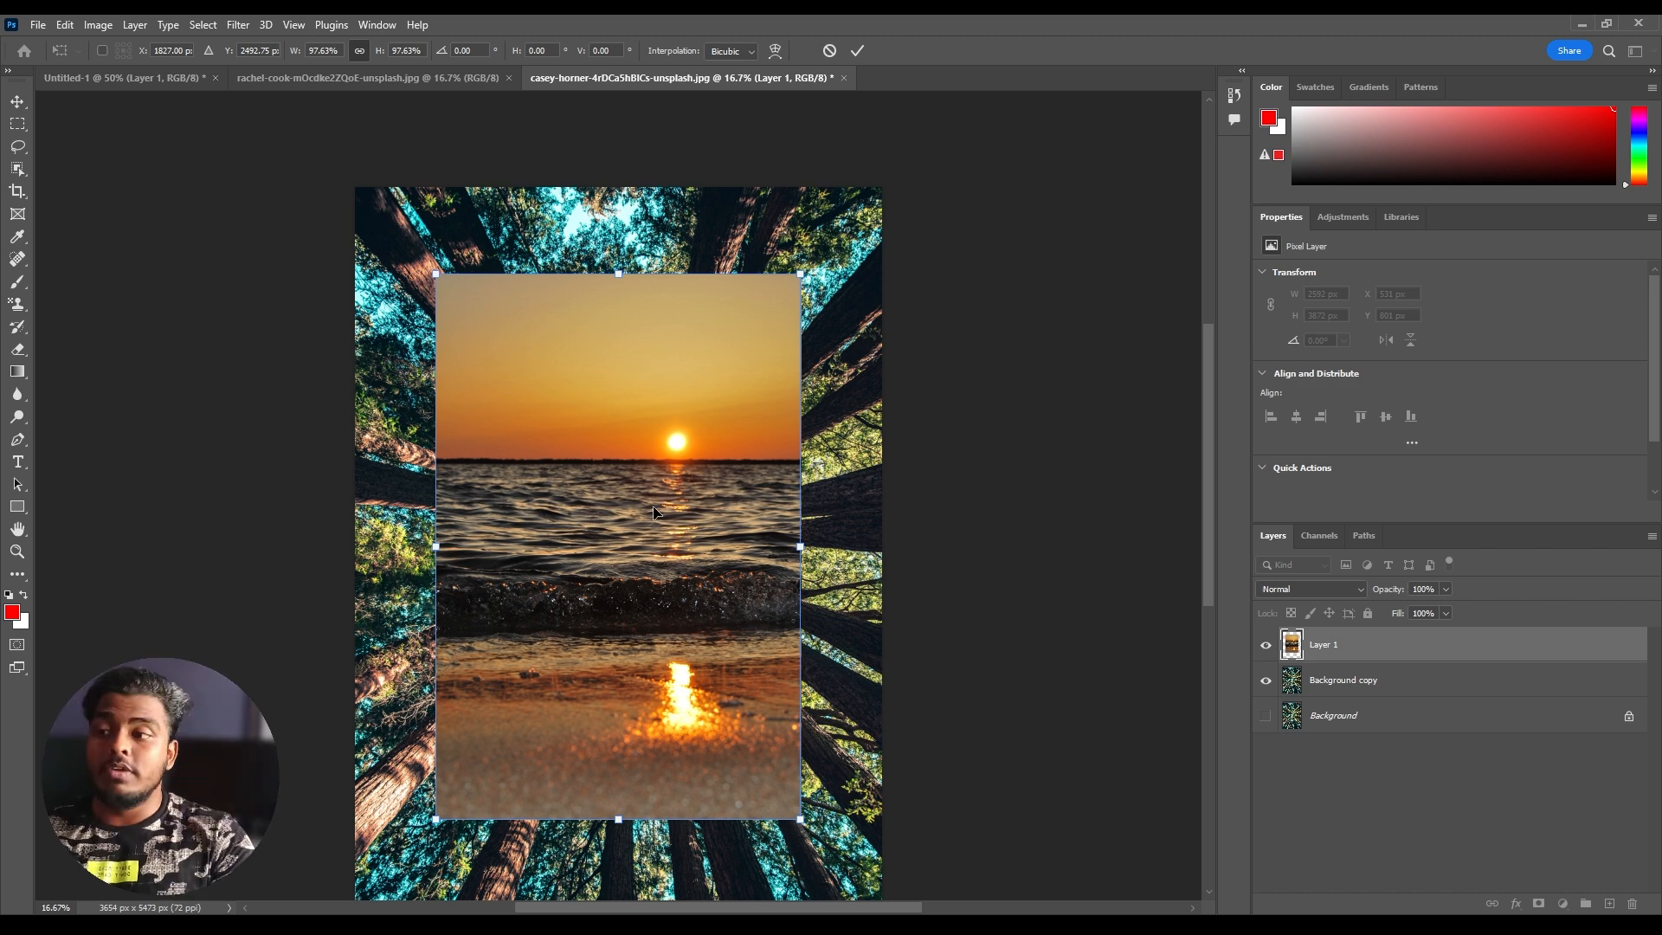
{"action": "key", "text": "Escape"}
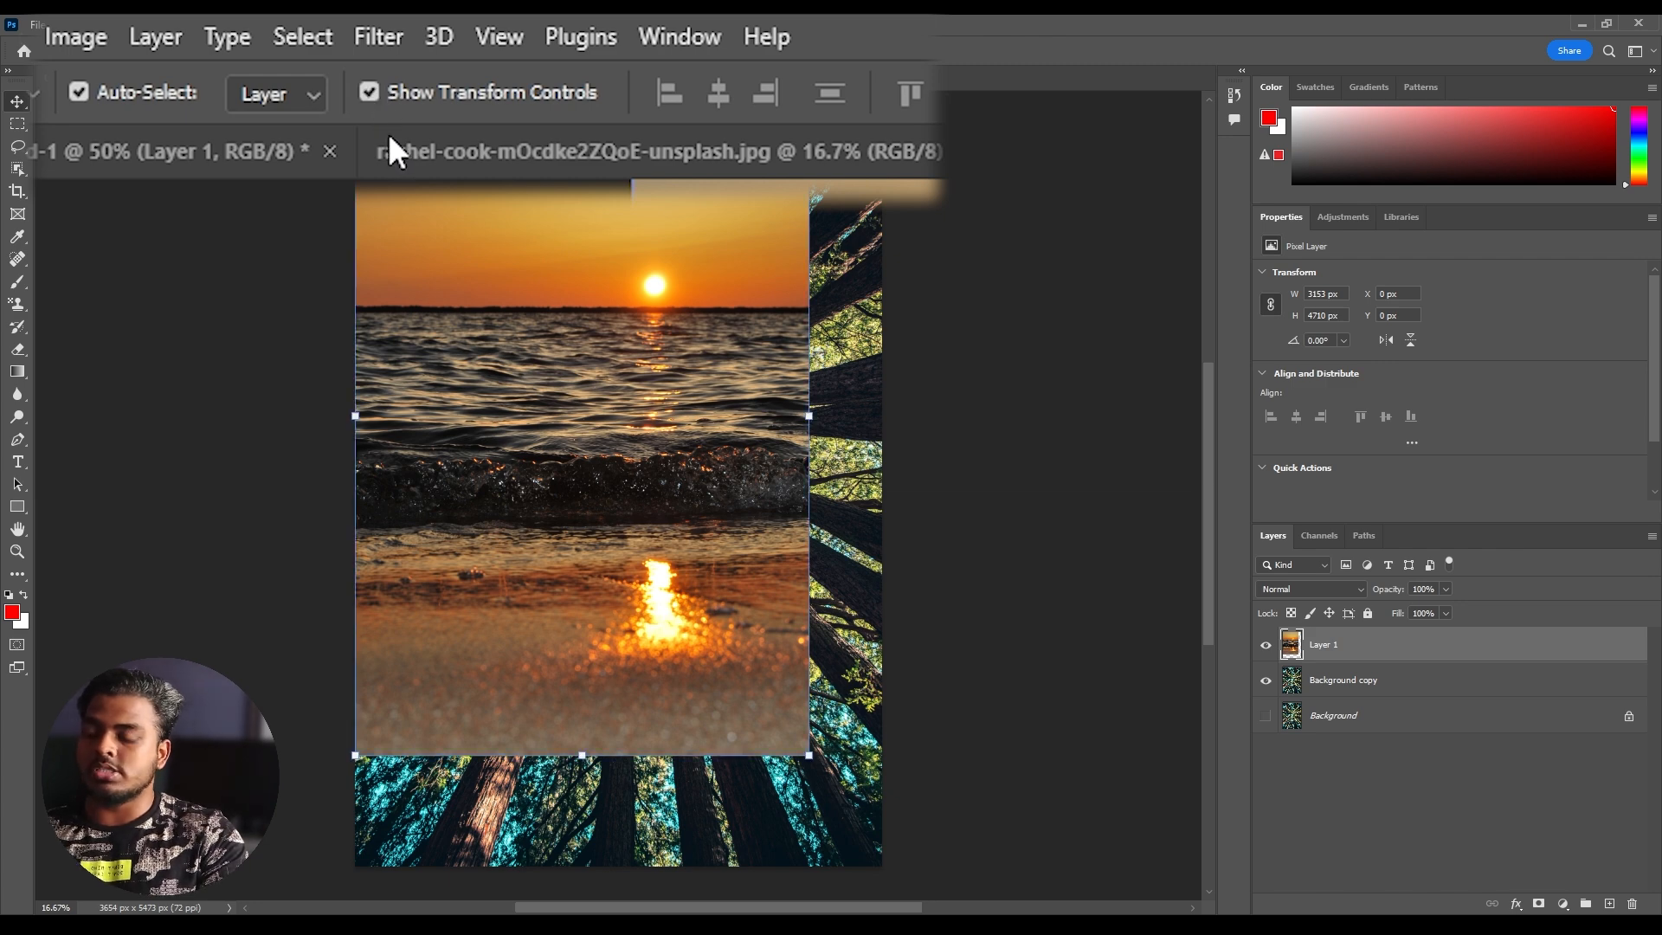
{"action": "left_click_drag", "start_coordinate": [808, 755], "coordinate": [880, 861]}
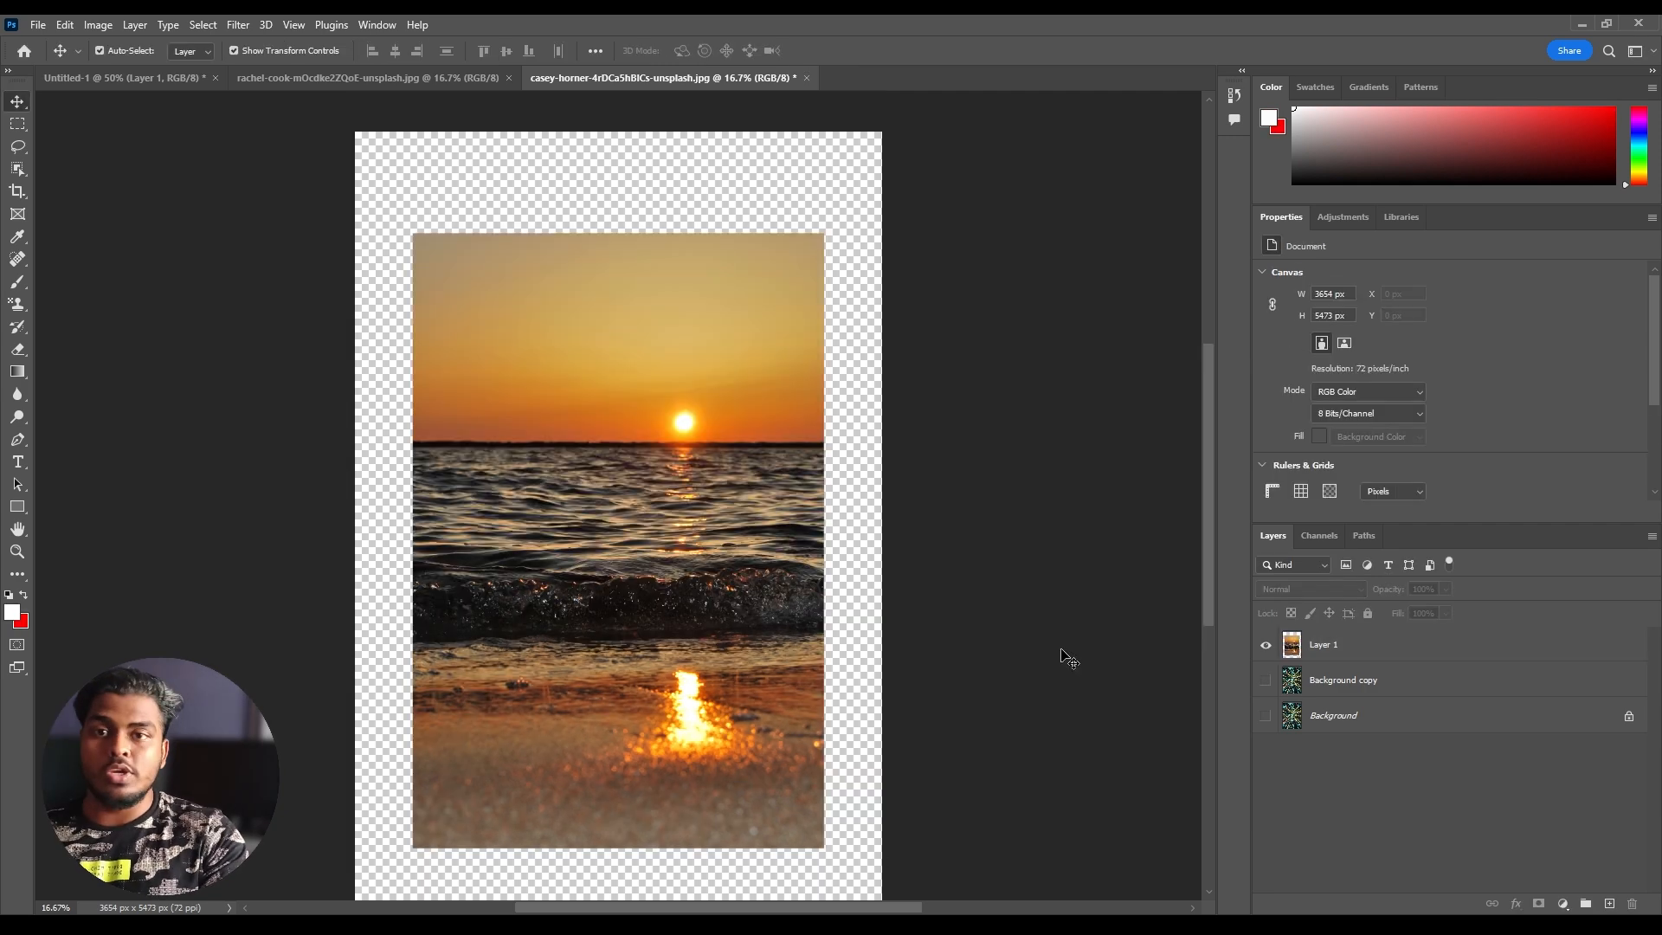
Lock the transparent pixels of Layer 1, try moving and scaling the sunset photo, revert both changes, and deselect the layer
{"action": "left_click", "coordinate": [1367, 653]}
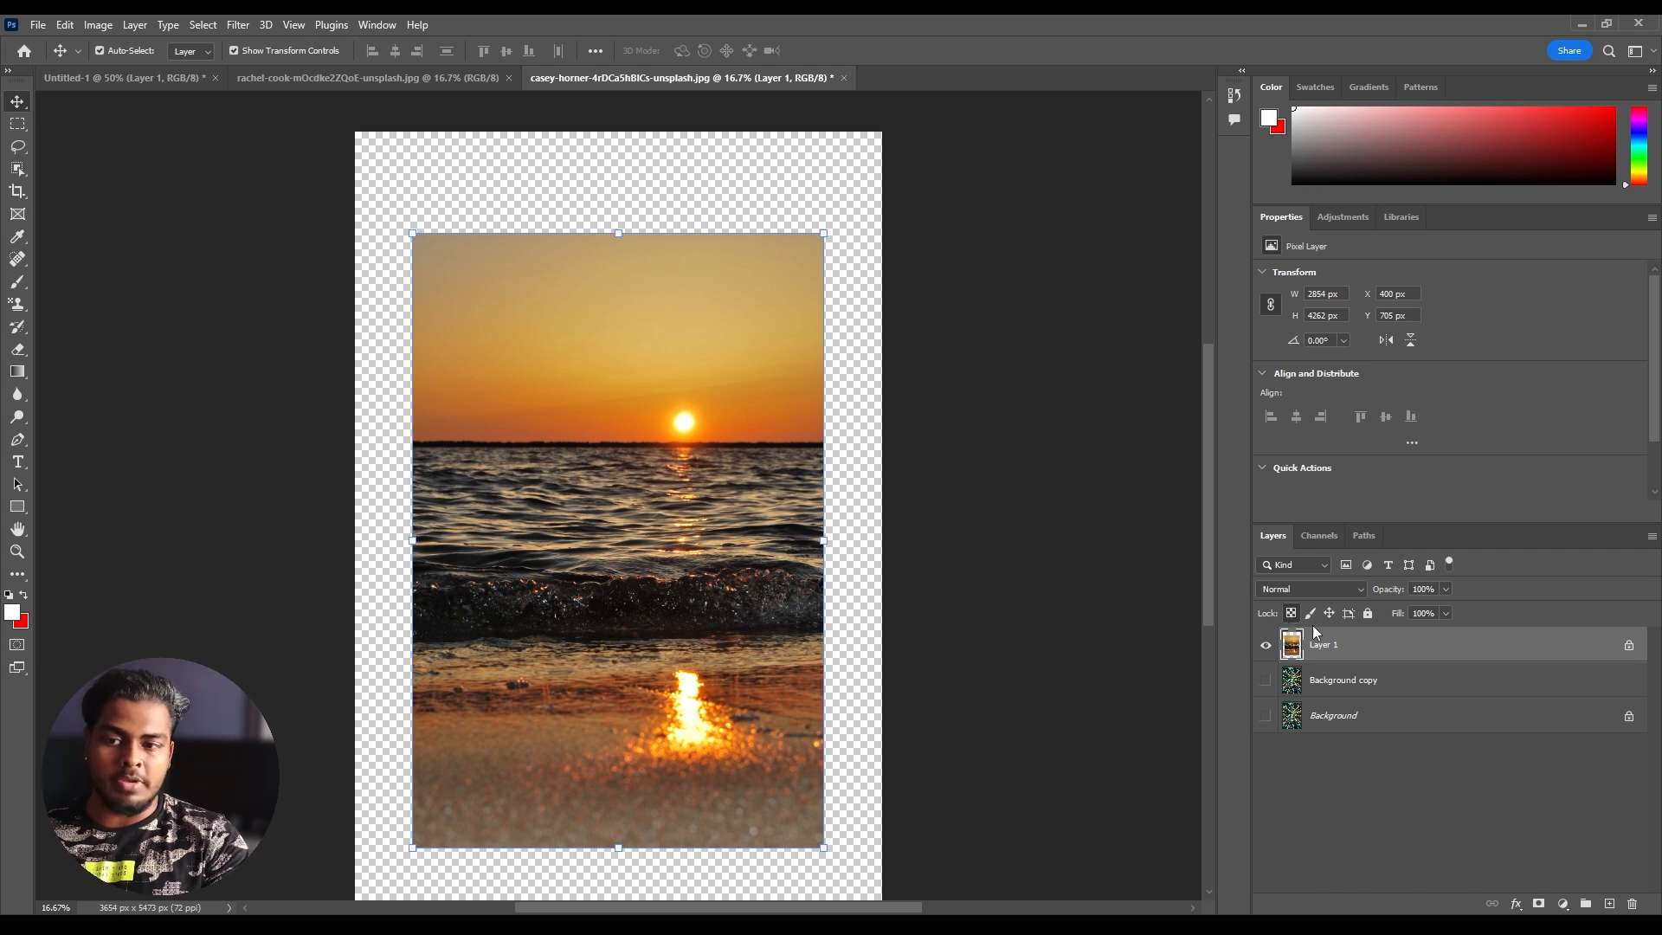
{"action": "left_click_drag", "start_coordinate": [621, 491], "coordinate": [712, 469]}
{"action": "key", "text": "ctrl+z"}
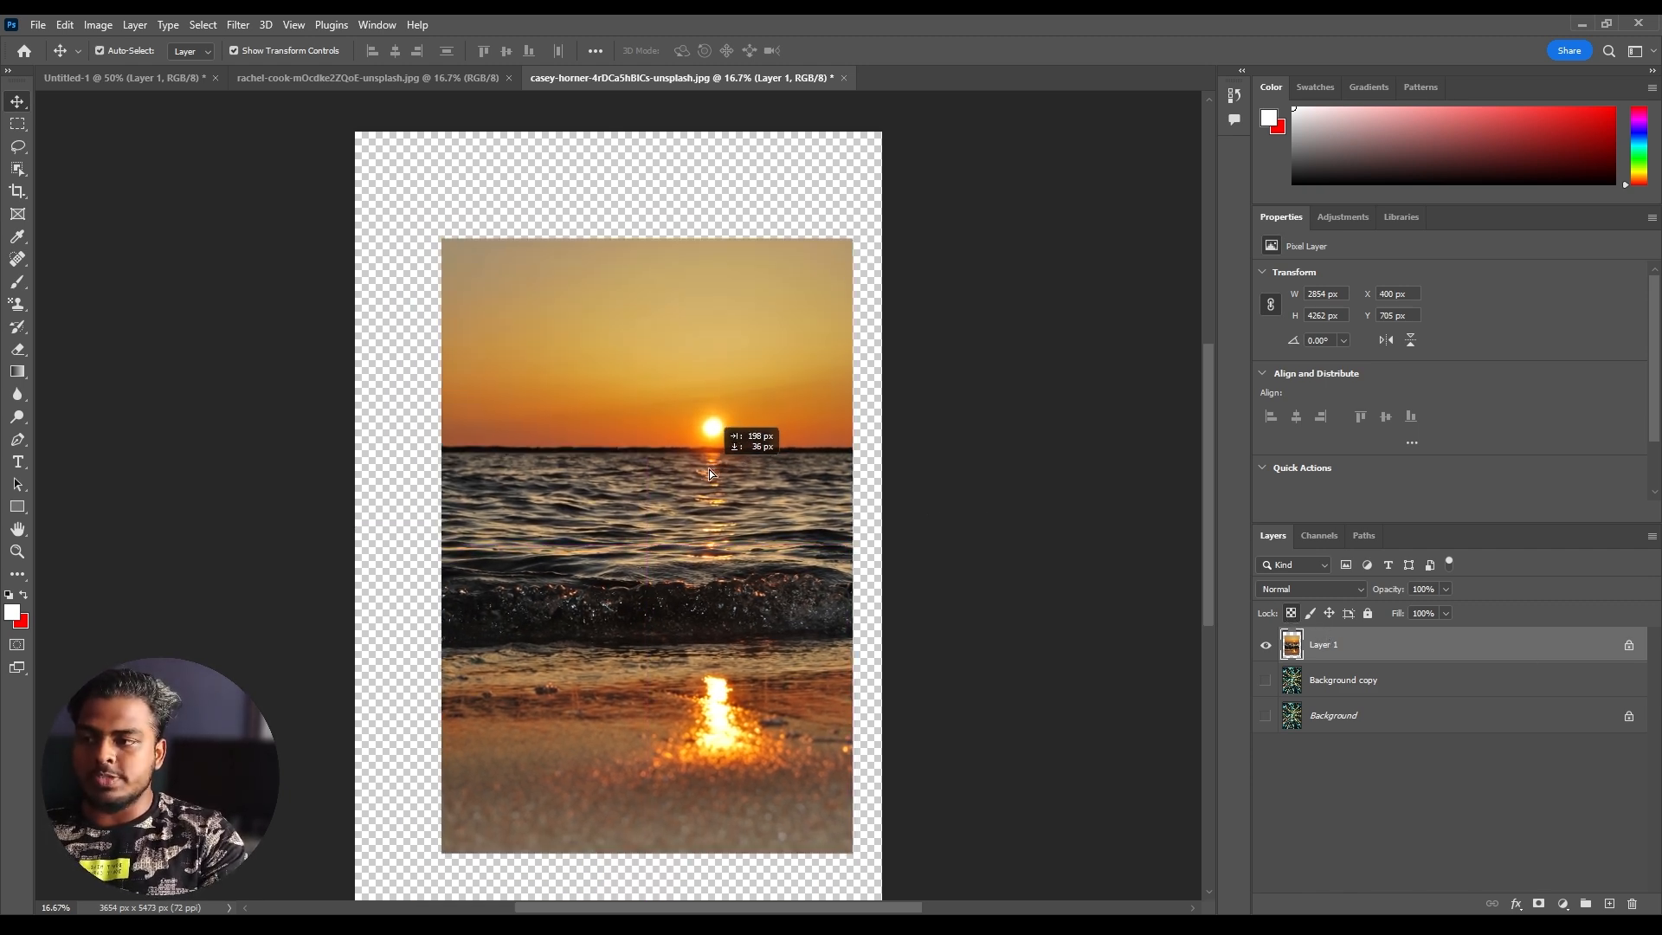
{"action": "key", "text": "ctrl+z"}
{"action": "left_click_drag", "start_coordinate": [622, 233], "coordinate": [622, 178]}
{"action": "key", "text": "Escape"}
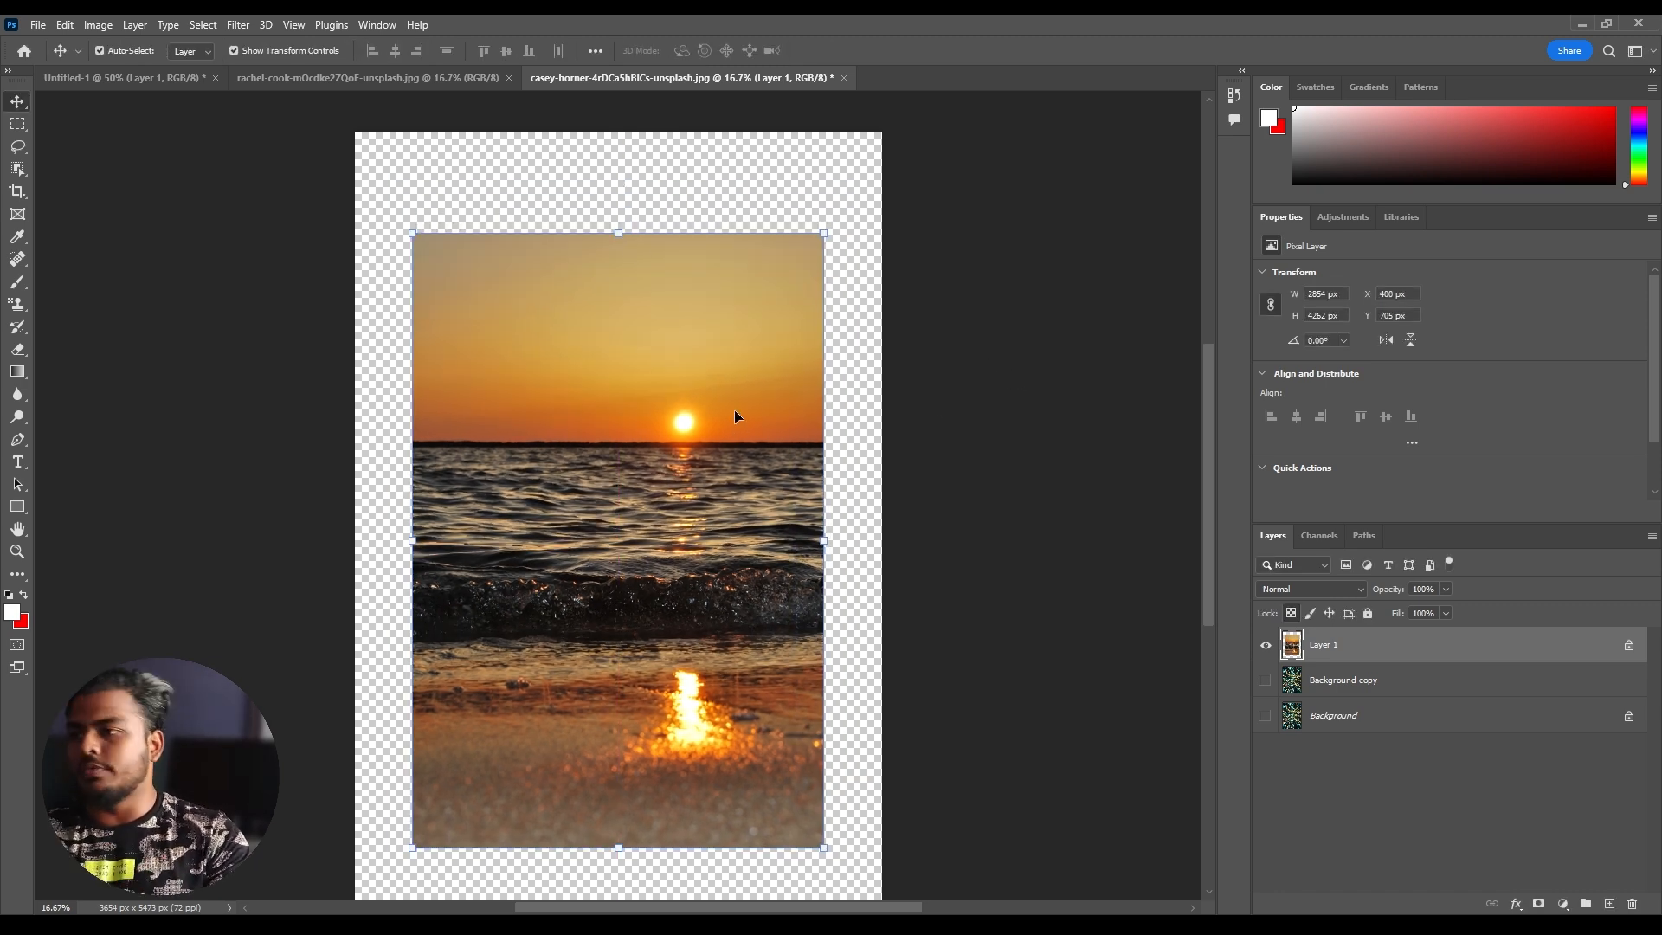
{"action": "left_click", "coordinate": [1023, 416]}
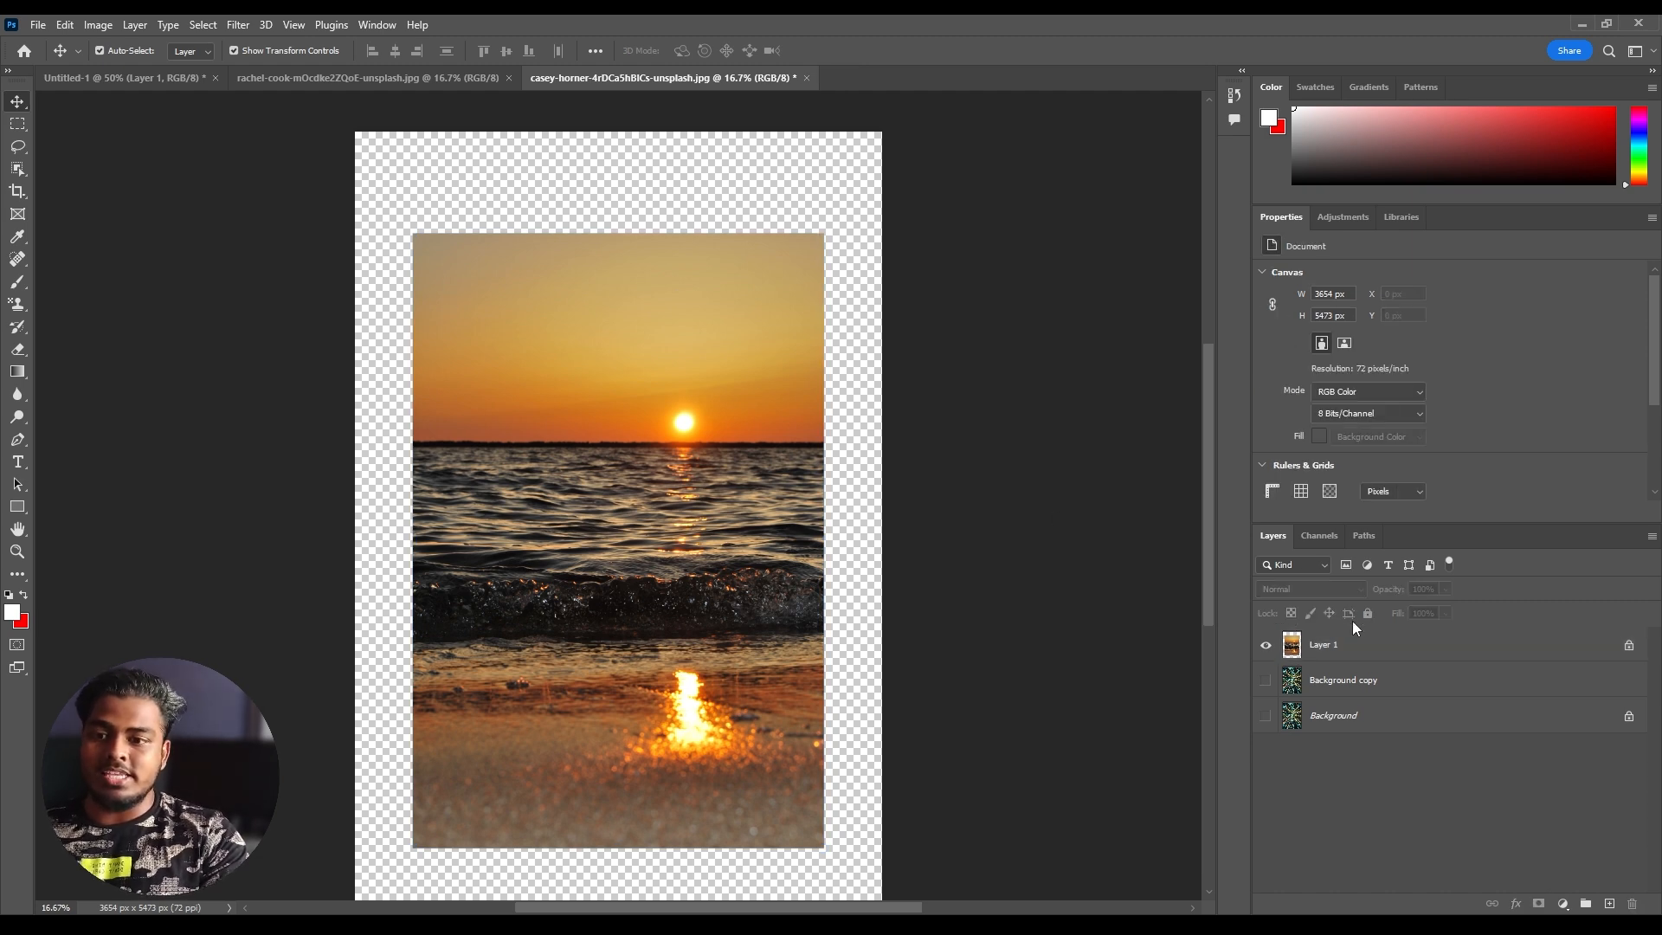
Select Layer 1 and set up the Brush tool with red as the foreground colour and a size of 400
{"action": "left_click", "coordinate": [1366, 656]}
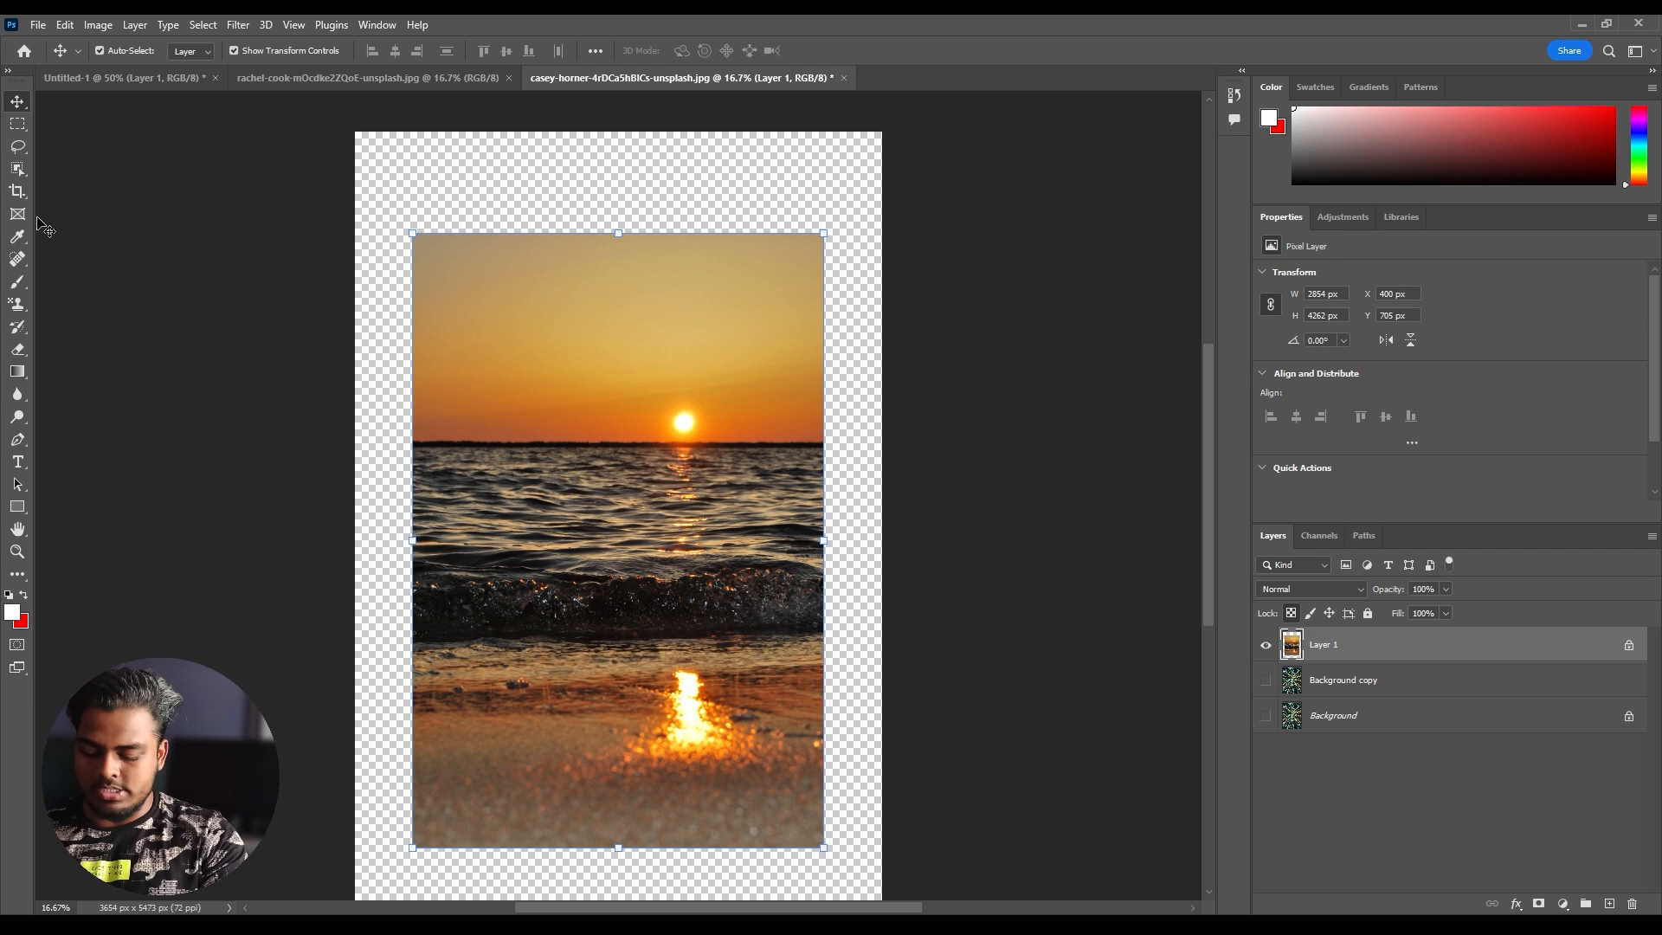
{"action": "key", "text": "b"}
{"action": "key", "text": "x"}
{"action": "key", "text": "bracketright"}
{"action": "key", "text": "bracketright"}
{"action": "key", "text": "bracketright"}
{"action": "key", "text": "bracketright"}
{"action": "key", "text": "bracketright"}
{"action": "key", "text": "bracketright"}
{"action": "key", "text": "bracketright"}
{"action": "key", "text": "bracketright"}
{"action": "key", "text": "bracketright"}
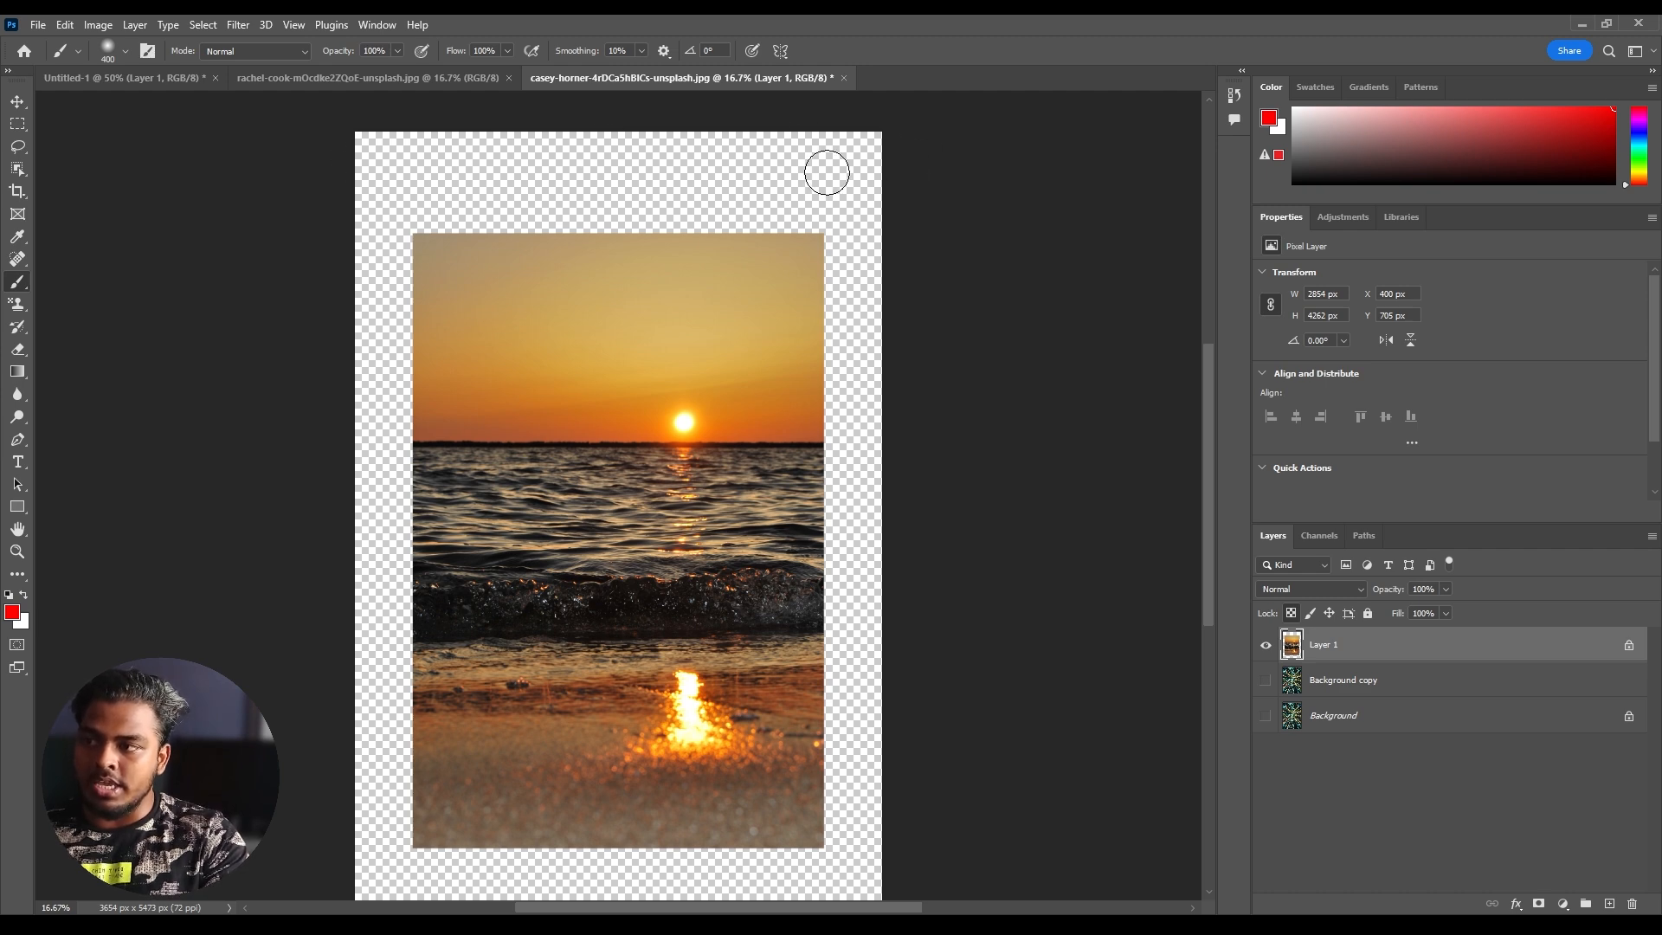
Unlock the transparent pixels of Layer 1 and paint red across the empty area above the sunset photo
{"action": "left_click", "coordinate": [1291, 612]}
{"action": "mouse_move", "coordinate": [400, 176]}
{"action": "left_mouse_down"}
{"action": "mouse_move", "coordinate": [693, 190]}
{"action": "mouse_move", "coordinate": [597, 166]}
{"action": "left_mouse_up"}
With transparent pixels locked again, paint red from the empty area below the photo up across it, and undo the red strokes
{"action": "scroll", "coordinate": [715, 148], "scroll_direction": "down", "scroll_amount": 3}
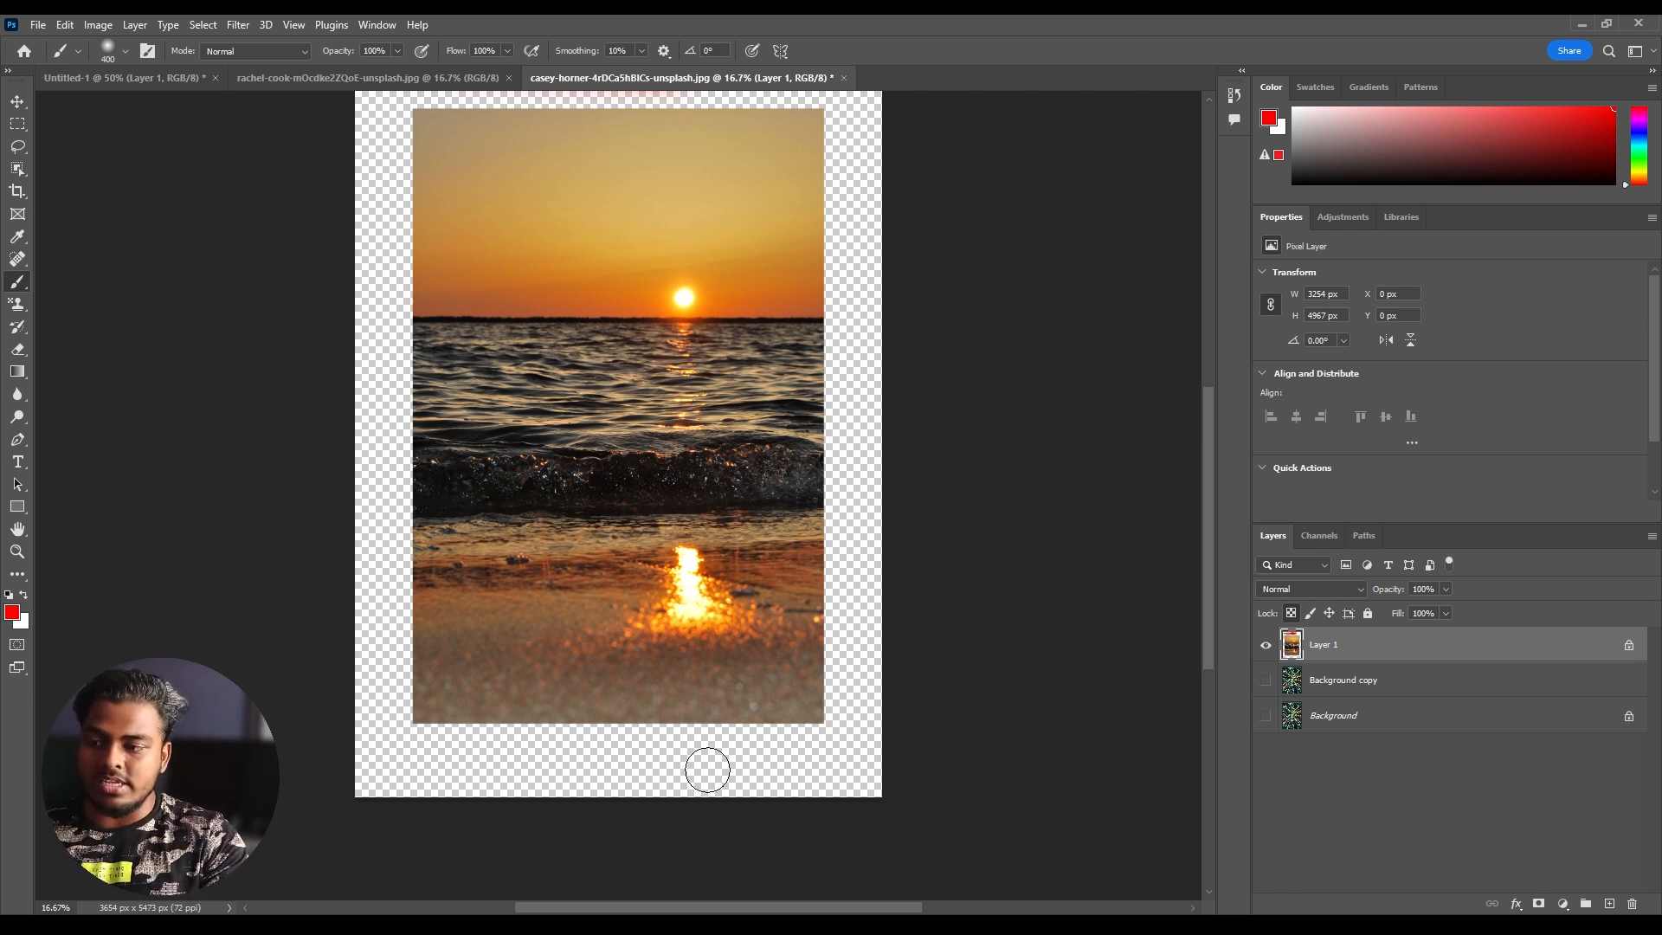
{"action": "scroll", "coordinate": [704, 767], "scroll_direction": "up", "scroll_amount": 5}
{"action": "scroll", "coordinate": [824, 715], "scroll_direction": "down", "scroll_amount": 5}
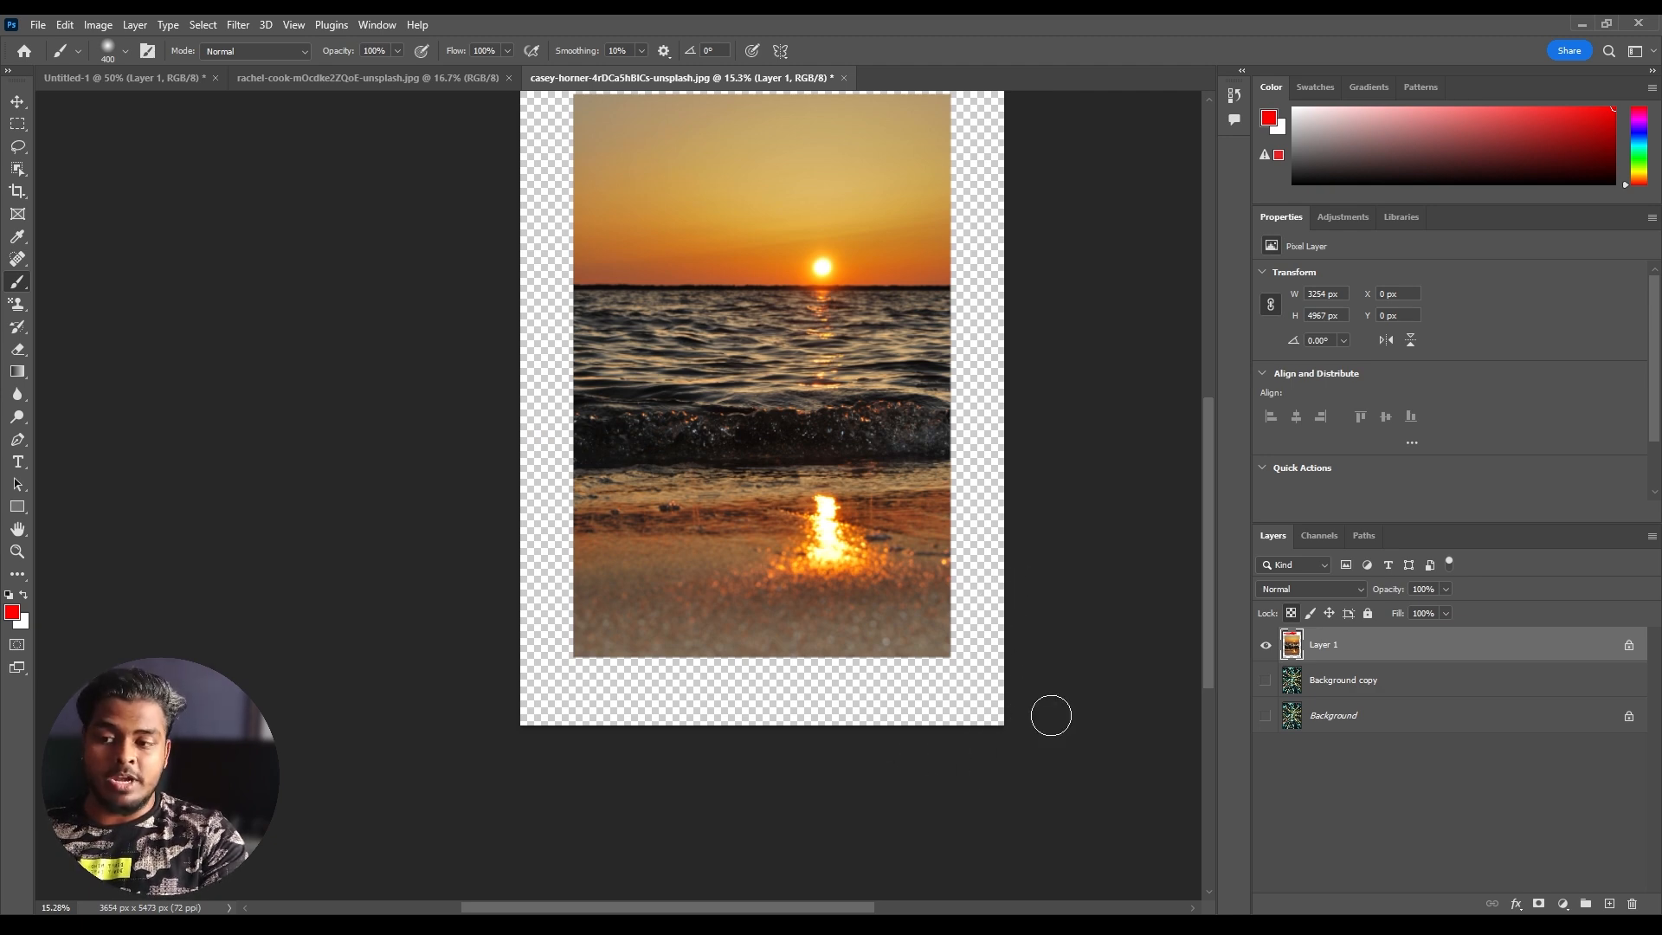
{"action": "scroll", "coordinate": [953, 704], "scroll_direction": "up", "scroll_amount": 3}
{"action": "scroll", "coordinate": [951, 708], "scroll_direction": "up", "scroll_amount": 1}
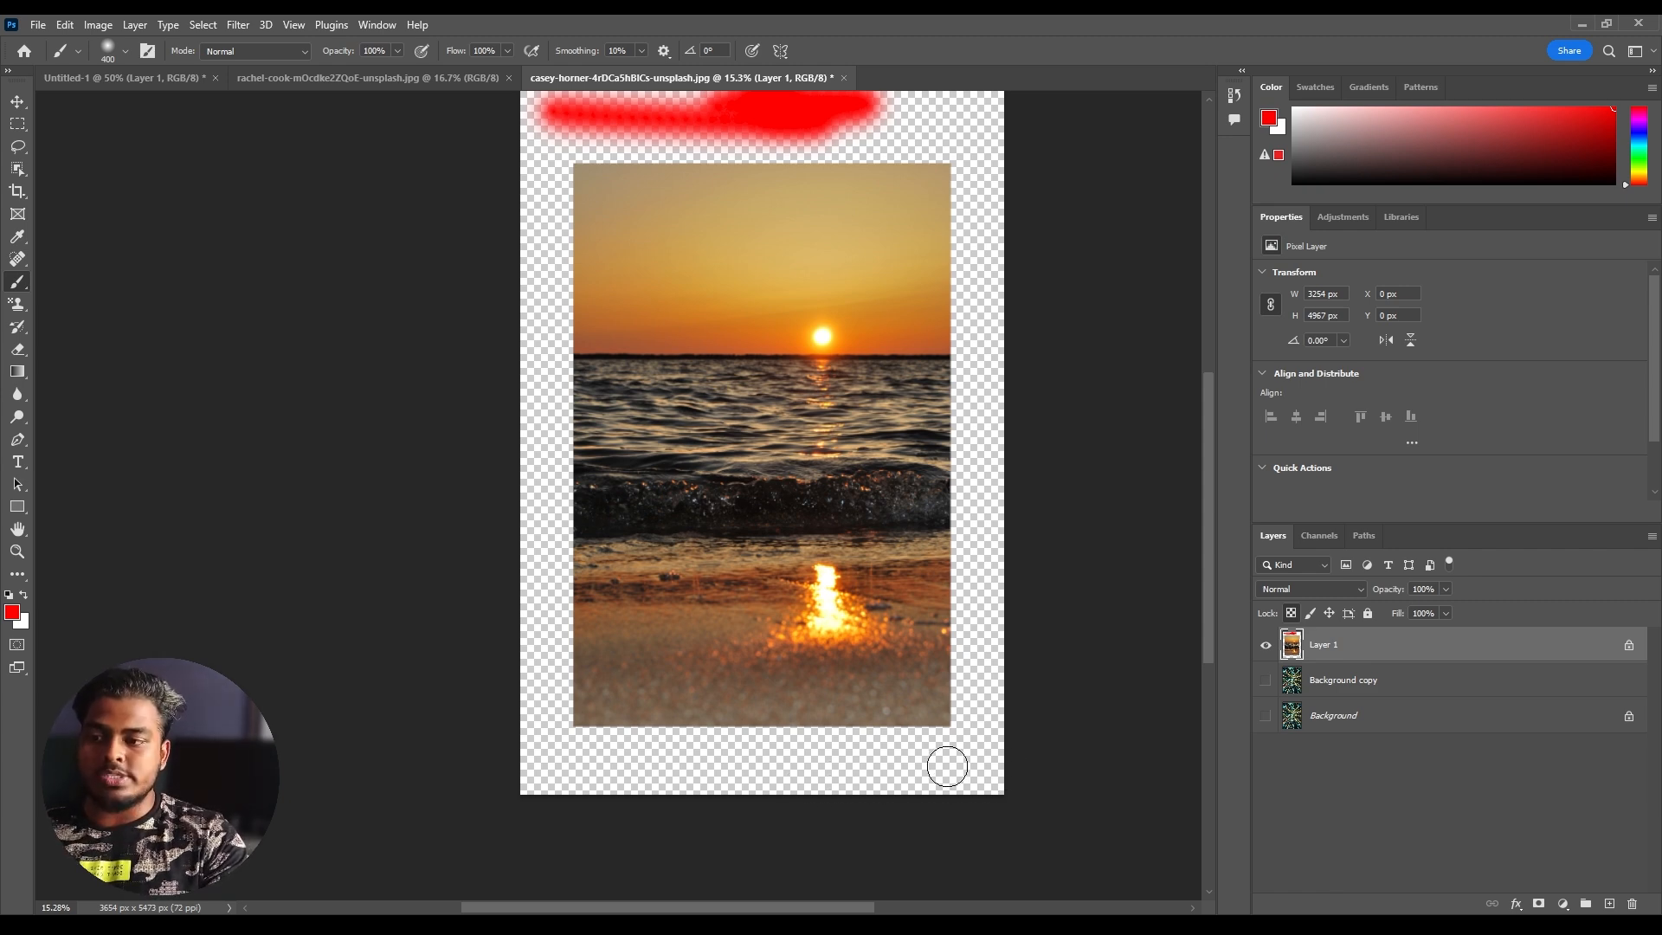
{"action": "mouse_move", "coordinate": [932, 770]}
{"action": "left_mouse_down"}
{"action": "mouse_move", "coordinate": [849, 554]}
{"action": "mouse_move", "coordinate": [862, 604]}
{"action": "mouse_move", "coordinate": [709, 653]}
{"action": "mouse_move", "coordinate": [791, 507]}
{"action": "mouse_move", "coordinate": [580, 419]}
{"action": "mouse_move", "coordinate": [746, 337]}
{"action": "mouse_move", "coordinate": [466, 138]}
{"action": "mouse_move", "coordinate": [545, 483]}
{"action": "mouse_move", "coordinate": [632, 244]}
{"action": "mouse_move", "coordinate": [521, 316]}
{"action": "mouse_move", "coordinate": [690, 185]}
{"action": "mouse_move", "coordinate": [596, 257]}
{"action": "mouse_move", "coordinate": [597, 209]}
{"action": "mouse_move", "coordinate": [790, 277]}
{"action": "mouse_move", "coordinate": [646, 343]}
{"action": "mouse_move", "coordinate": [687, 389]}
{"action": "left_mouse_up"}
{"action": "key", "text": "ctrl+z"}
{"action": "key", "text": "ctrl+z"}
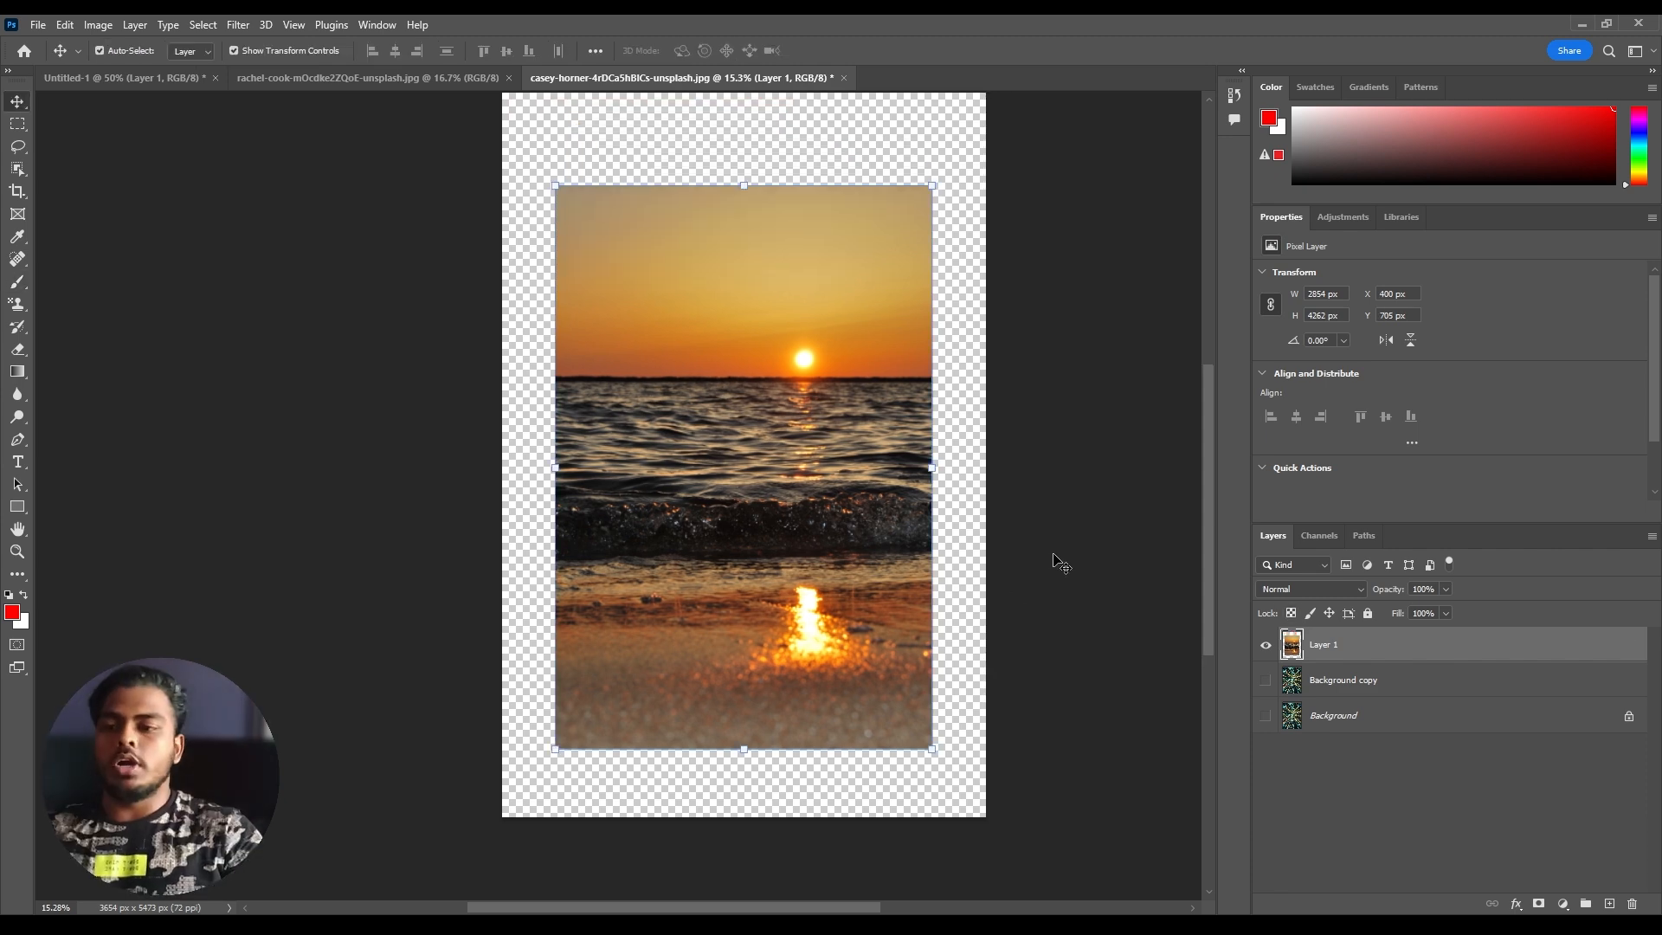
Lock the image pixels of Layer 1, and move and enlarge the sunset photo to about 3304 by 4935 px
{"action": "left_click", "coordinate": [1310, 615]}
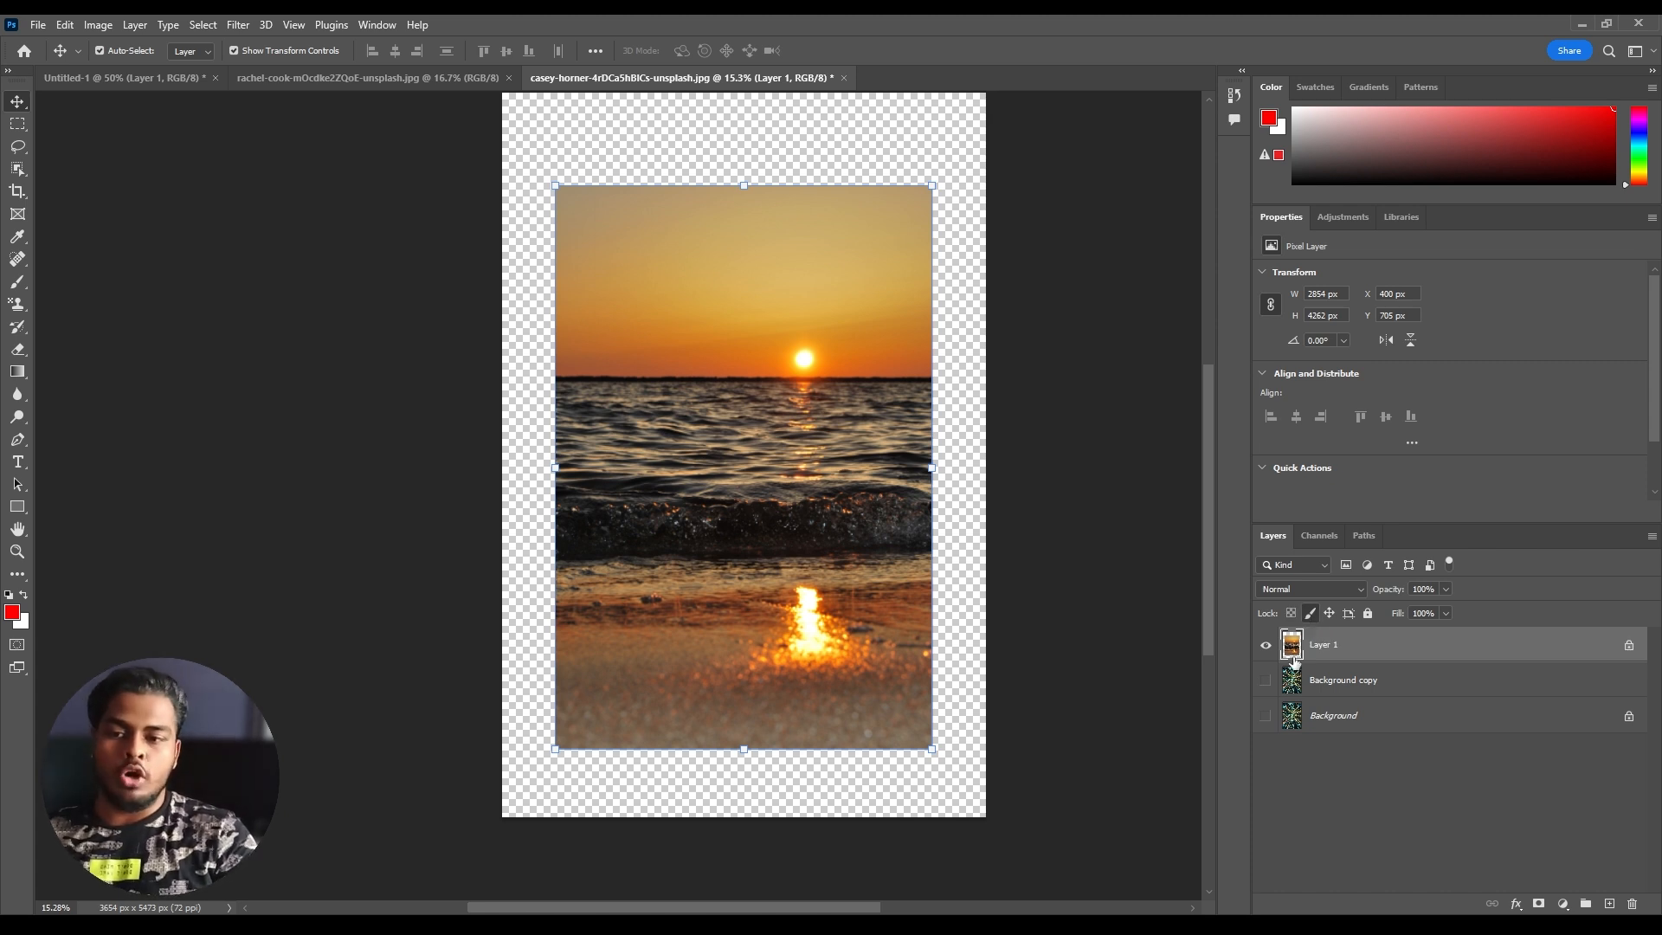
{"action": "left_click_drag", "start_coordinate": [777, 528], "coordinate": [847, 493]}
{"action": "left_click_drag", "start_coordinate": [619, 193], "coordinate": [561, 96]}
{"action": "left_click_drag", "start_coordinate": [866, 354], "coordinate": [833, 381]}
{"action": "key", "text": "Return"}
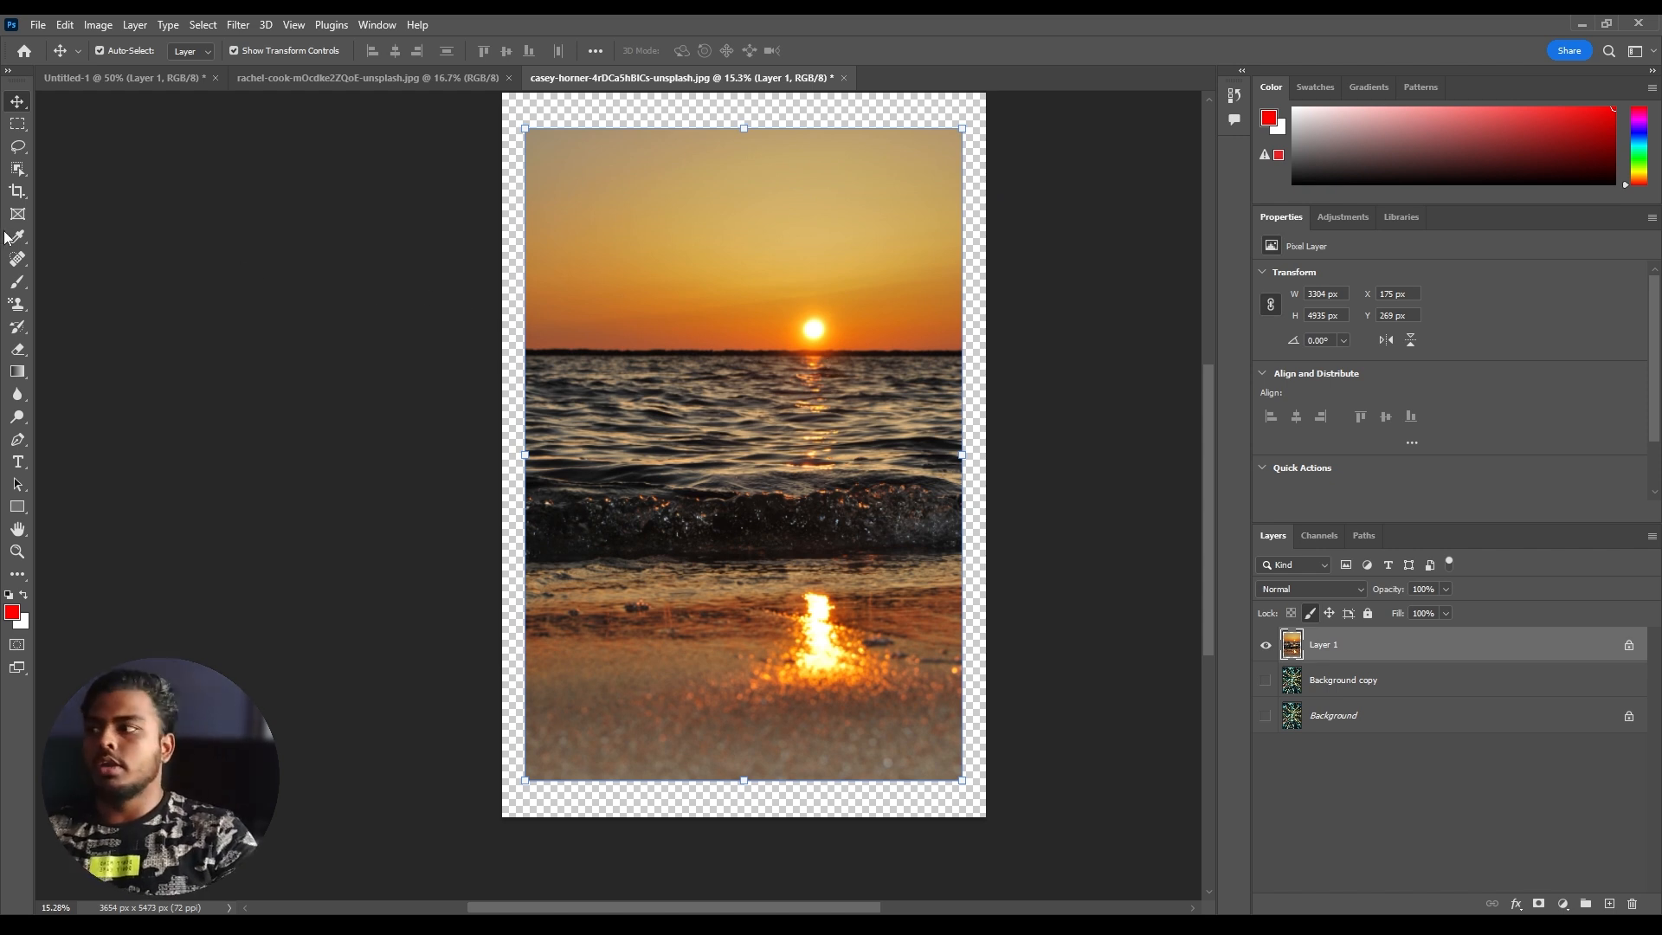
Try to paint on the sunset photo with the Brush tool while its image pixels are locked
{"action": "key", "text": "b"}
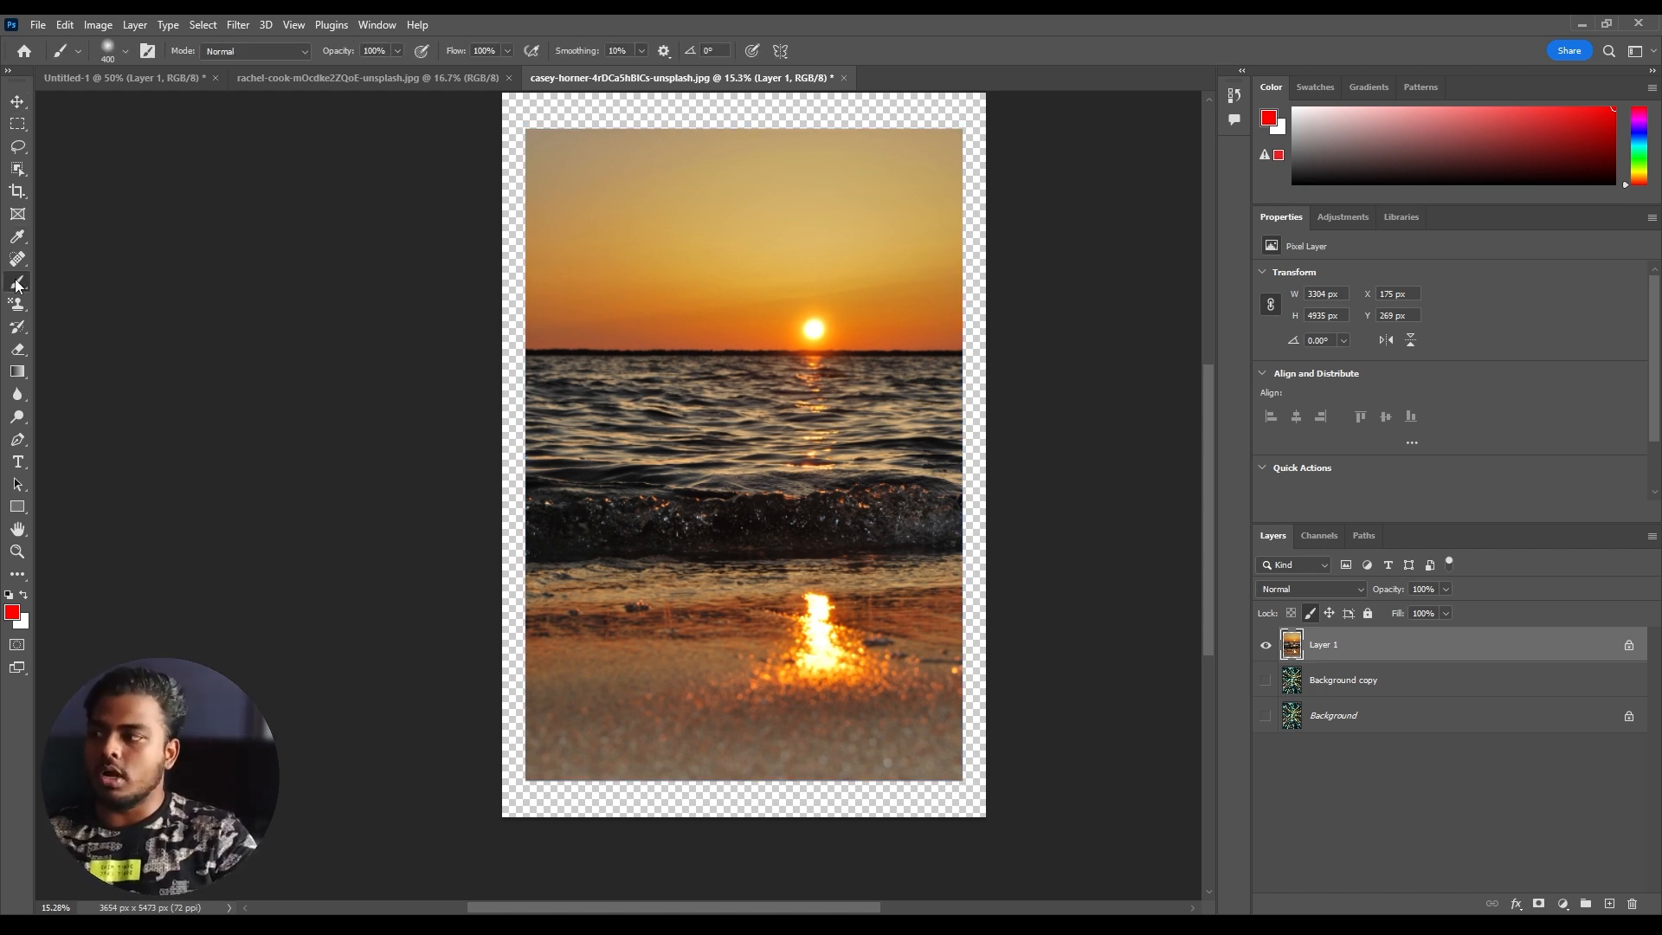
{"action": "left_click", "coordinate": [639, 299]}
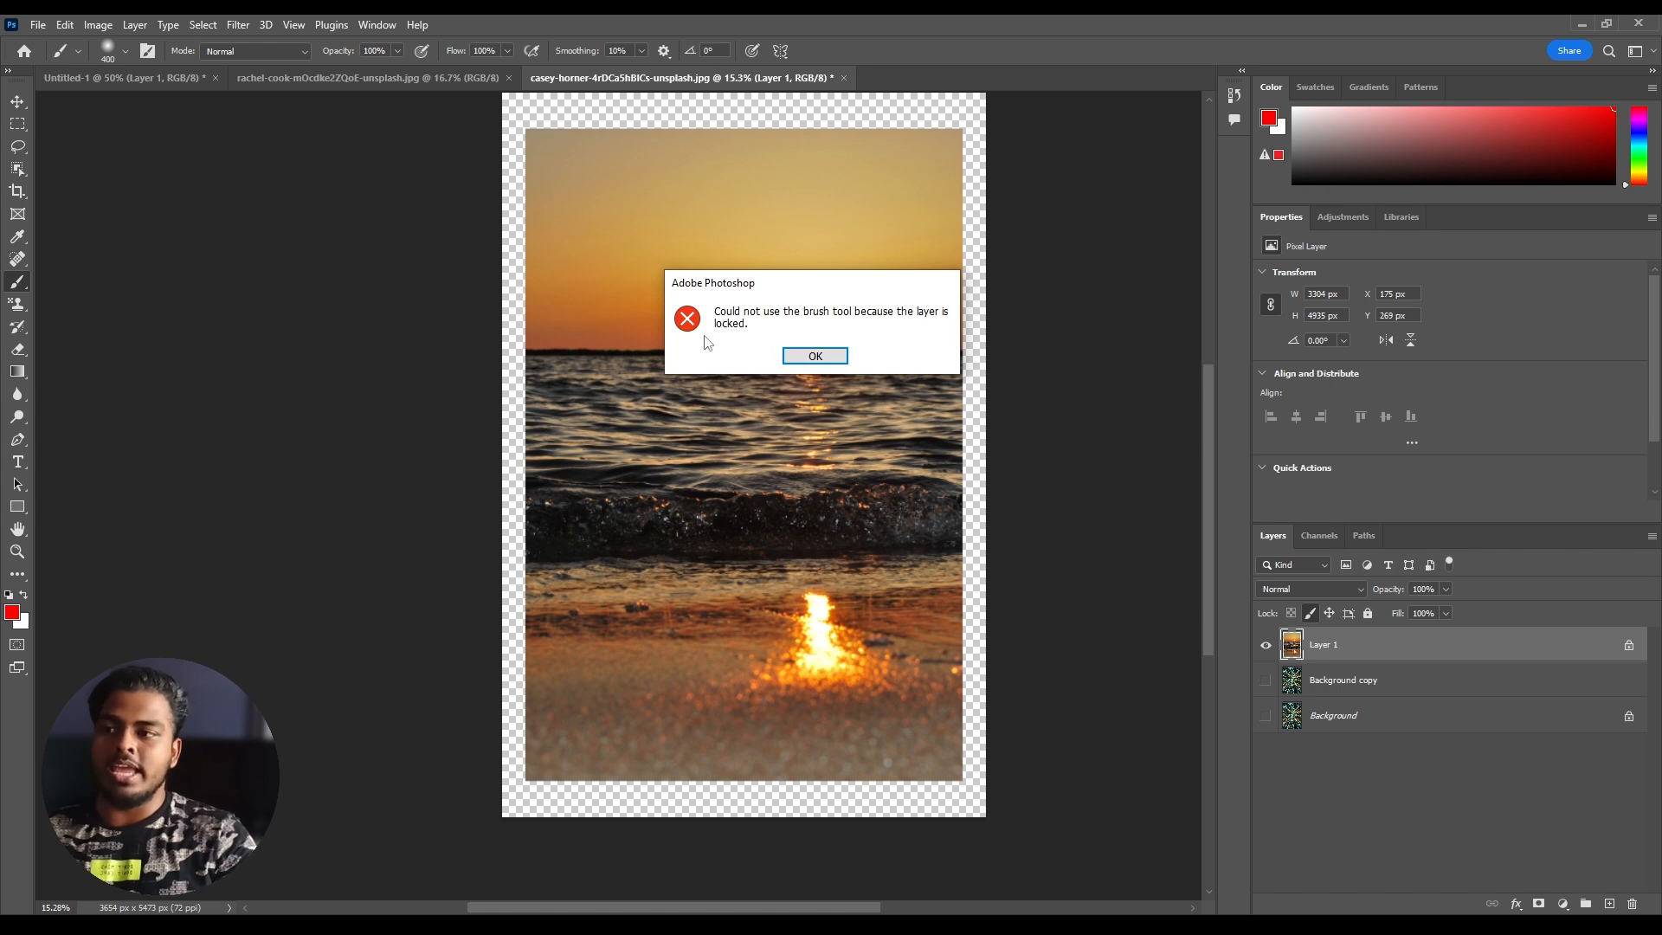
{"action": "left_click", "coordinate": [816, 356]}
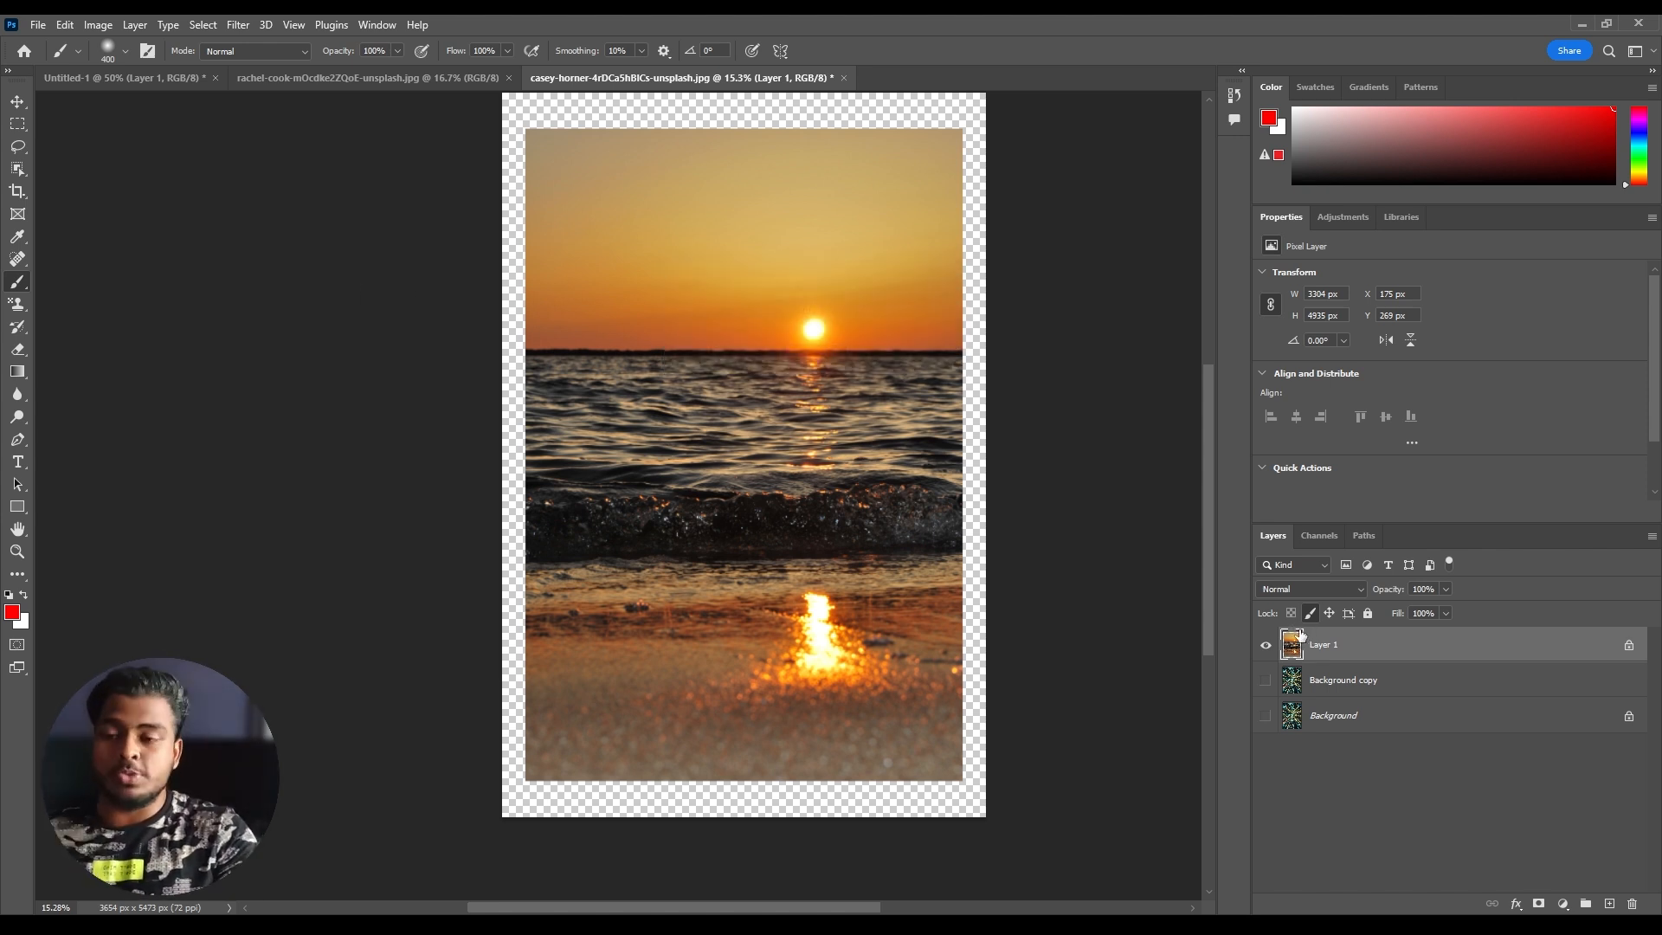
Scale the sunset photo on Layer 1 down to about 2790 by 4167 px, undoing the extra move before applying
{"action": "key", "text": "ctrl+t"}
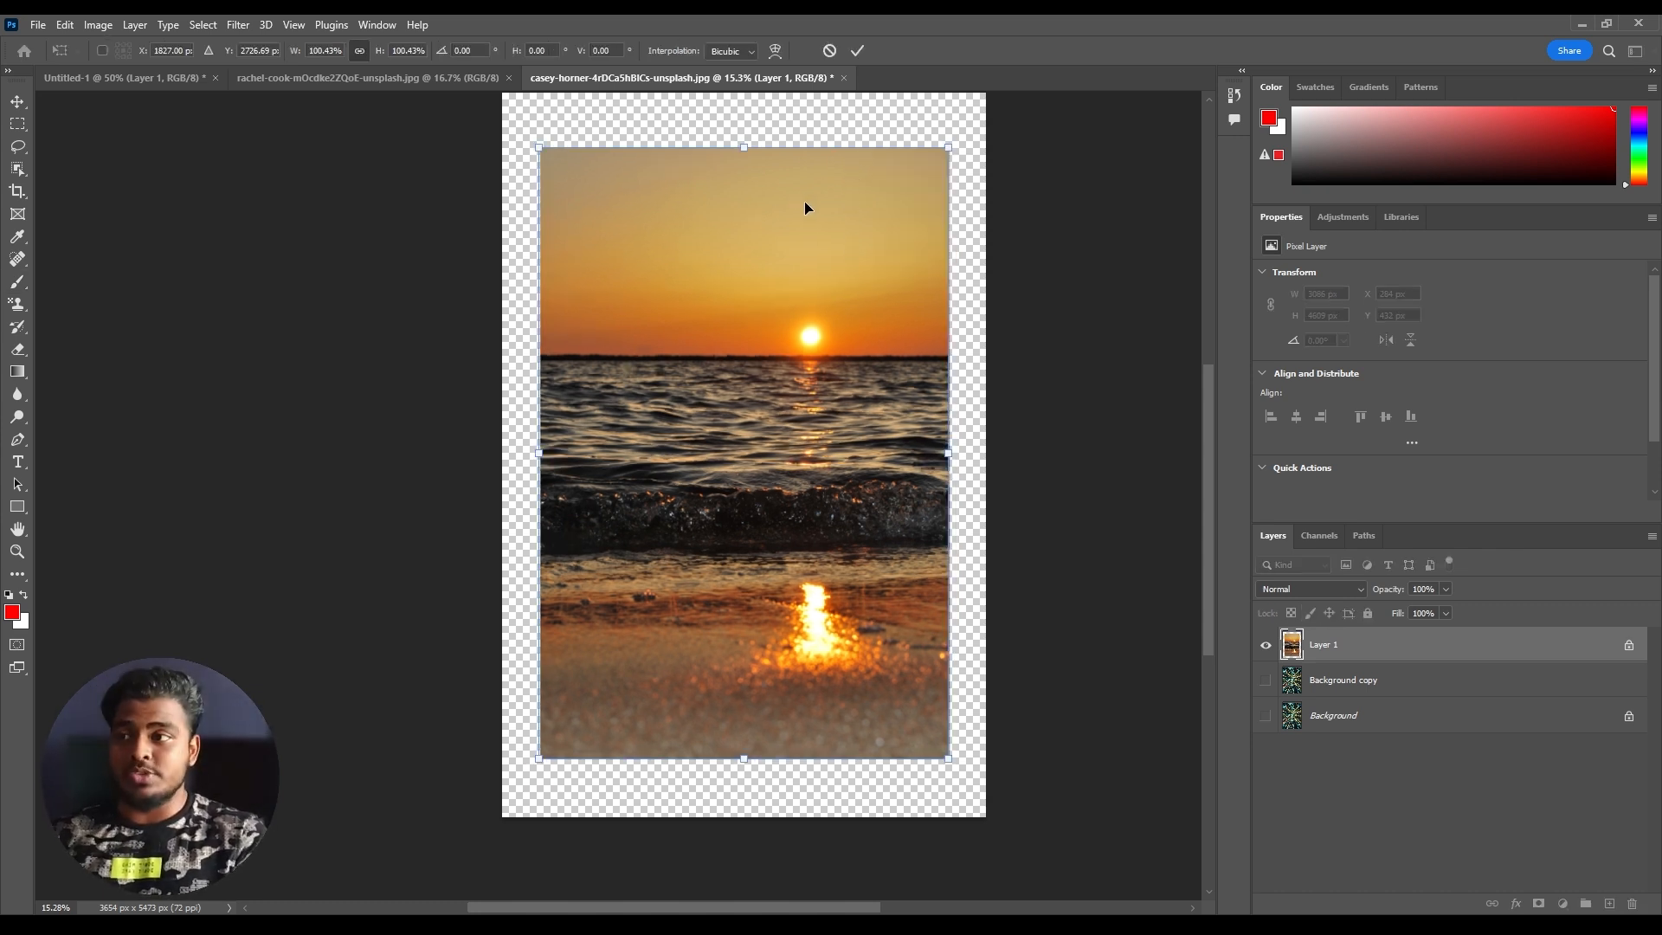
{"action": "left_click_drag", "start_coordinate": [743, 147], "coordinate": [720, 212]}
{"action": "mouse_move", "coordinate": [763, 310]}
{"action": "left_mouse_down"}
{"action": "mouse_move", "coordinate": [775, 293]}
{"action": "mouse_move", "coordinate": [784, 306]}
{"action": "left_mouse_up"}
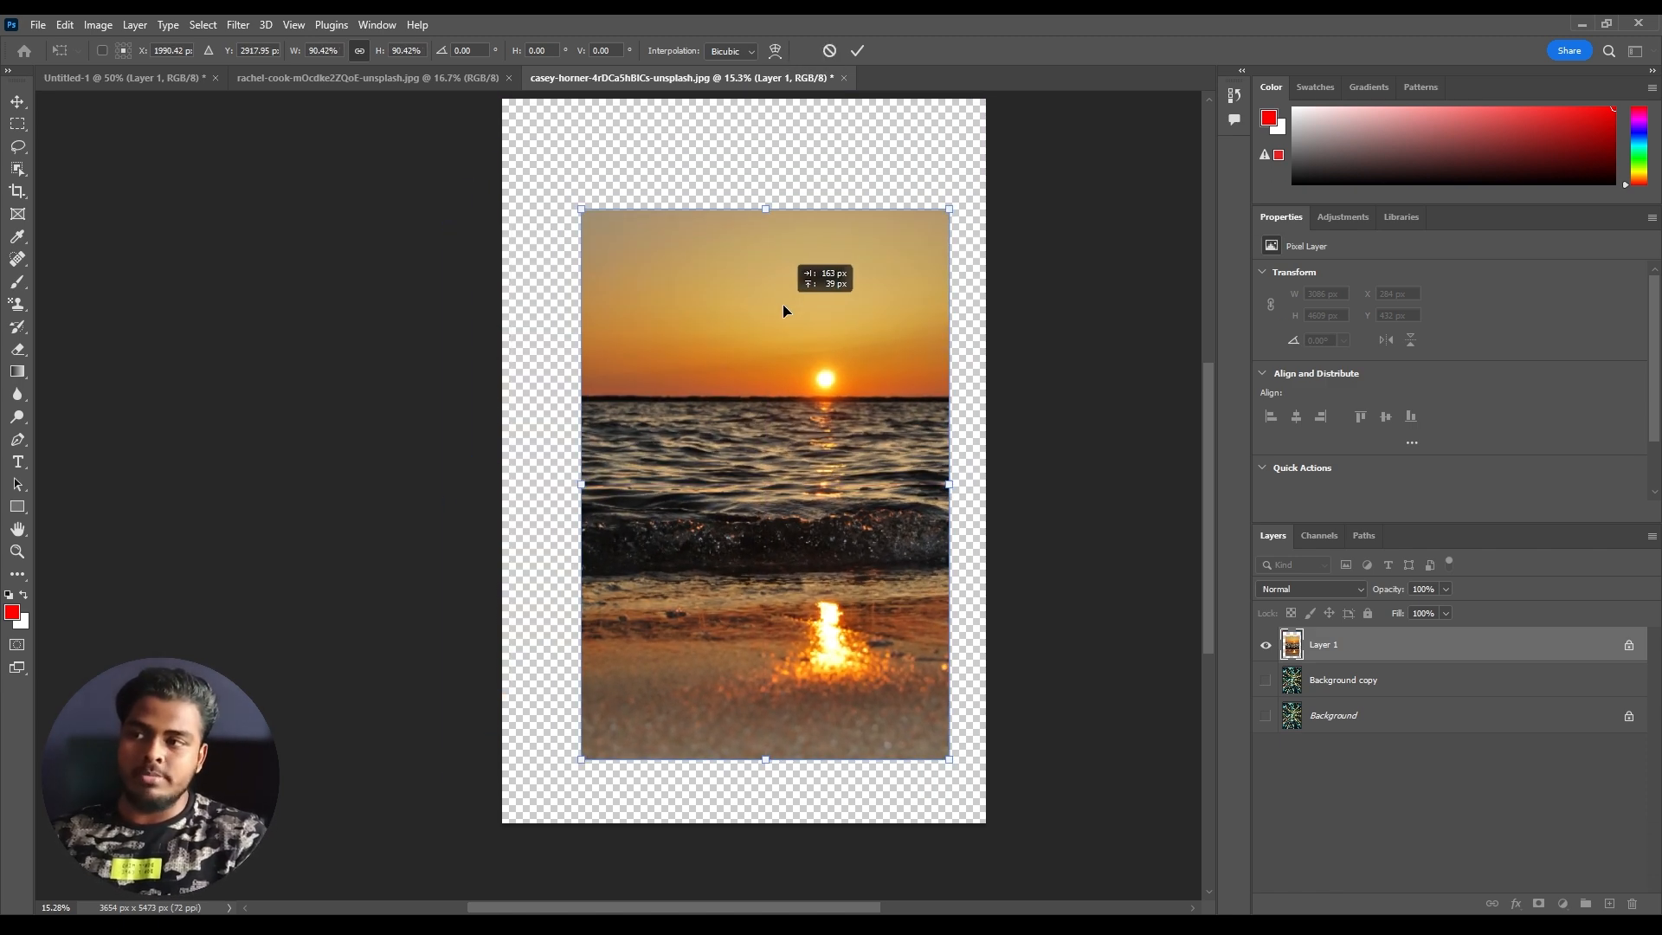
{"action": "key", "text": "ctrl+z"}
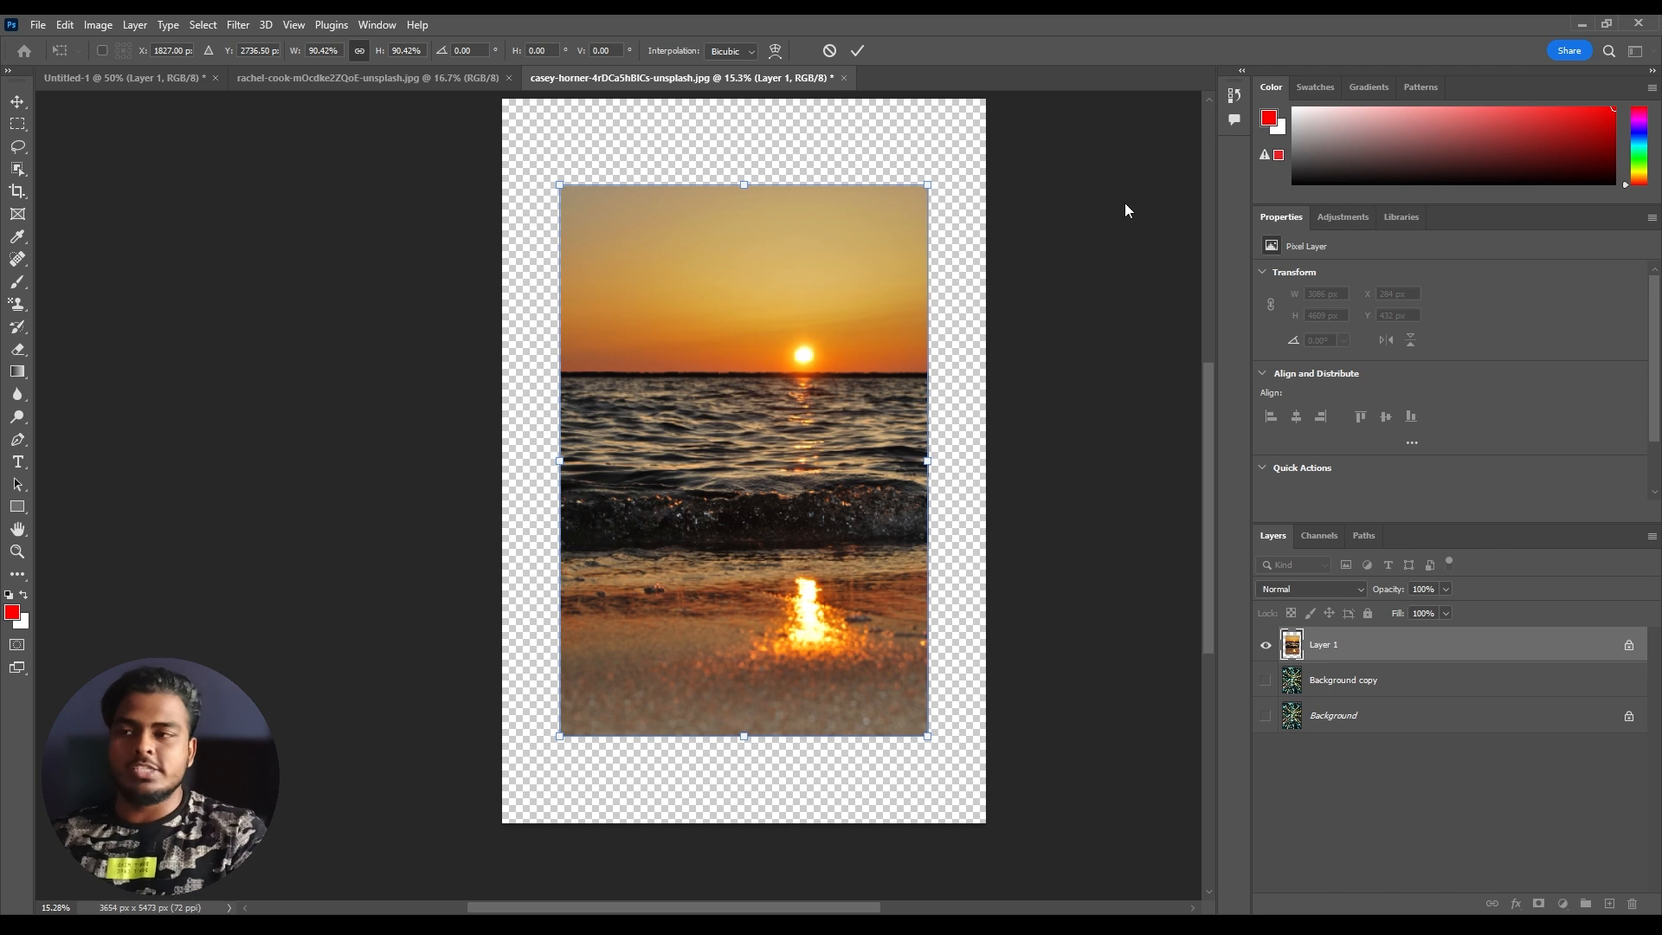
{"action": "key", "text": "Return"}
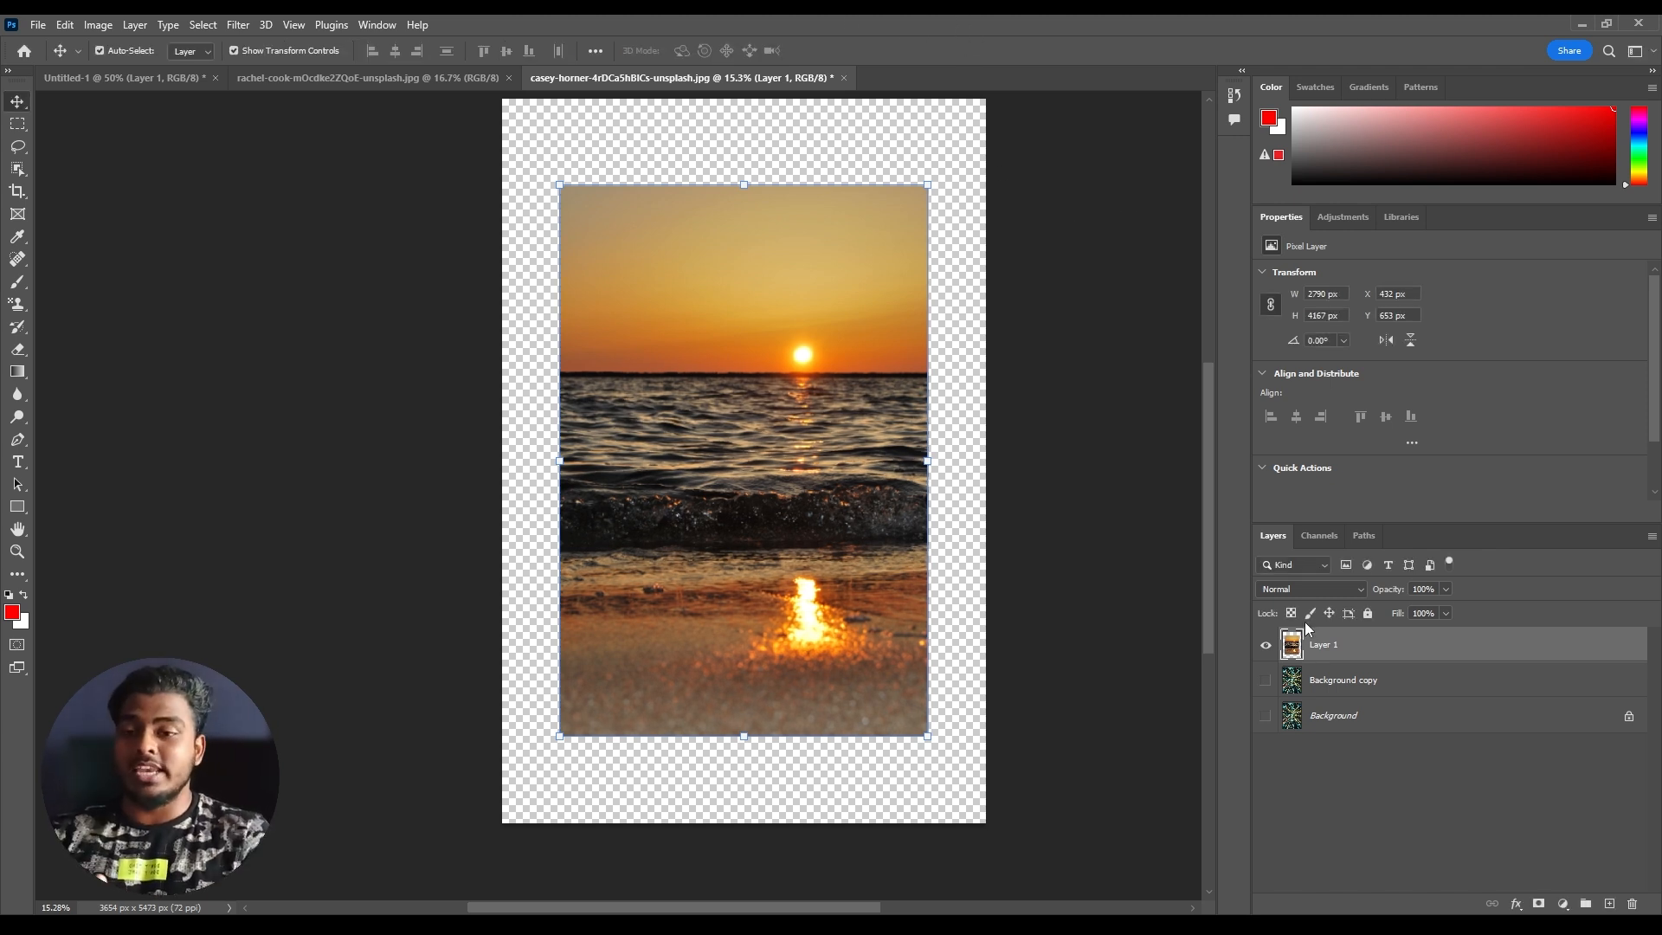
Lock only the position of Layer 1 and try repeatedly to move the sunset photo on the canvas
{"action": "left_click", "coordinate": [1329, 614]}
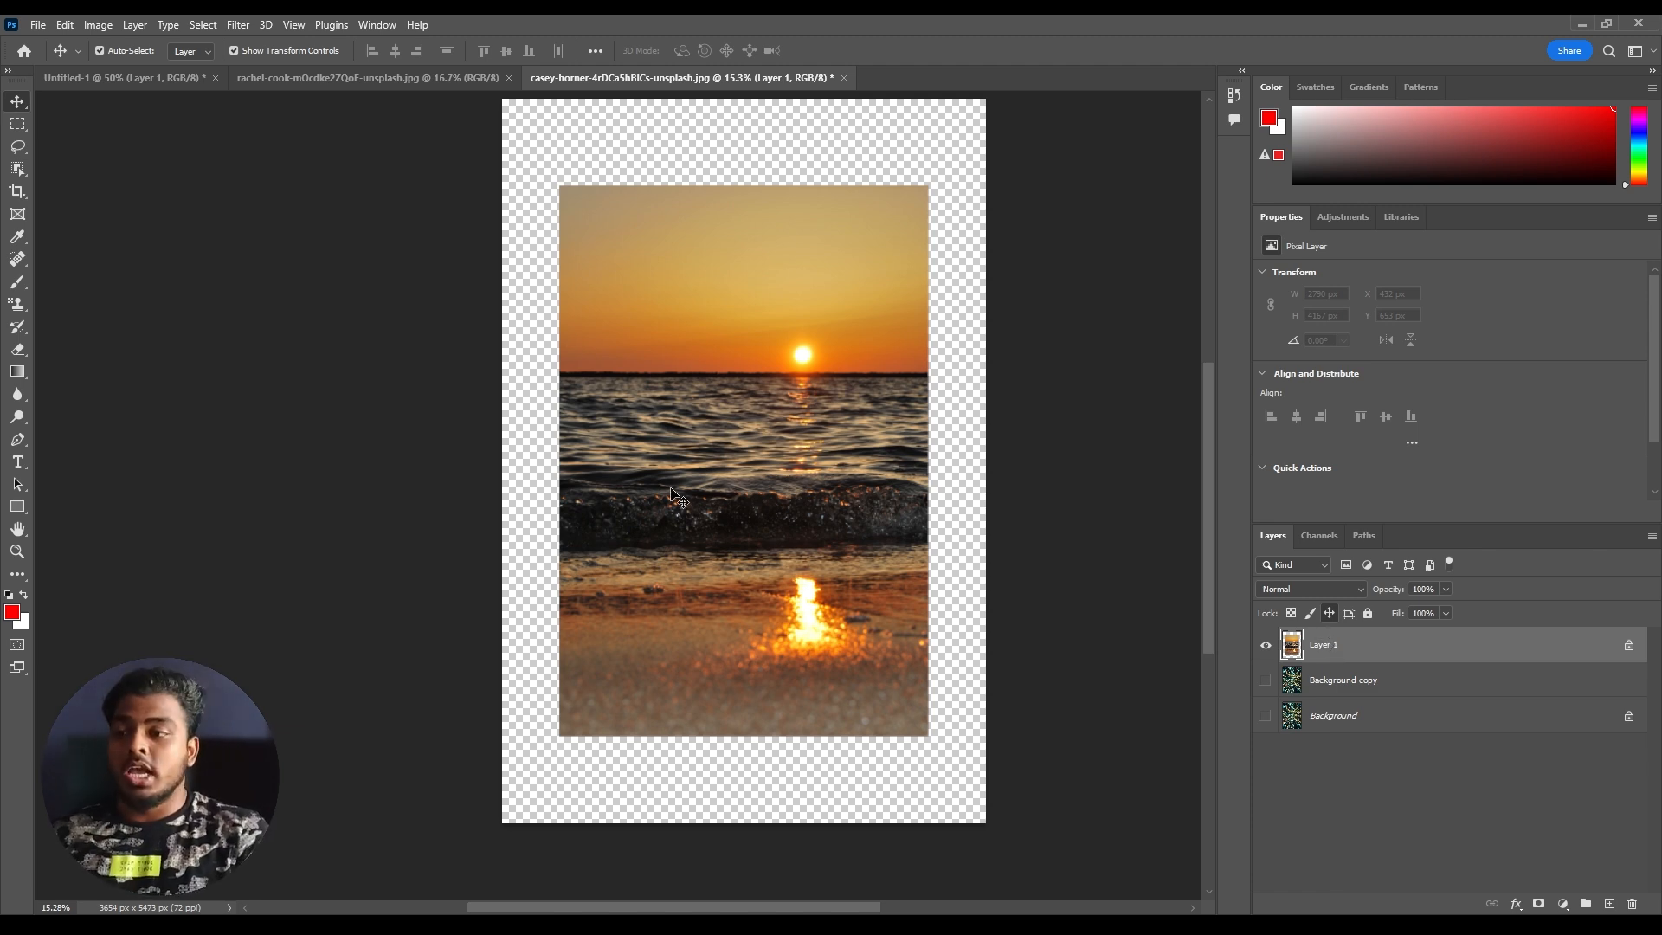
{"action": "left_click", "coordinate": [746, 370]}
{"action": "left_click_drag", "start_coordinate": [746, 369], "coordinate": [725, 460]}
{"action": "left_click_drag", "start_coordinate": [698, 286], "coordinate": [781, 537]}
{"action": "left_click_drag", "start_coordinate": [701, 271], "coordinate": [800, 538]}
{"action": "left_click_drag", "start_coordinate": [567, 294], "coordinate": [769, 556]}
{"action": "left_click_drag", "start_coordinate": [612, 189], "coordinate": [750, 493]}
{"action": "left_click_drag", "start_coordinate": [601, 258], "coordinate": [779, 508]}
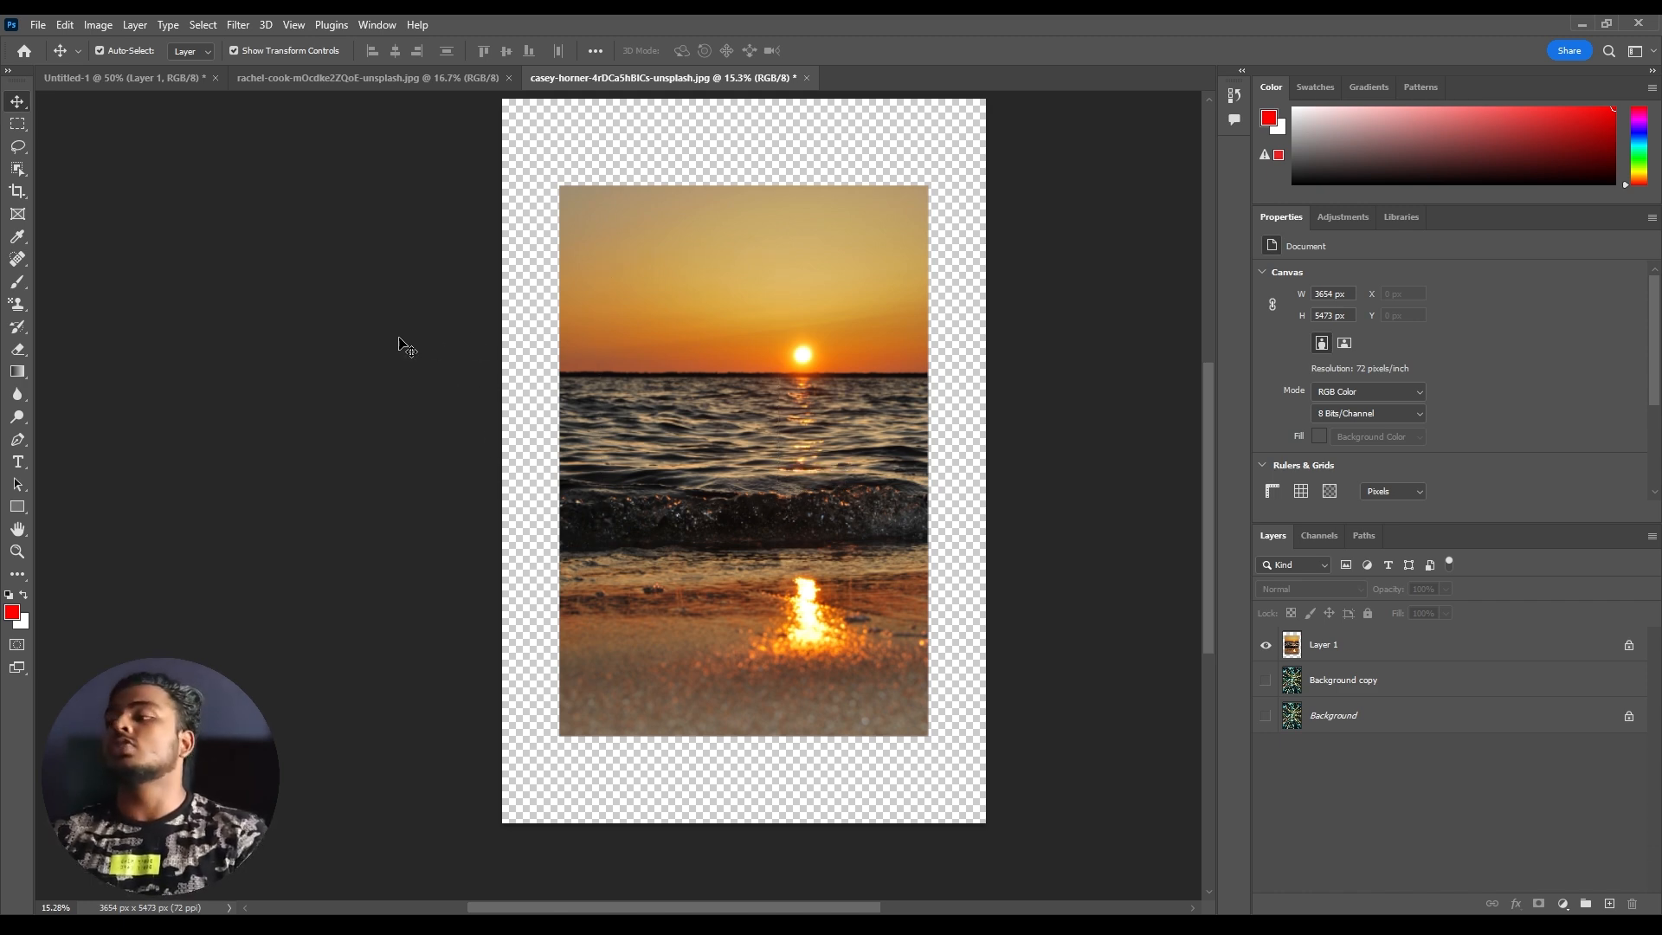
Paint looping red brush strokes over the position-locked Layer 1, and erase across the photo with the Eraser tool
{"action": "key", "text": "b"}
{"action": "left_click", "coordinate": [1369, 645]}
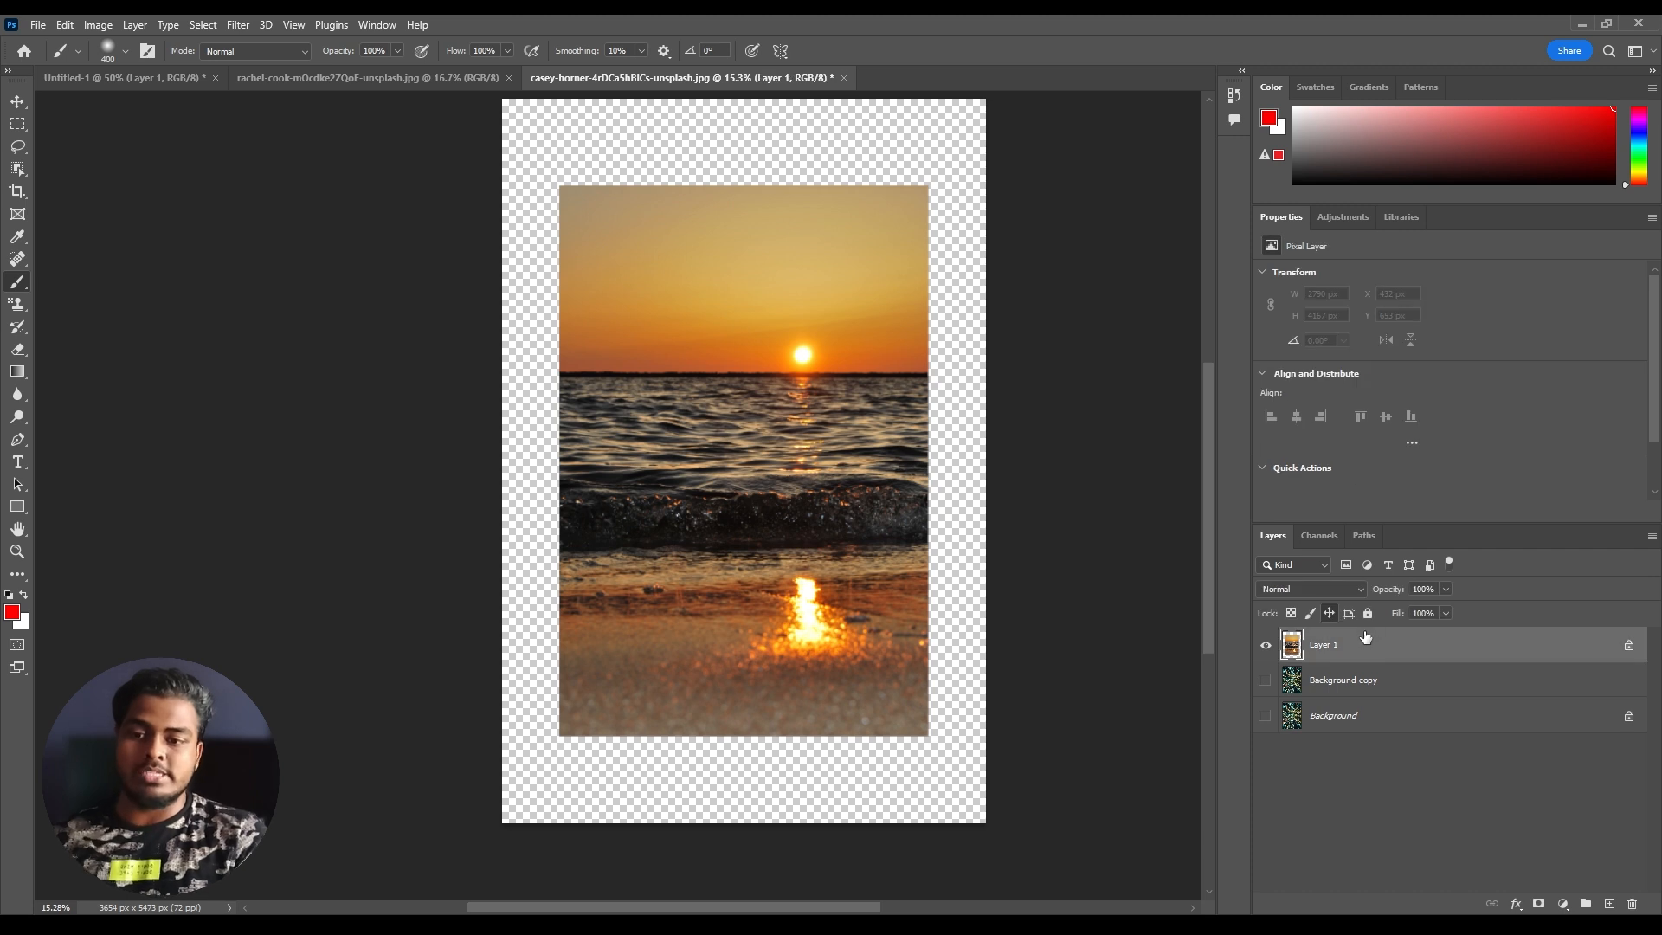
{"action": "mouse_move", "coordinate": [563, 171]}
{"action": "left_mouse_down"}
{"action": "mouse_move", "coordinate": [680, 497]}
{"action": "mouse_move", "coordinate": [856, 227]}
{"action": "mouse_move", "coordinate": [541, 373]}
{"action": "mouse_move", "coordinate": [675, 695]}
{"action": "mouse_move", "coordinate": [872, 472]}
{"action": "mouse_move", "coordinate": [775, 428]}
{"action": "mouse_move", "coordinate": [762, 537]}
{"action": "left_mouse_up"}
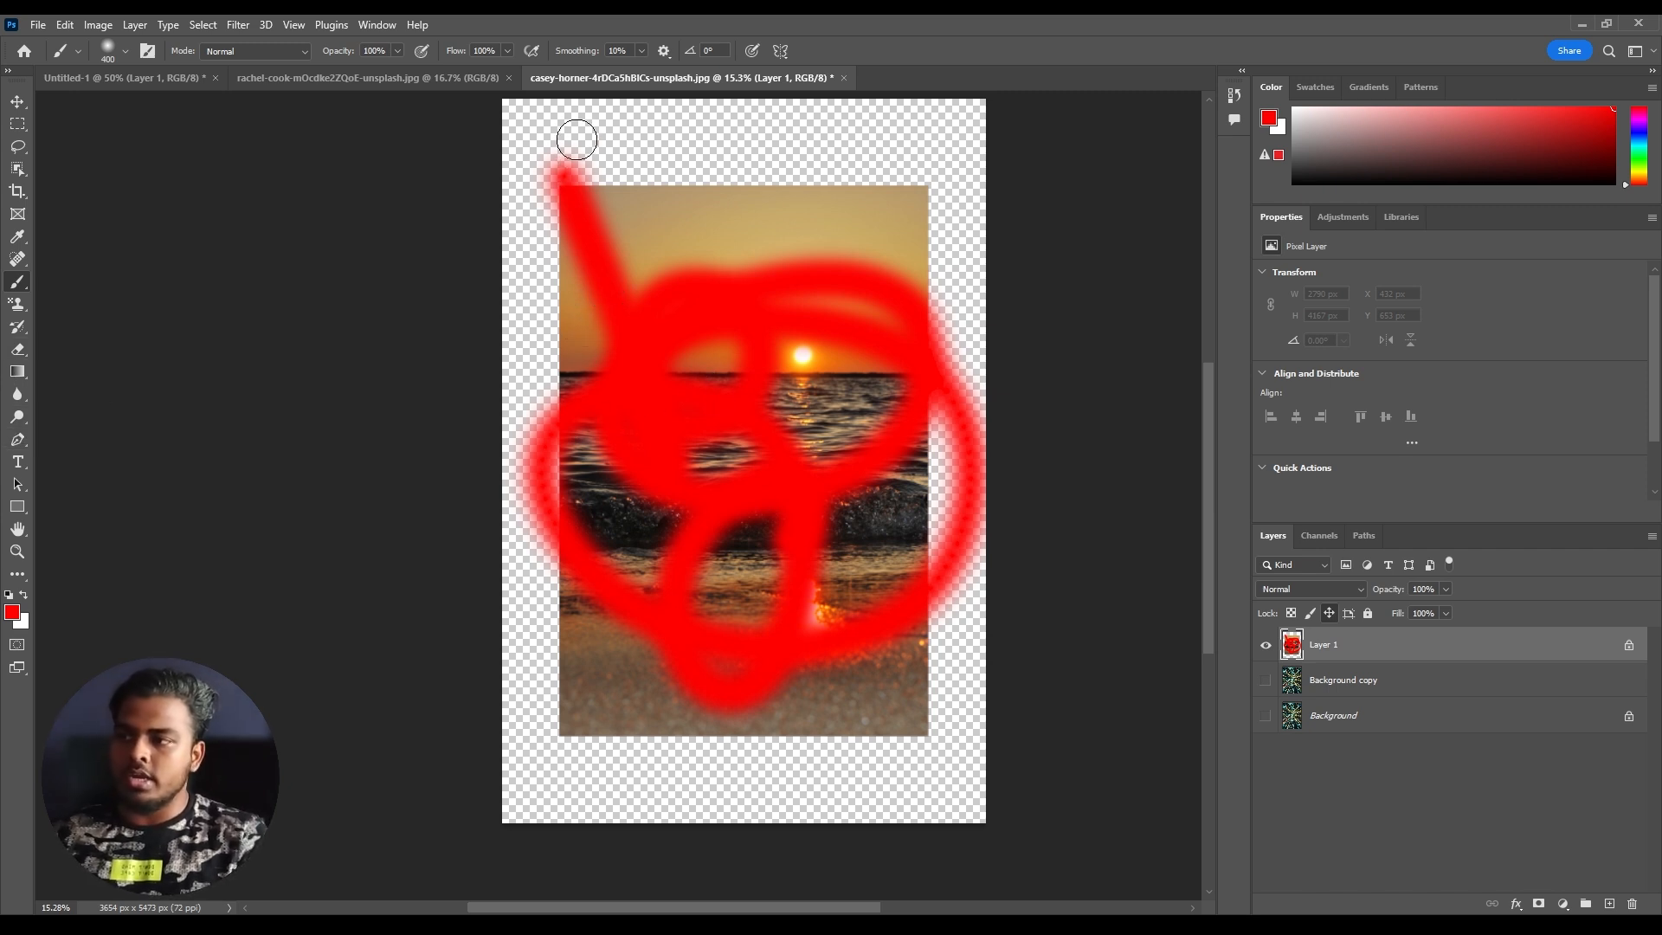
{"action": "left_click", "coordinate": [19, 347]}
{"action": "mouse_move", "coordinate": [723, 216]}
{"action": "left_mouse_down"}
{"action": "mouse_move", "coordinate": [1158, 106]}
{"action": "mouse_move", "coordinate": [856, 162]}
{"action": "mouse_move", "coordinate": [636, 437]}
{"action": "left_mouse_up"}
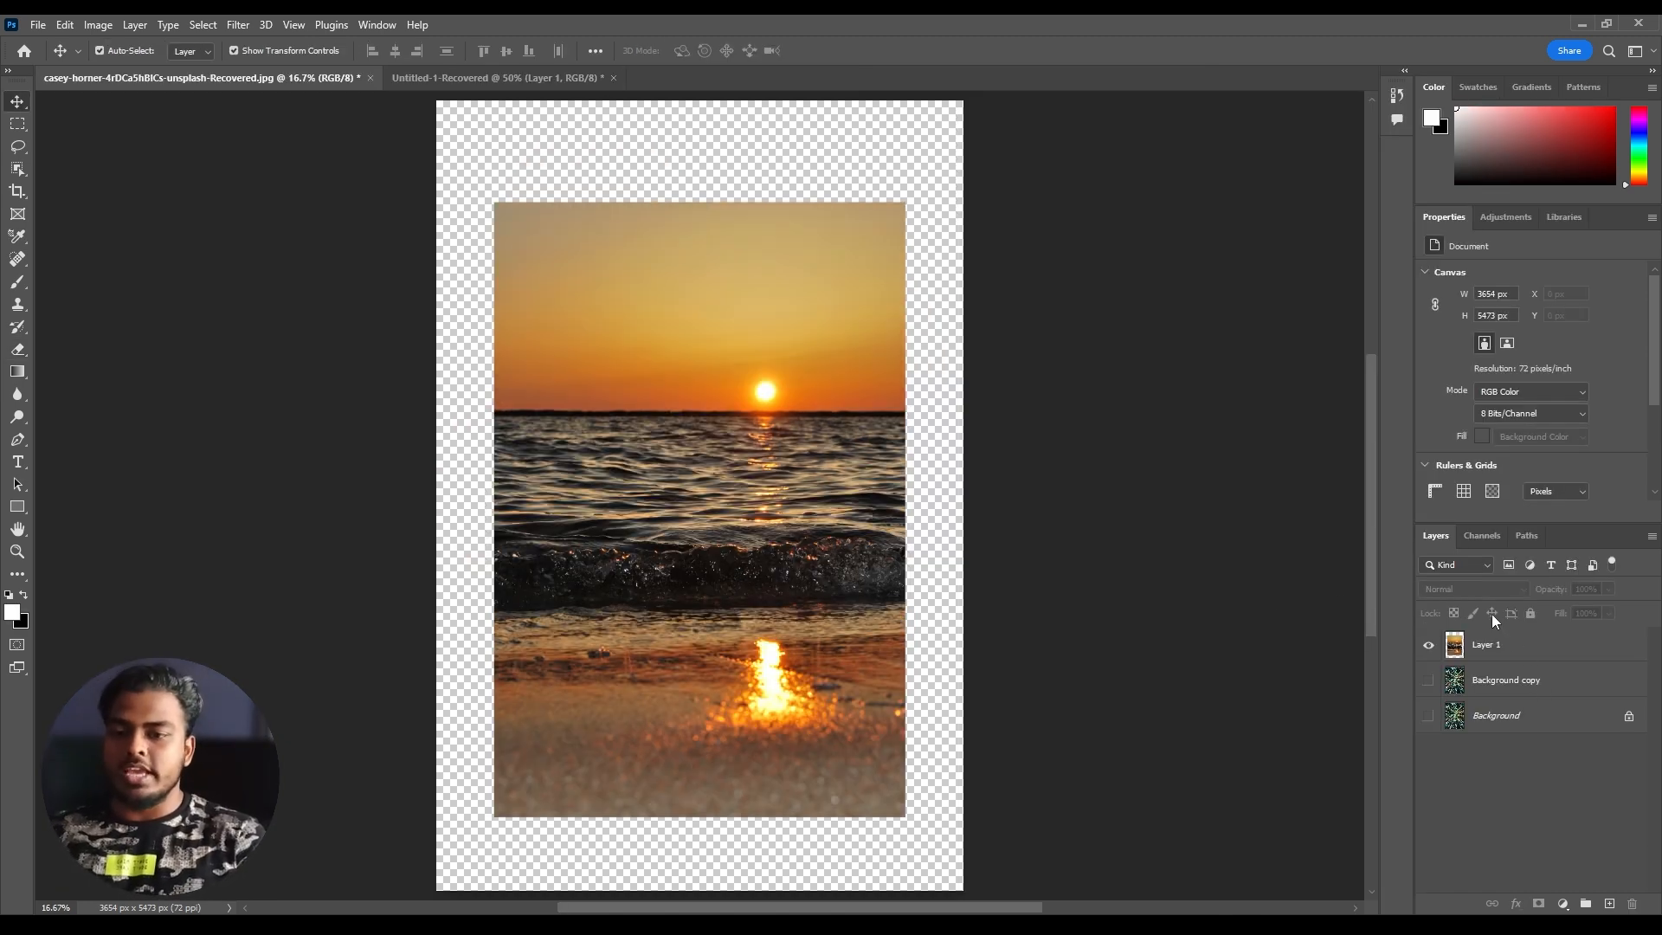
Lock all properties of Layer 1 and try to move the sunset photo
{"action": "left_click", "coordinate": [1506, 646]}
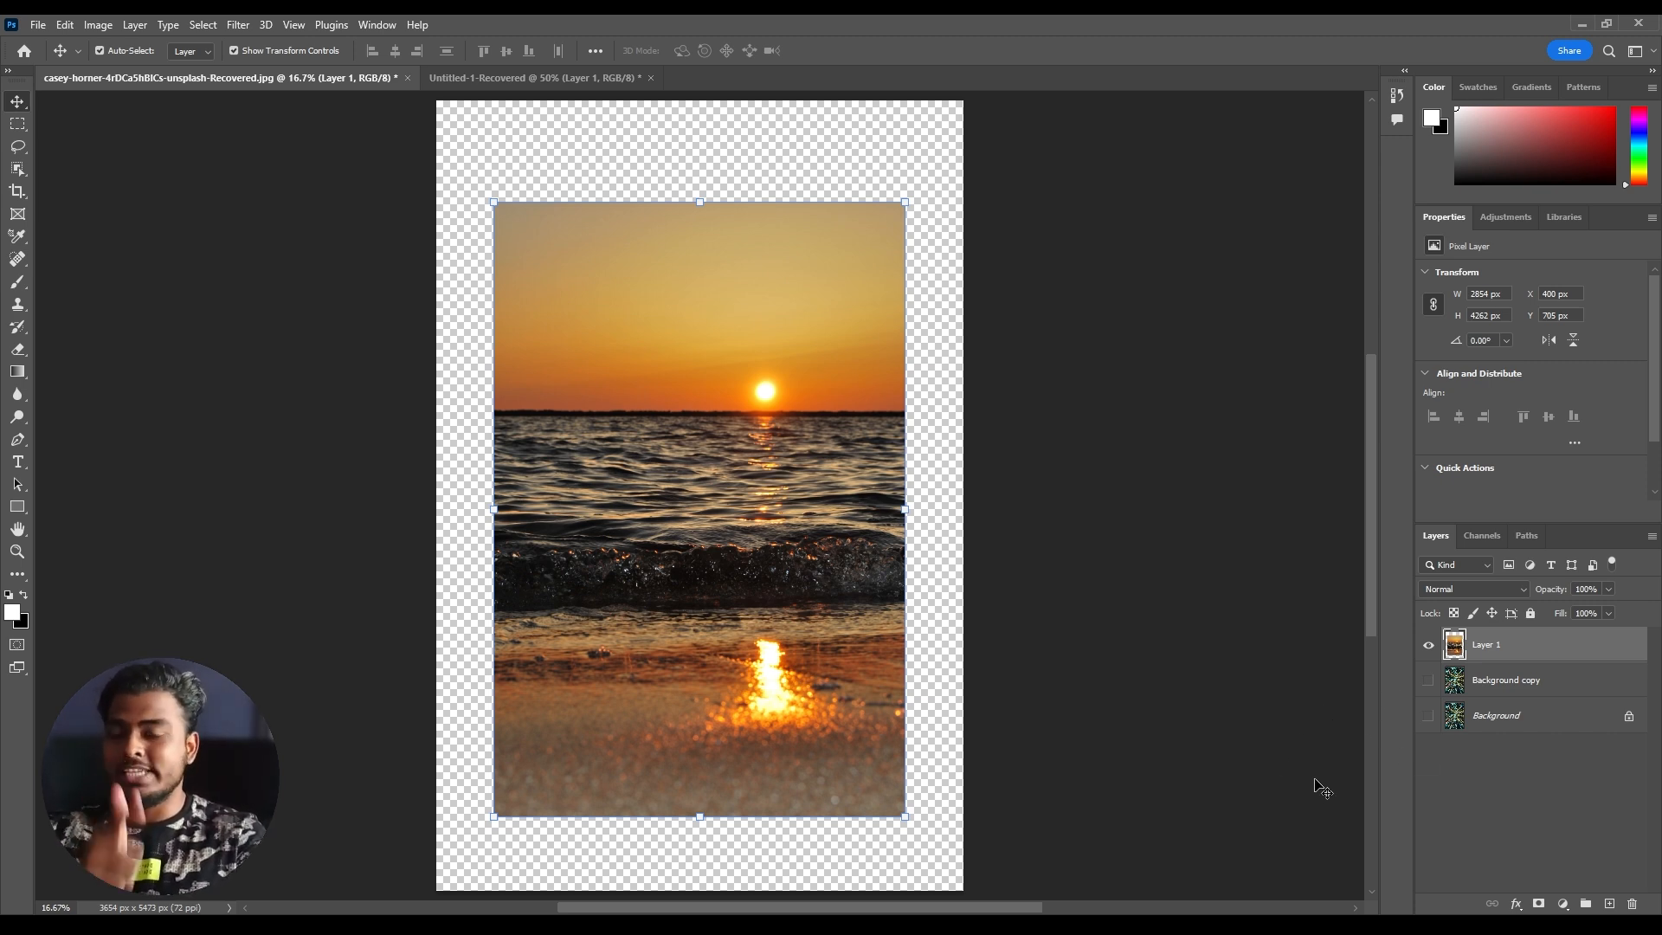
{"action": "left_click", "coordinate": [1531, 614]}
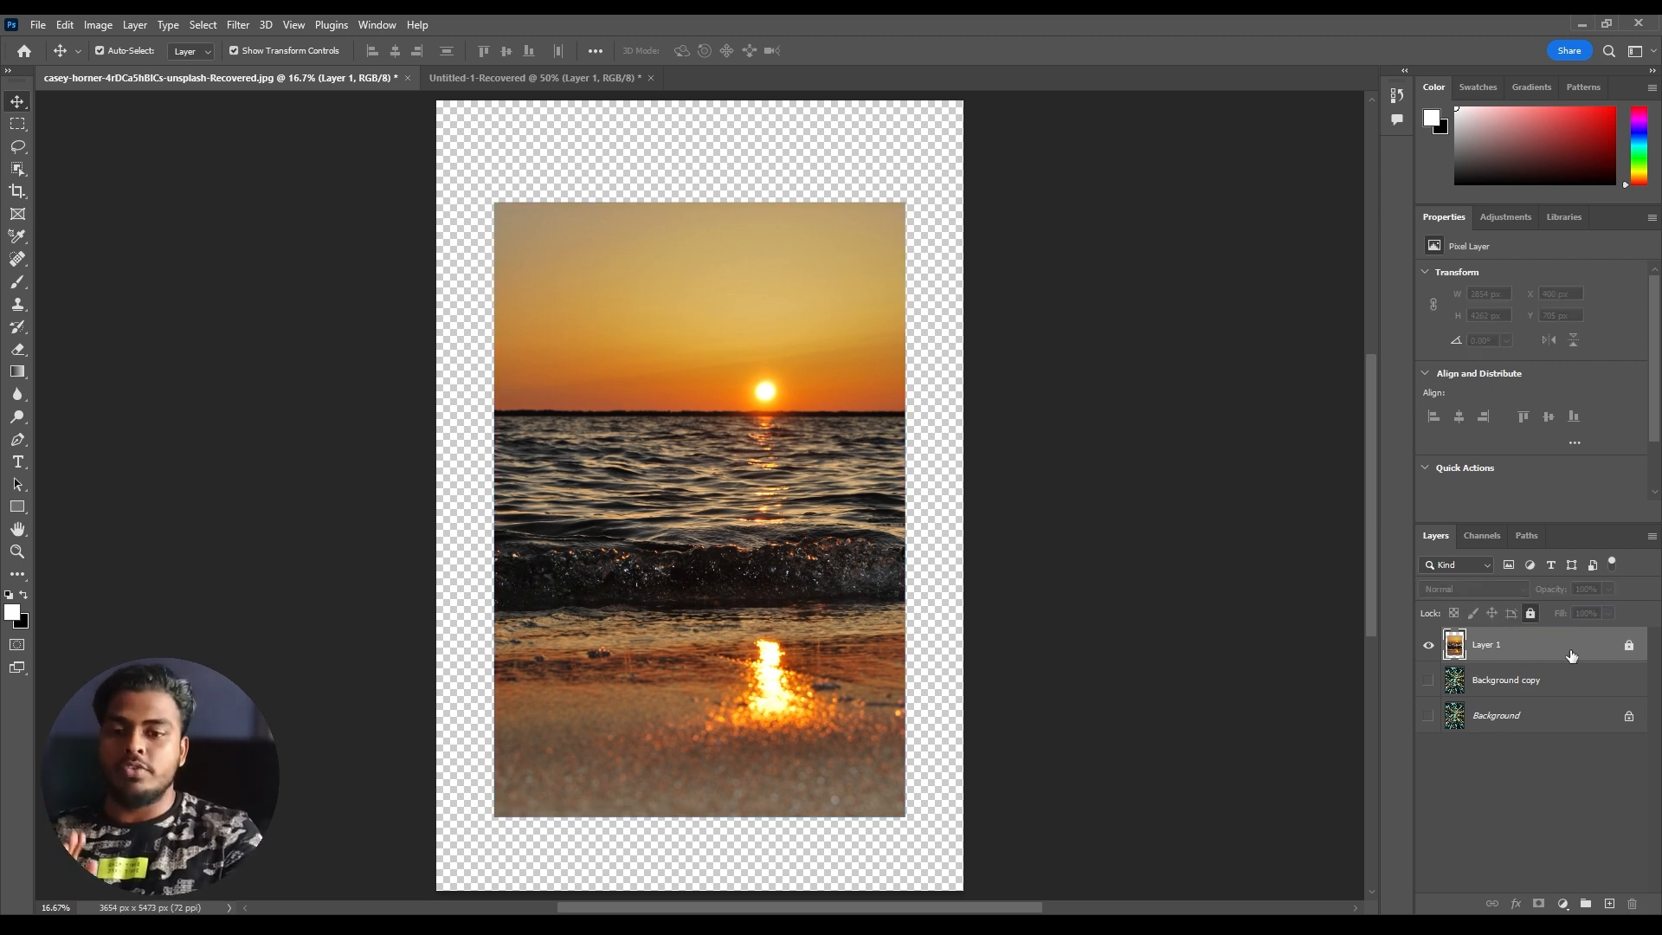
{"action": "left_click_drag", "start_coordinate": [552, 228], "coordinate": [774, 506]}
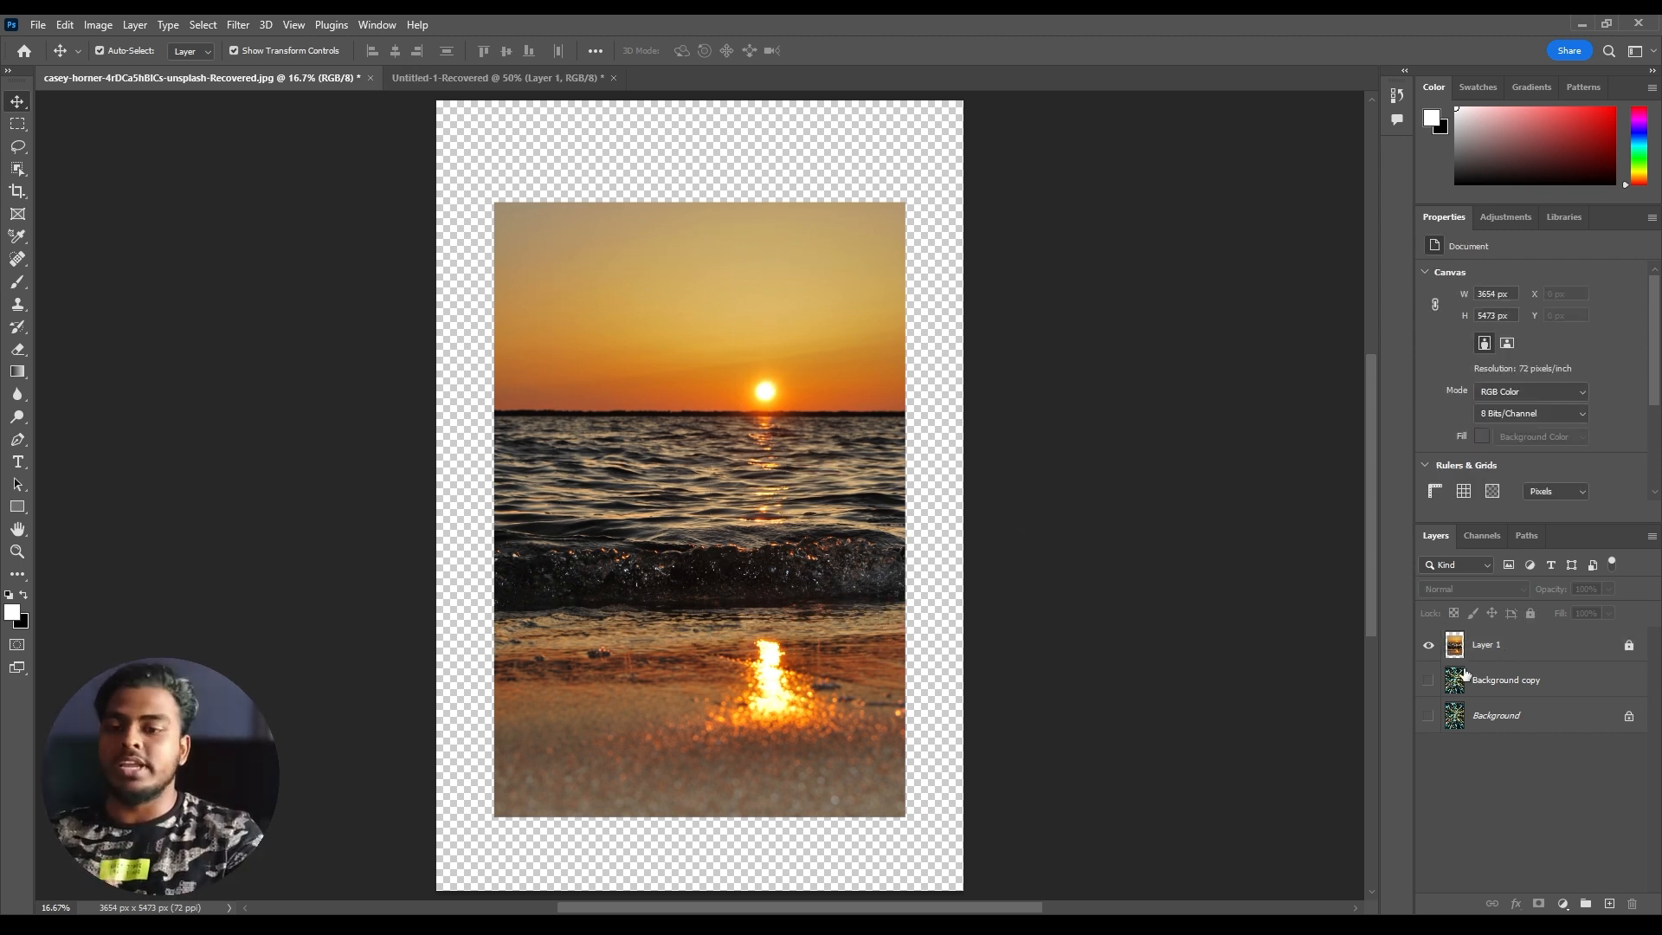
{"action": "left_click", "coordinate": [787, 519]}
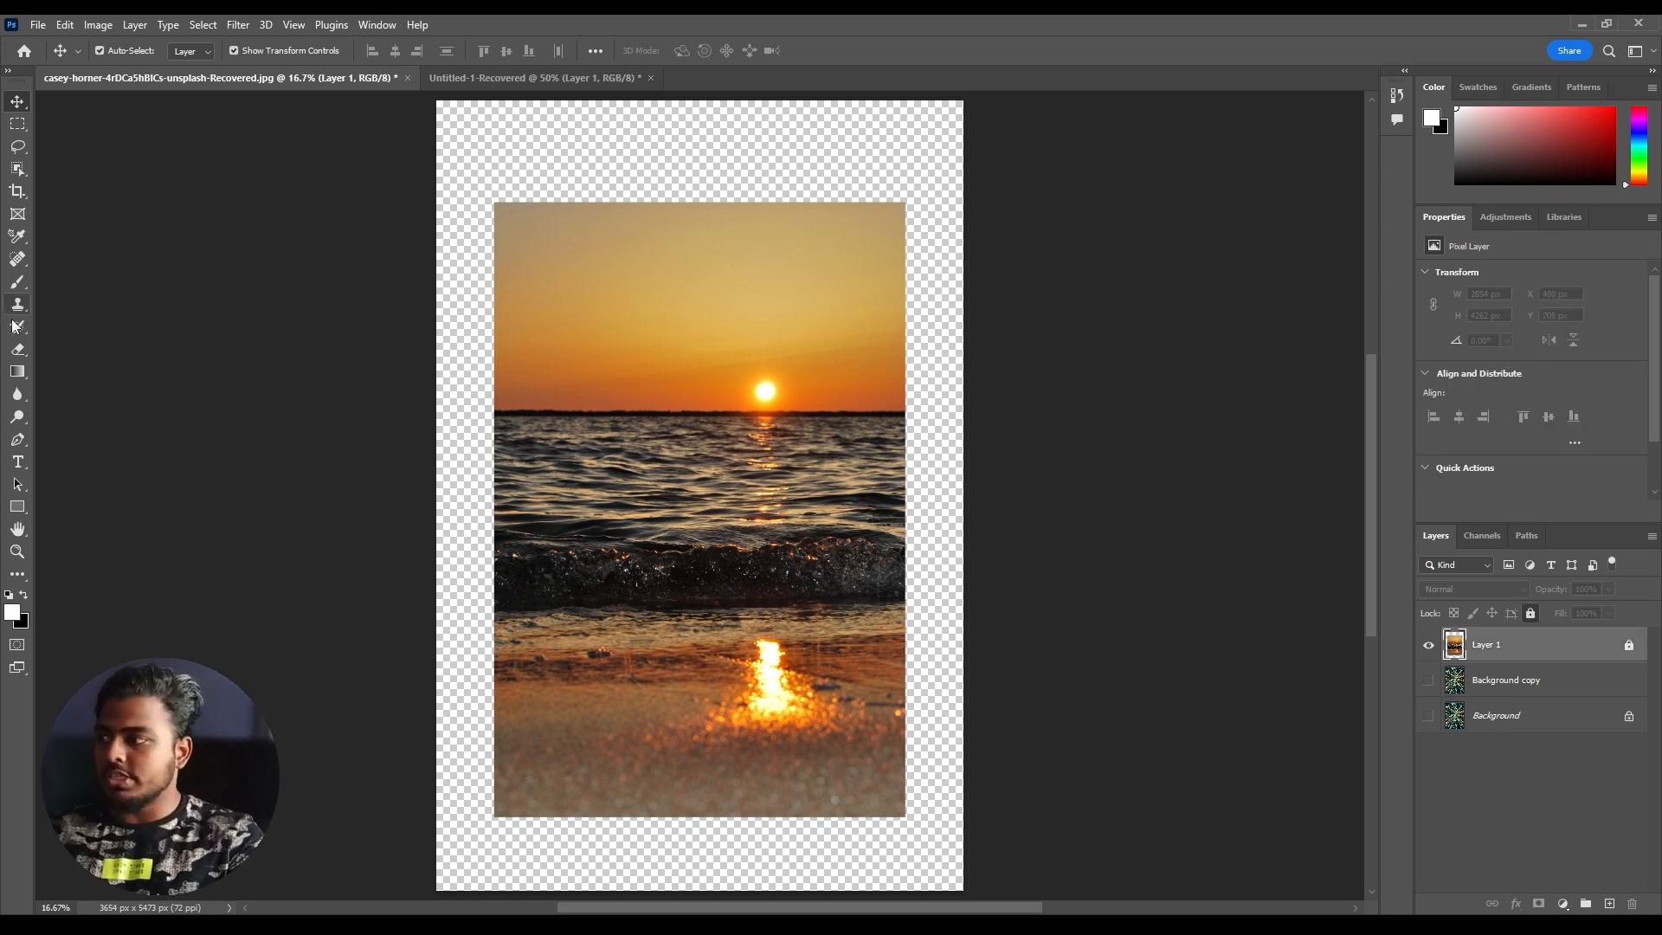
Try to paint on the fully locked Layer 1 with the Brush tool, and try to erase it with the Eraser tool
{"action": "left_click", "coordinate": [18, 282]}
{"action": "left_click", "coordinate": [630, 353]}
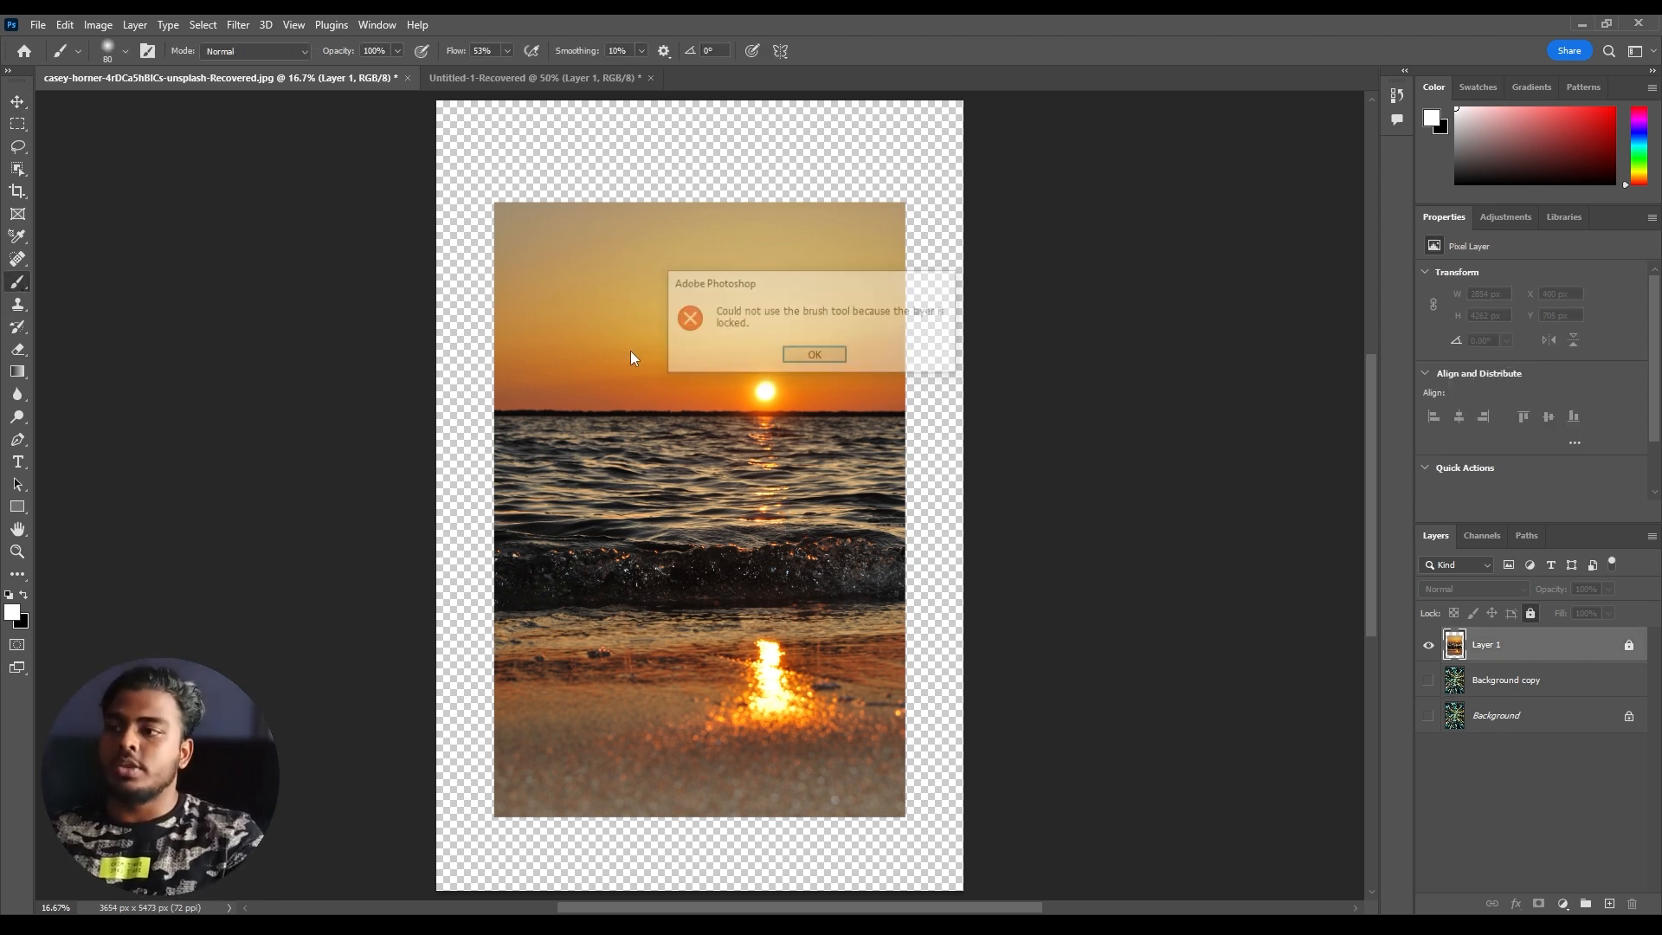
{"action": "left_click", "coordinate": [810, 354]}
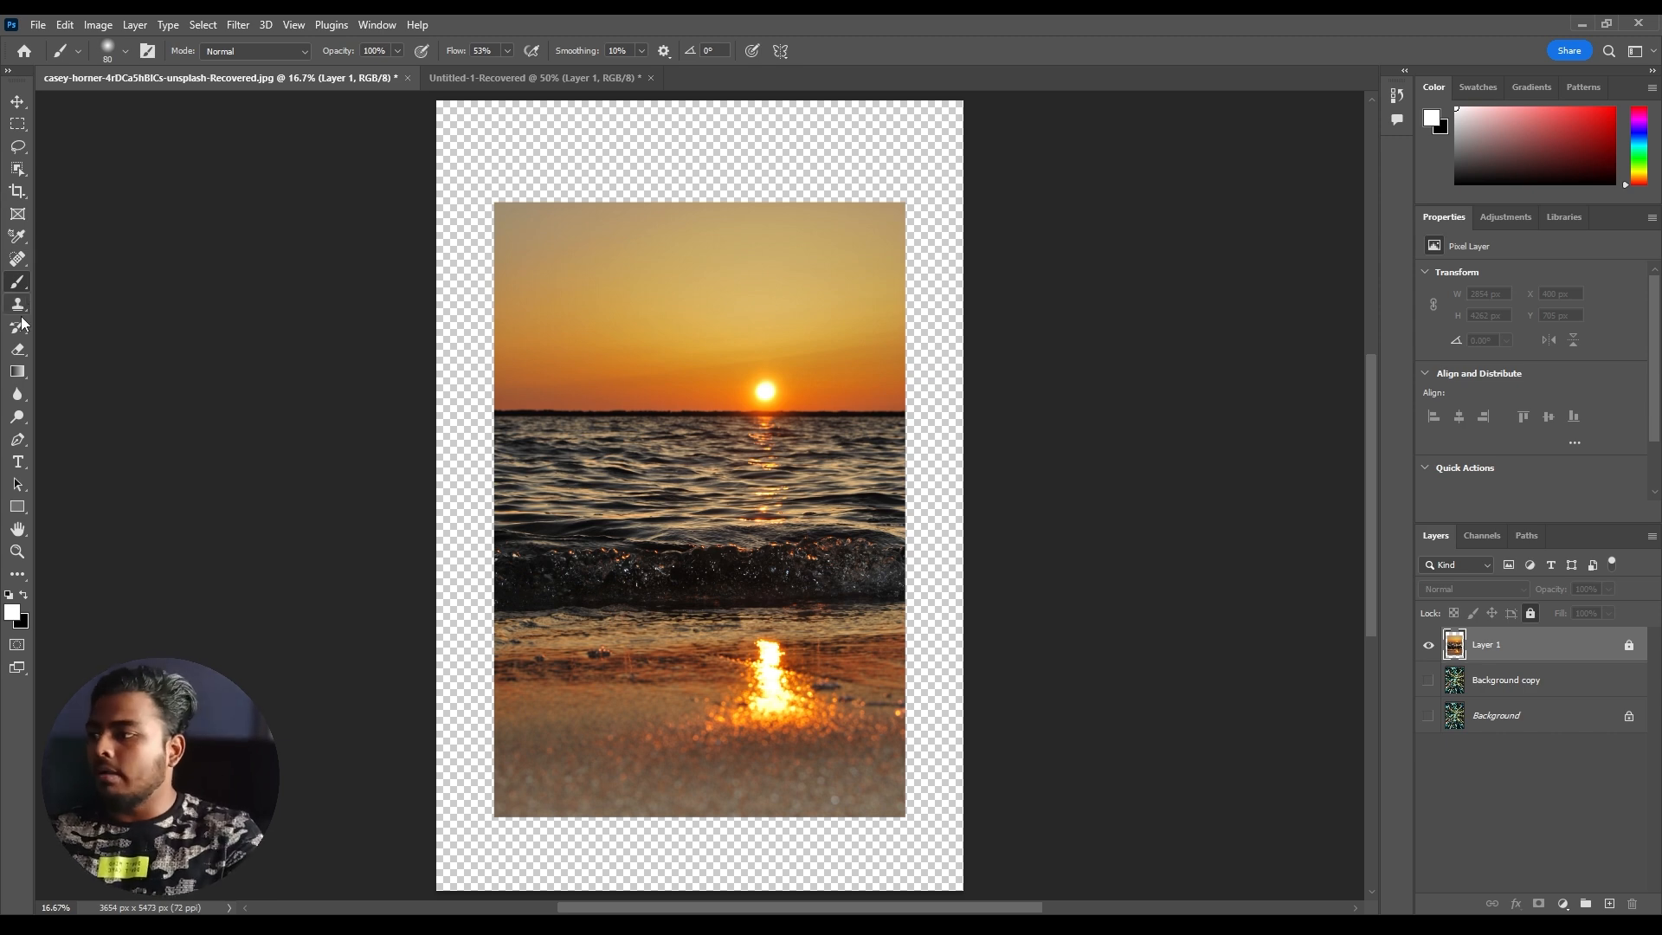
{"action": "left_click", "coordinate": [18, 349]}
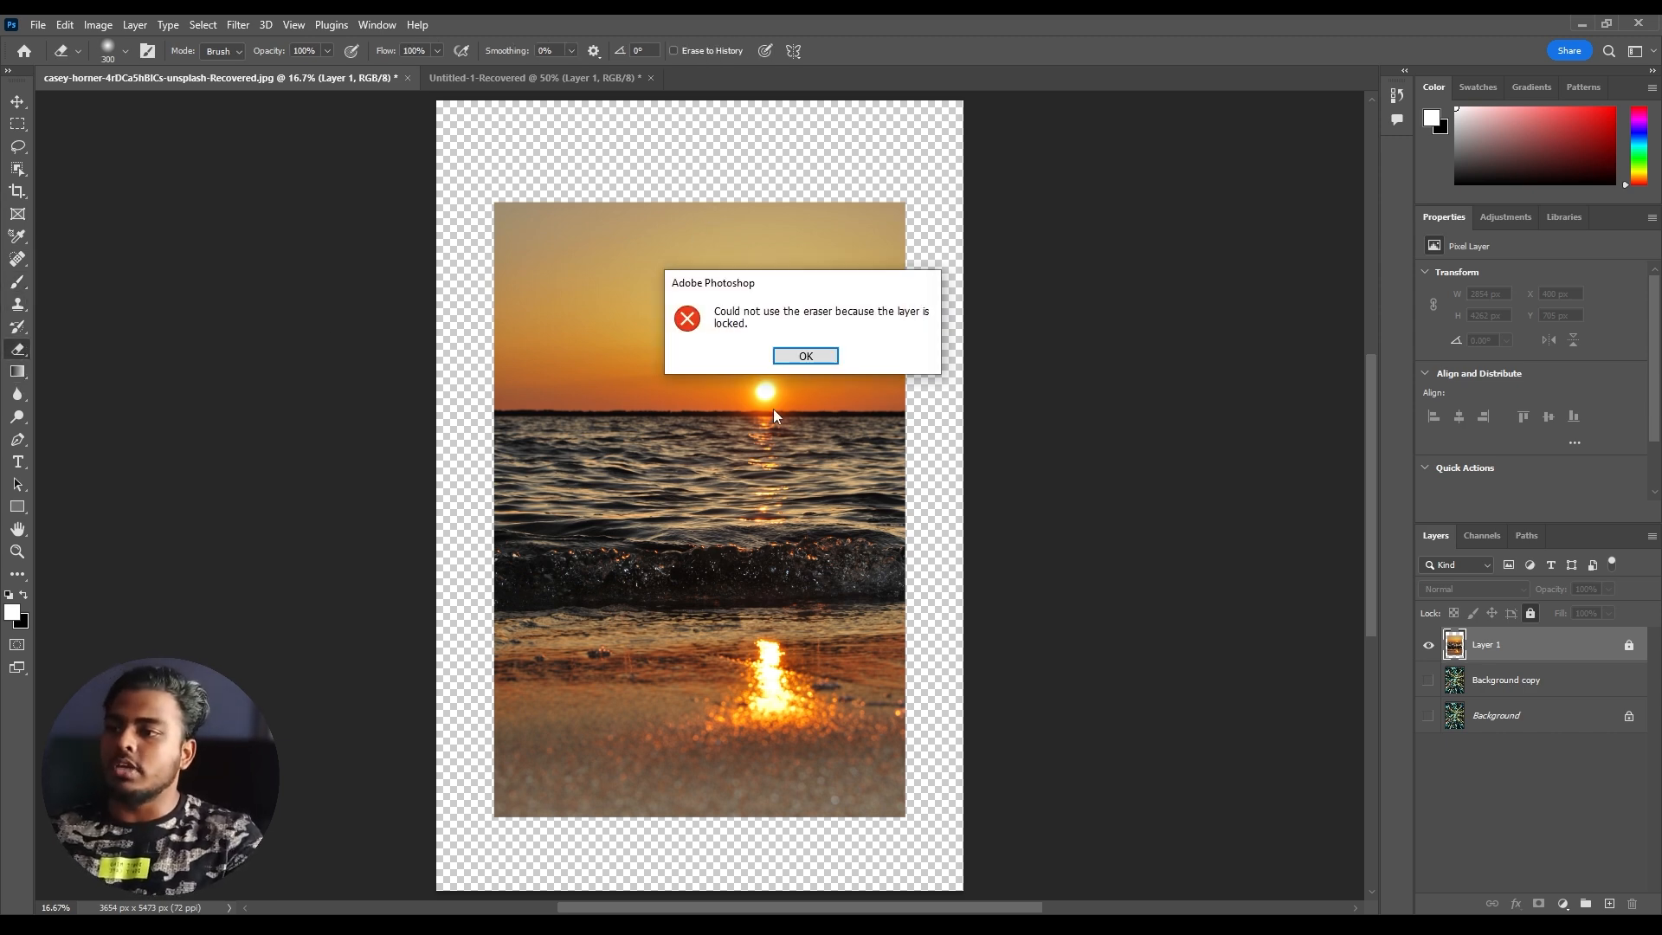
{"action": "left_click", "coordinate": [805, 354]}
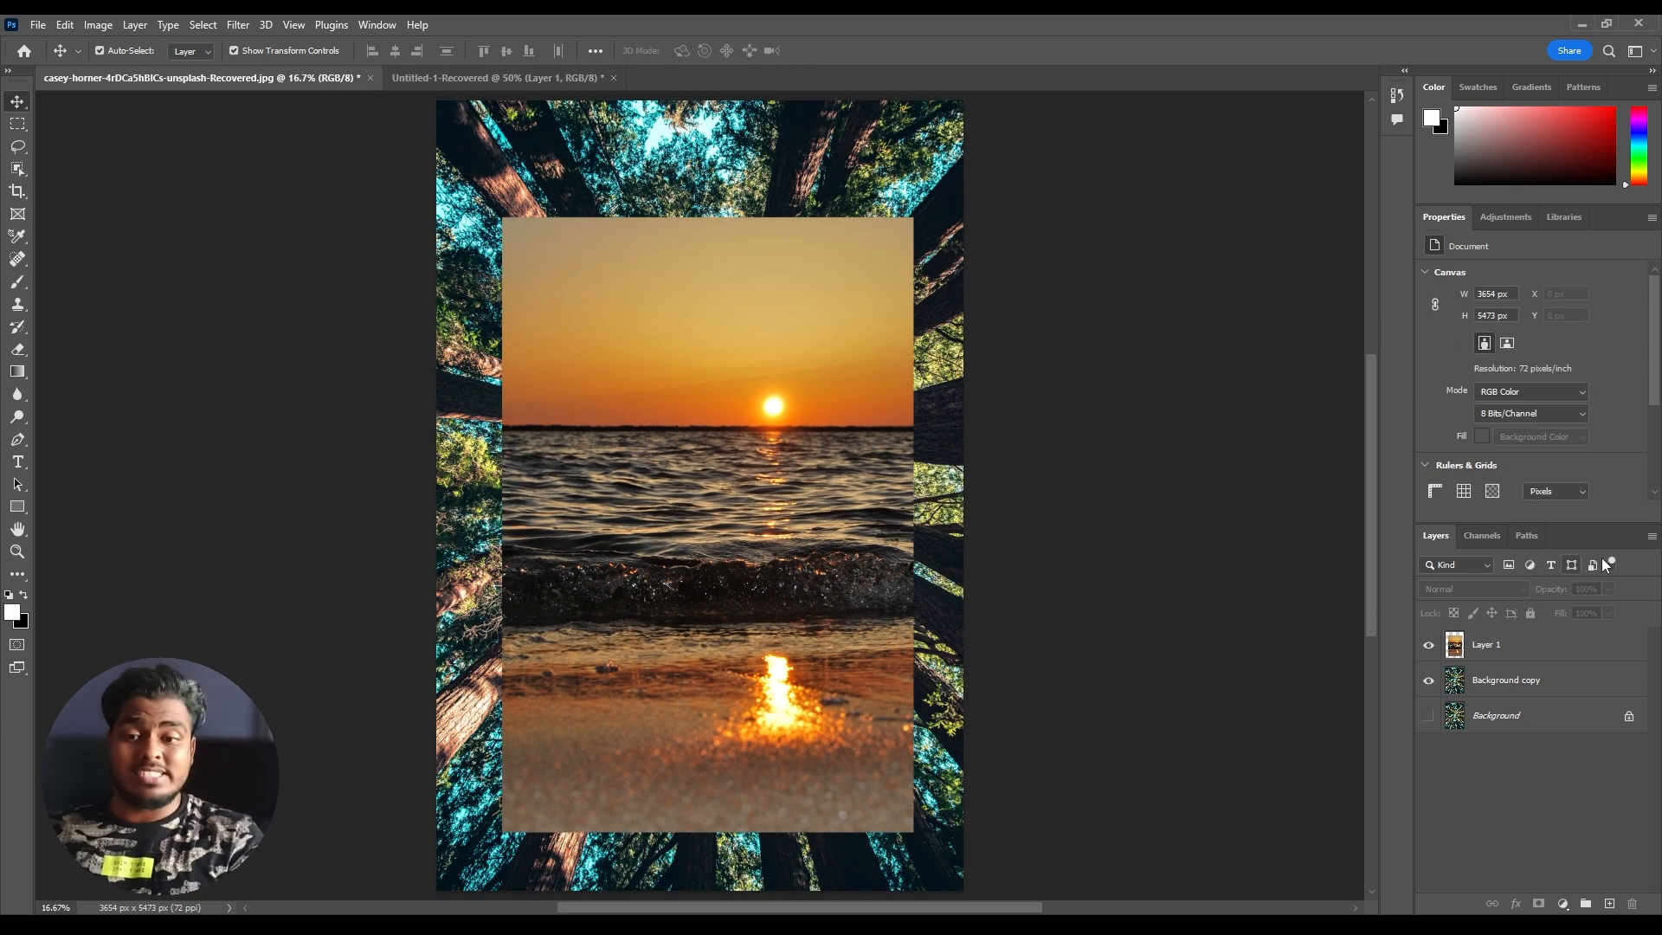
Select Layer 1, preview its opacity at 12%, cancel the entry, and try the opacity slider while leaving it at 100%
{"action": "left_click", "coordinate": [1515, 642]}
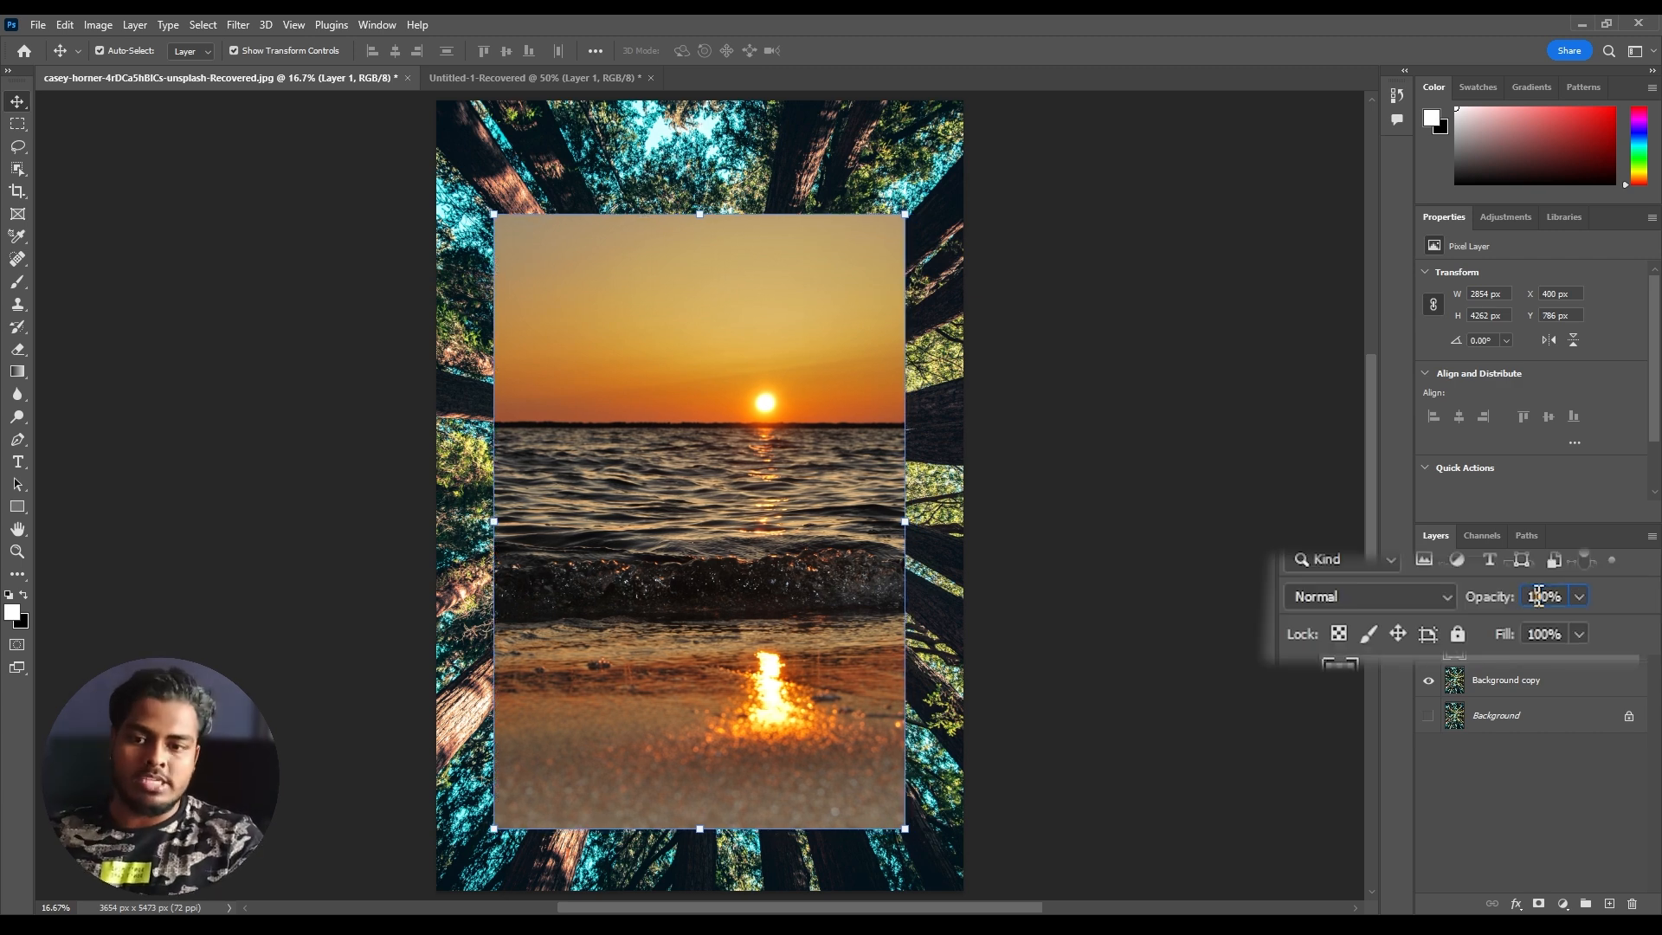
{"action": "left_click", "coordinate": [1585, 589]}
{"action": "type", "text": "12"}
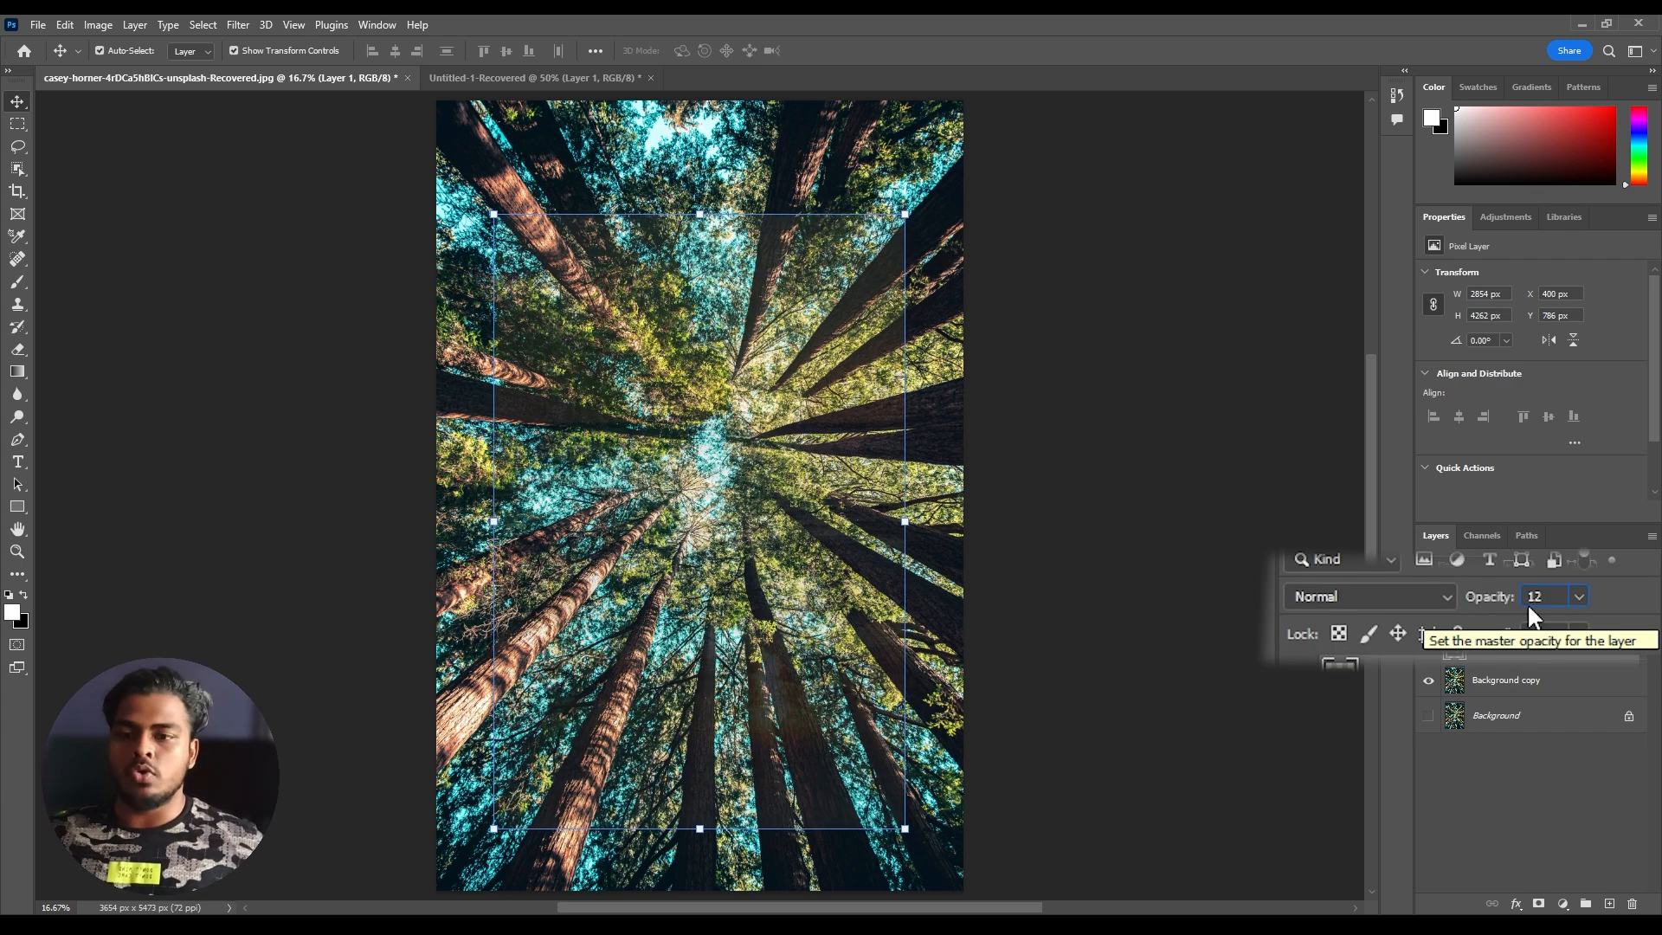
{"action": "key", "text": "Escape"}
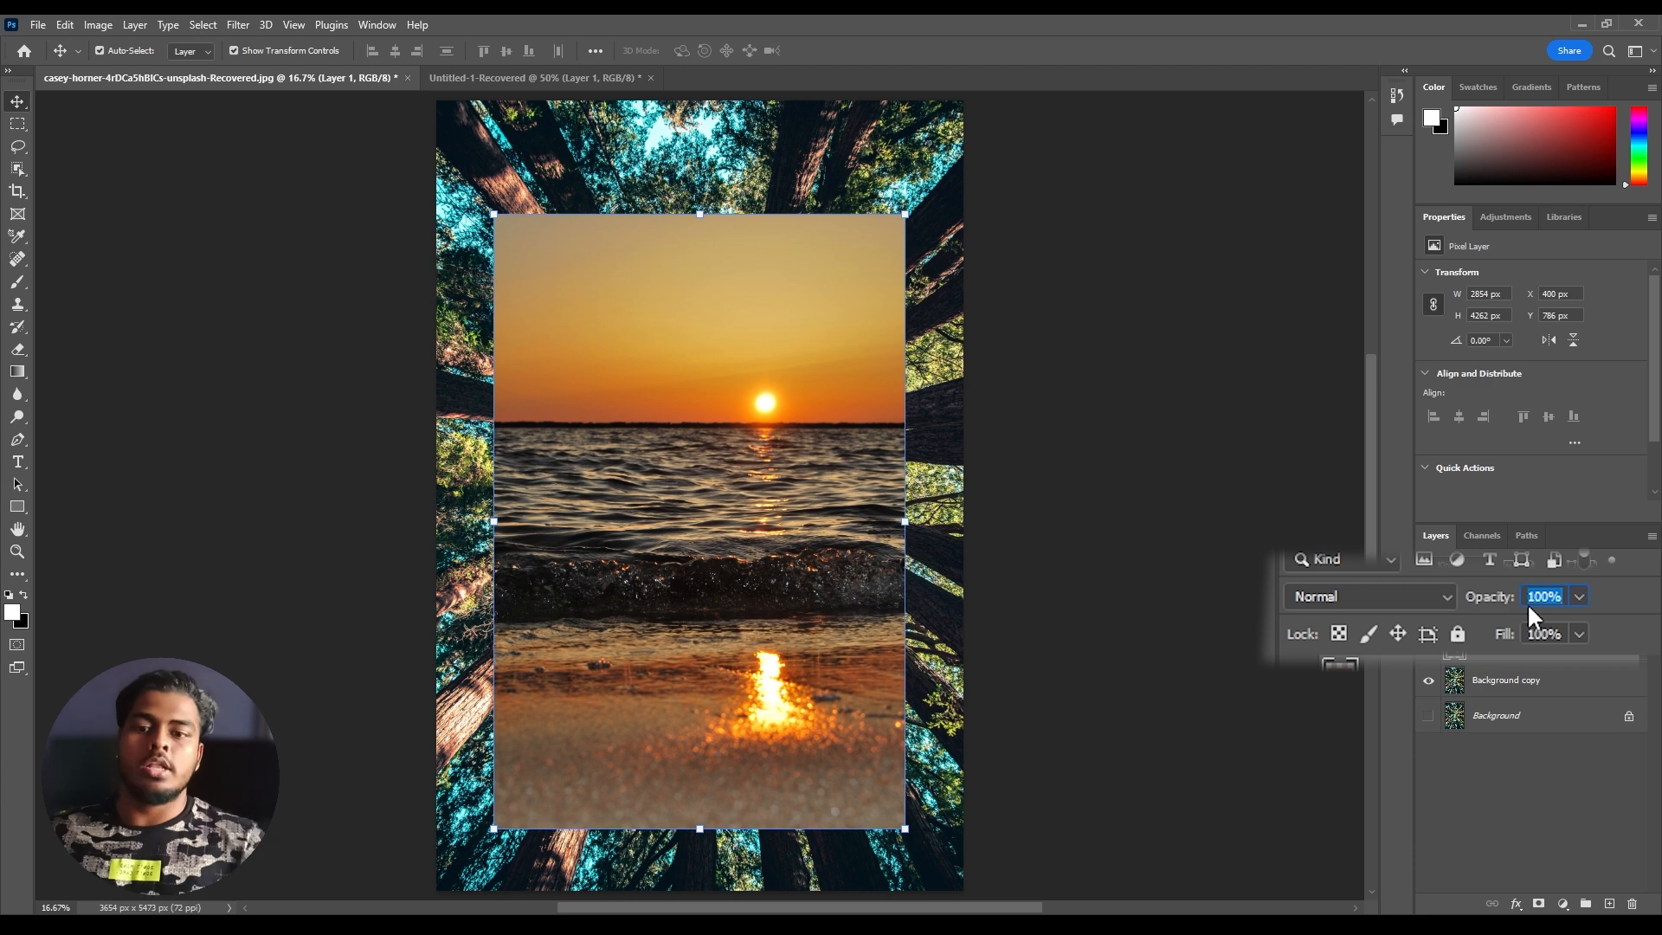
{"action": "left_click", "coordinate": [1578, 597]}
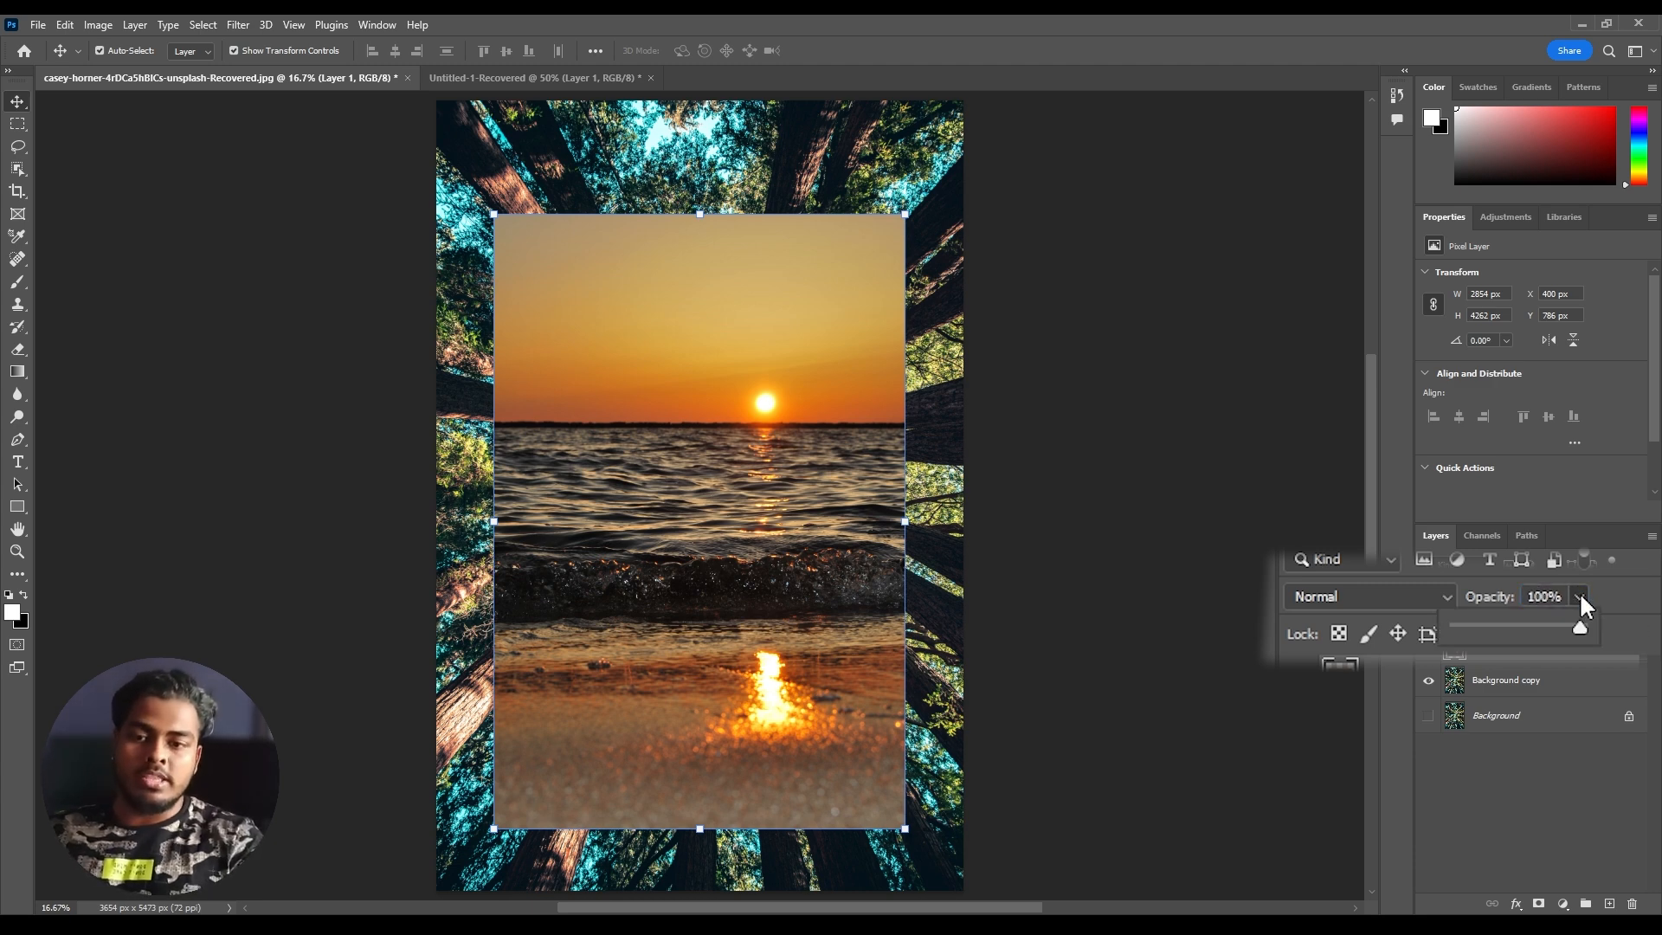
{"action": "left_click_drag", "start_coordinate": [1577, 623], "coordinate": [1658, 620]}
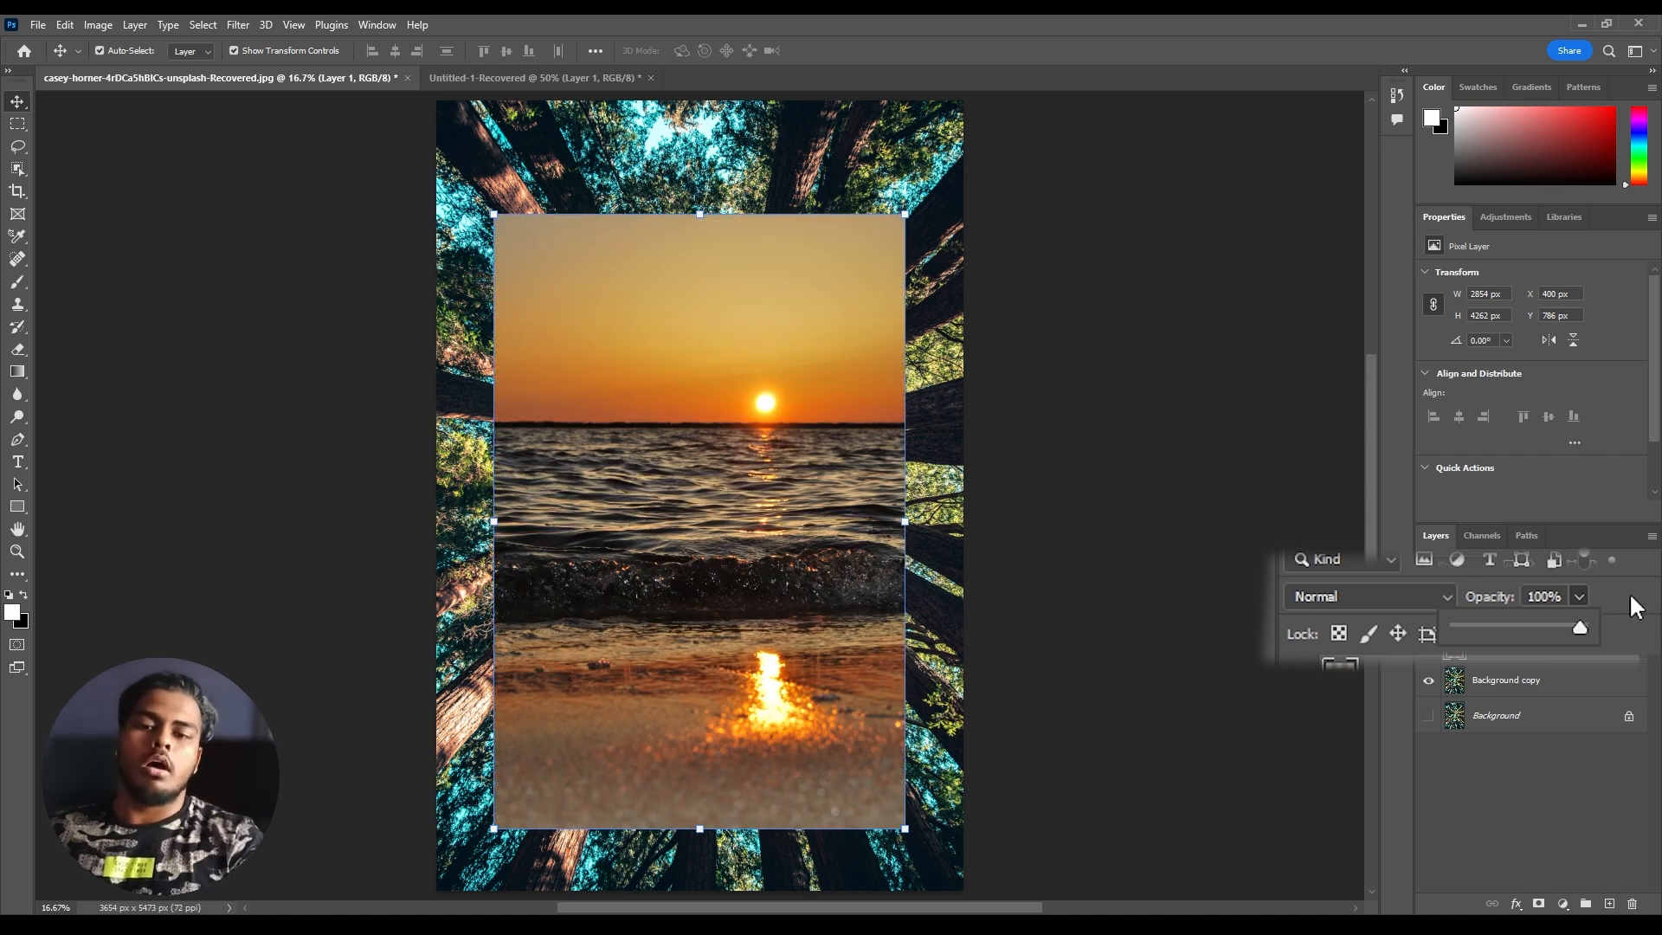
{"action": "left_click", "coordinate": [1631, 597]}
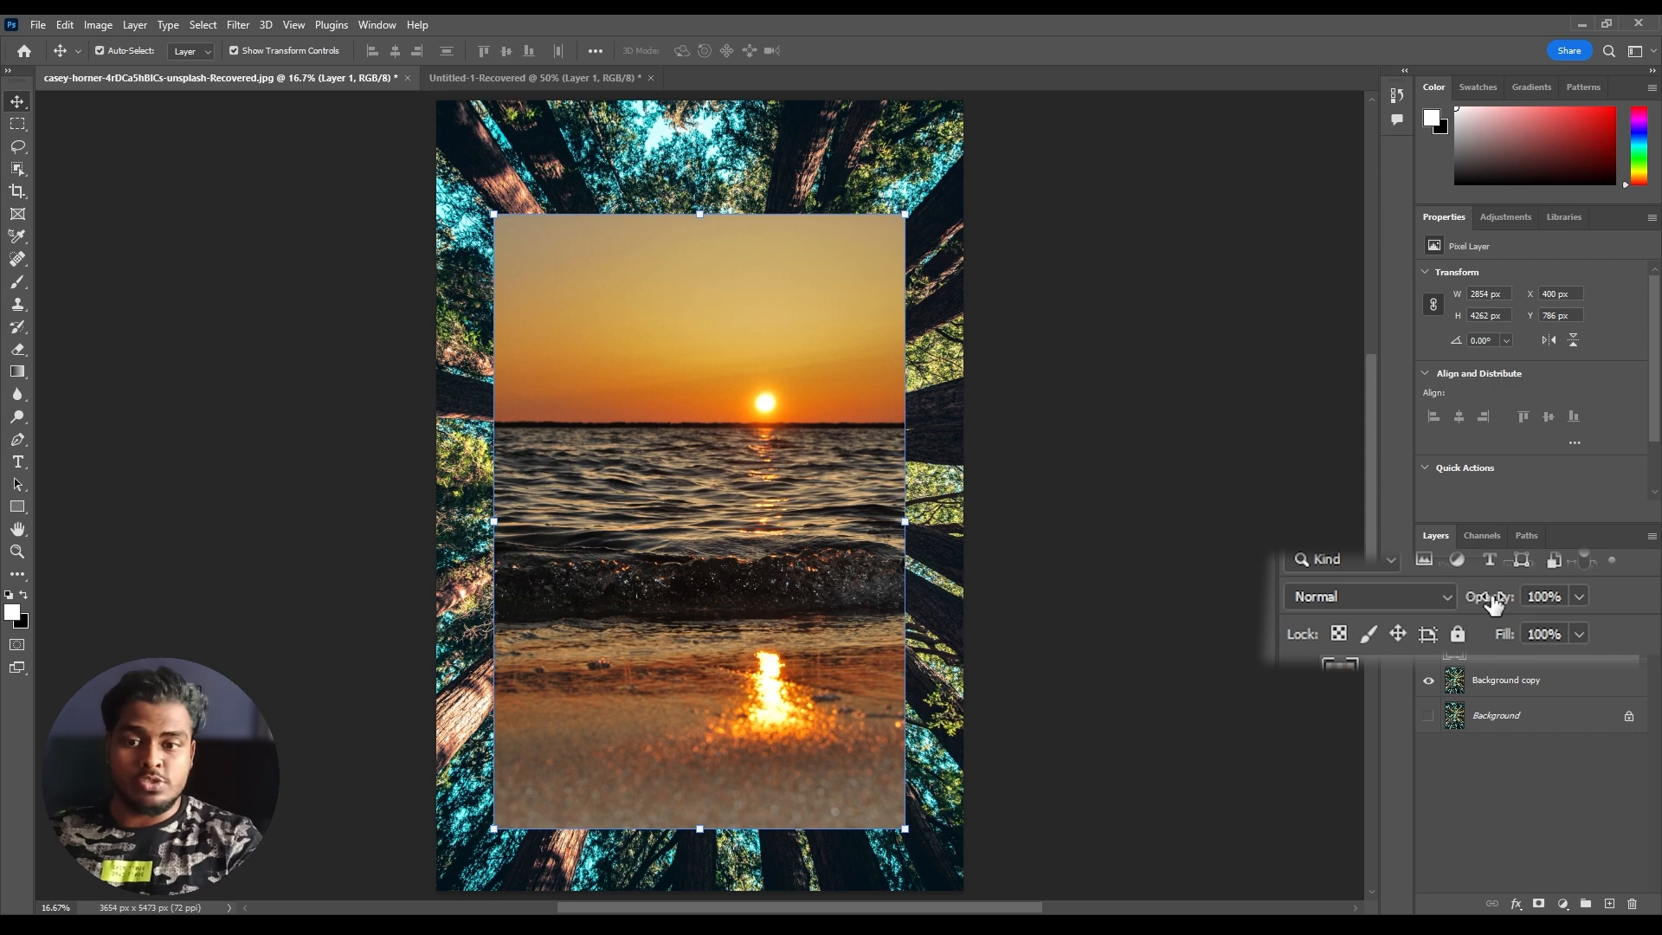
Scrub Layer 1's opacity down to 0% and back up to 100%
{"action": "left_click_drag", "start_coordinate": [1494, 605], "coordinate": [1259, 648]}
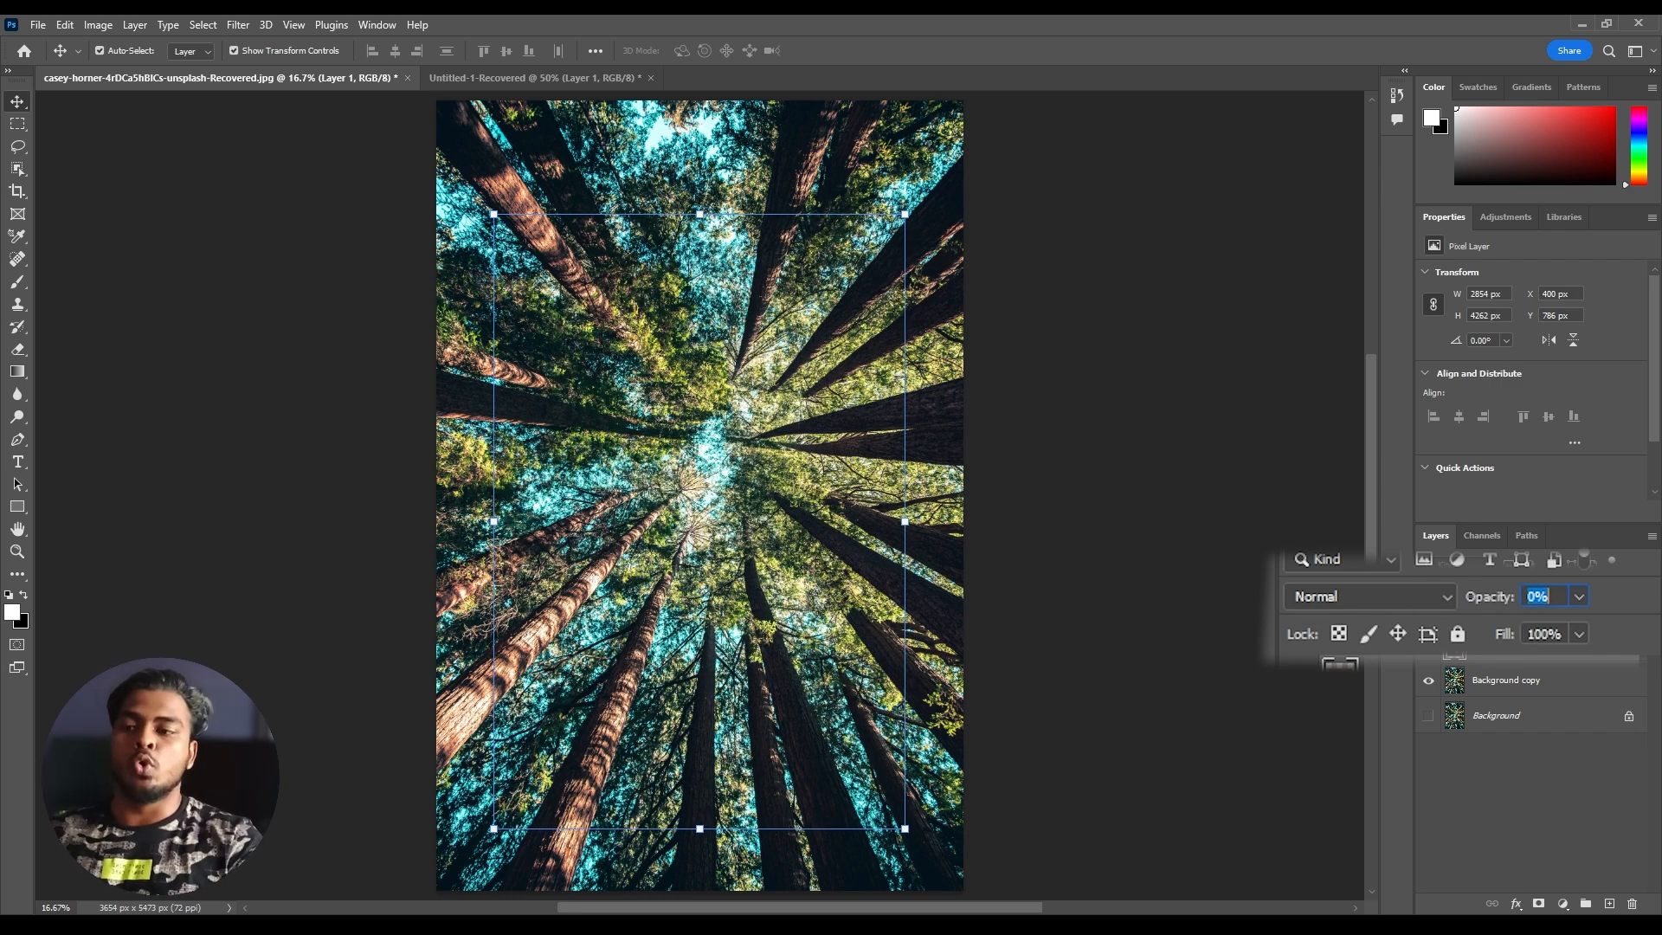
{"action": "left_click_drag", "start_coordinate": [1281, 651], "coordinate": [1653, 658]}
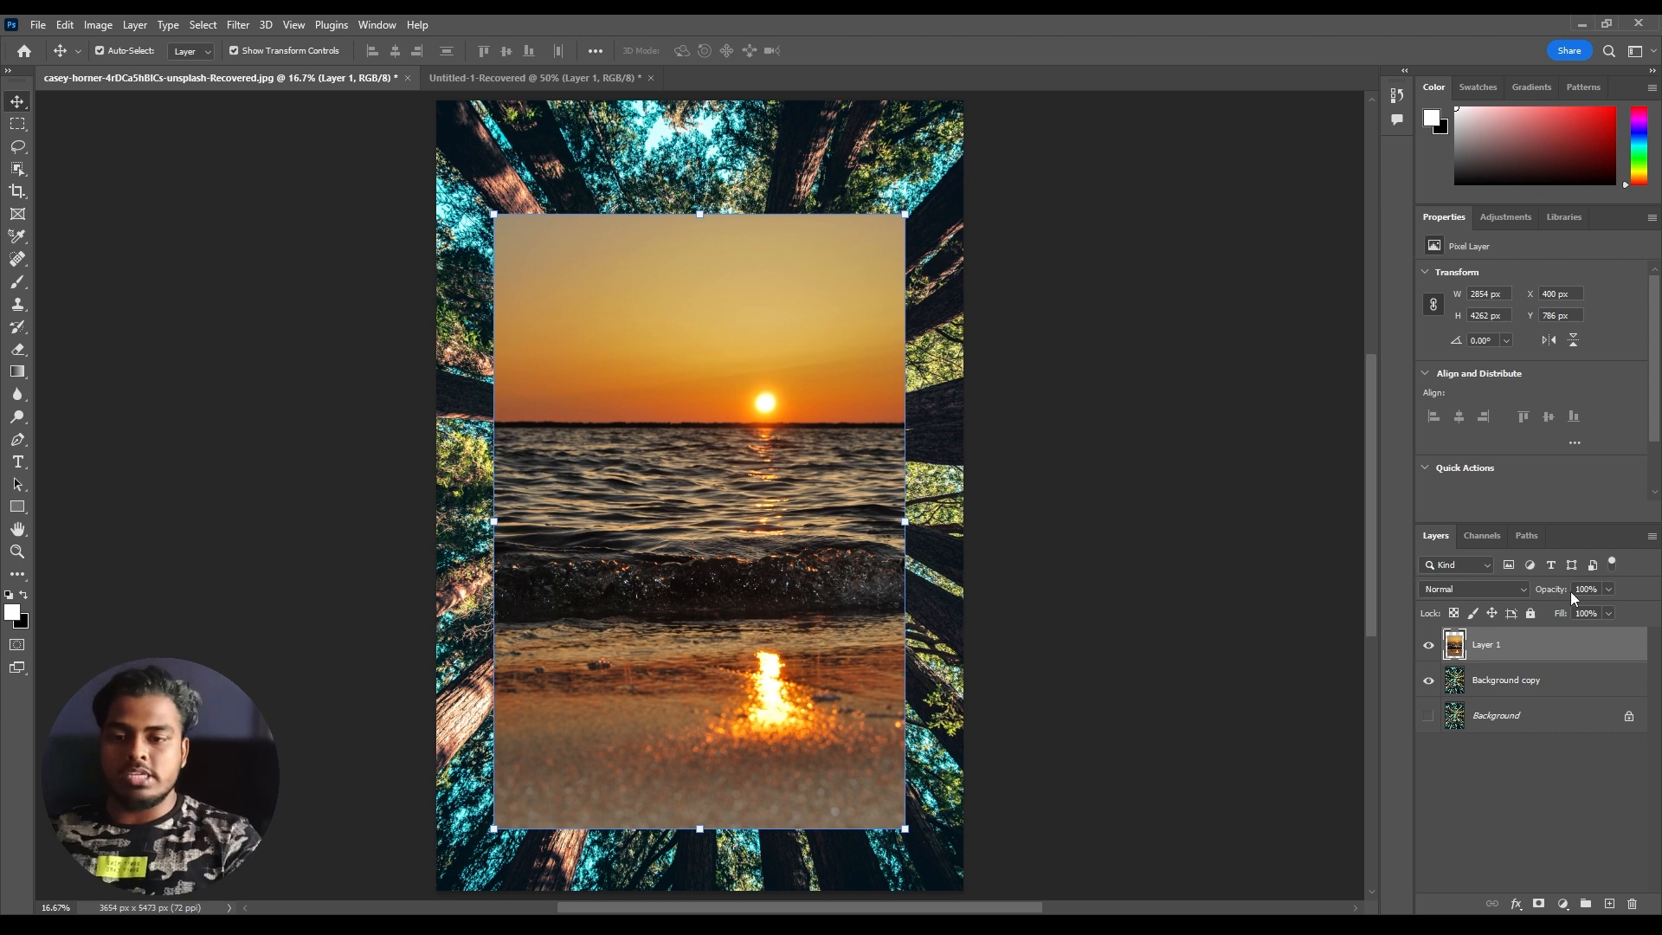
{"action": "left_click_drag", "start_coordinate": [1565, 592], "coordinate": [1659, 615]}
{"action": "key", "text": "ctrl+z"}
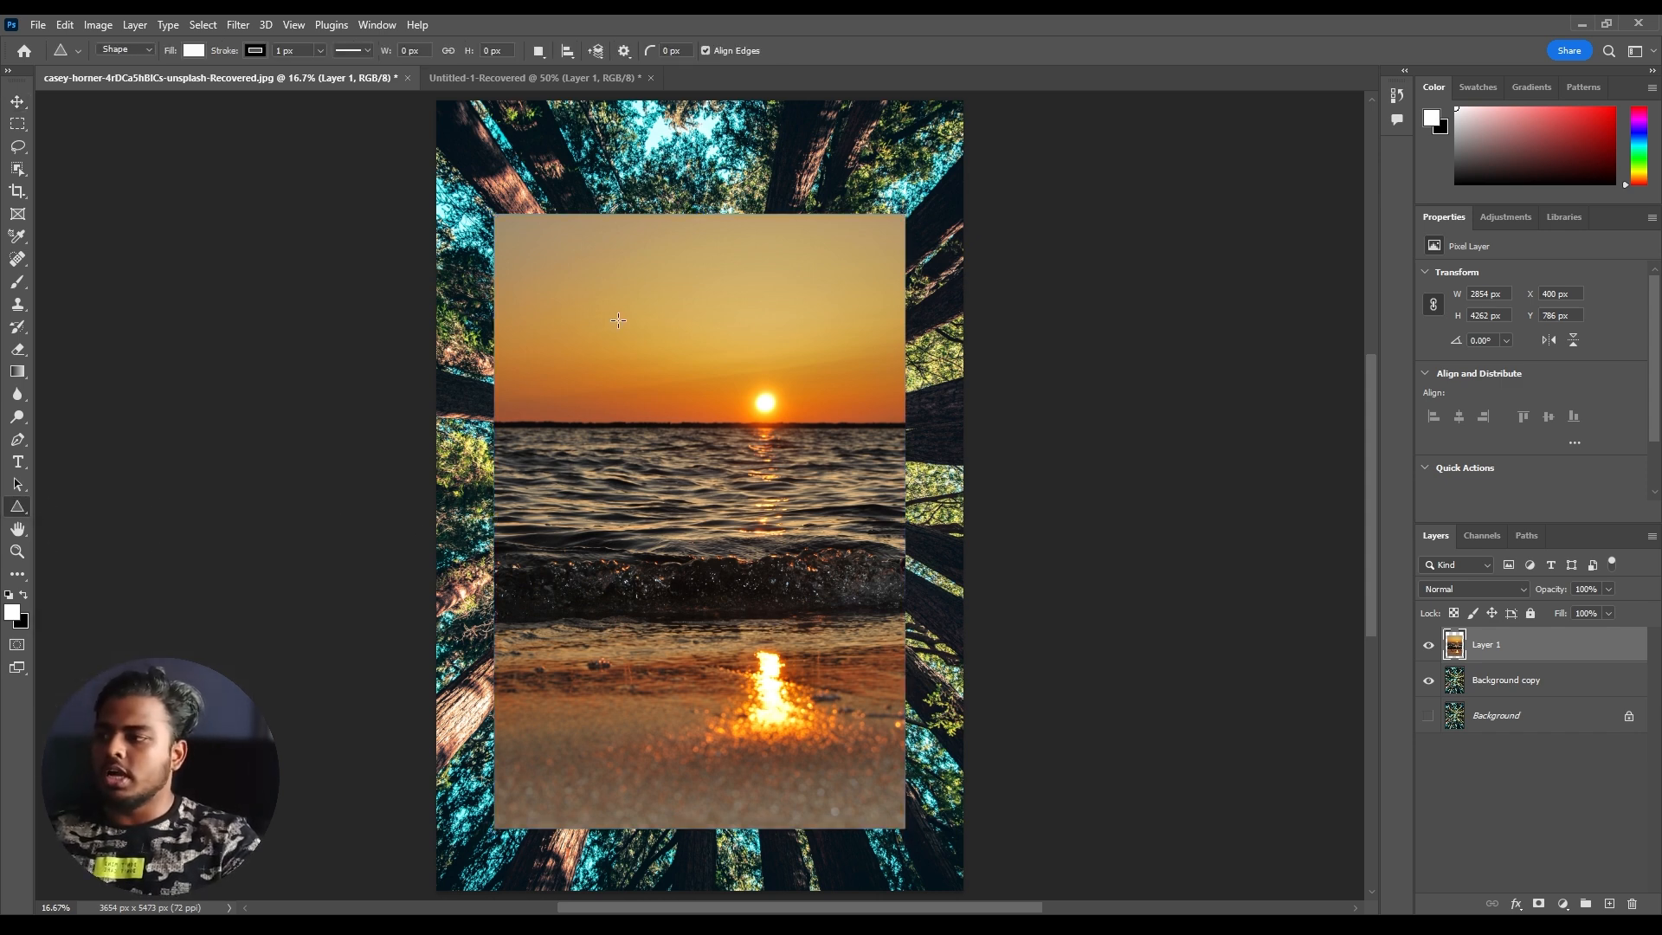
Draw a triangle shape about 1872 by 2489 px over the middle of the sunset photo and fill it with pure red
{"action": "left_click_drag", "start_coordinate": [614, 290], "coordinate": [883, 646]}
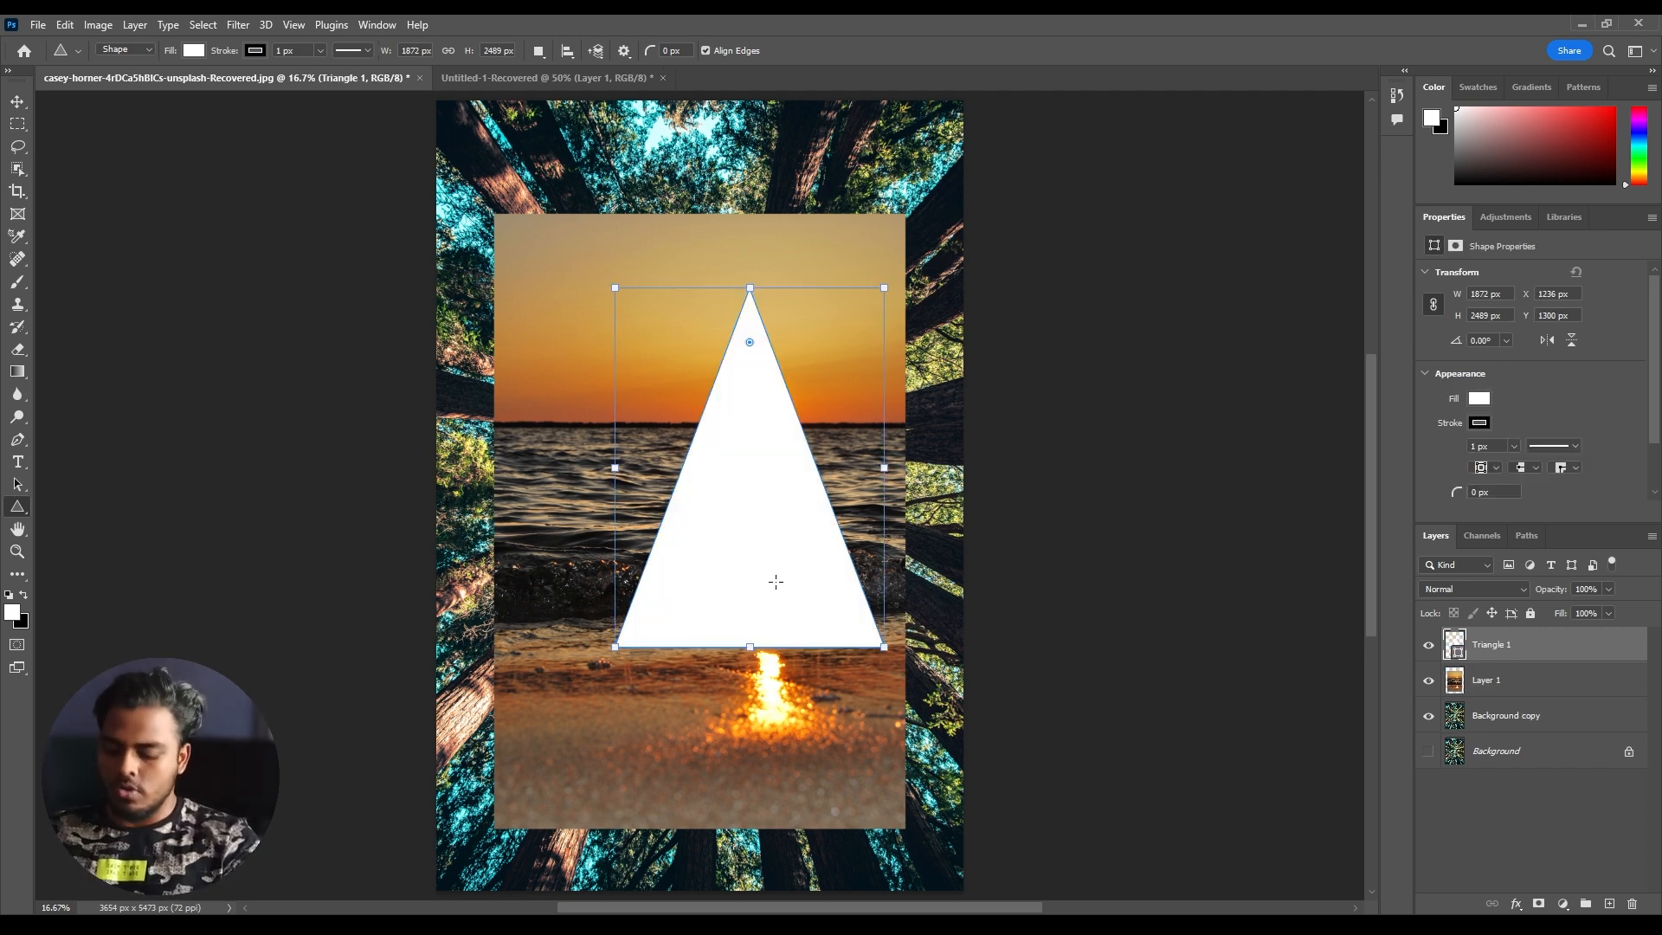
{"action": "left_click_drag", "start_coordinate": [773, 584], "coordinate": [723, 612]}
{"action": "left_click", "coordinate": [193, 50]}
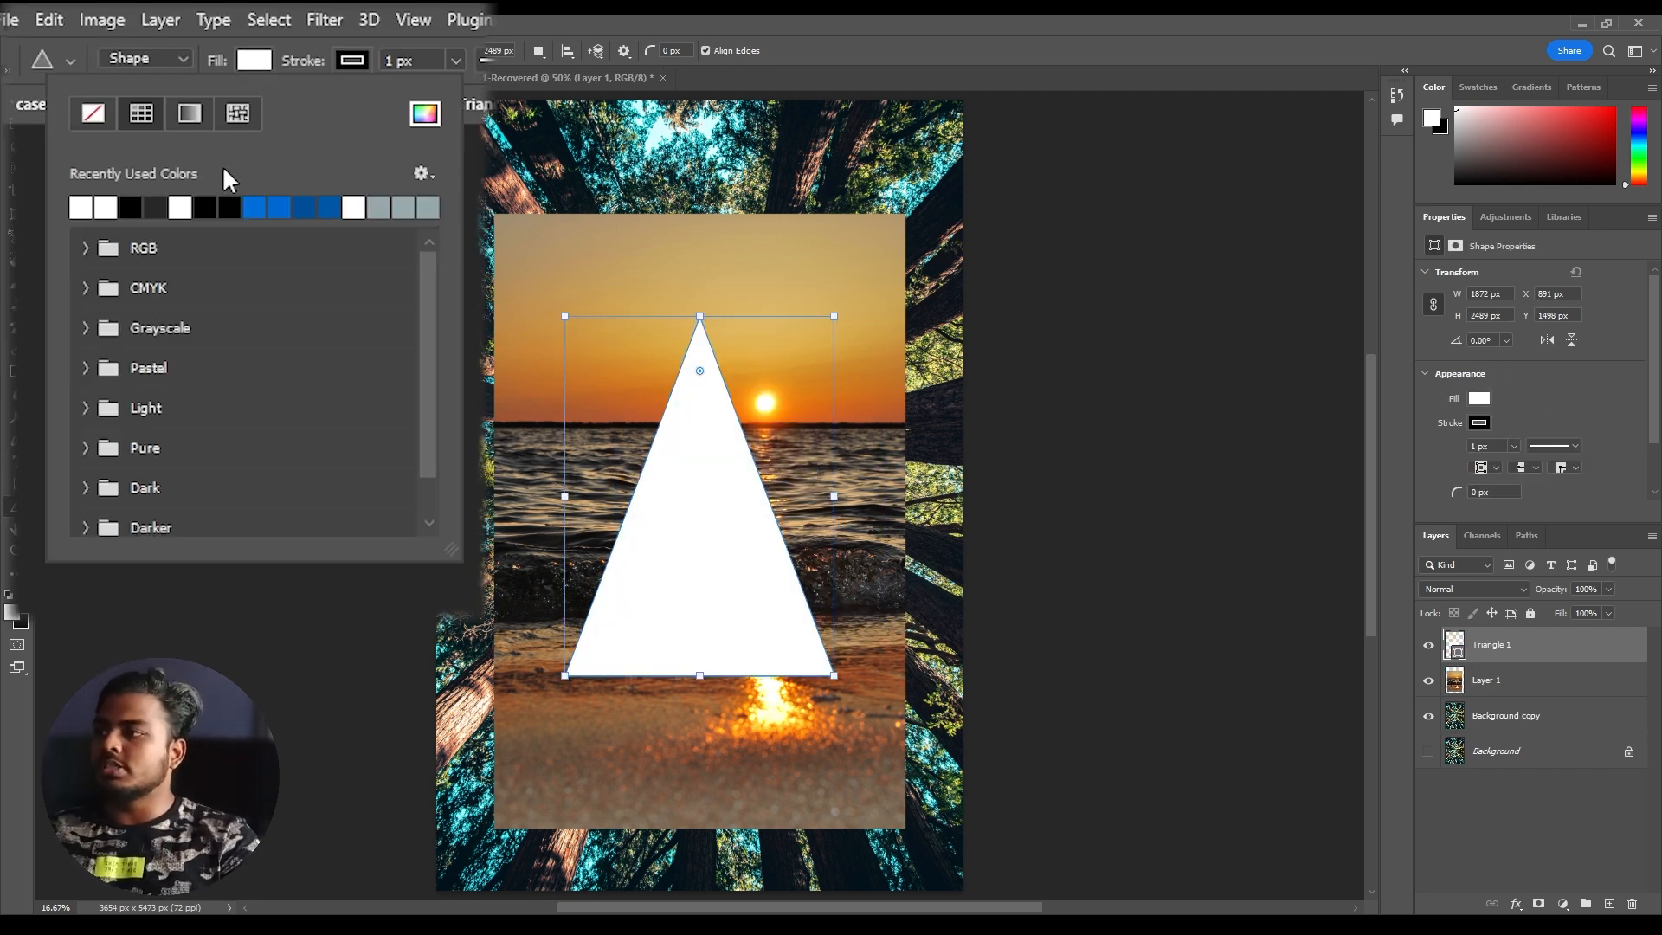
{"action": "left_click", "coordinate": [425, 113]}
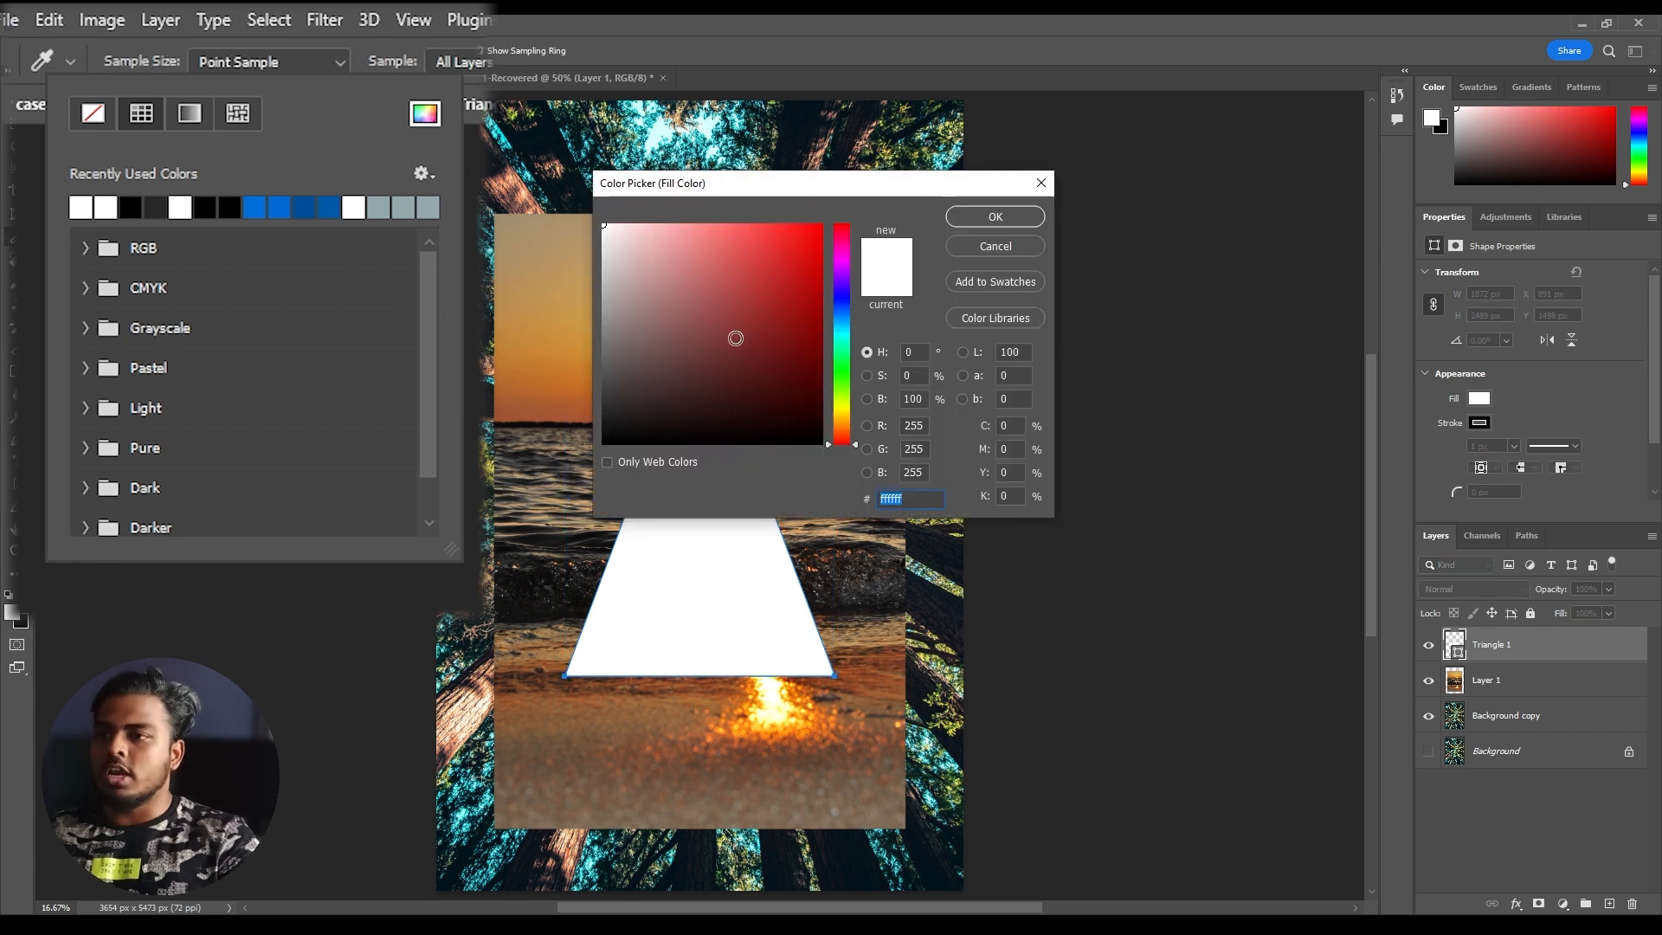
{"action": "left_click", "coordinate": [822, 225]}
{"action": "left_click", "coordinate": [1006, 214]}
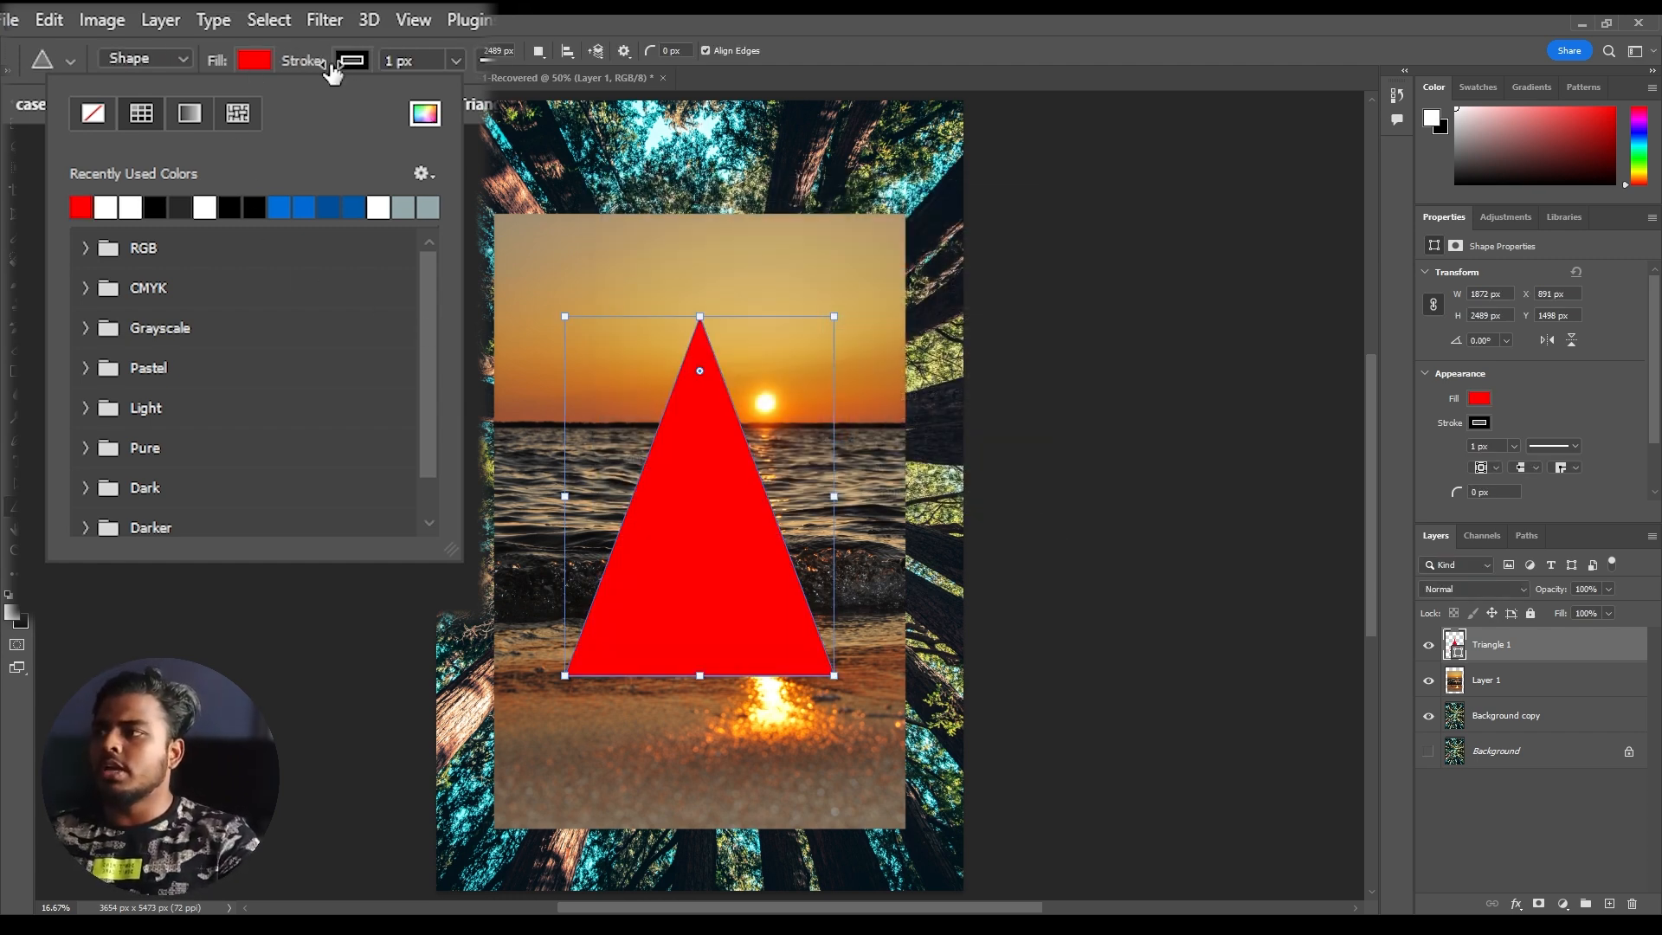
Colour the triangle's stroke bright green and widen it to 65 px
{"action": "left_click_drag", "start_coordinate": [296, 68], "coordinate": [317, 72]}
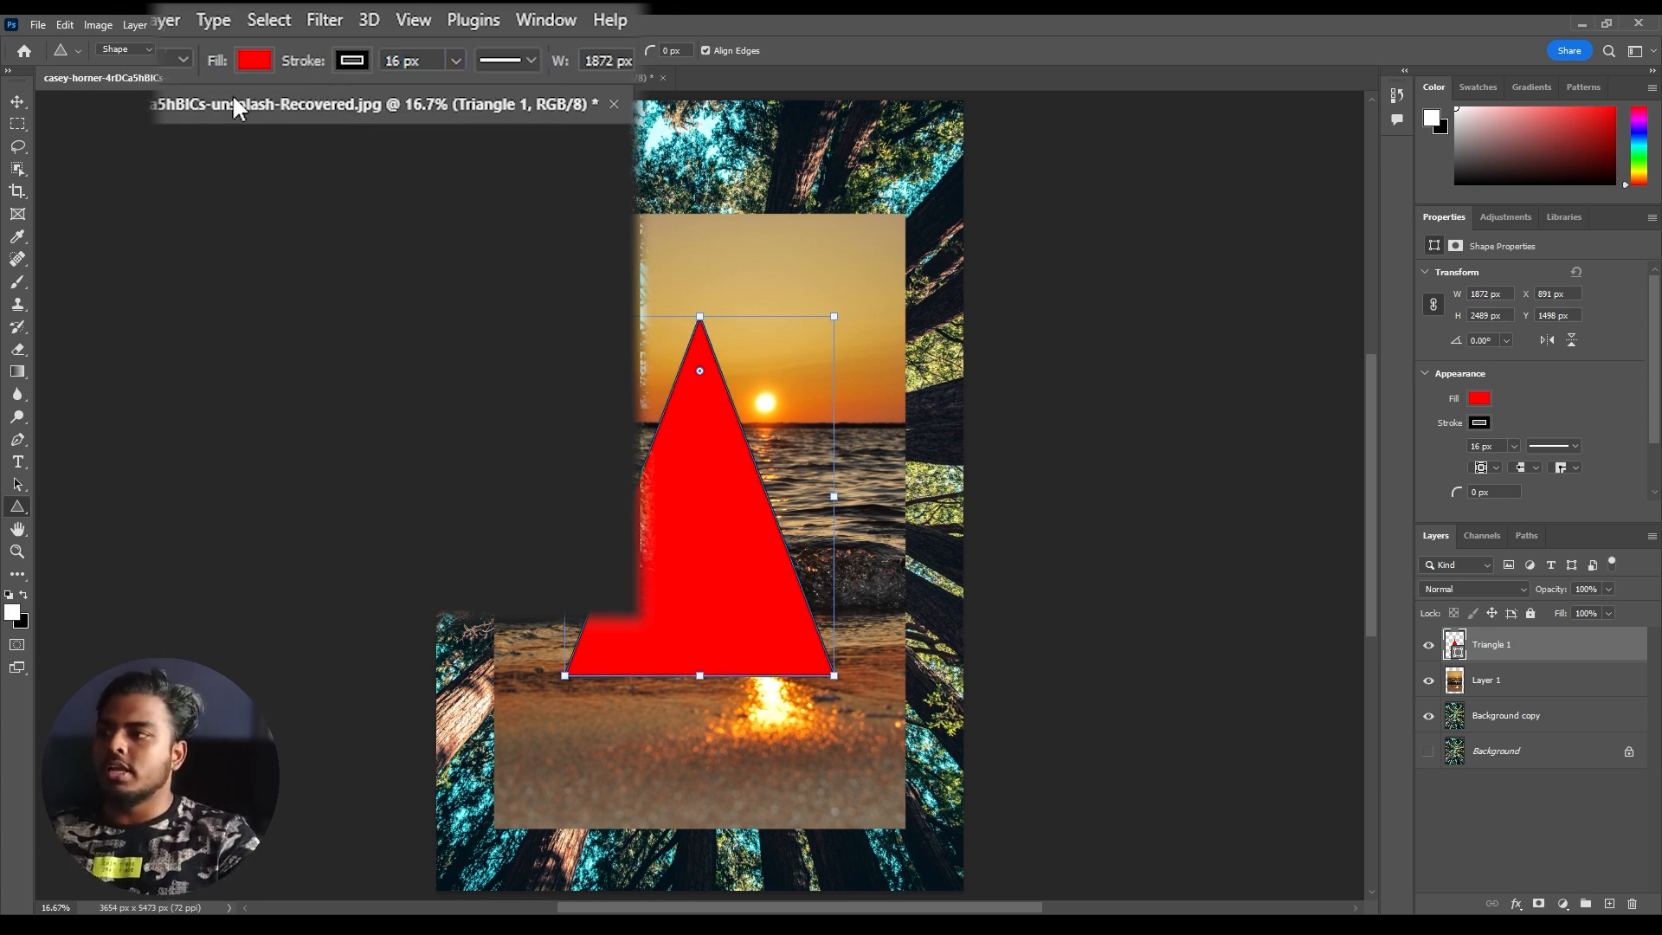
{"action": "left_click", "coordinate": [351, 60]}
{"action": "left_click", "coordinate": [528, 120]}
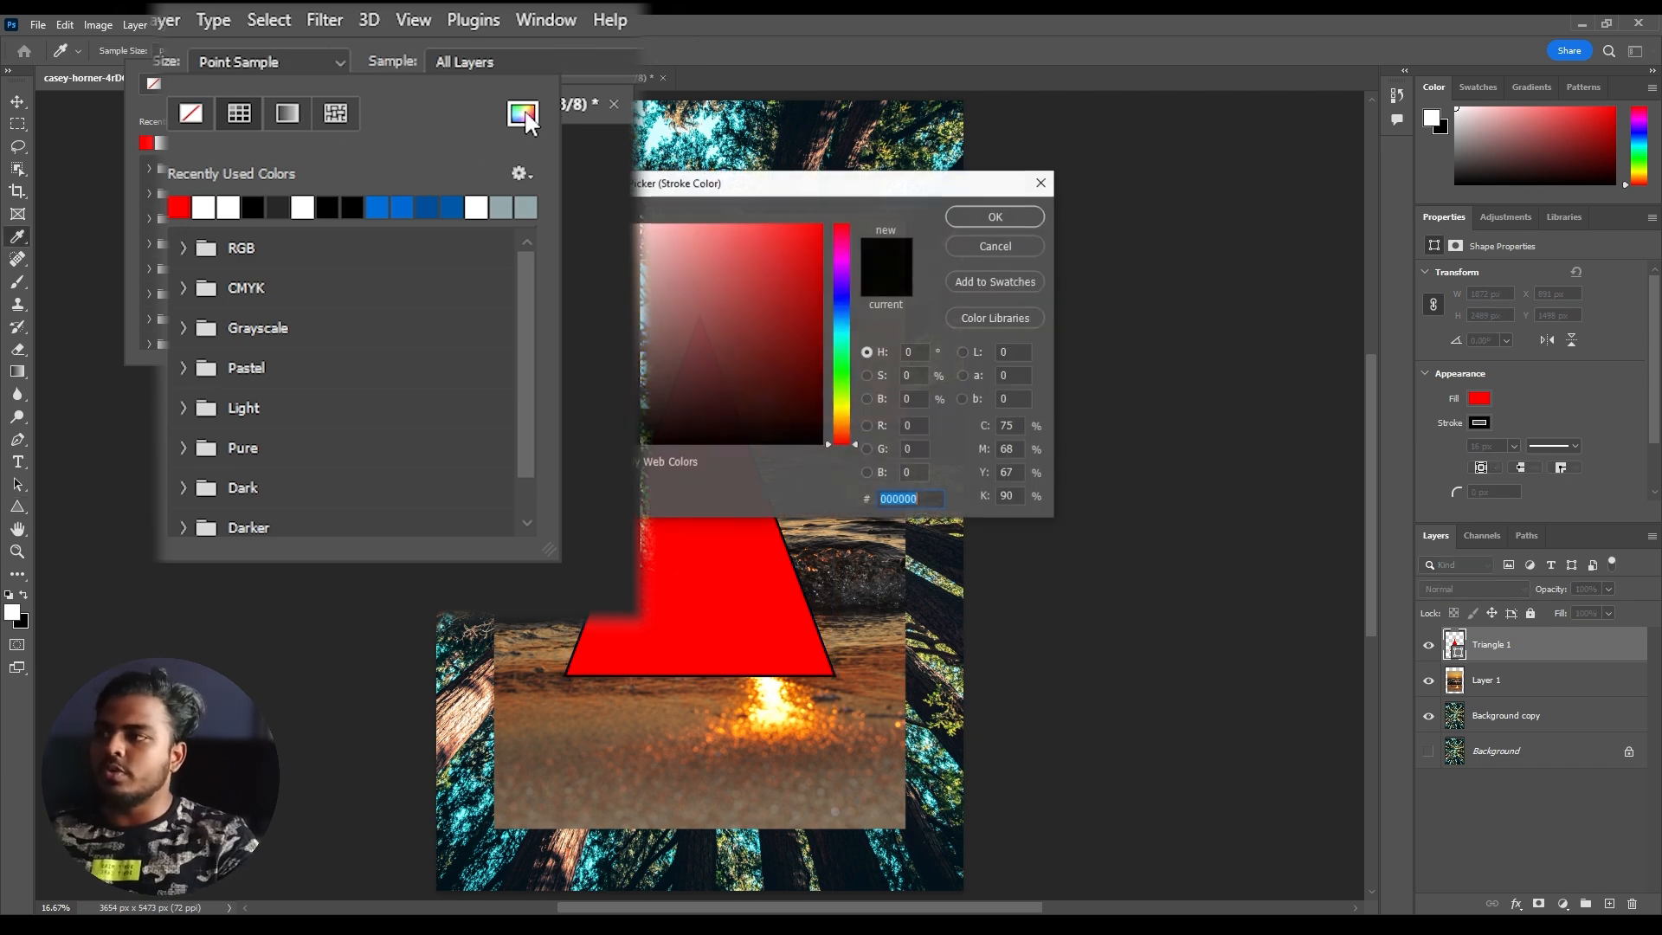
{"action": "left_click", "coordinate": [843, 293]}
{"action": "left_click_drag", "start_coordinate": [846, 300], "coordinate": [846, 360]}
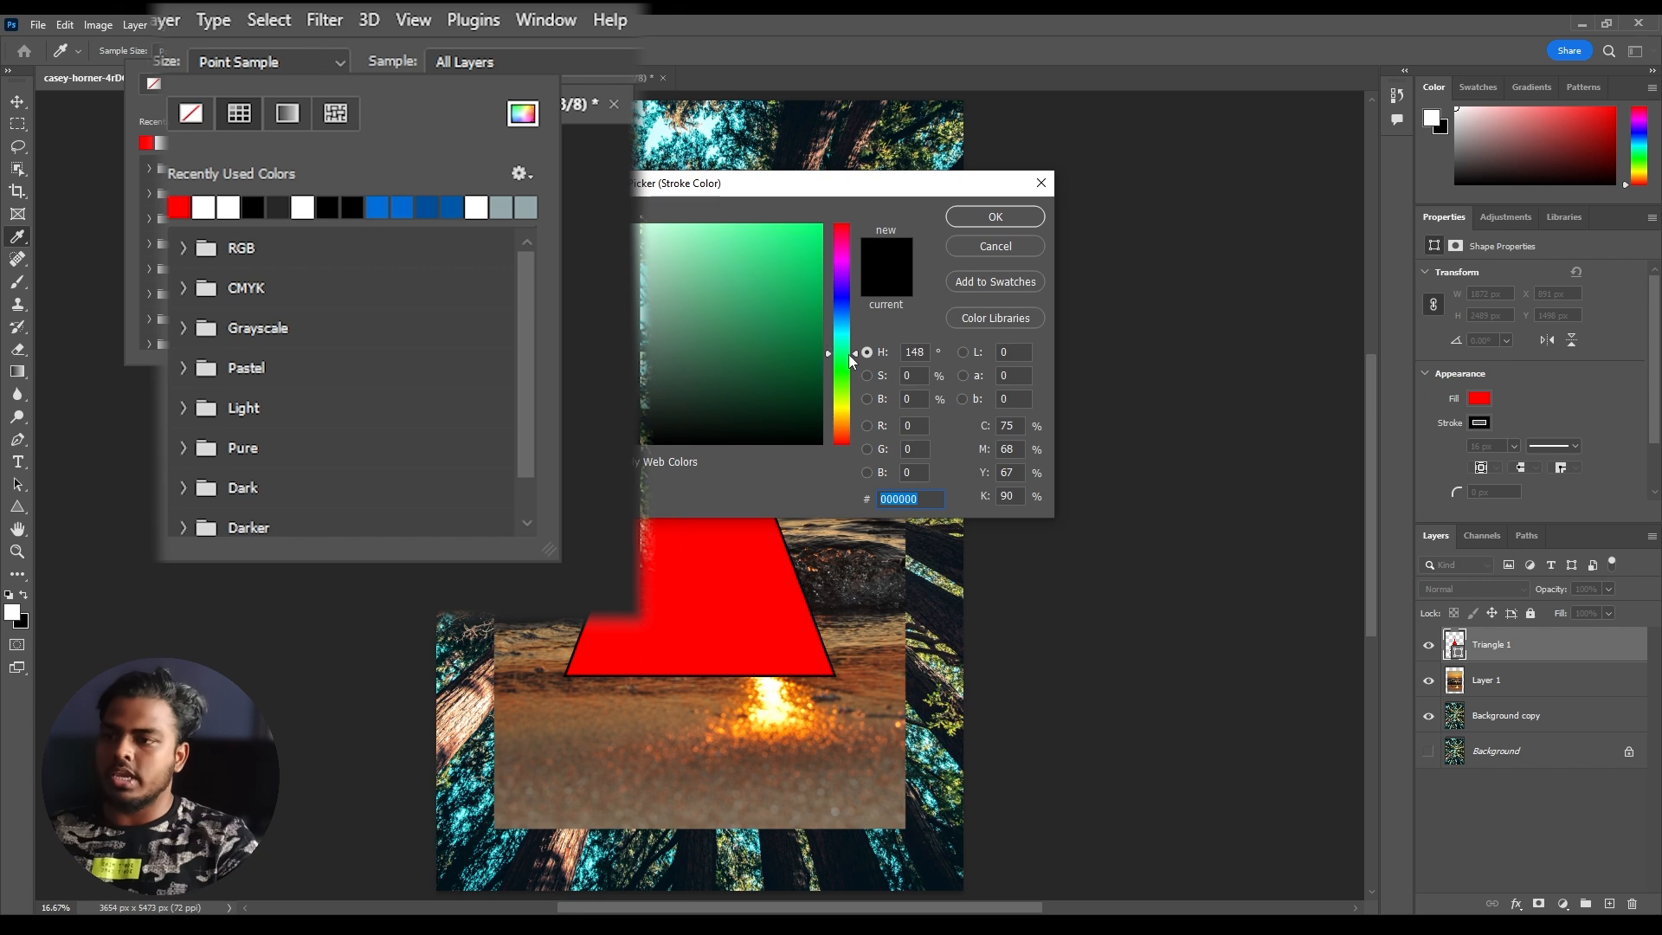
{"action": "left_click", "coordinate": [821, 226]}
{"action": "left_click", "coordinate": [976, 223]}
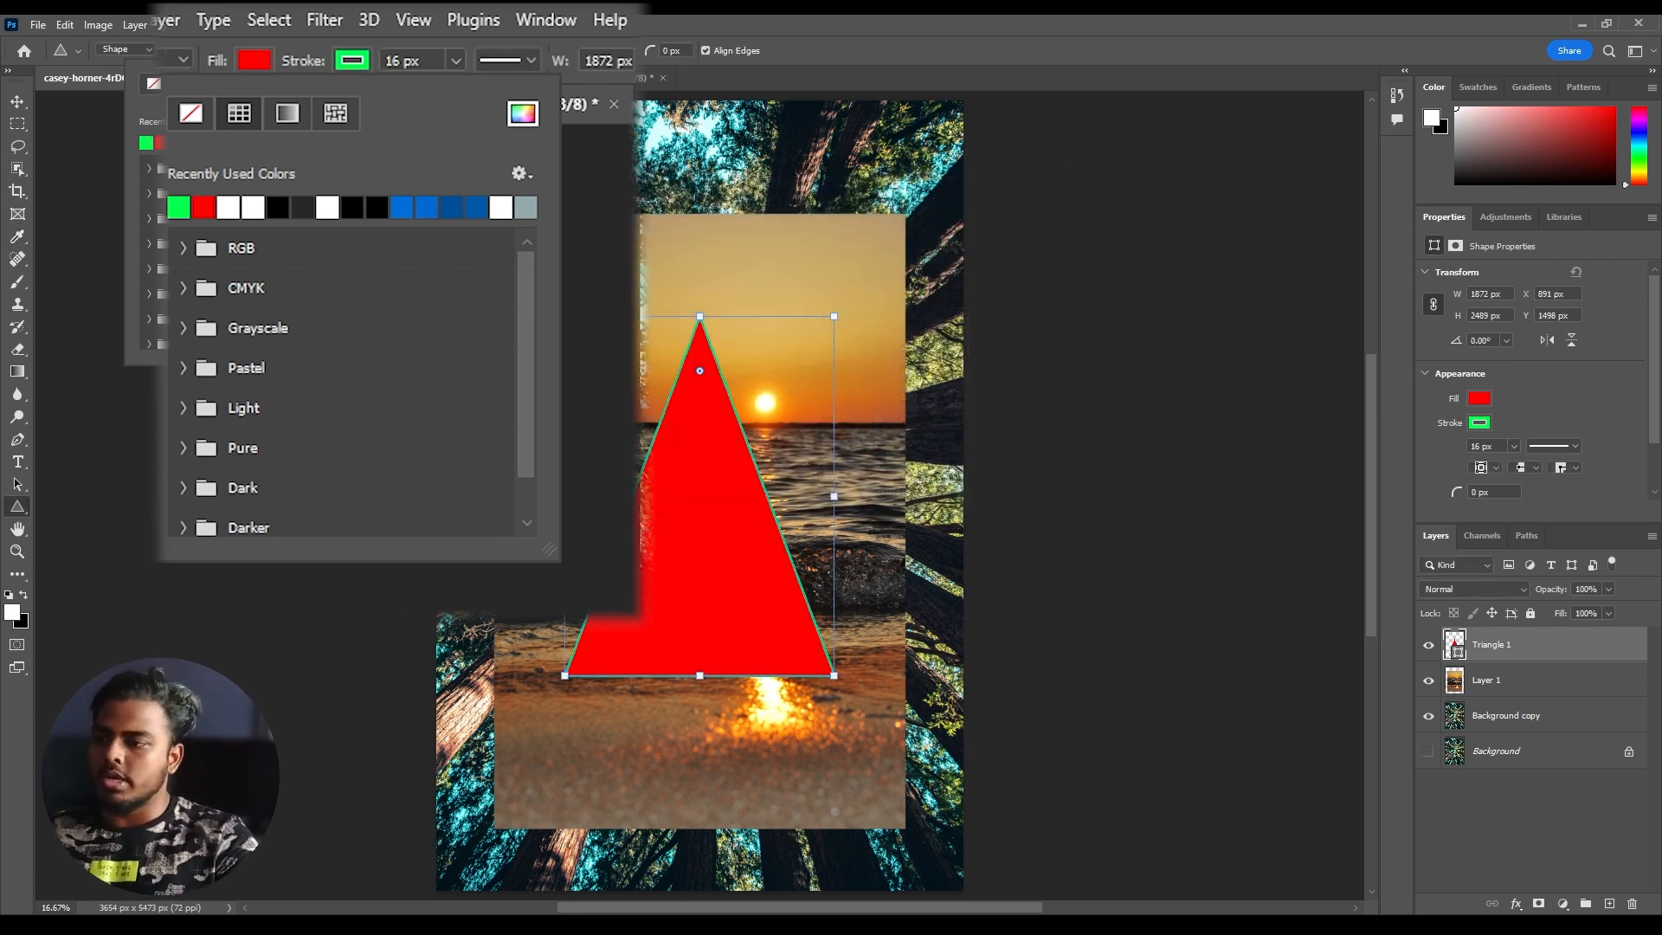
{"action": "key", "text": "v"}
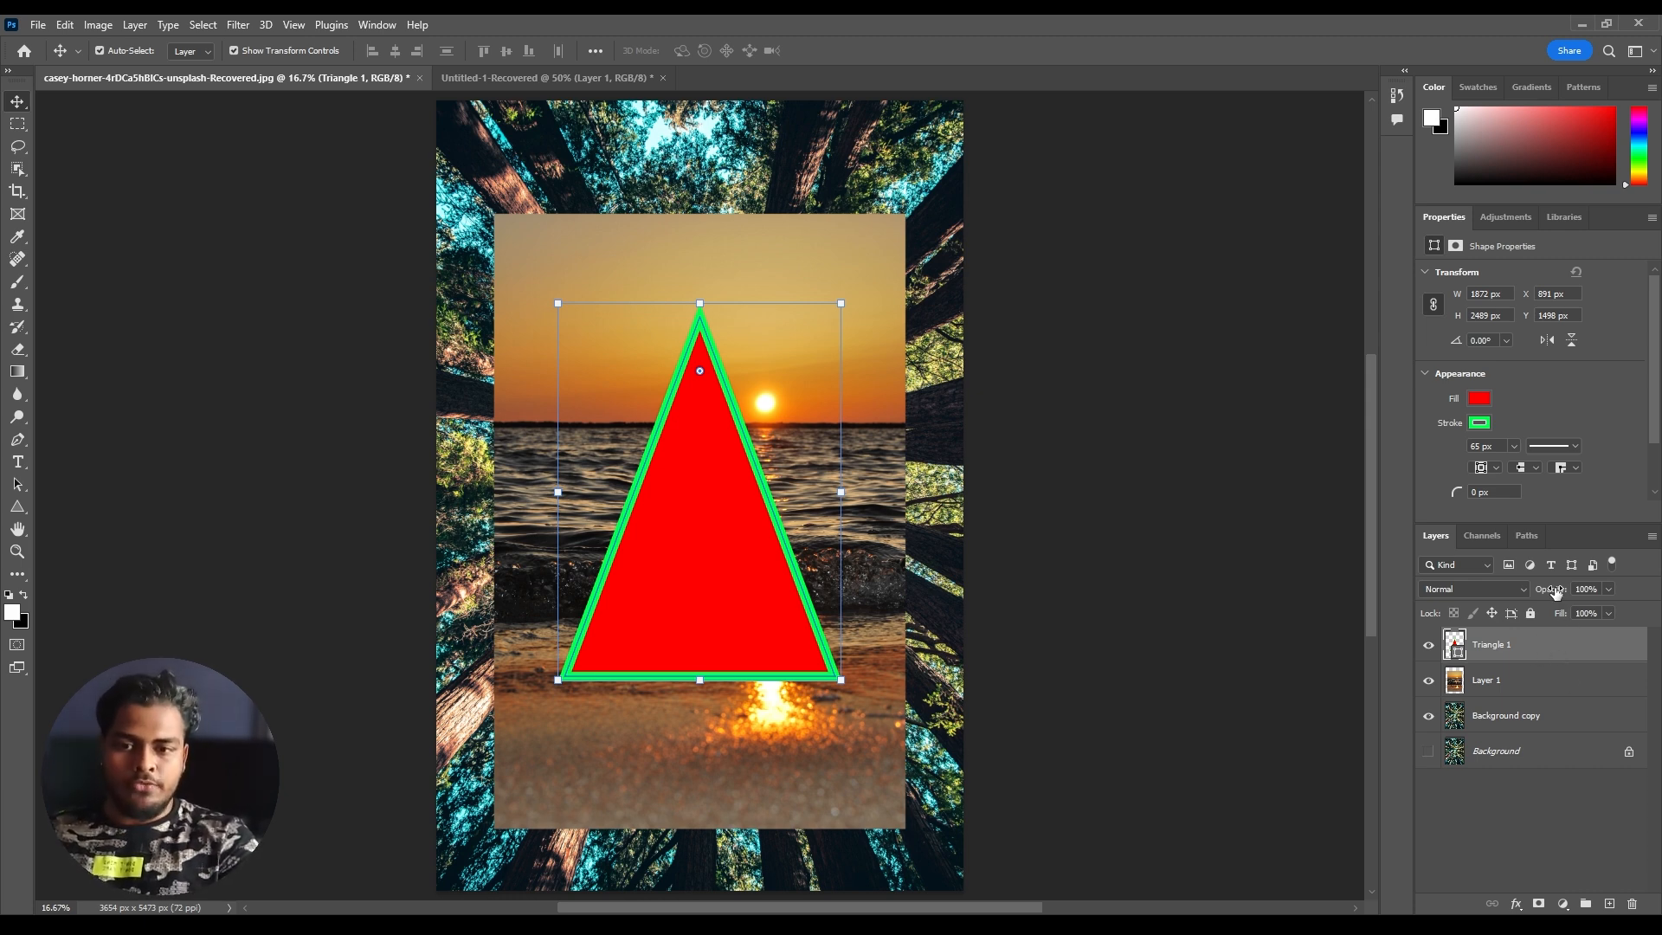
Lower the triangle layer's opacity to 27% and restore it to 100%
{"action": "left_click_drag", "start_coordinate": [1554, 592], "coordinate": [1480, 614]}
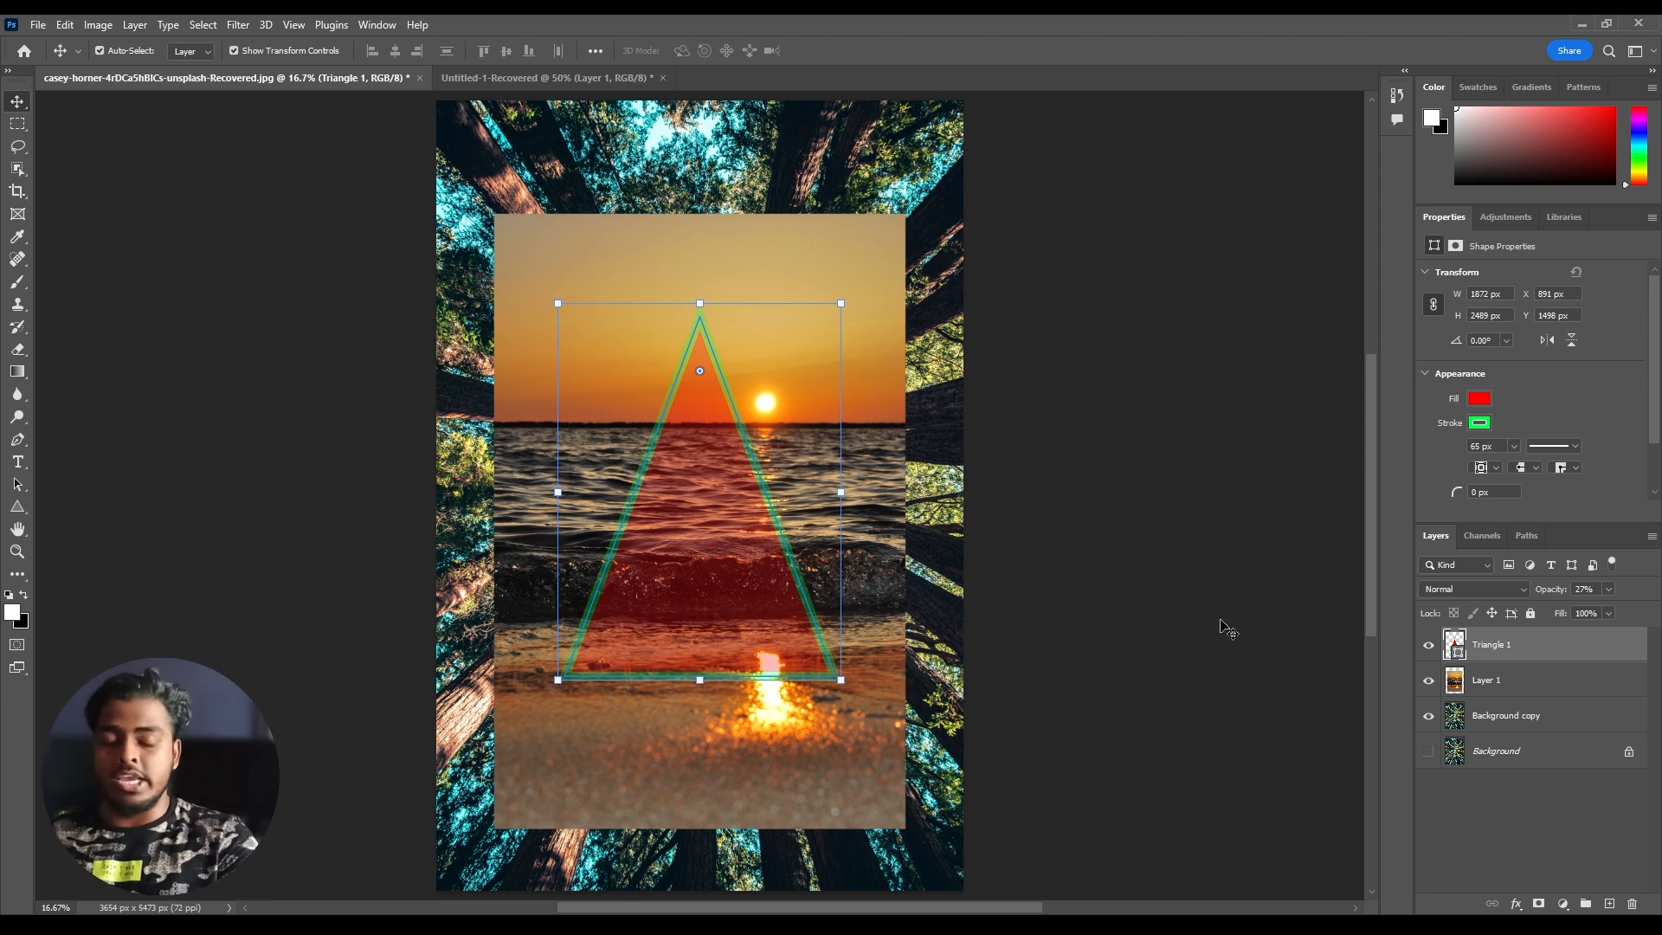
{"action": "left_click_drag", "start_coordinate": [1534, 599], "coordinate": [1655, 587]}
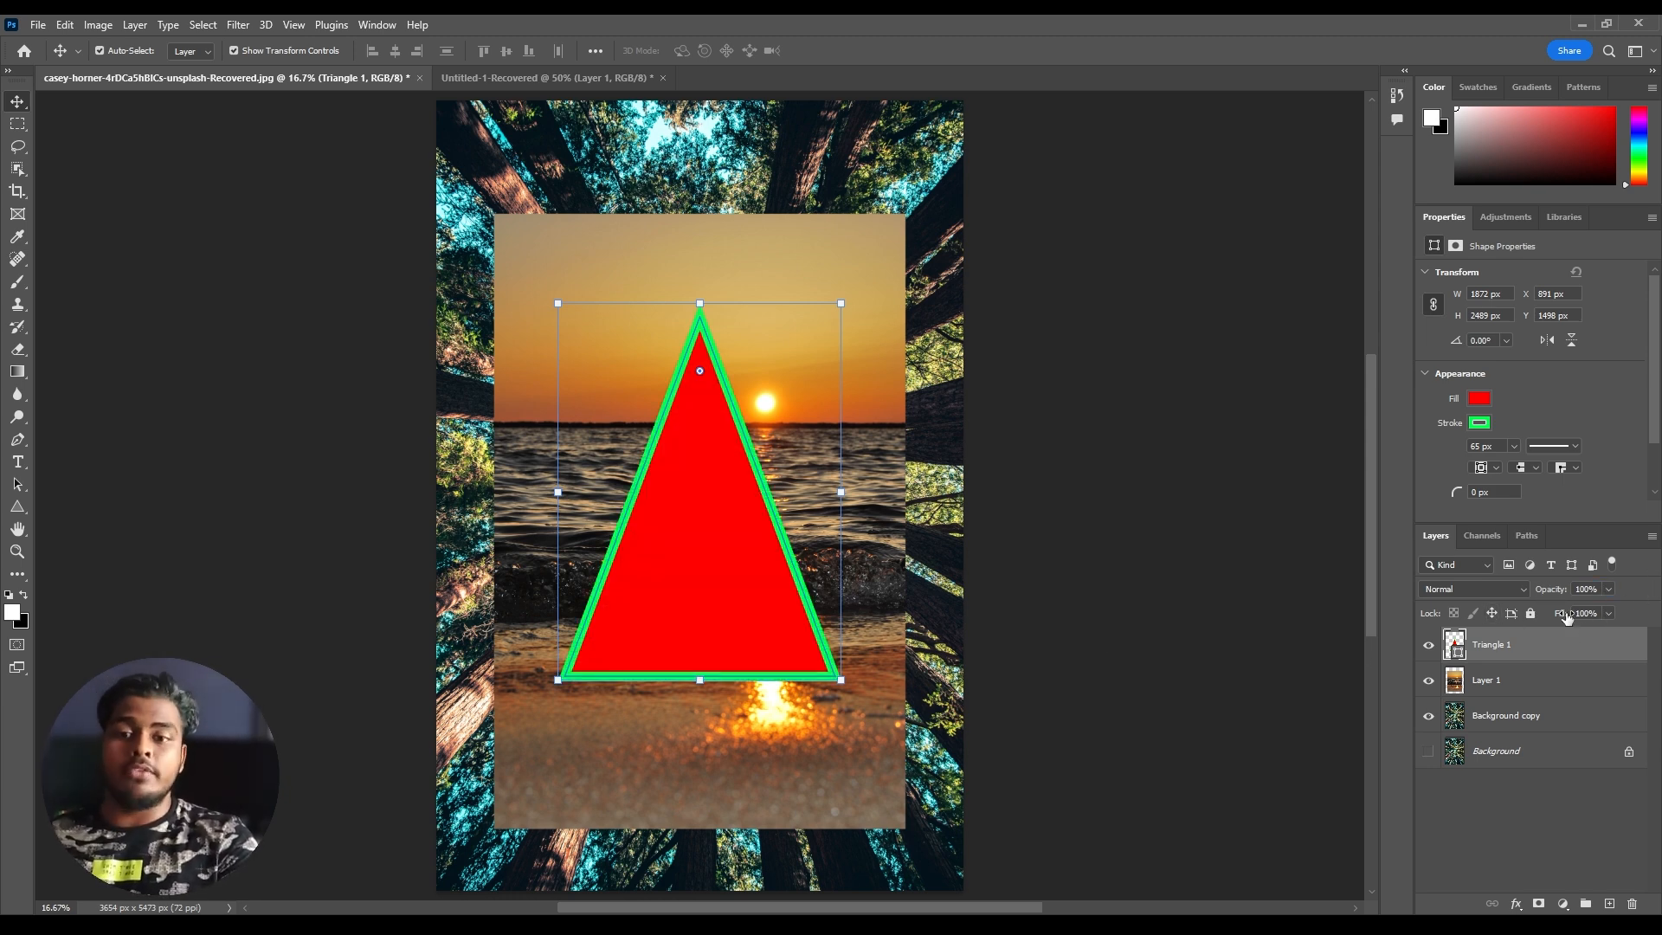
Lower the triangle layer's fill to 20% and to 0%, restore it to 100%, and delete the triangle
{"action": "left_click_drag", "start_coordinate": [1567, 617], "coordinate": [1497, 635]}
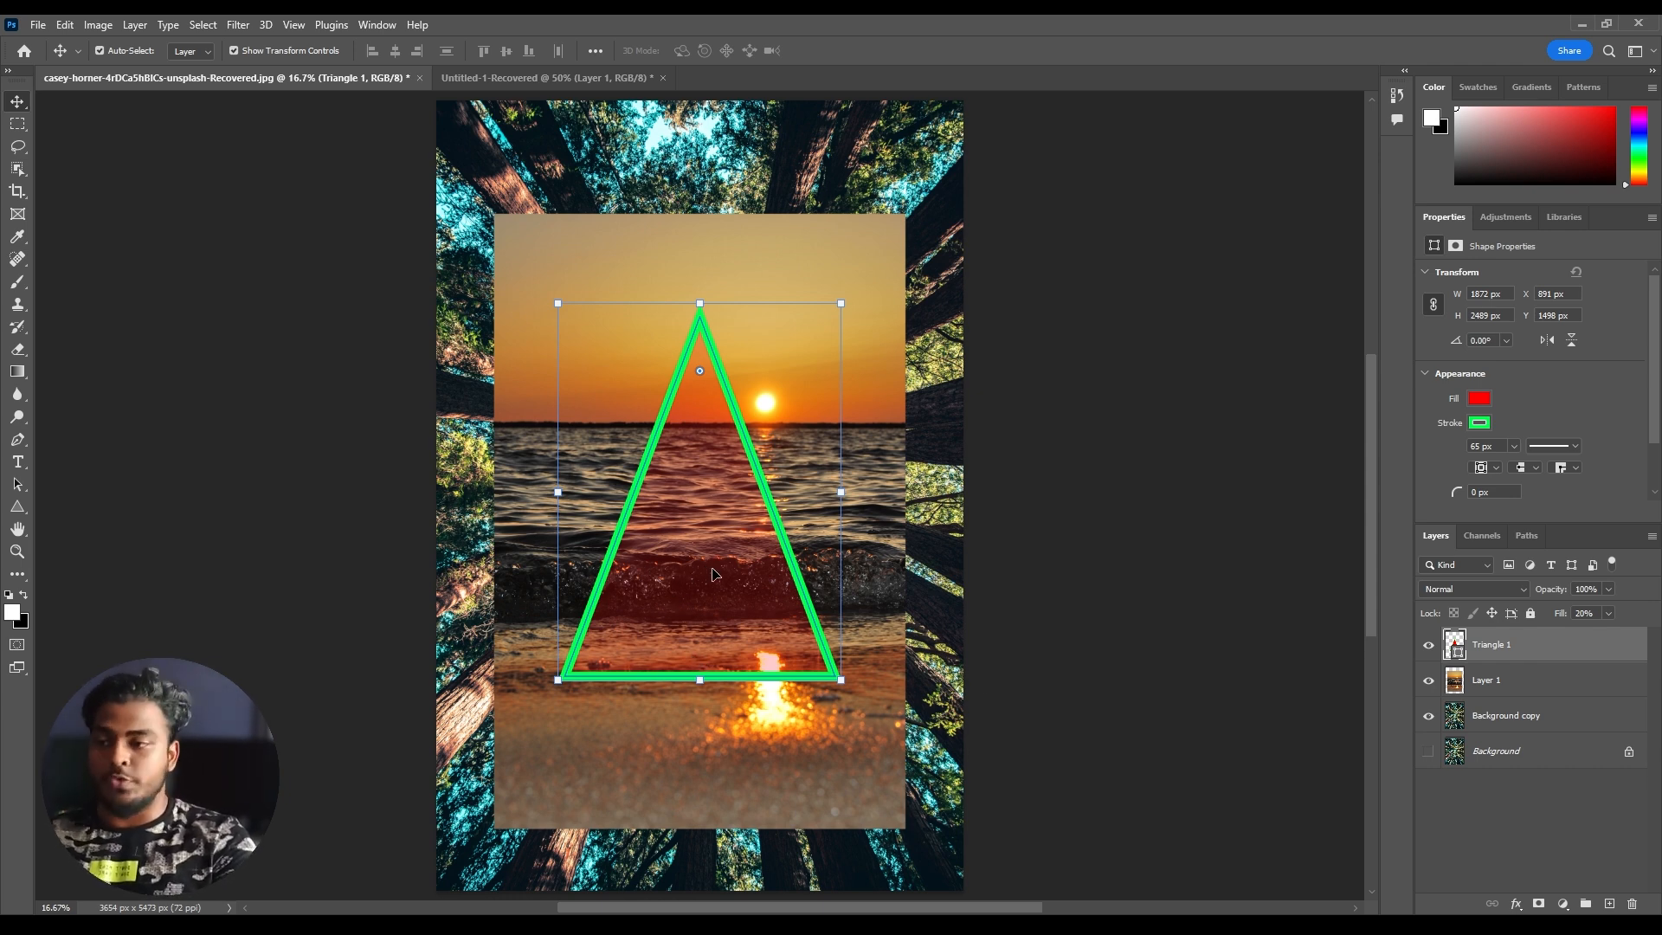
{"action": "left_click_drag", "start_coordinate": [1563, 616], "coordinate": [1543, 625]}
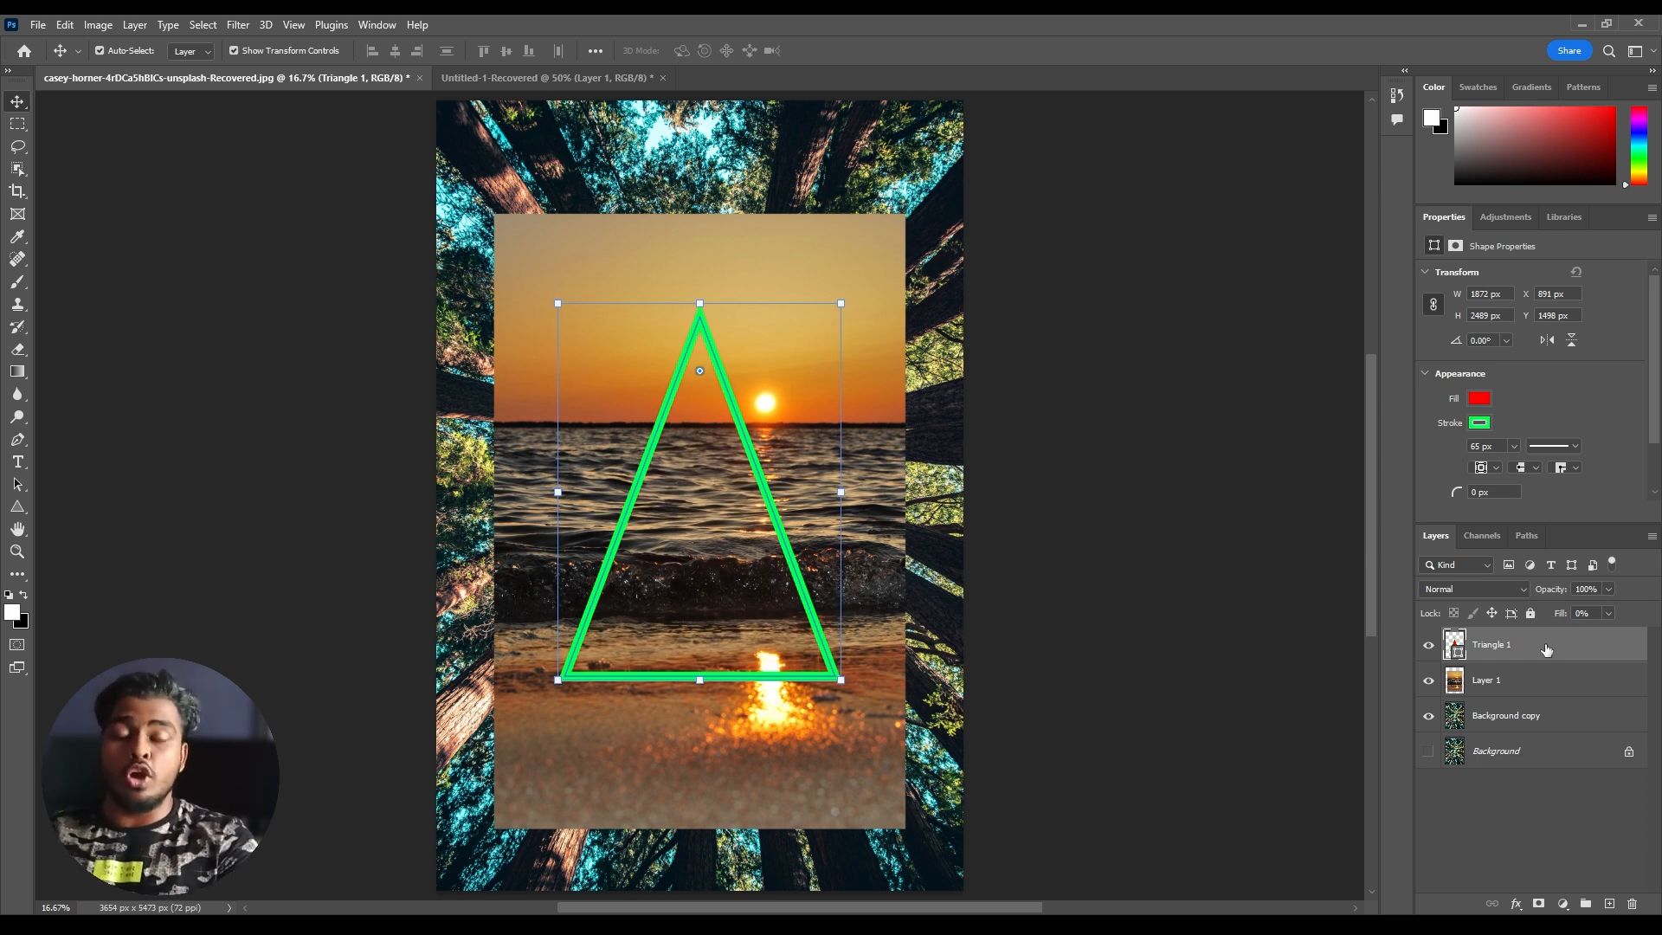
{"action": "left_click_drag", "start_coordinate": [1559, 615], "coordinate": [1655, 620]}
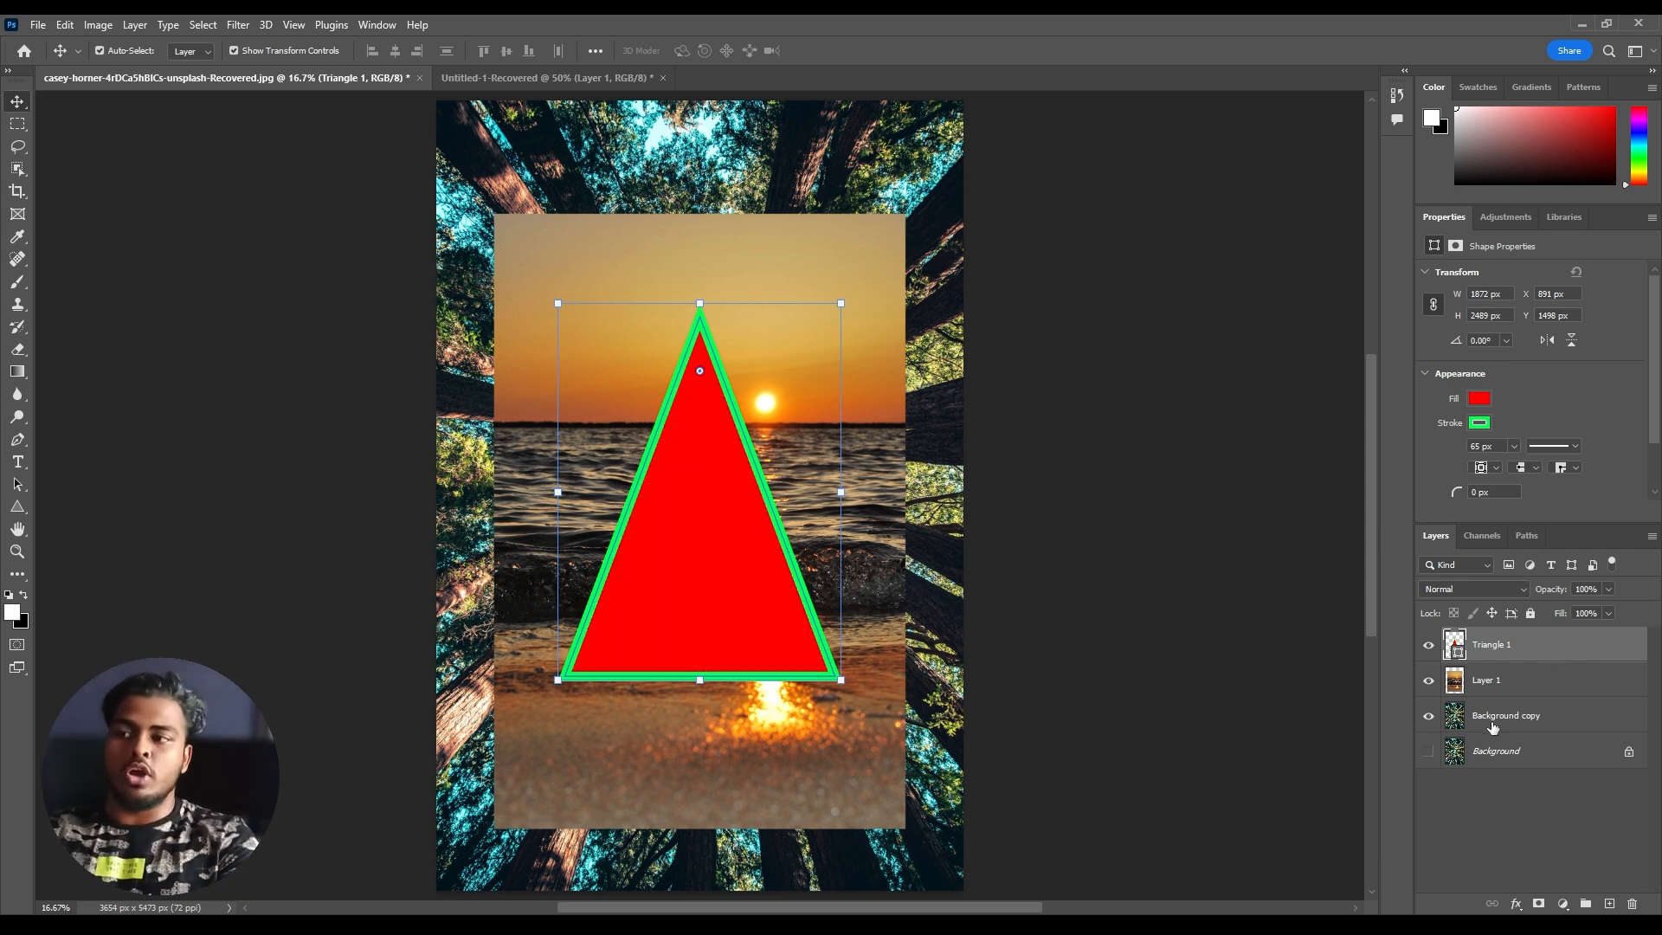
{"action": "key", "text": "Delete"}
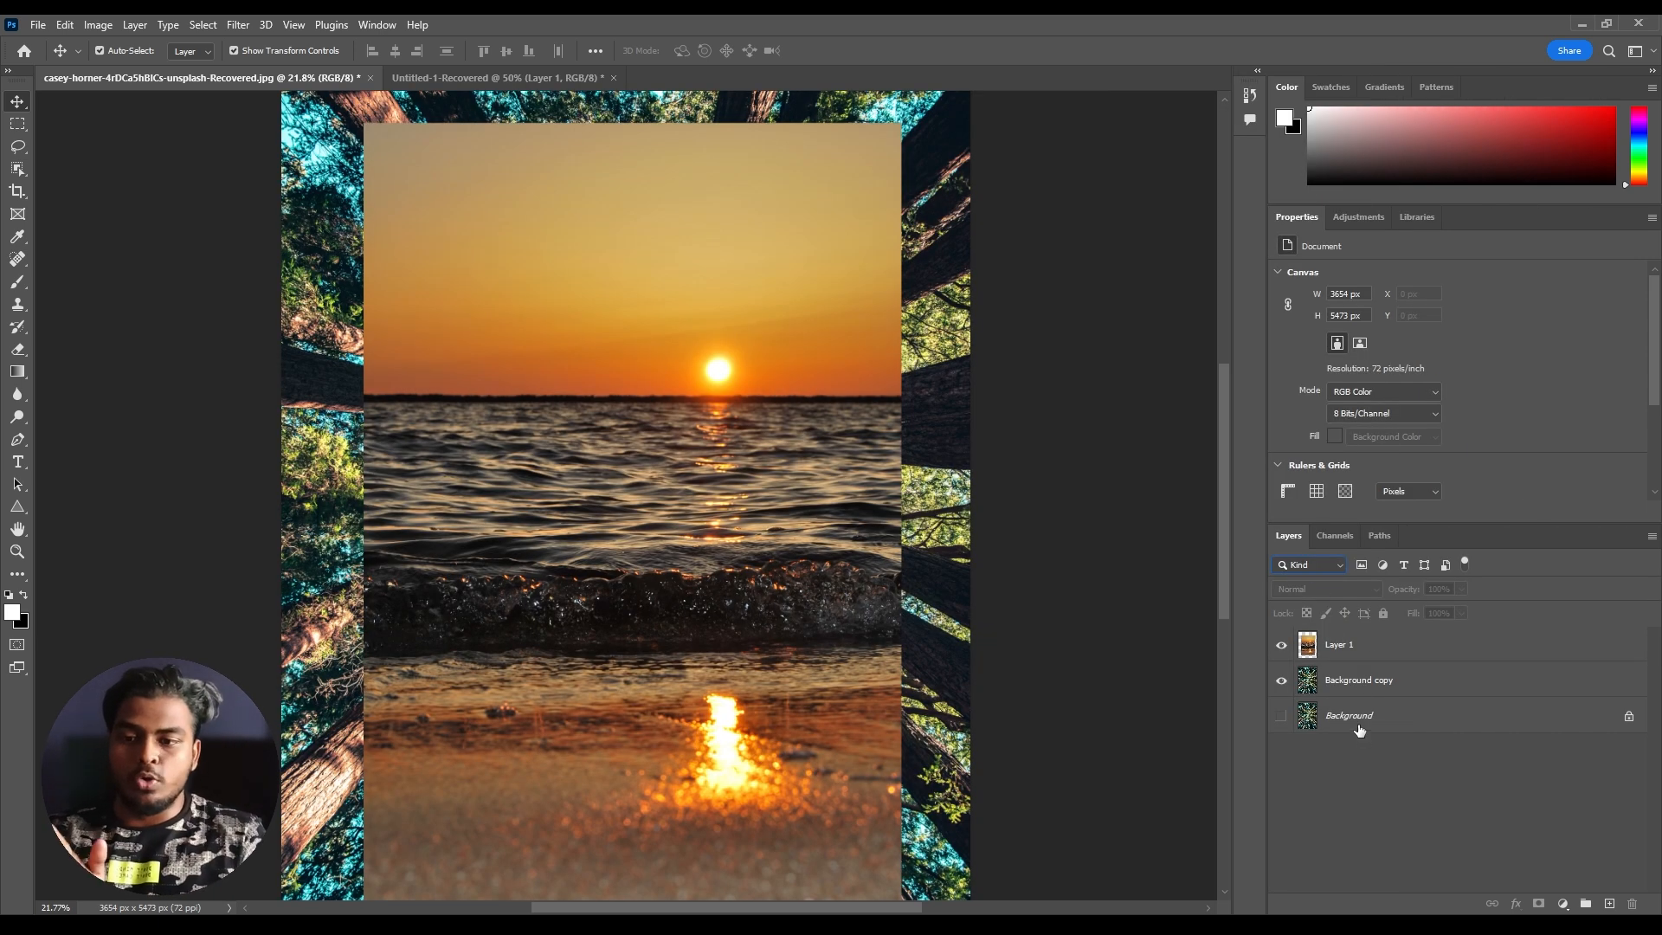
Filter the layers by name with "laye" and with "bac", clearing the search text after each
{"action": "left_click", "coordinate": [1315, 564]}
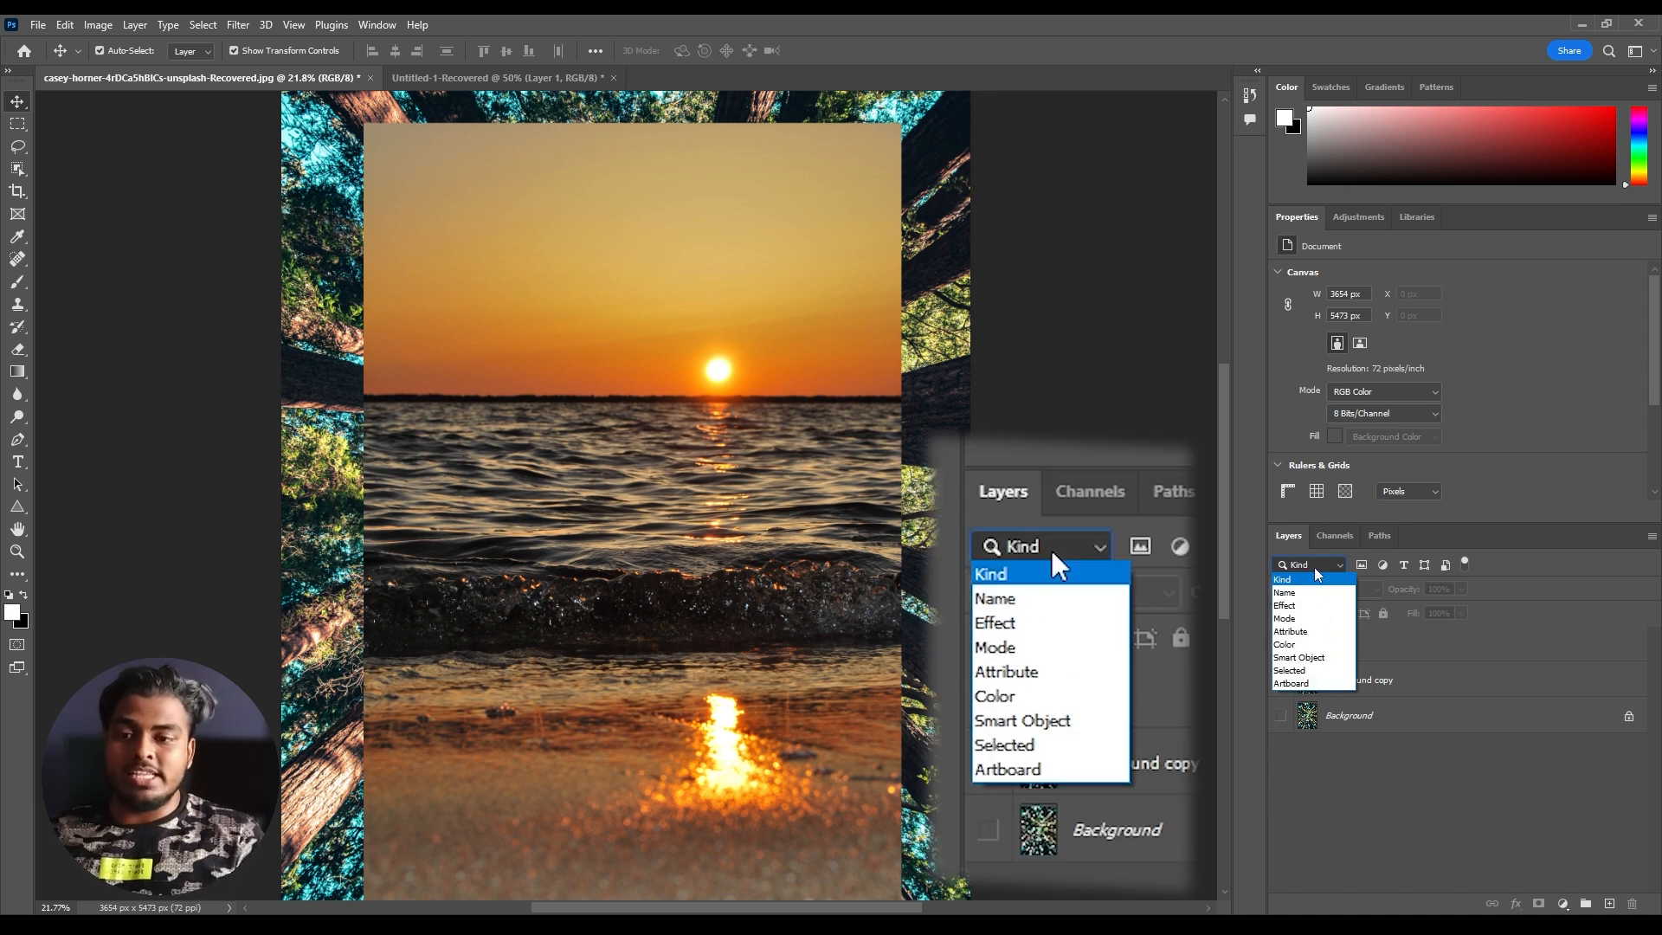
{"action": "left_click", "coordinate": [1316, 593]}
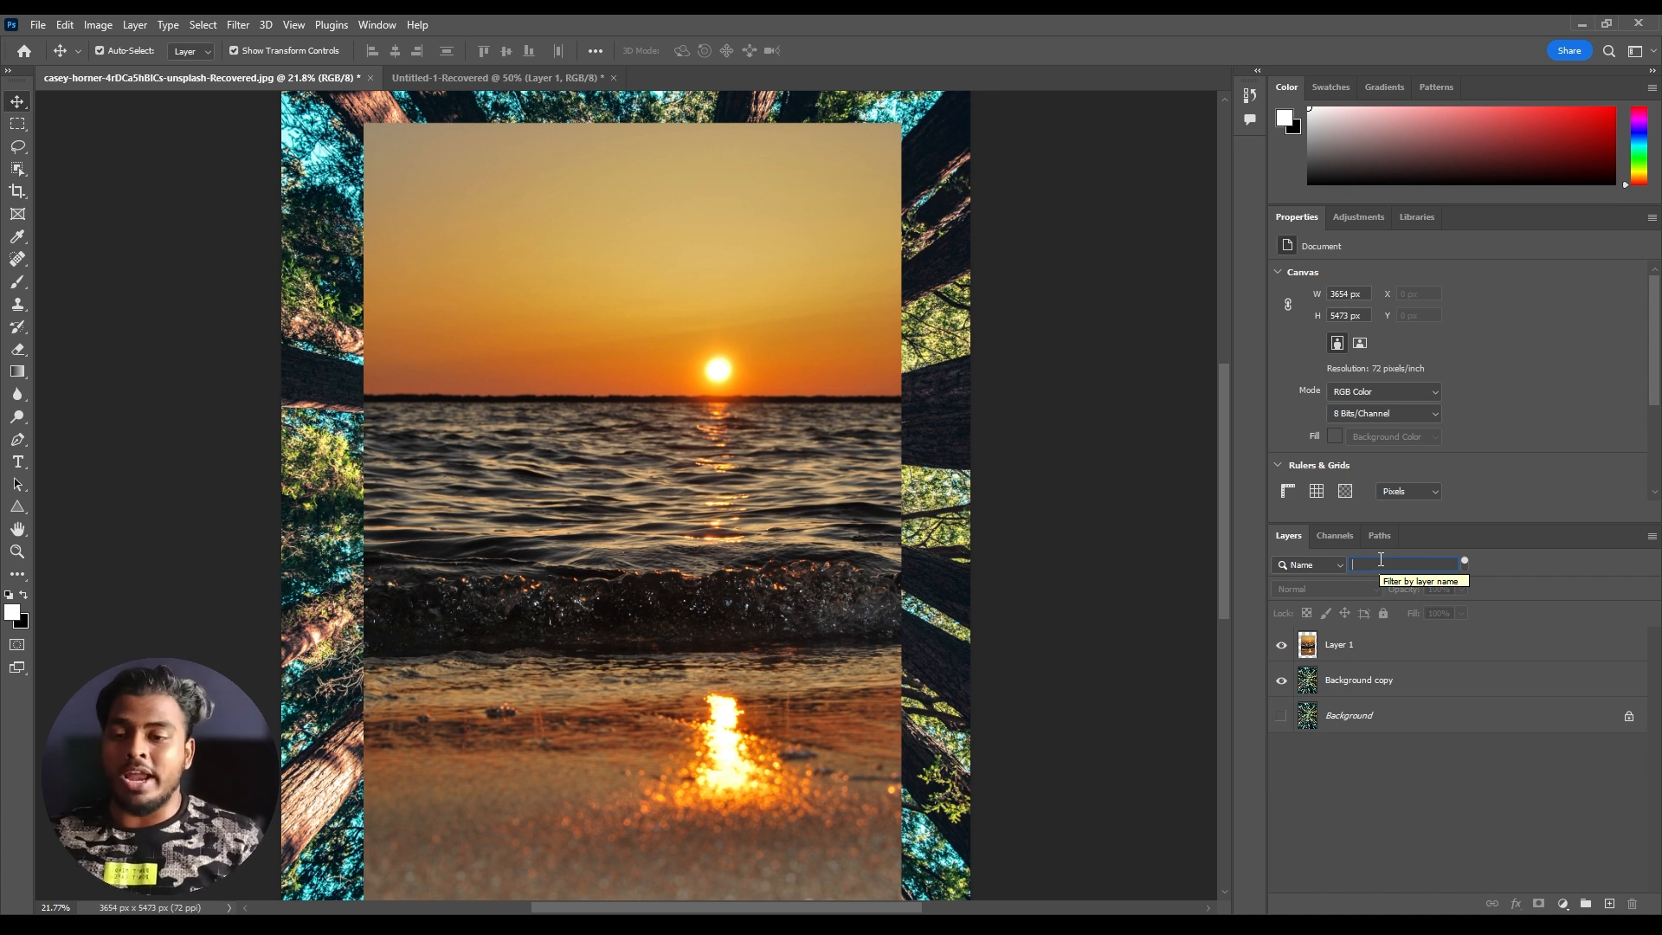
{"action": "type", "text": "laye"}
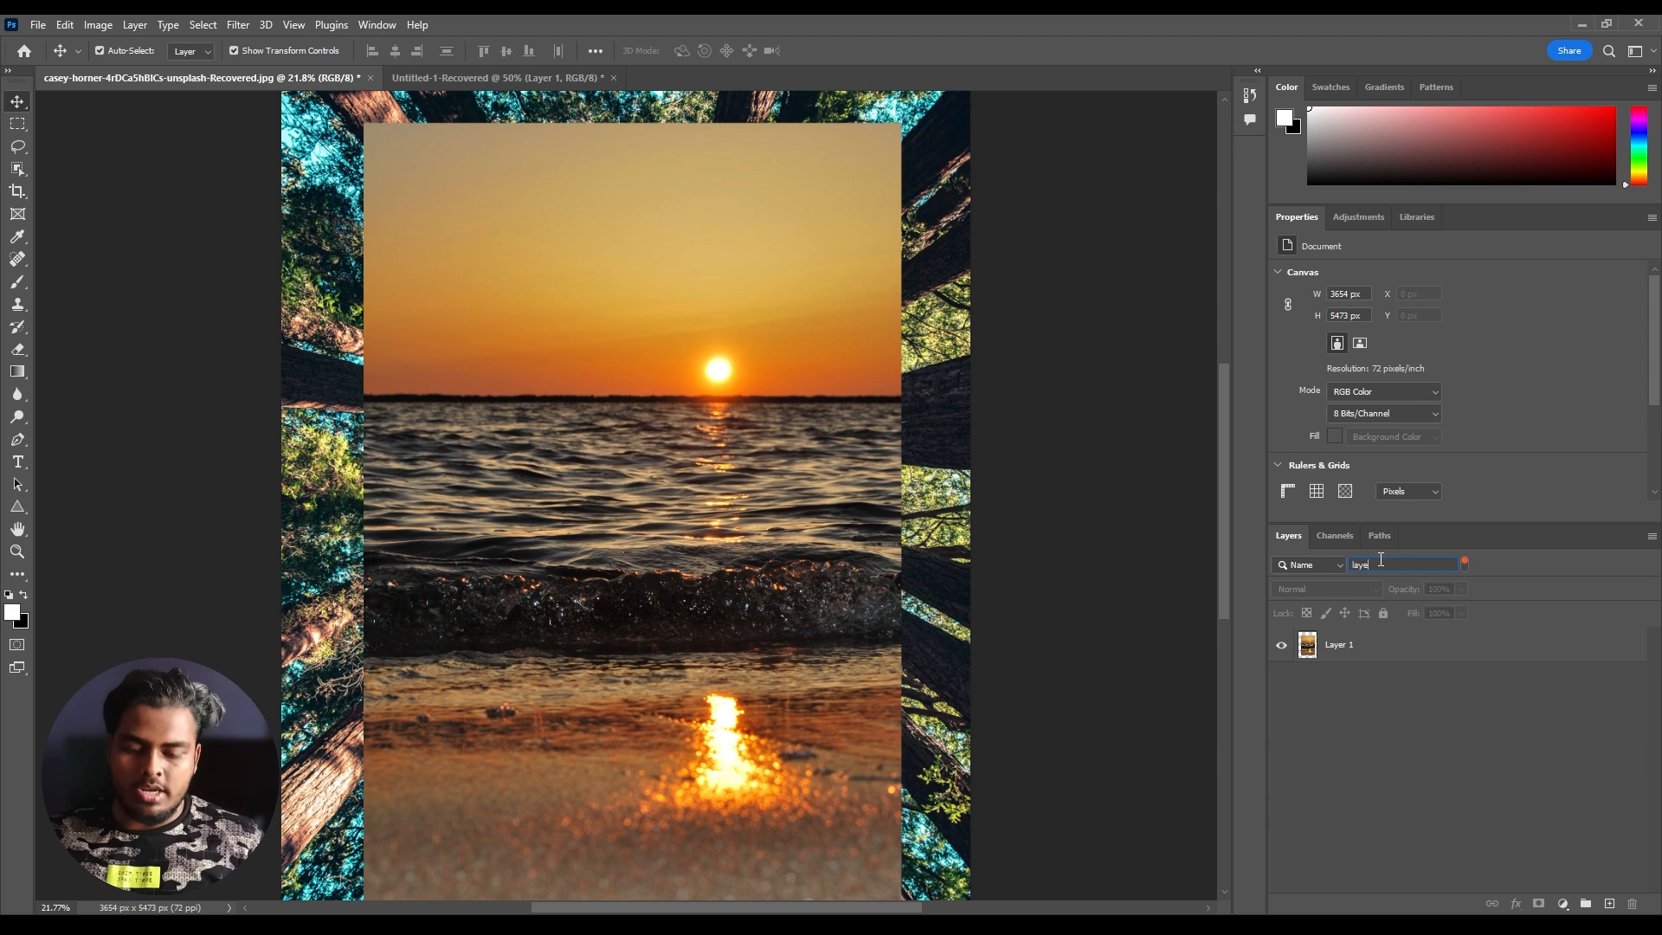
{"action": "key", "text": "BackSpace"}
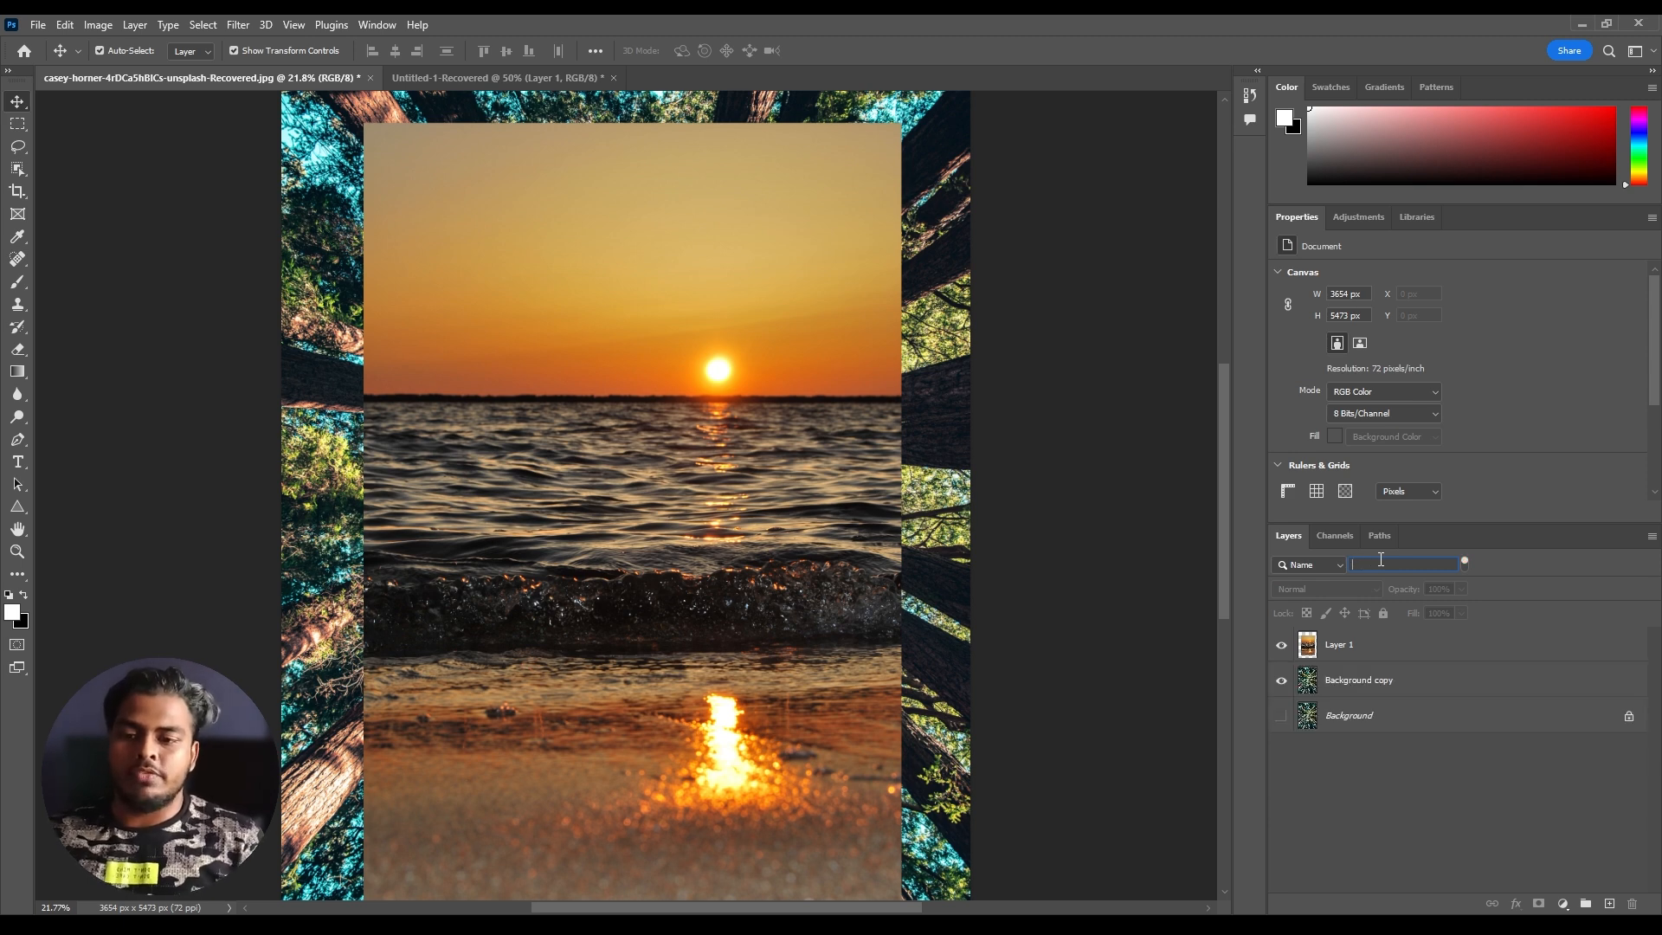
{"action": "type", "text": "bac"}
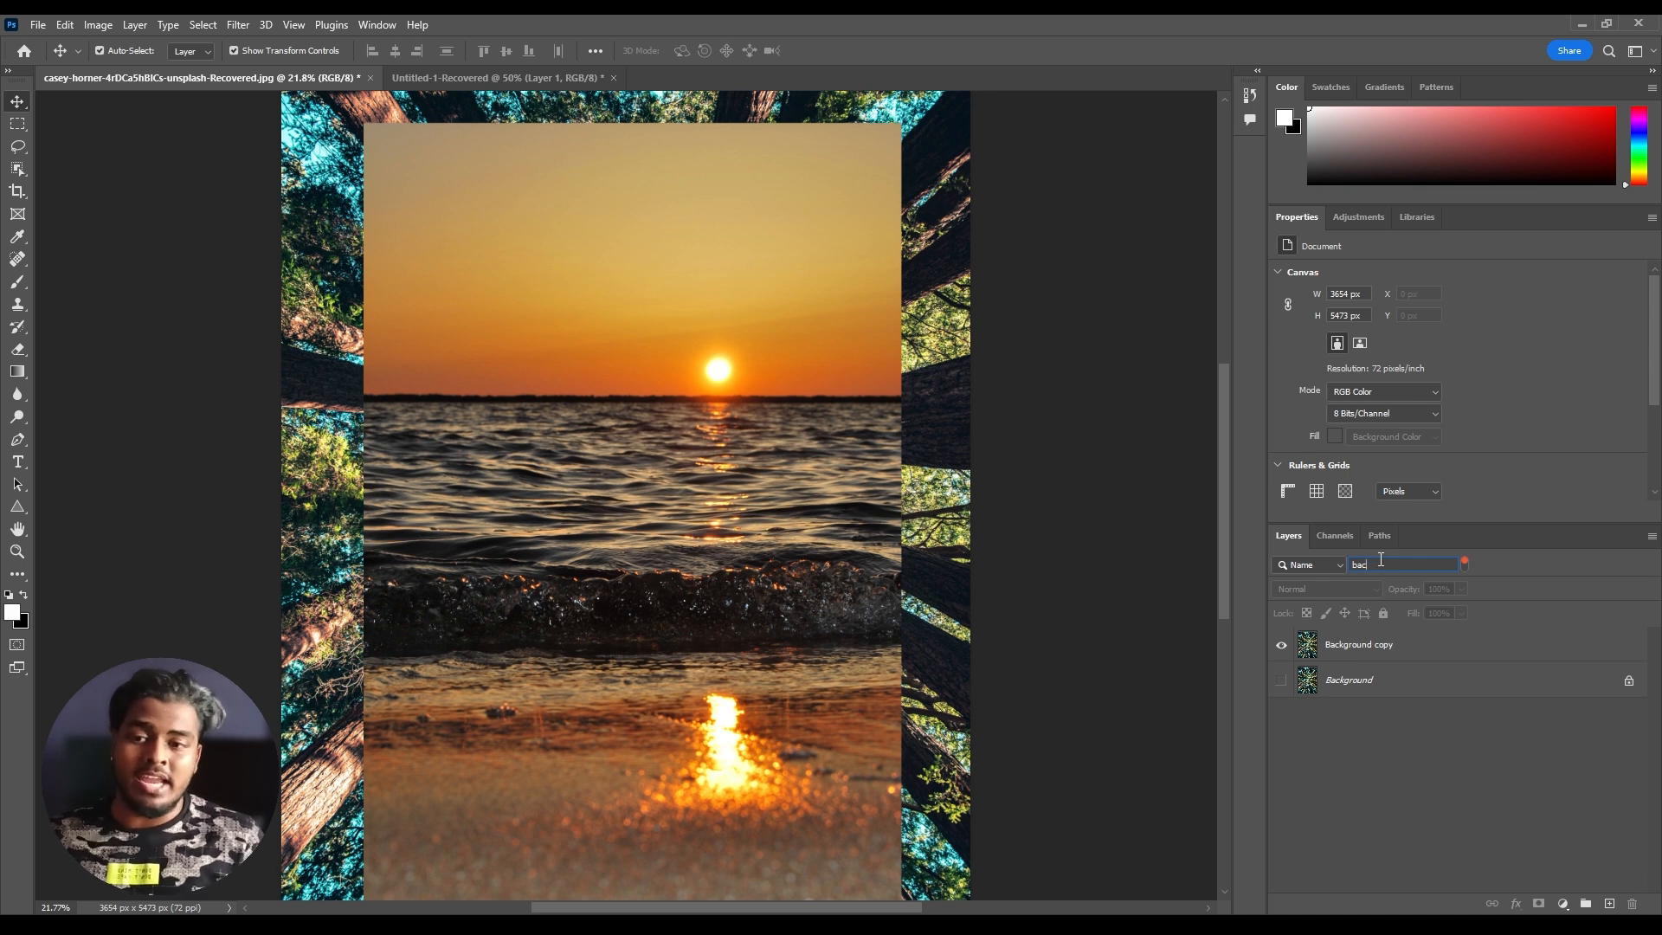
{"action": "key", "text": "BackSpace"}
{"action": "key", "text": "BackSpace"}
{"action": "key", "text": "BackSpace"}
Filter the layers by the Bevel & Emboss effect and by Normal mode, and return the filter to Kind
{"action": "left_click", "coordinate": [1331, 571]}
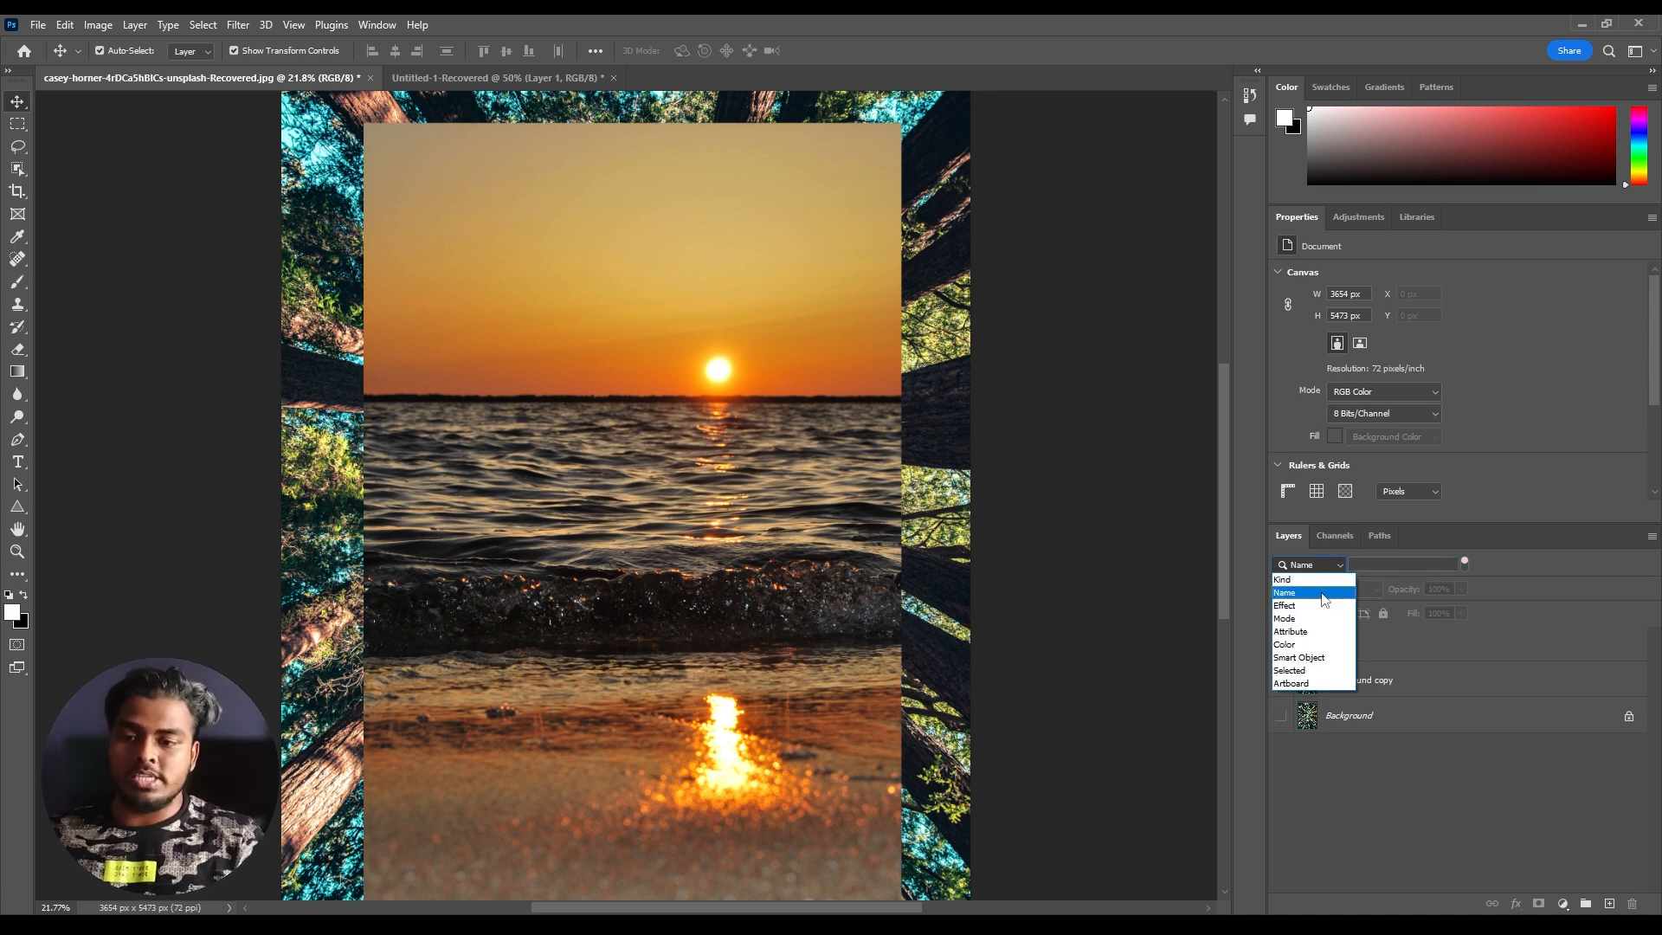
{"action": "left_click", "coordinate": [1284, 612]}
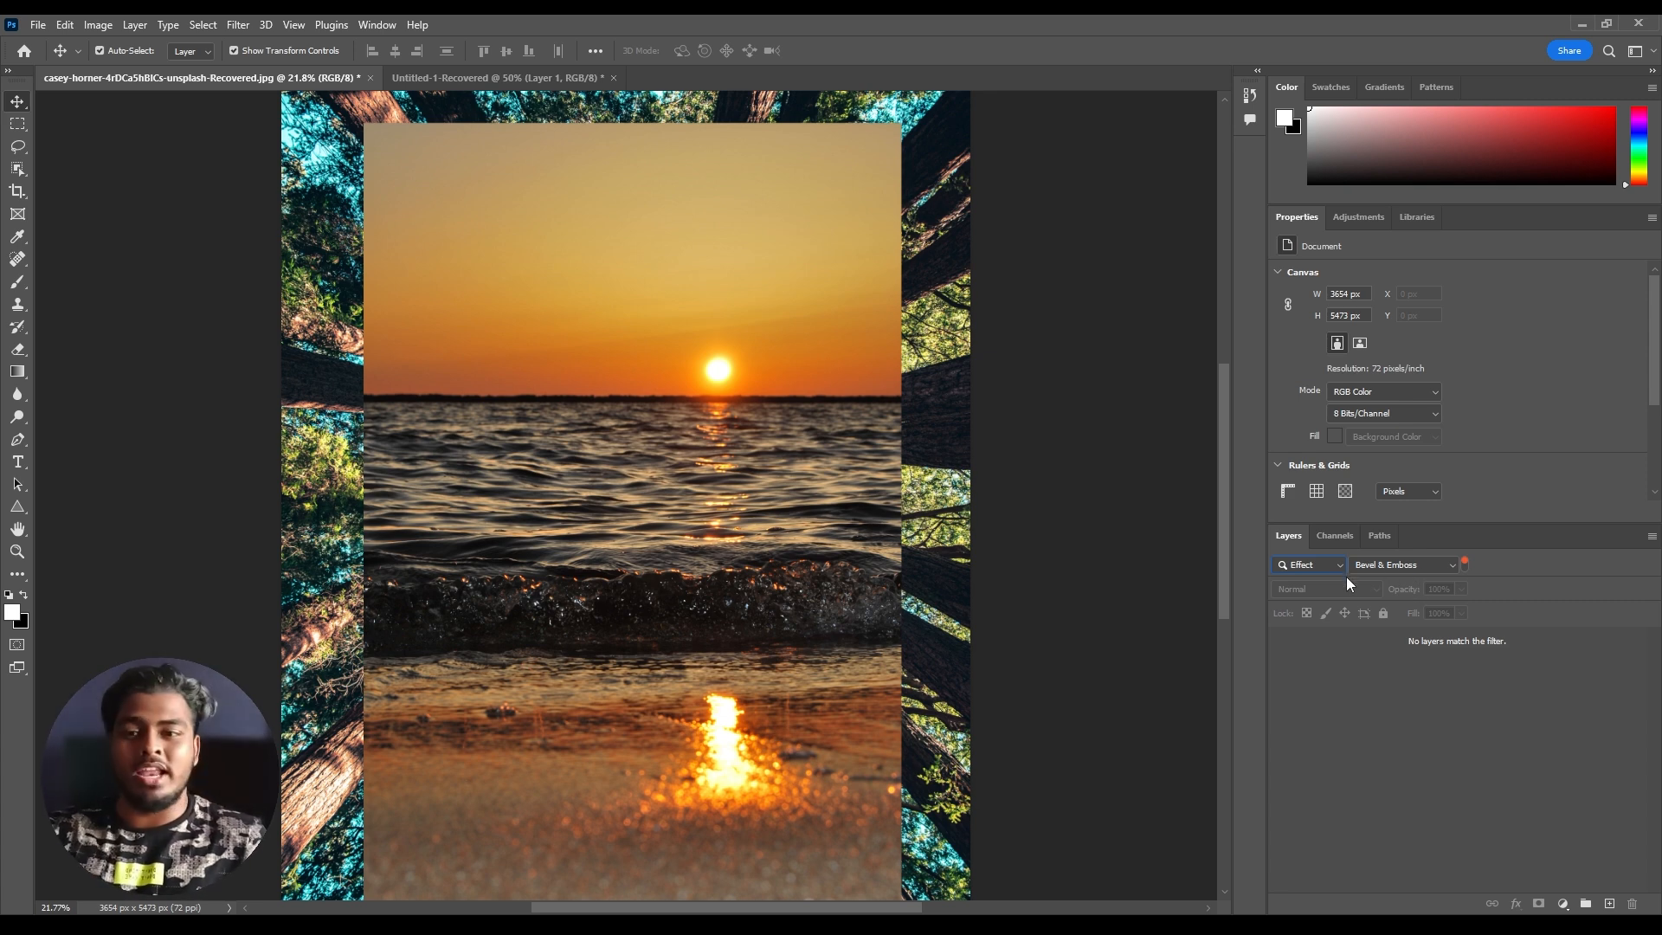
{"action": "left_click", "coordinate": [1389, 564]}
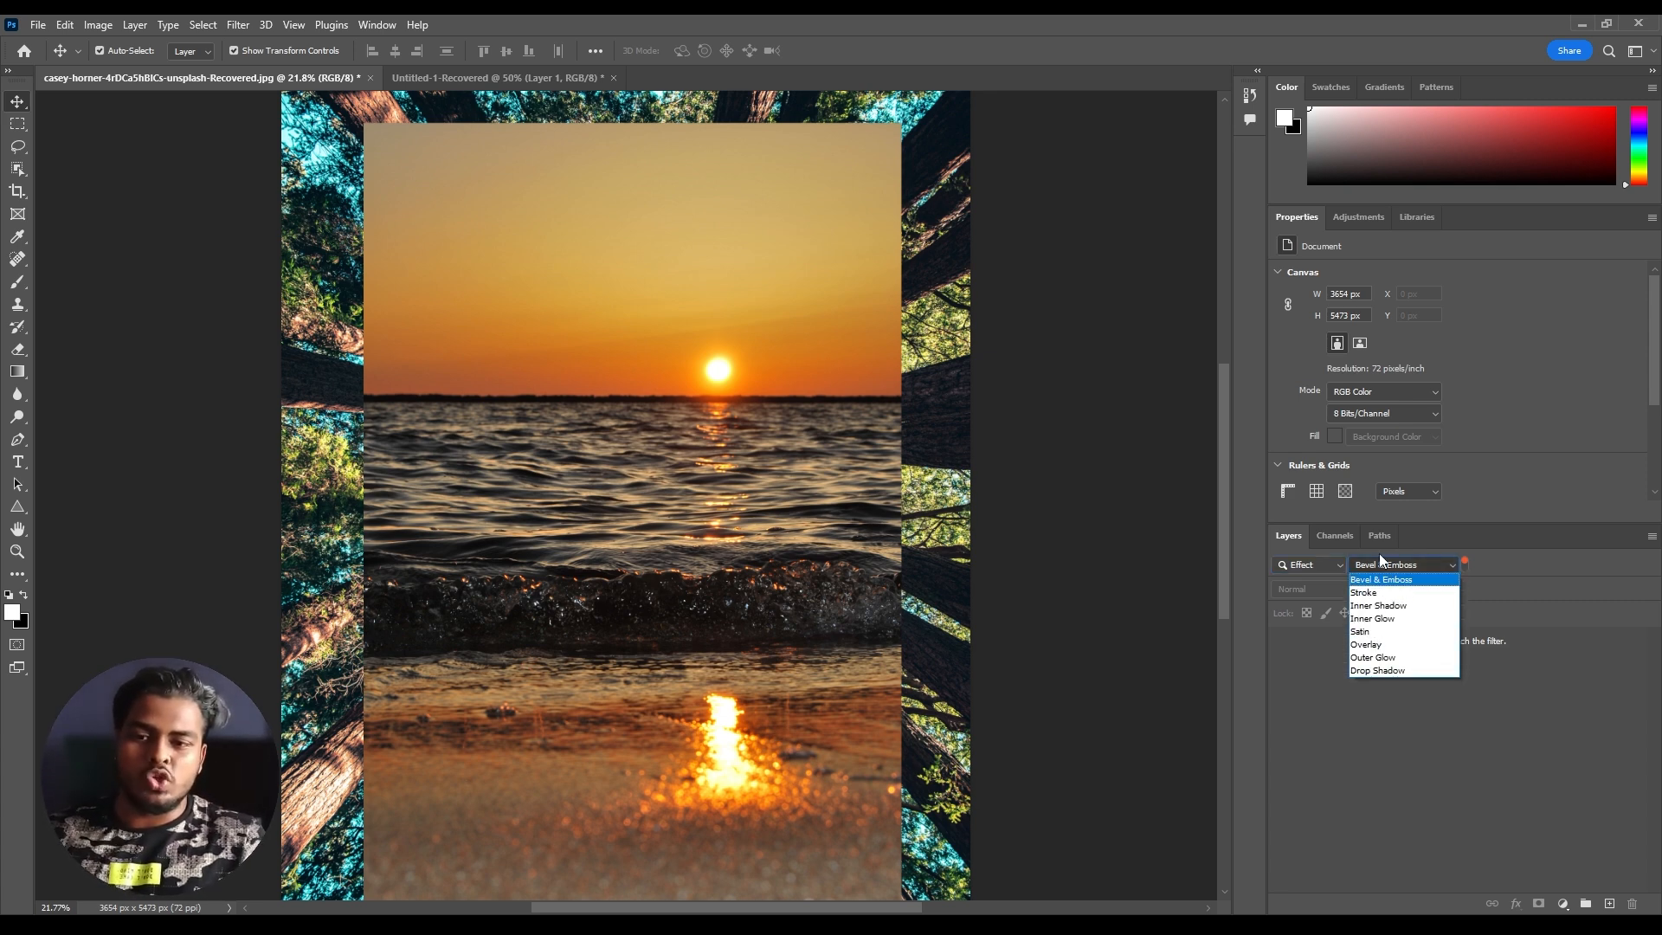
{"action": "left_click", "coordinate": [1379, 559]}
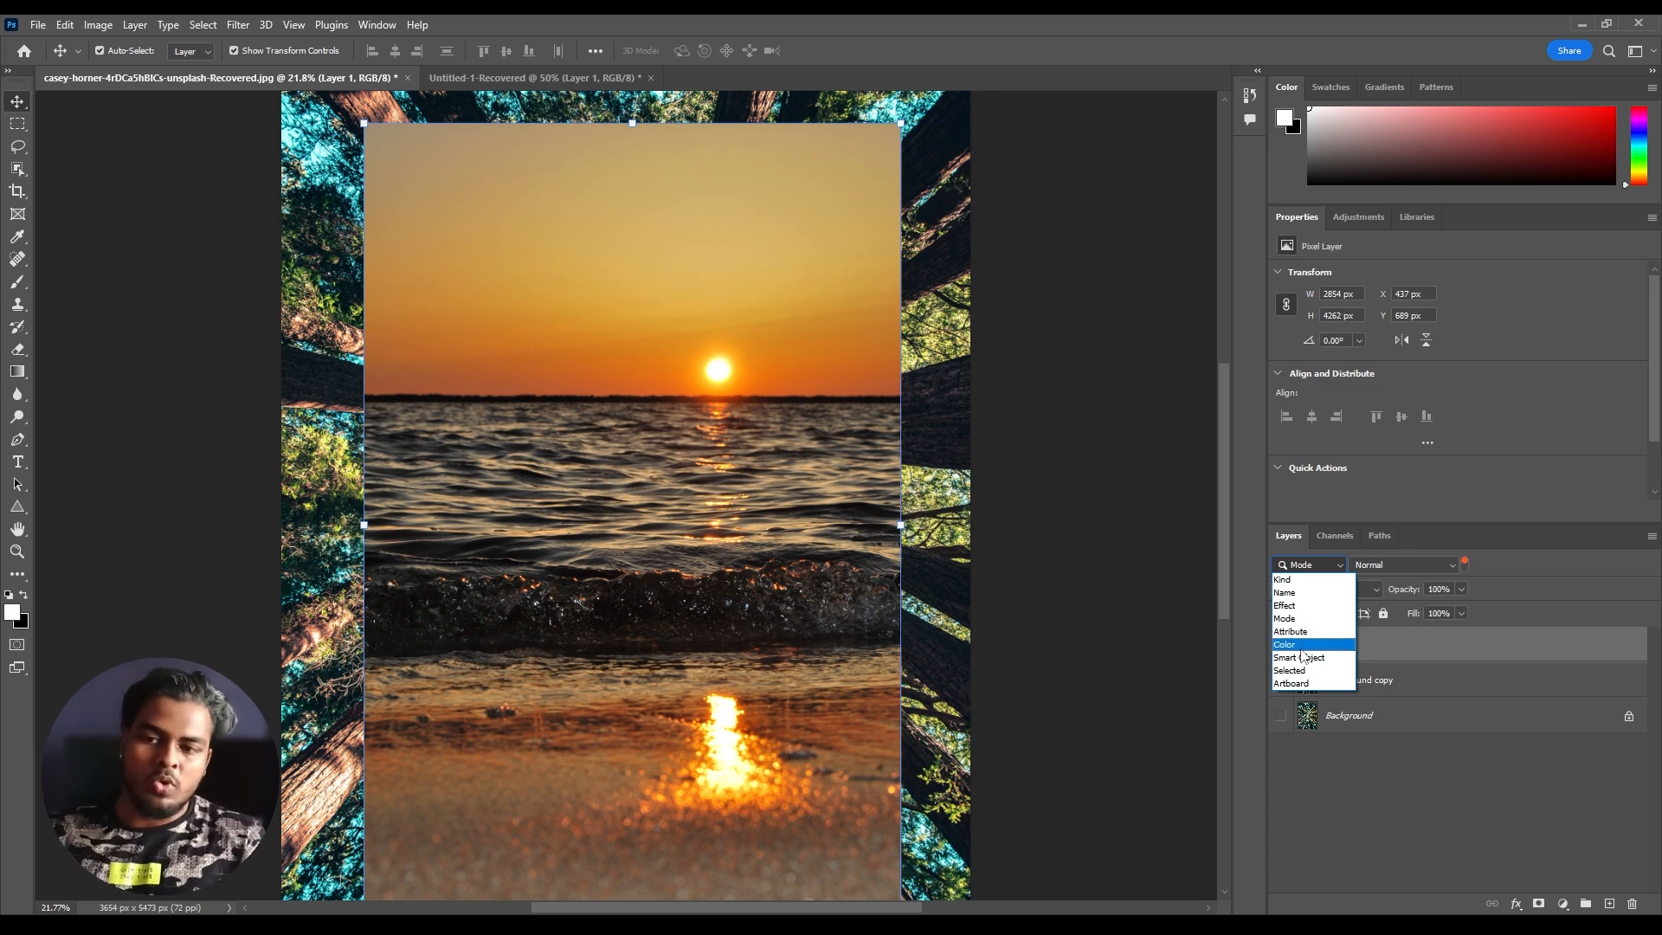
{"action": "left_click", "coordinate": [1298, 579]}
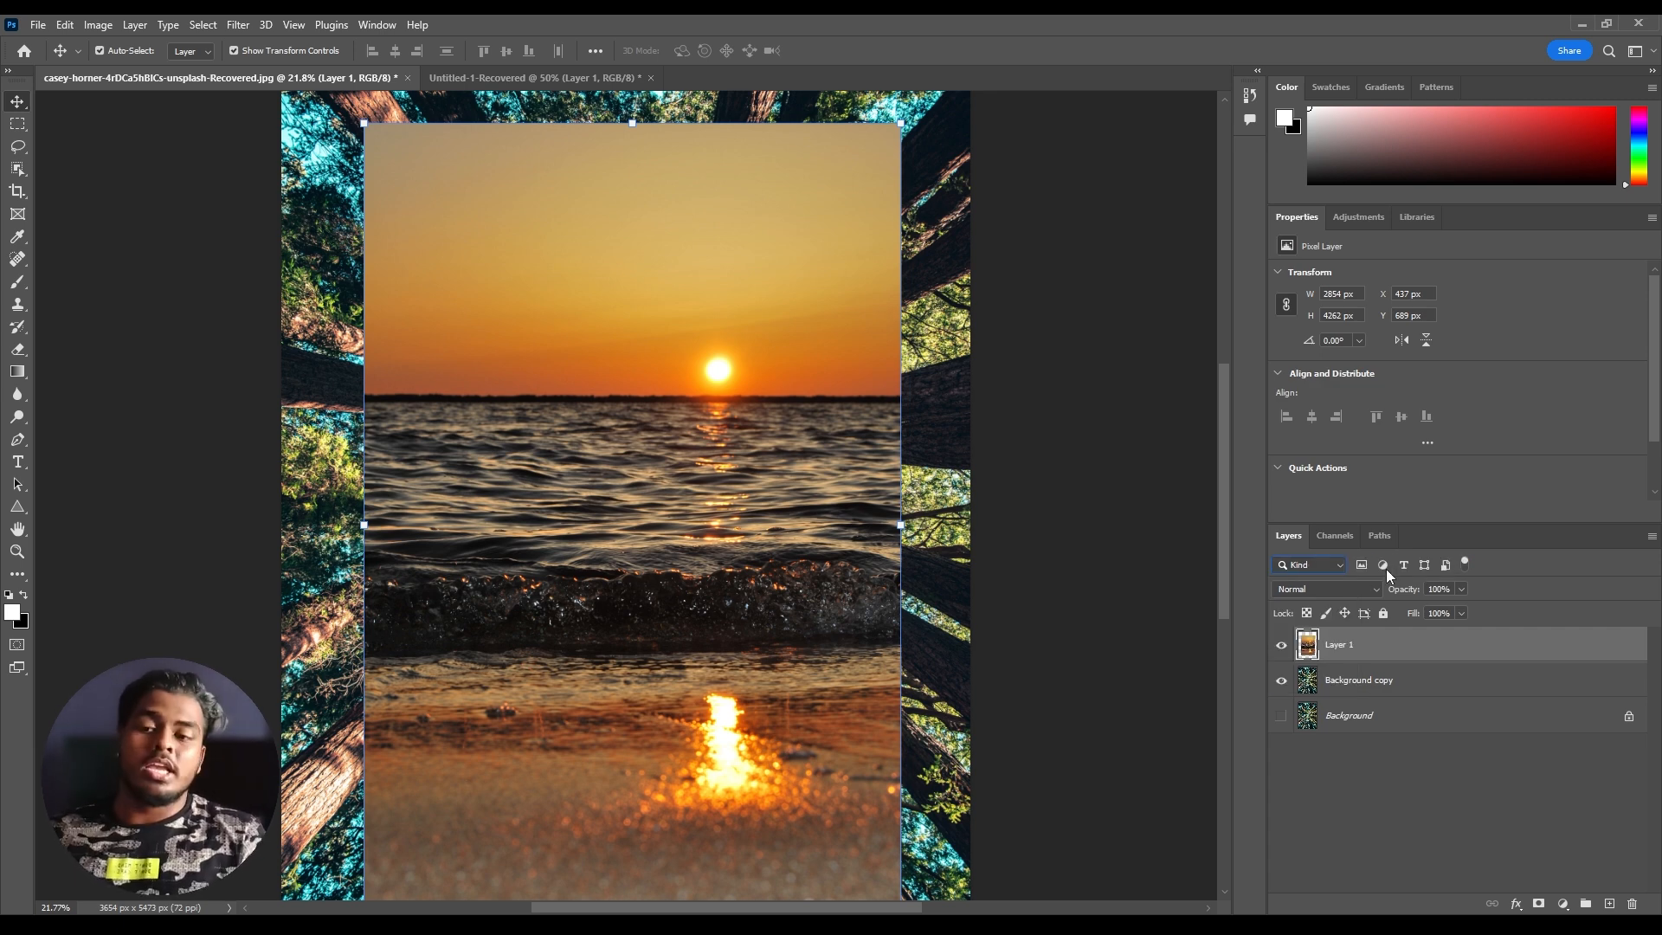